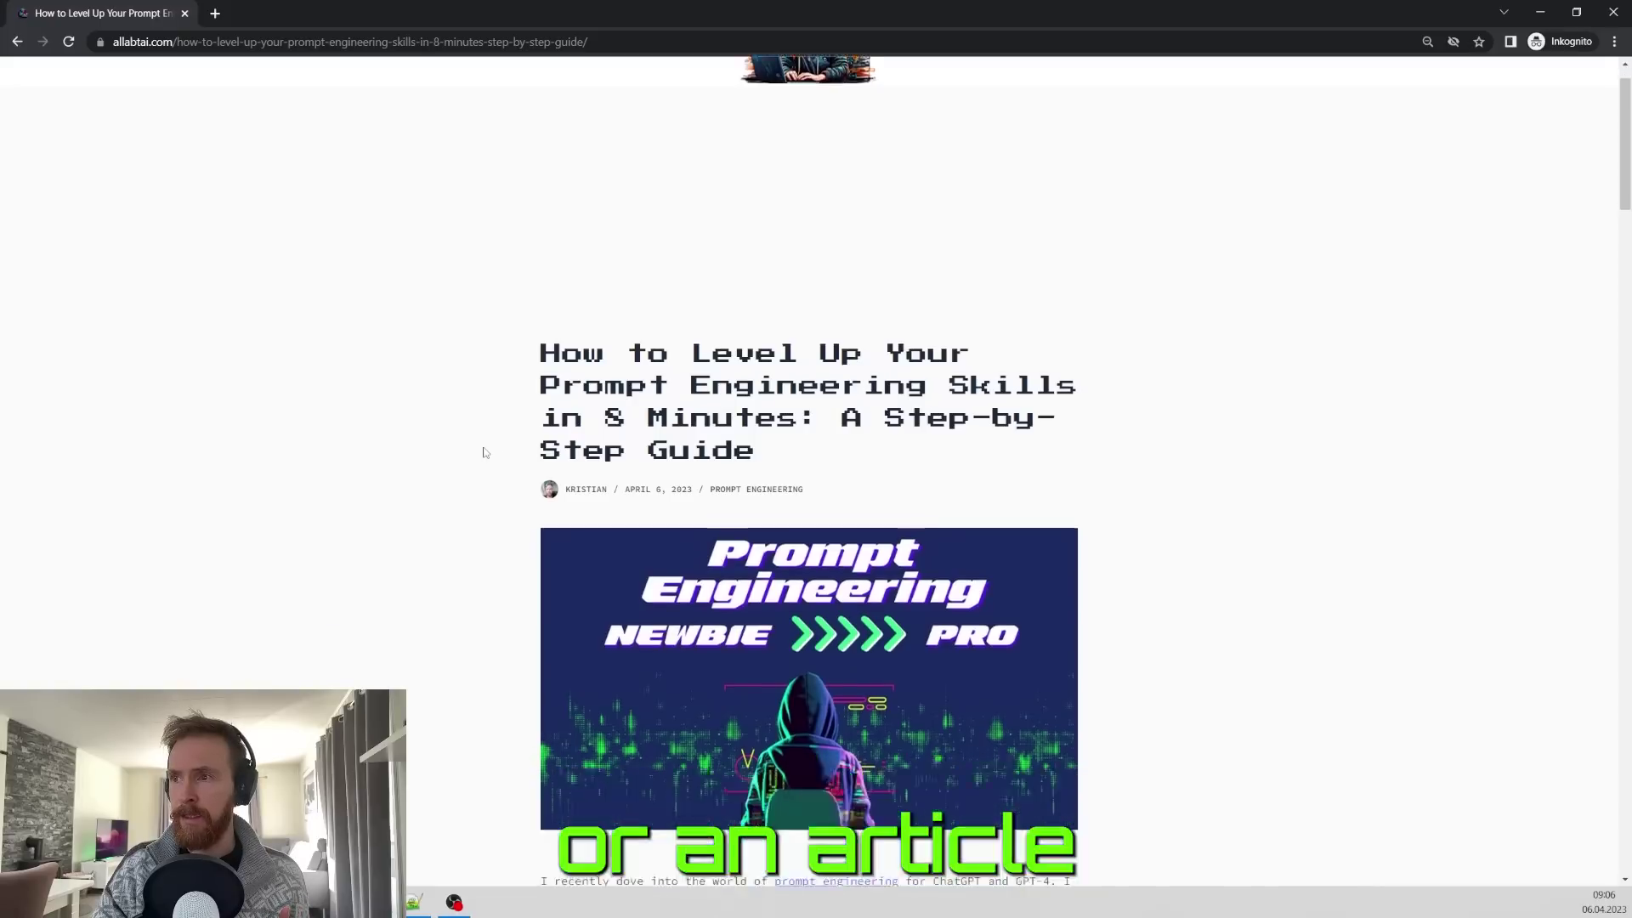
- Scroll through the published prompt engineering guide on allabtai.com
scroll(484, 452, down, 8)
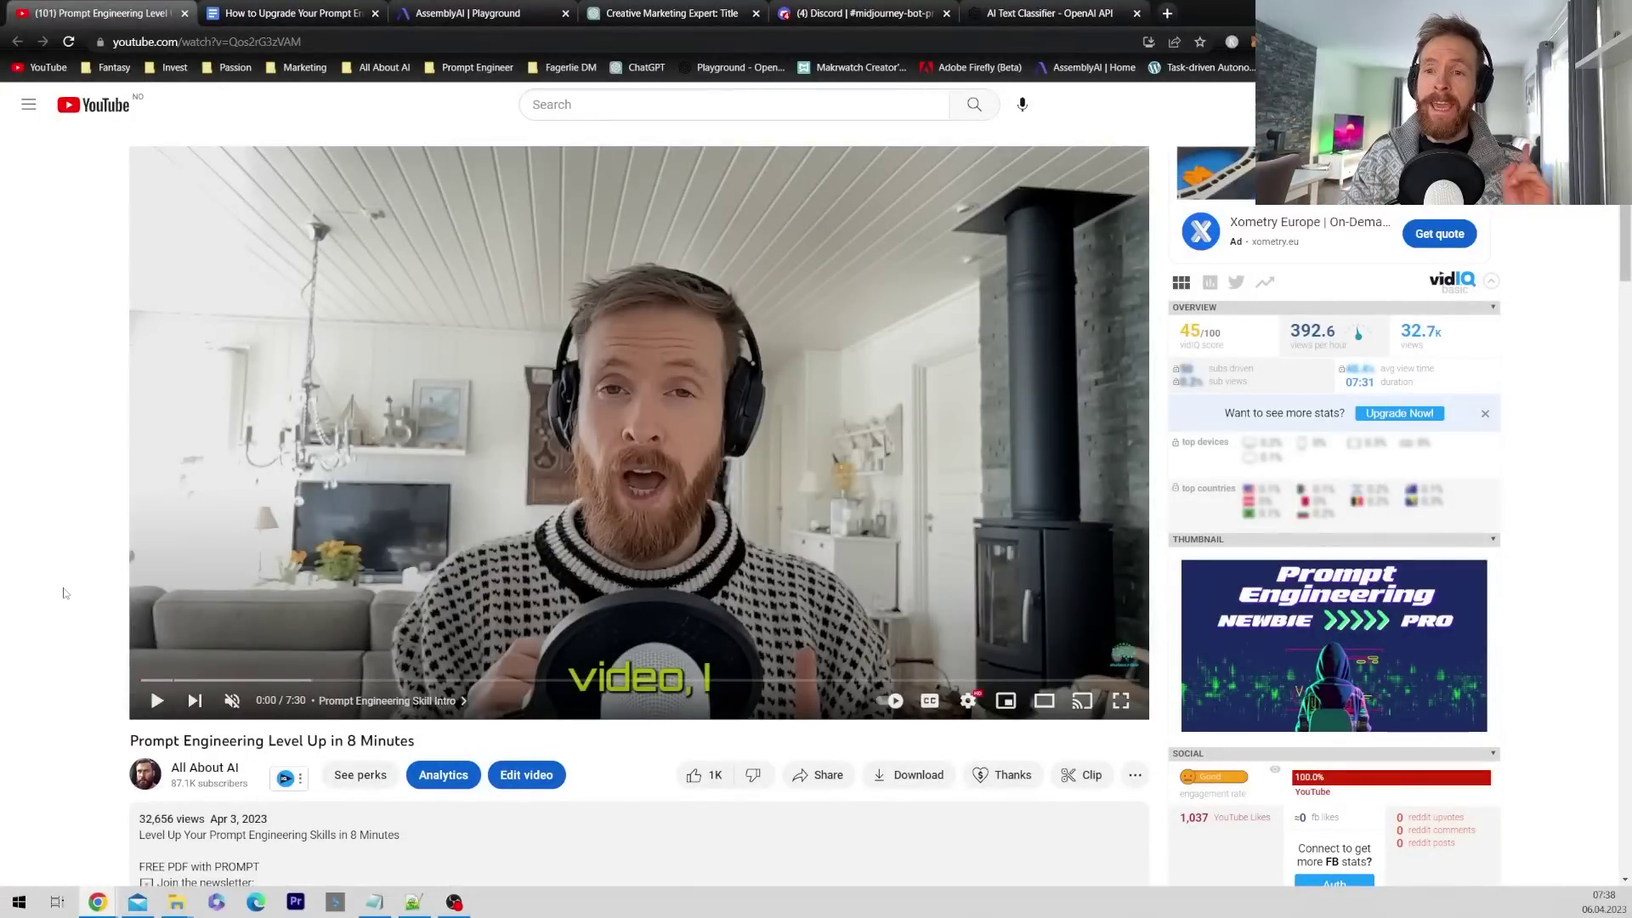
- Select the full URL of the 'Prompt Engineering Level Up in 8 Minutes' YouTube video
drag(115, 746, 442, 742)
click(441, 744)
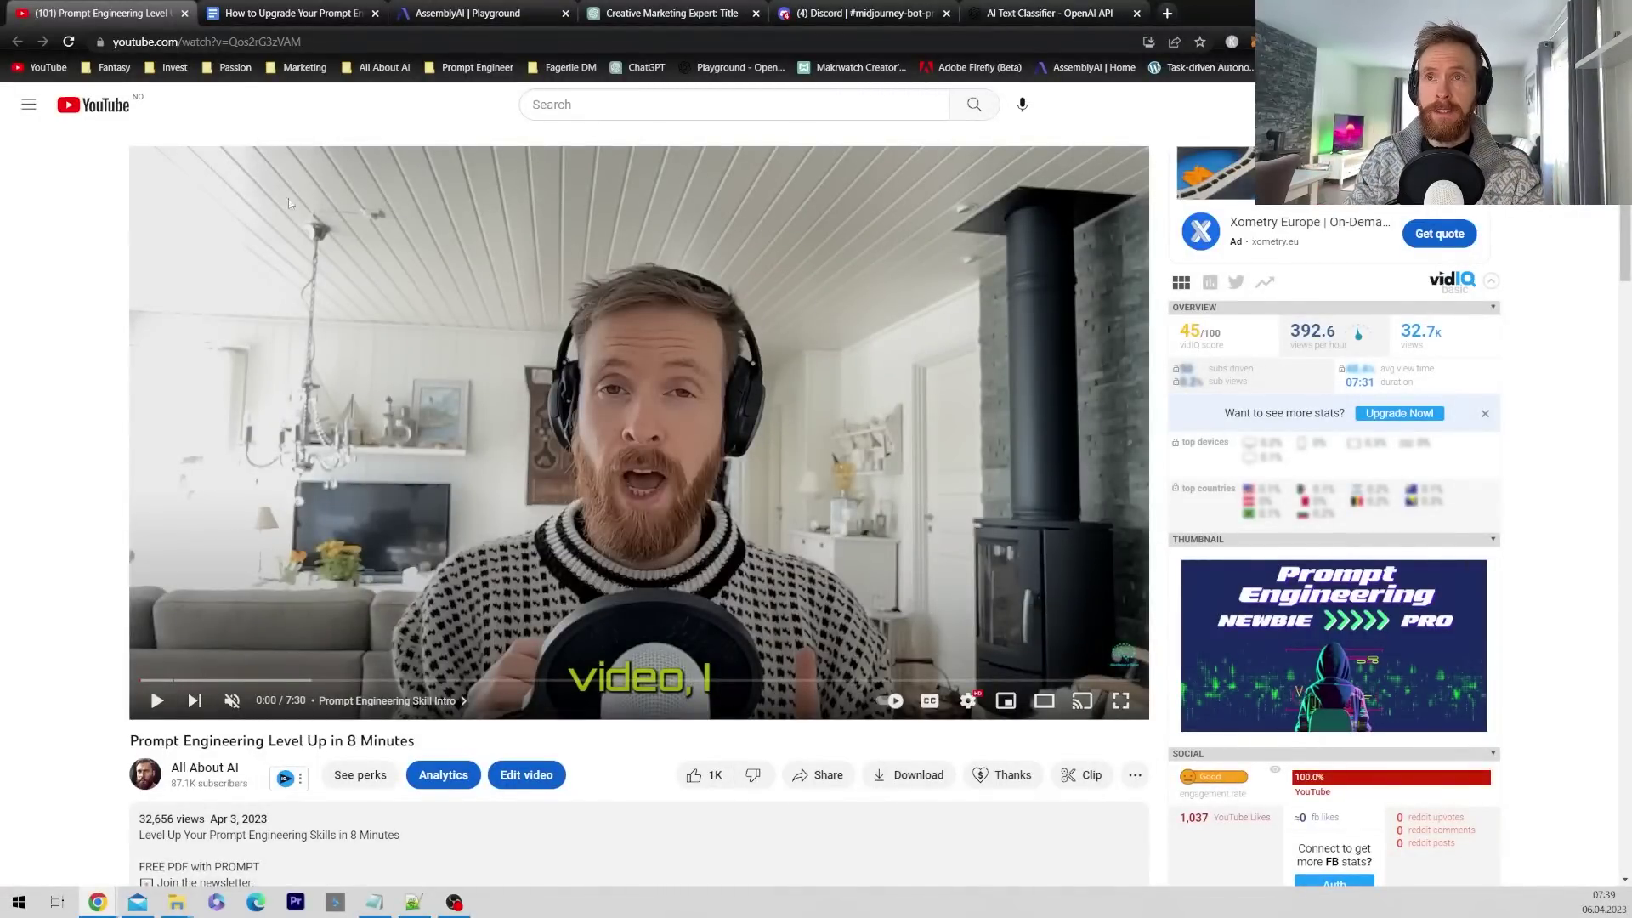
click(249, 43)
key(ctrl+c)
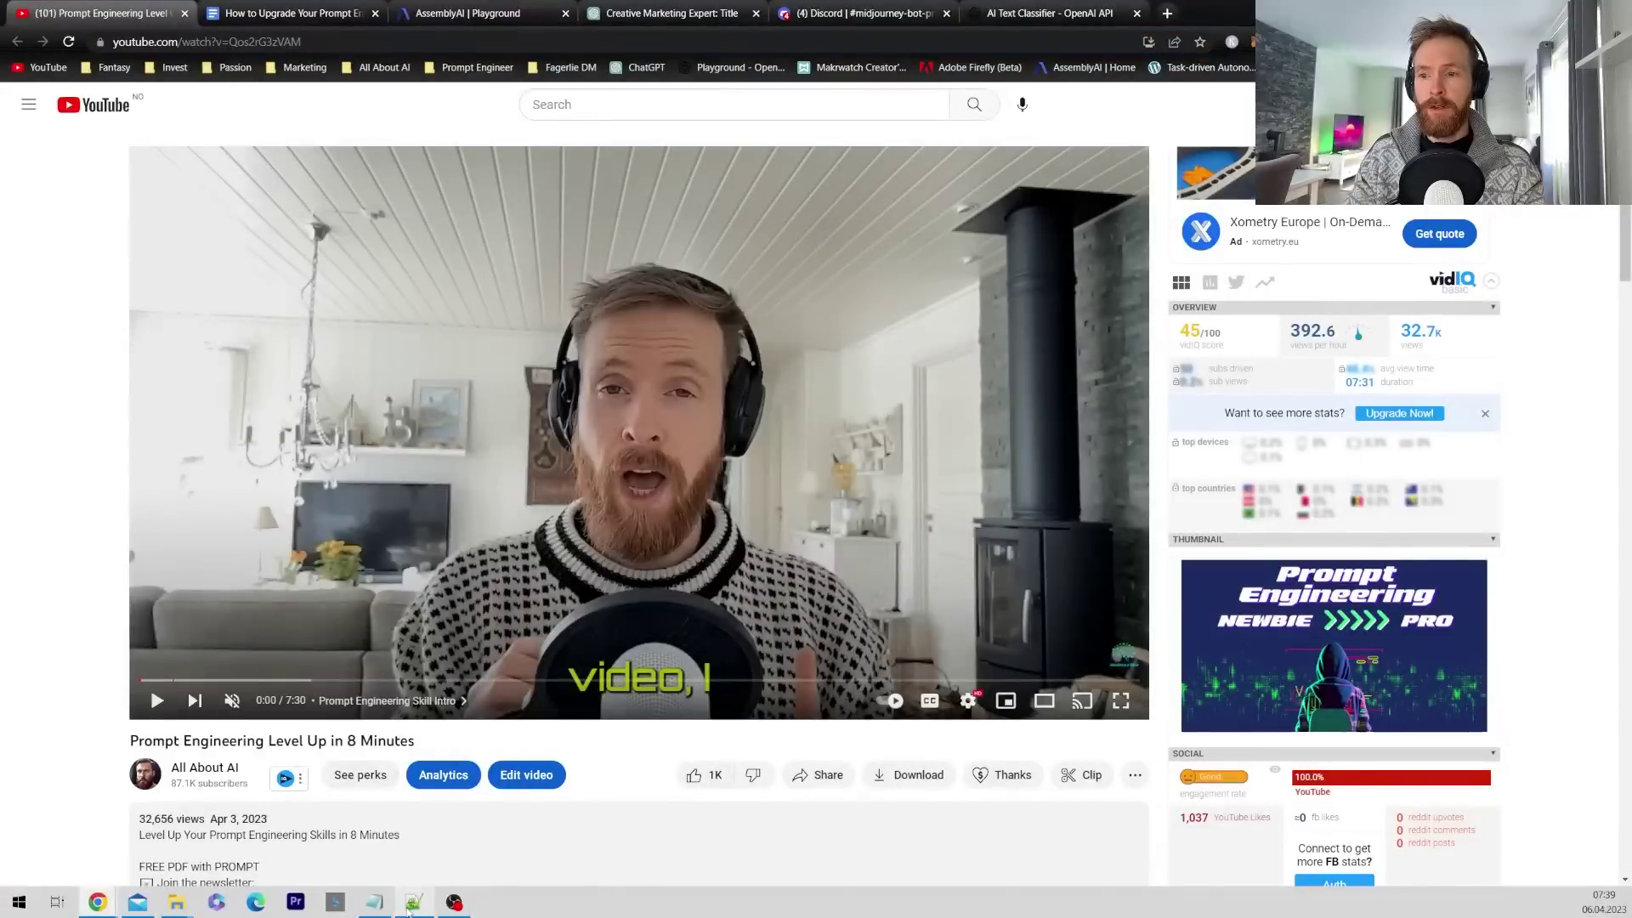
click(414, 901)
click(1174, 191)
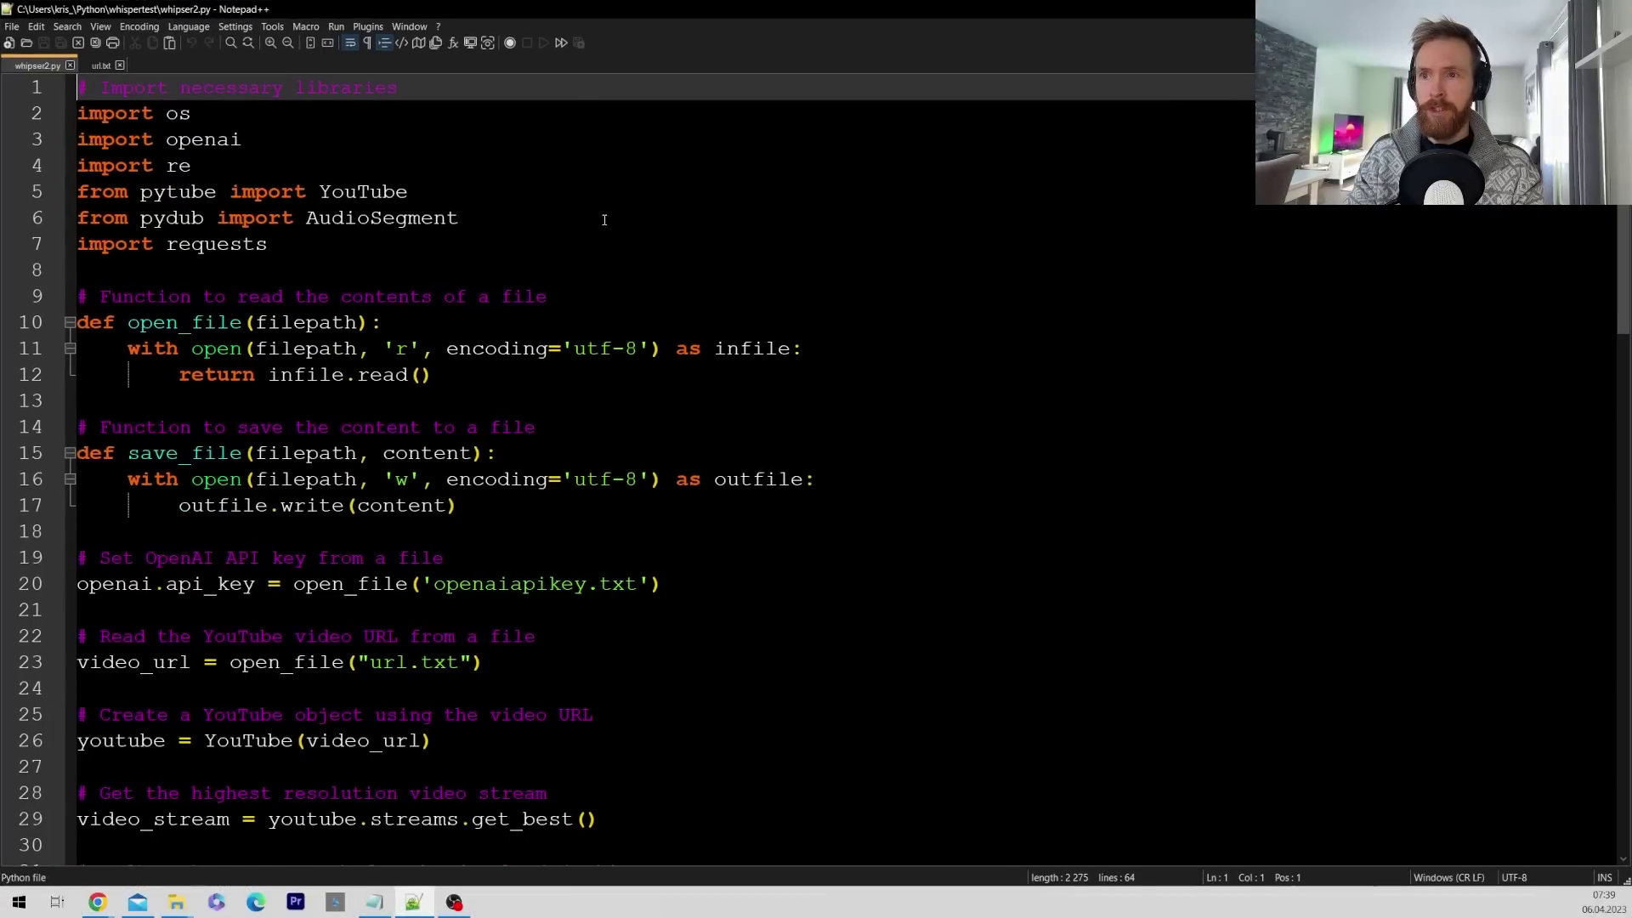
scroll(590, 529, down, 10)
scroll(551, 522, up, 10)
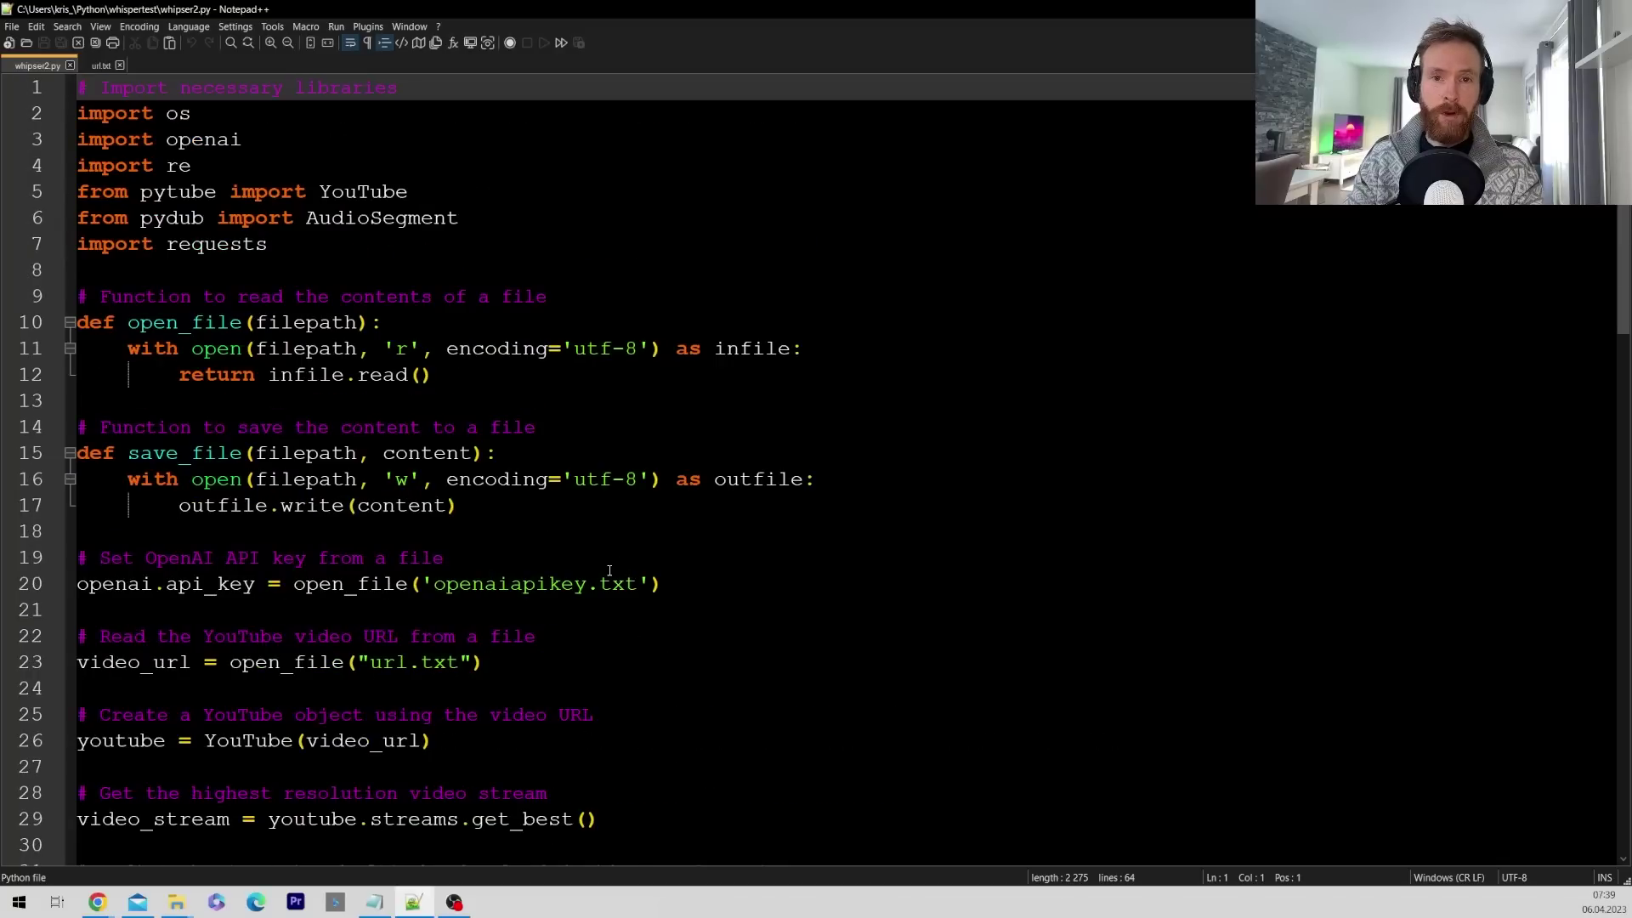
scroll(472, 546, down, 10)
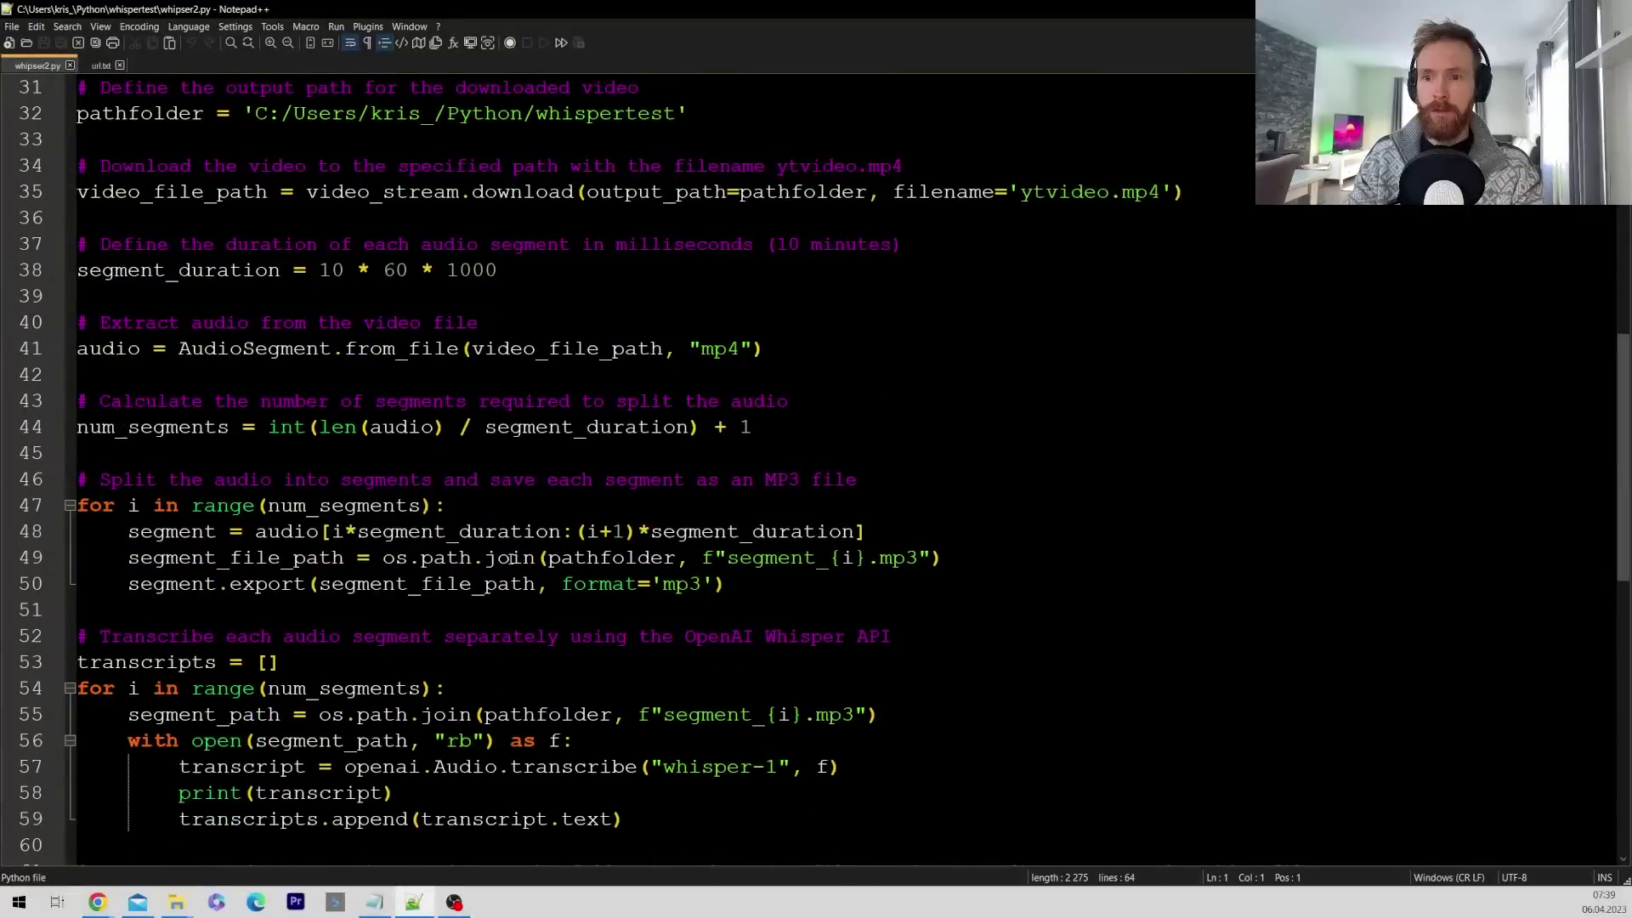
scroll(534, 471, up, 10)
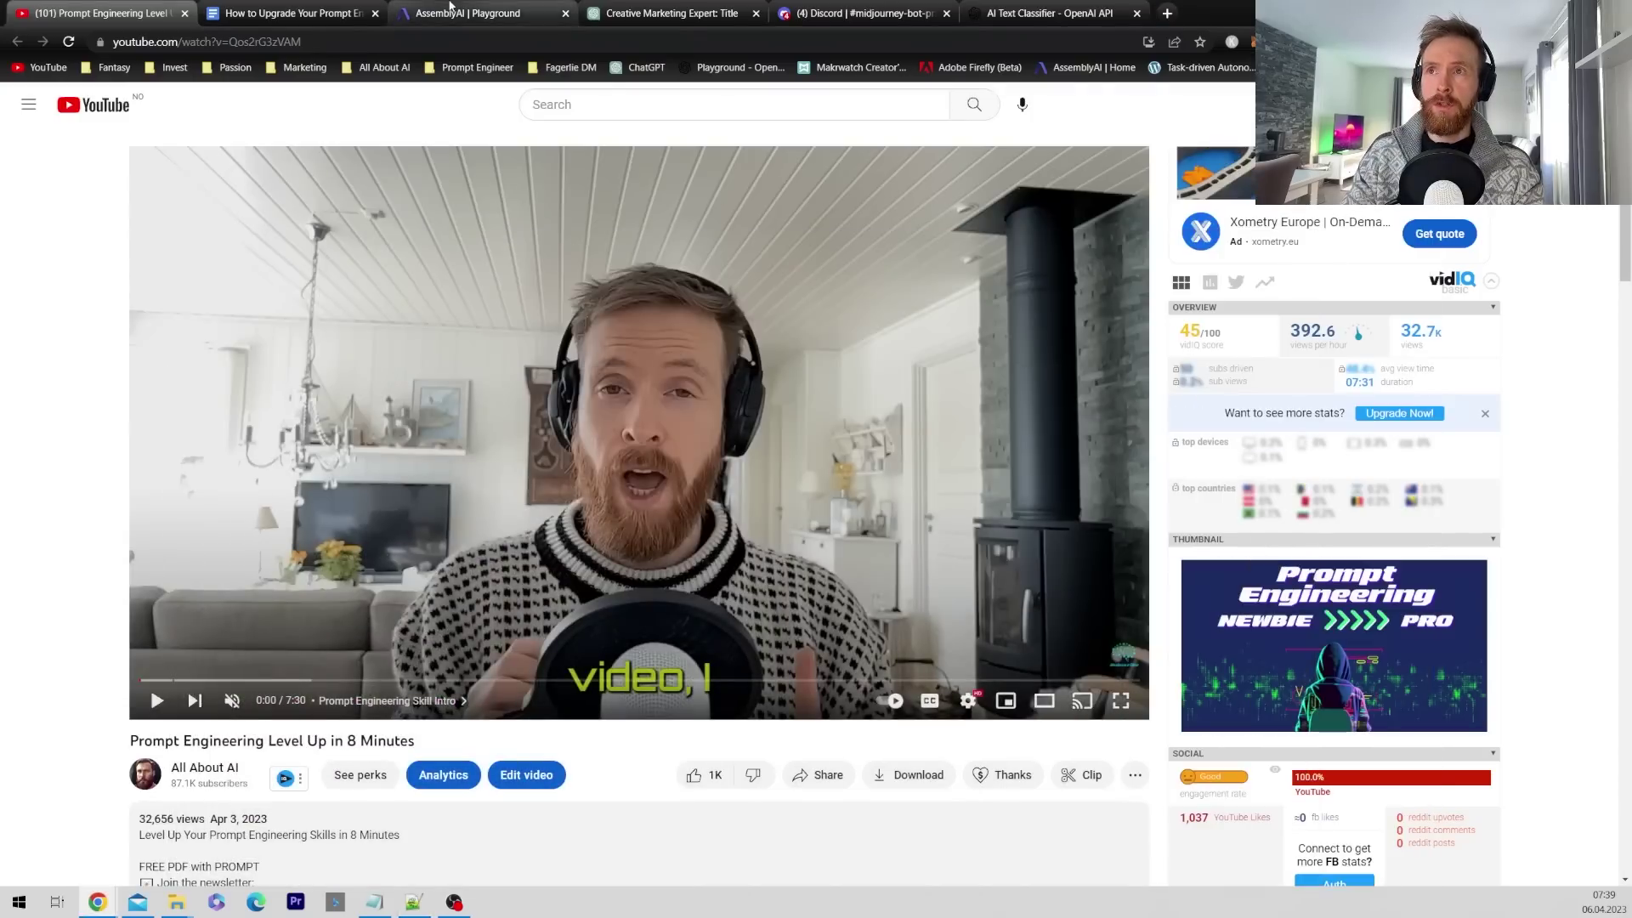
- Transcribe the pasted YouTube link in AssemblyAI Playground and select the full 7:30 transcript
click(467, 13)
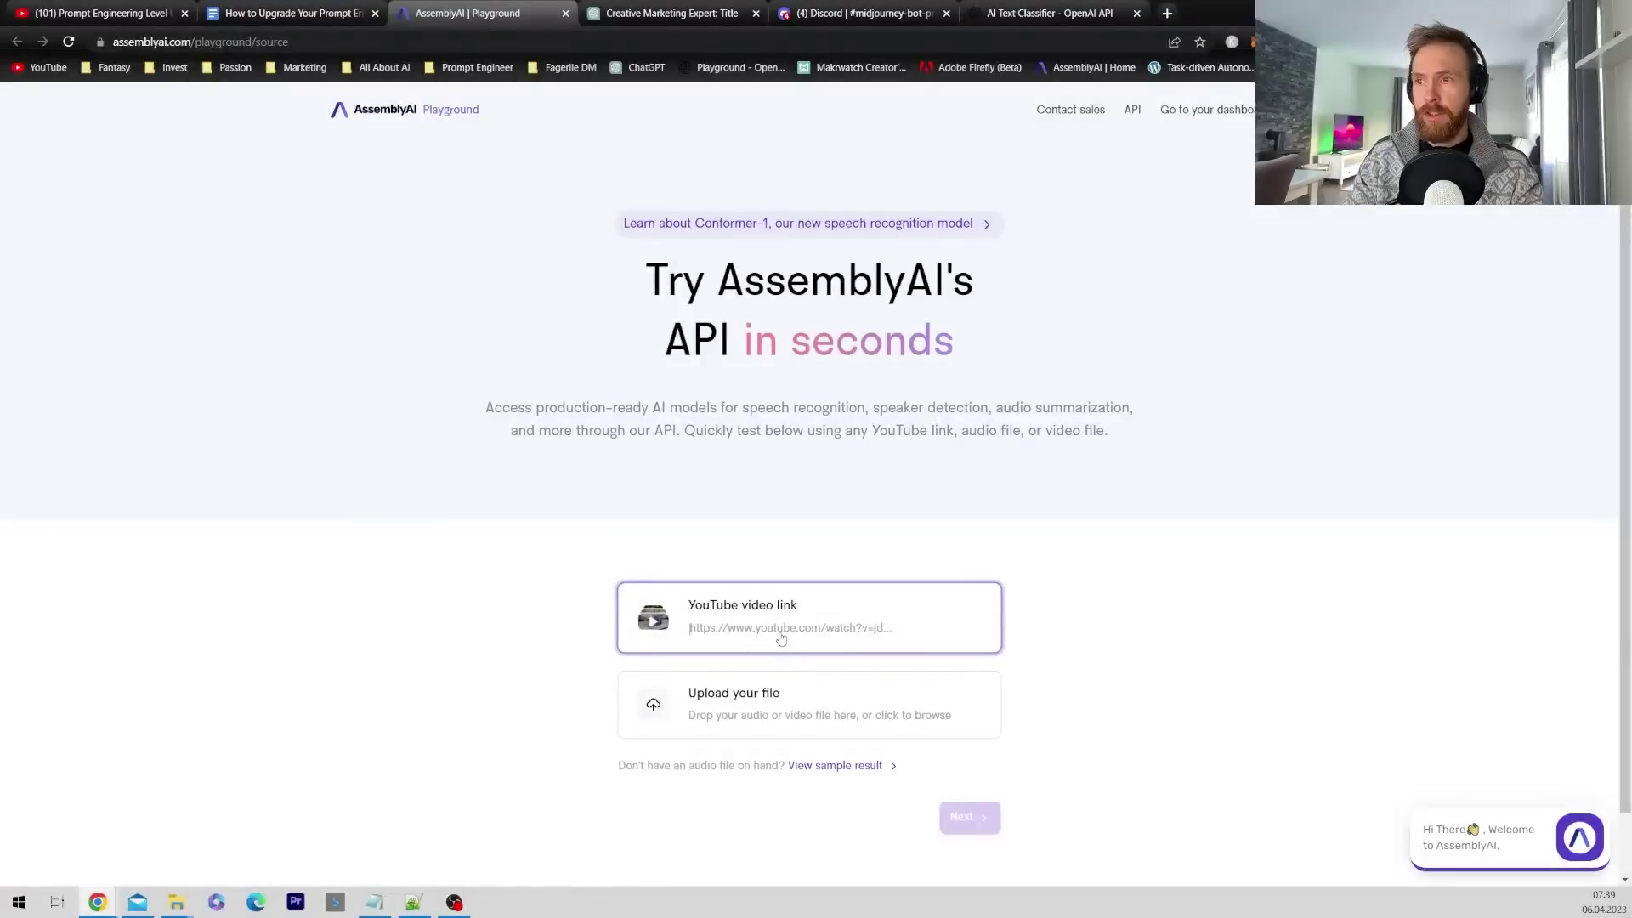
key(ctrl+v)
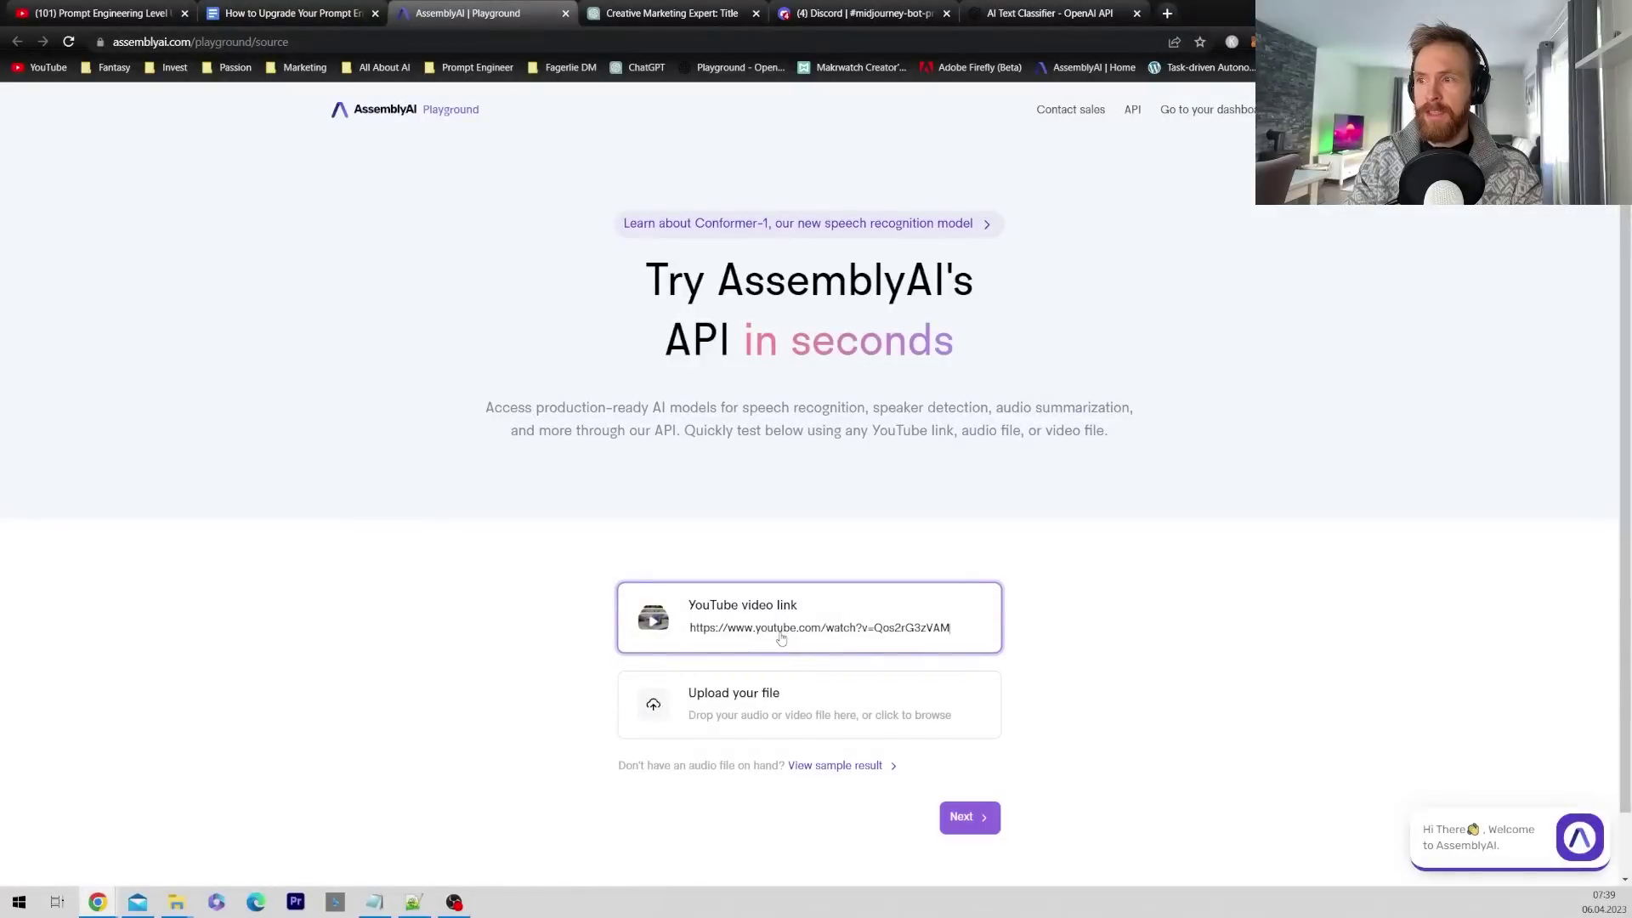
click(963, 818)
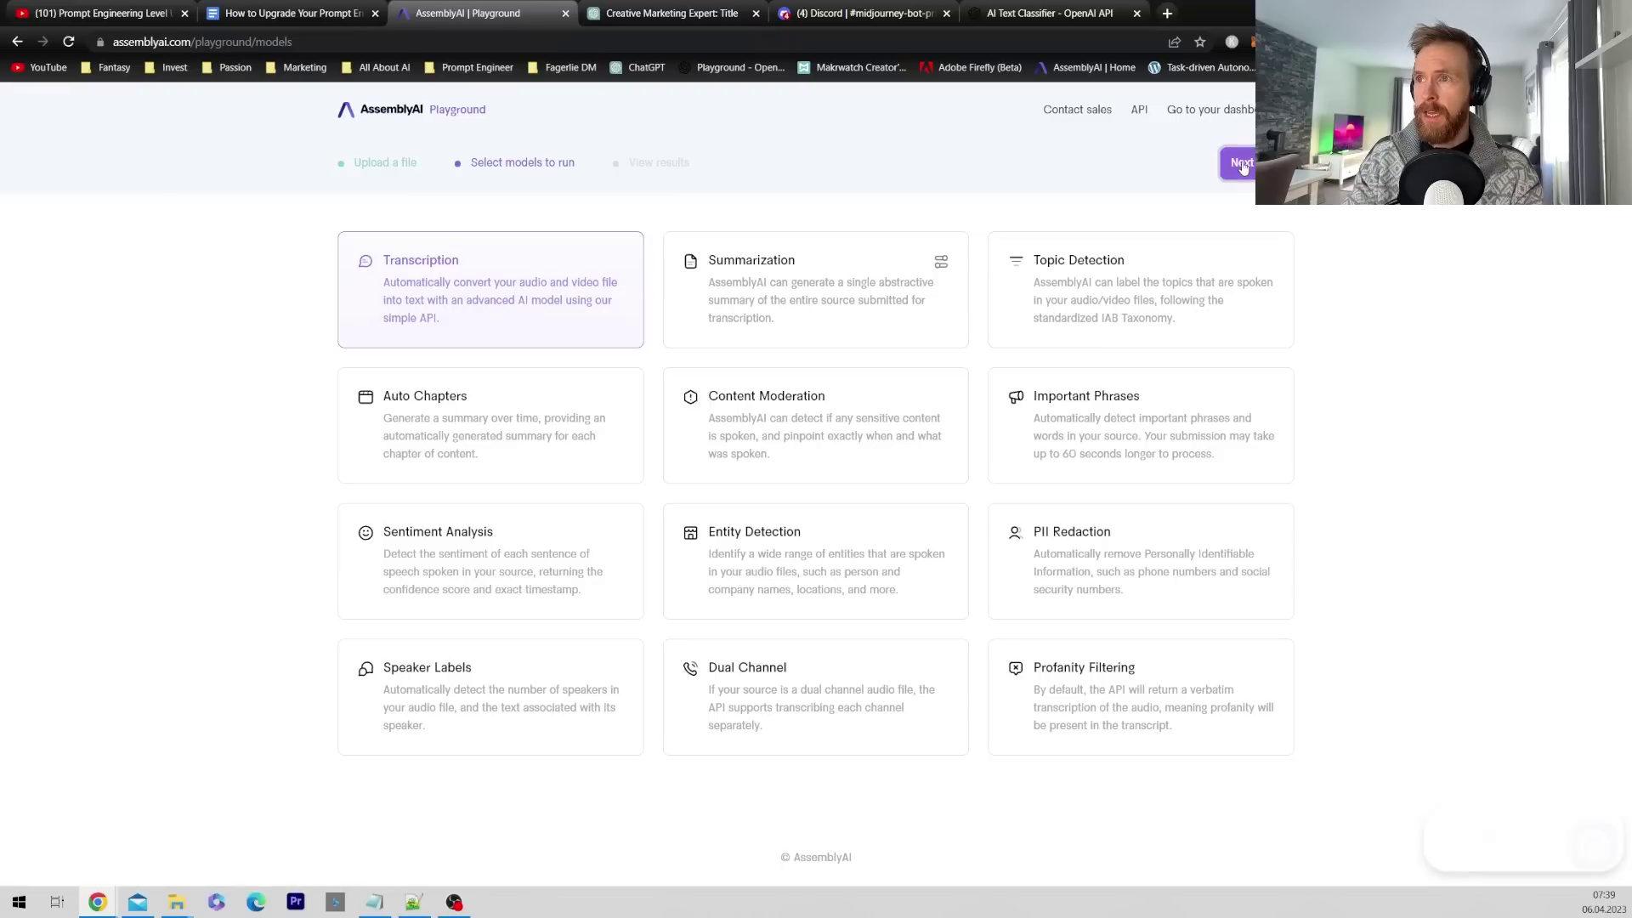
click(1241, 164)
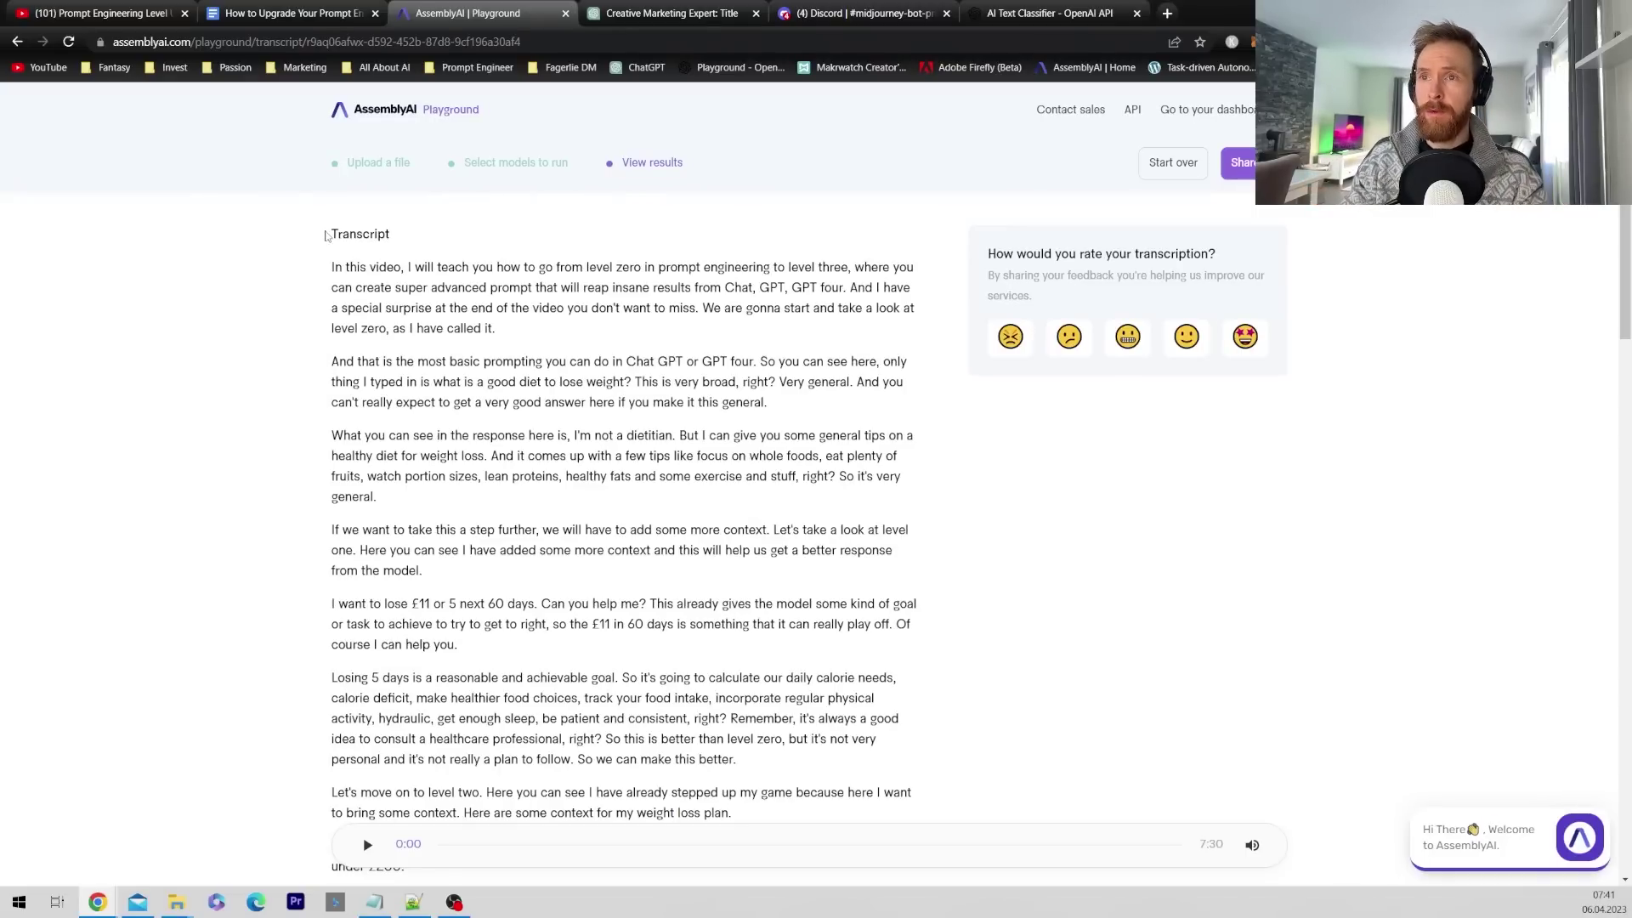
mouse_move(334, 235)
mouse_down()
mouse_move(884, 463)
mouse_move(690, 478)
mouse_up()
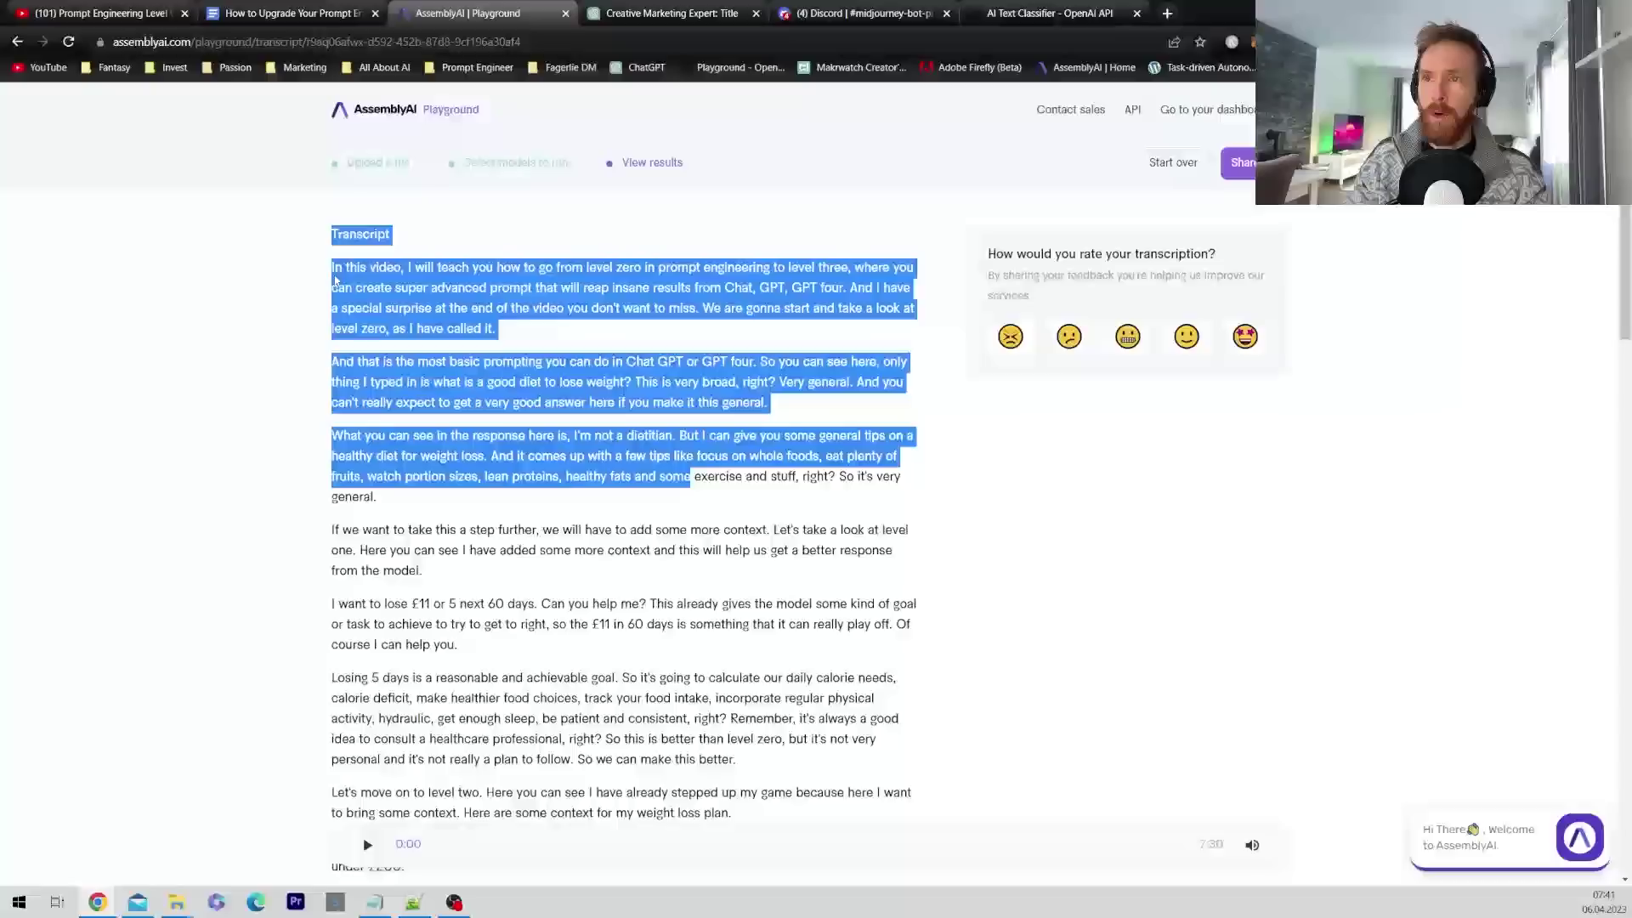
mouse_move(328, 270)
mouse_down()
mouse_move(859, 595)
mouse_move(821, 605)
mouse_move(874, 575)
mouse_move(814, 619)
mouse_move(738, 794)
mouse_up()
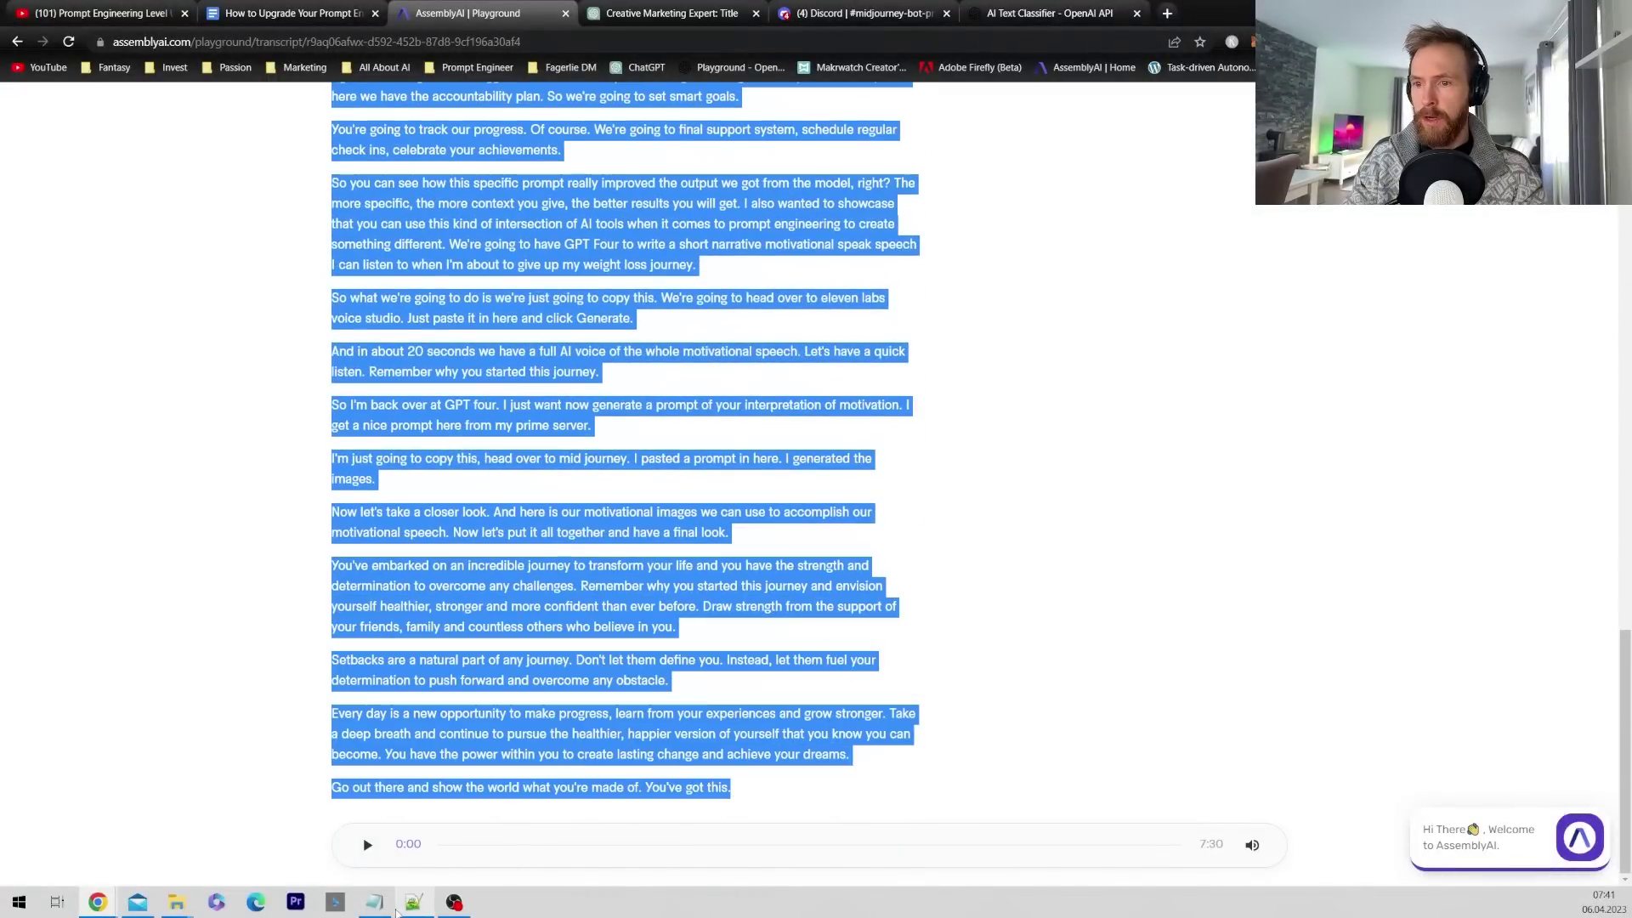
- Paste the transcript into pelevelup.txt in Notepad and save it
click(374, 902)
key(ctrl+v)
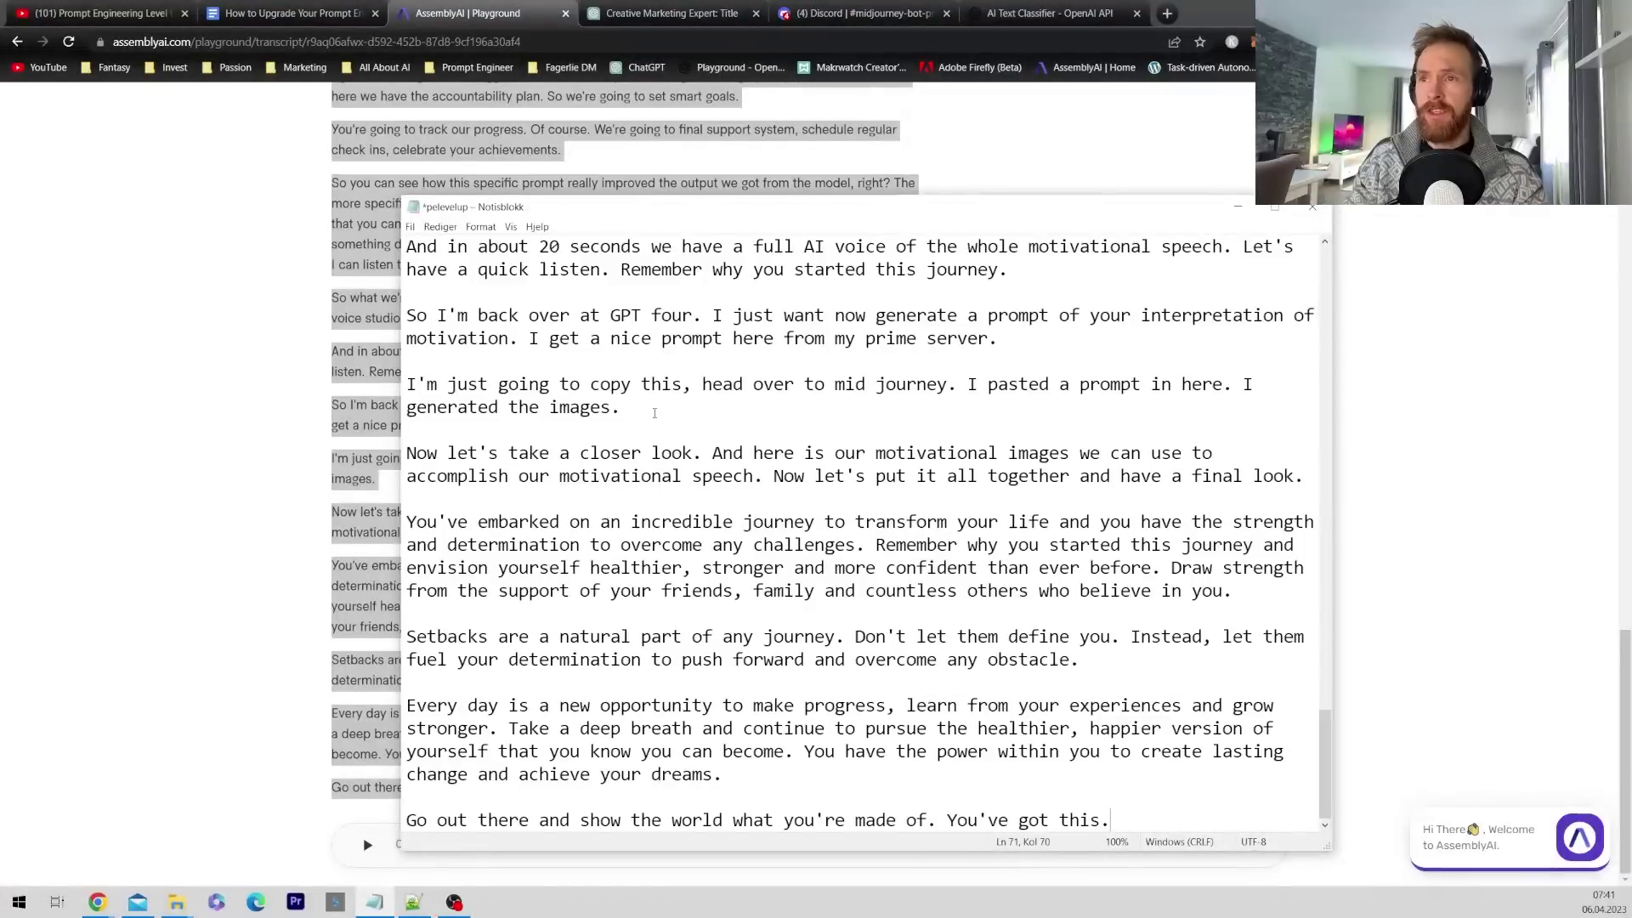
key(ctrl+s)
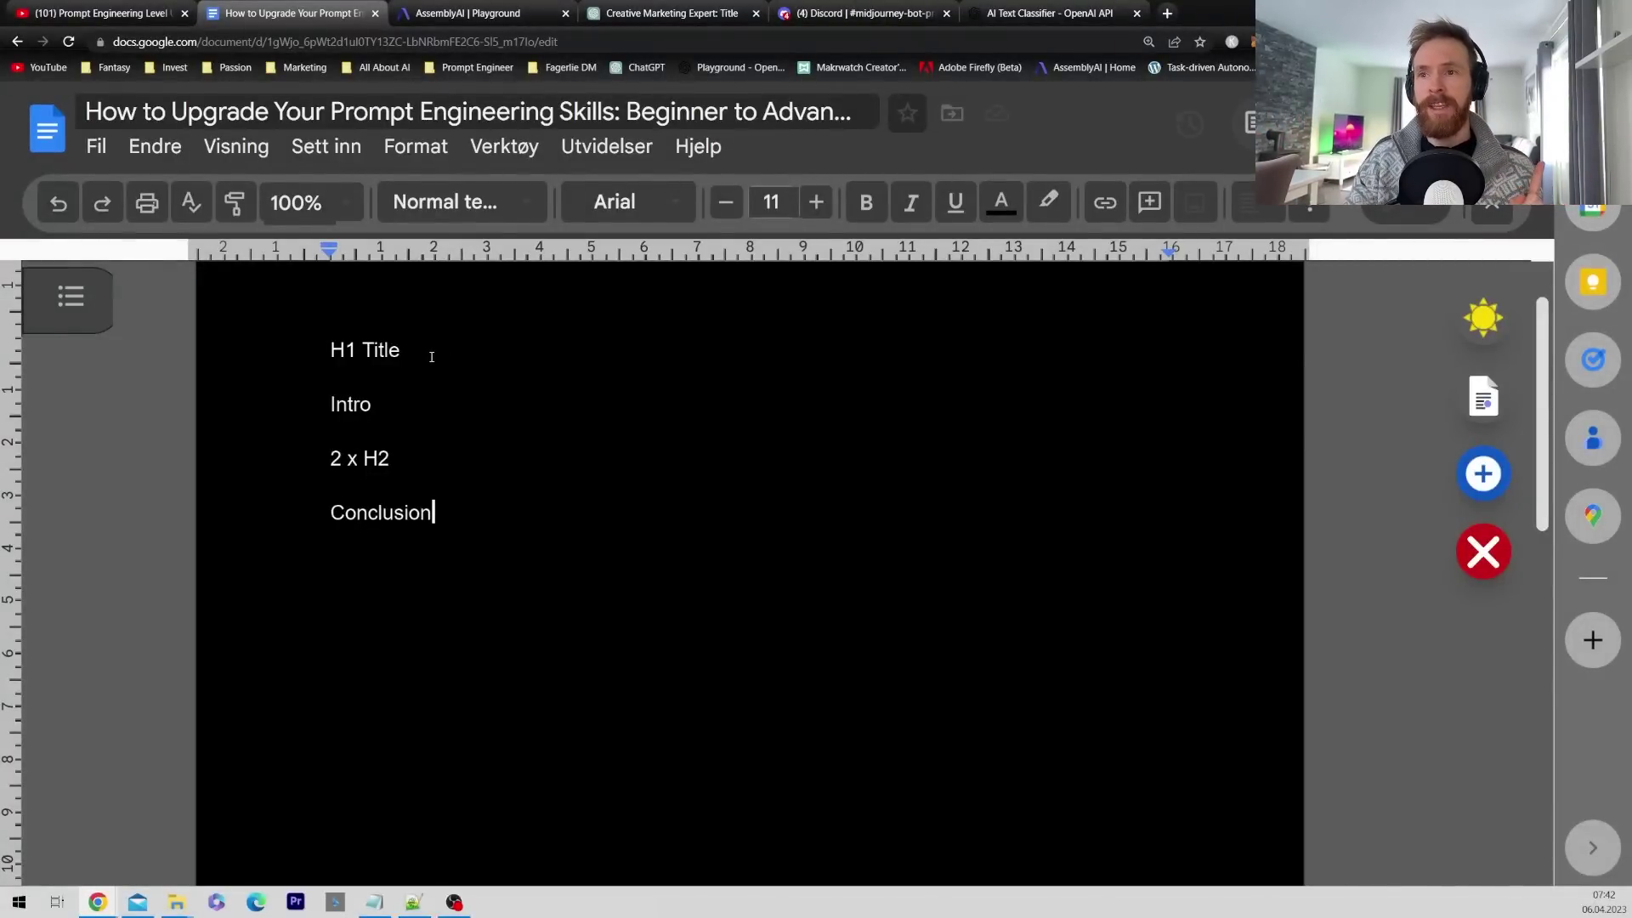
- Review the outline lines H1 Title, Intro, 2 x H2 and Conclusion
drag(432, 357, 291, 357)
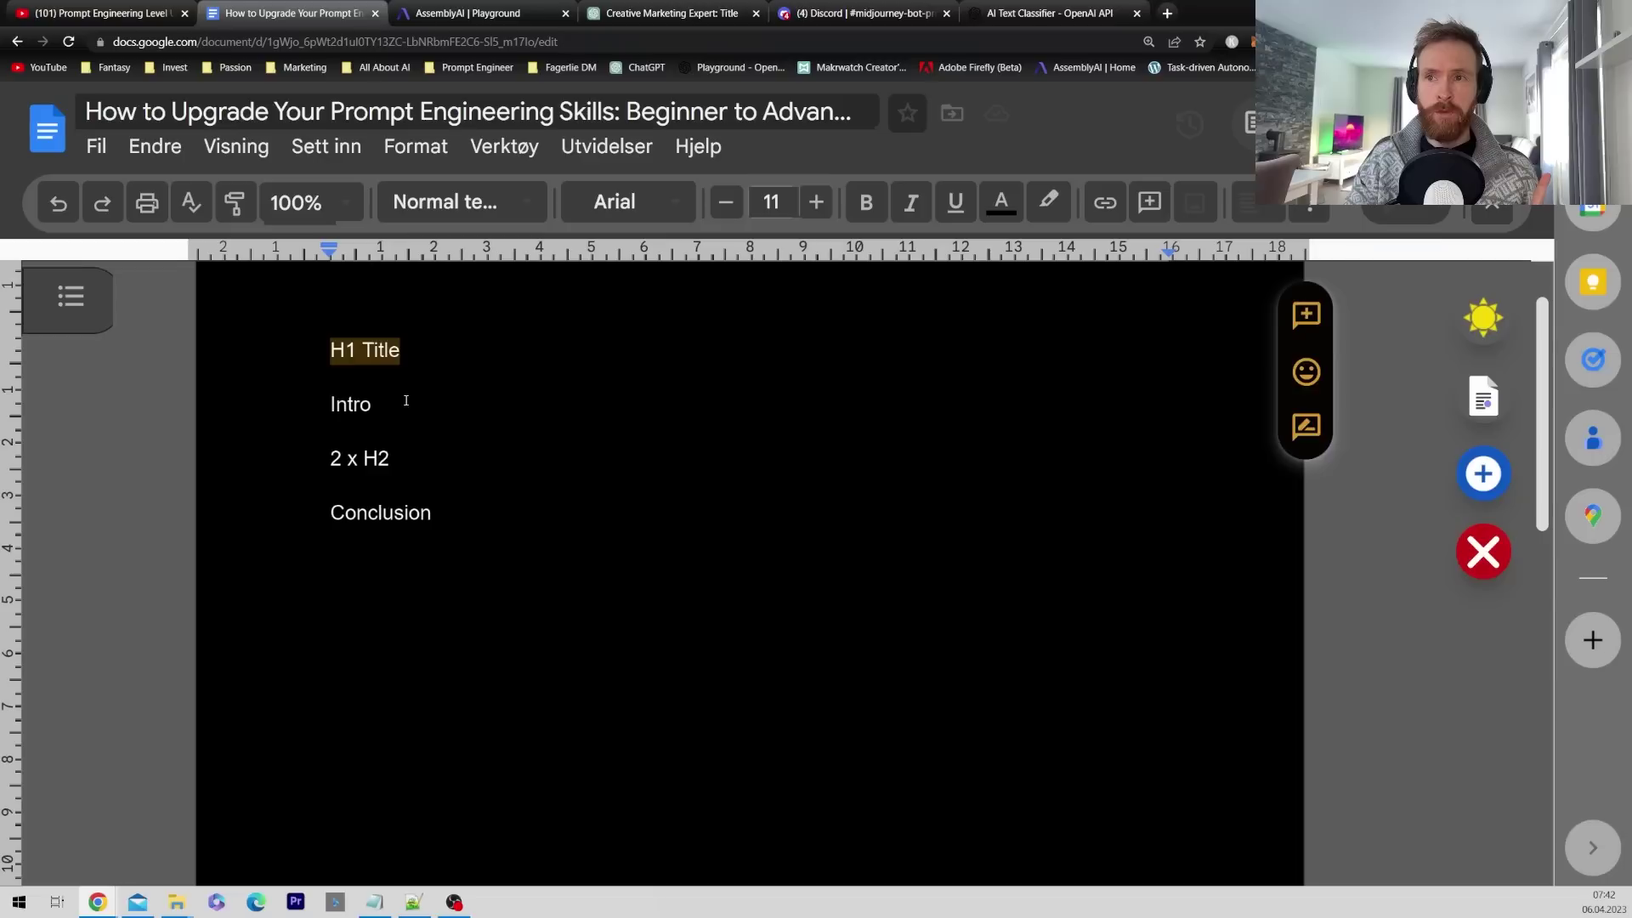
drag(406, 400, 265, 402)
drag(413, 465, 285, 462)
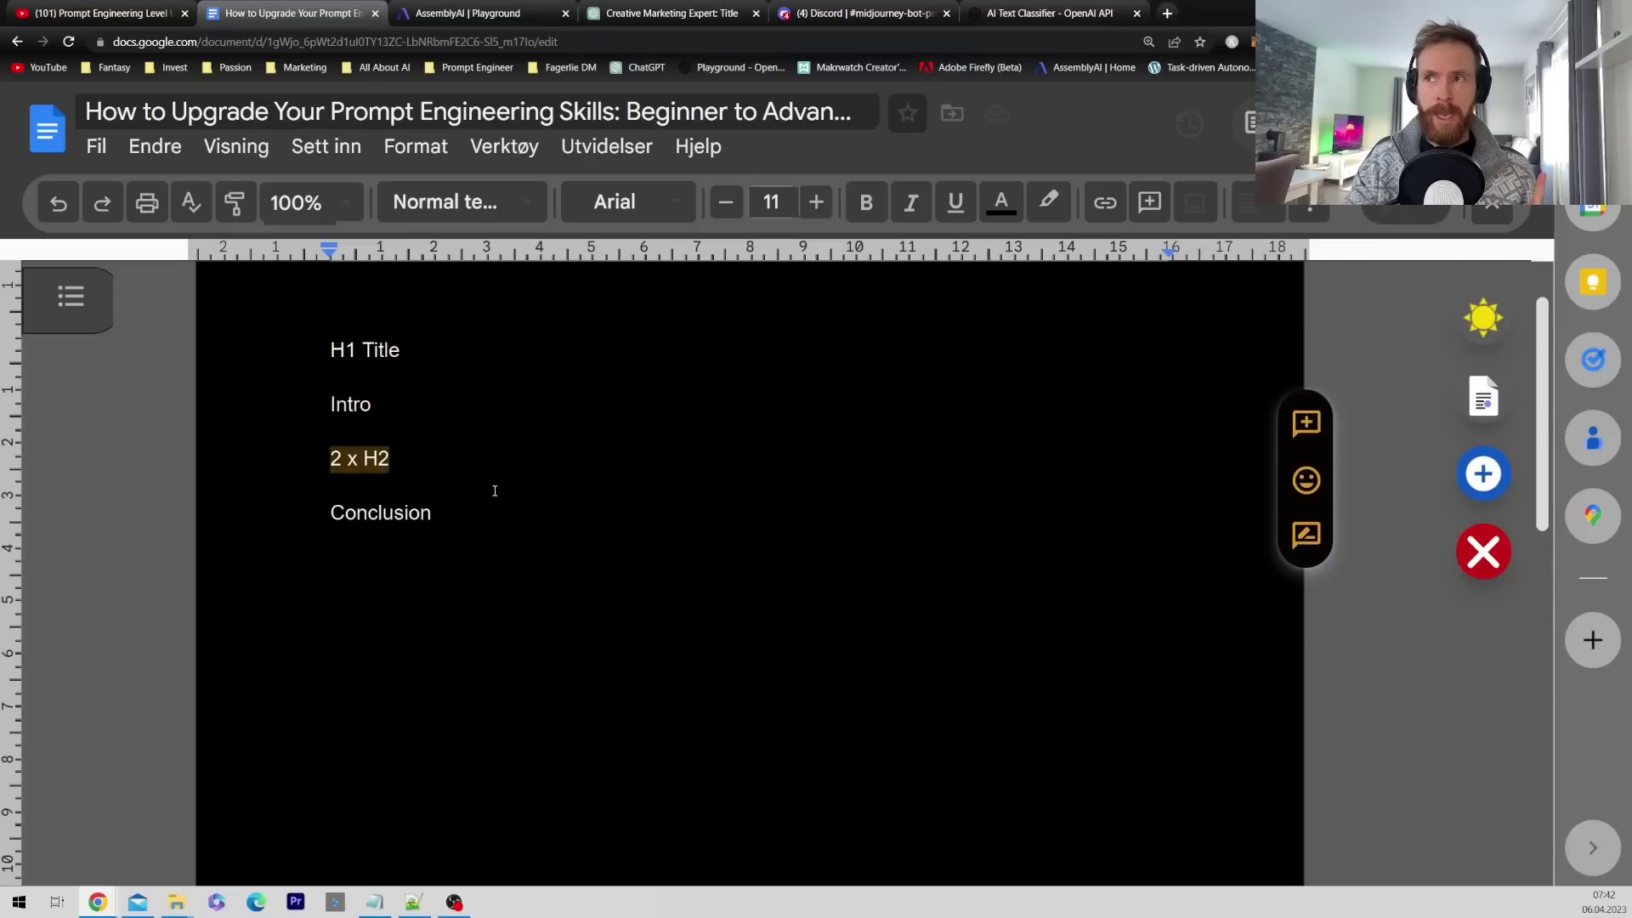
drag(485, 524, 310, 512)
click(525, 493)
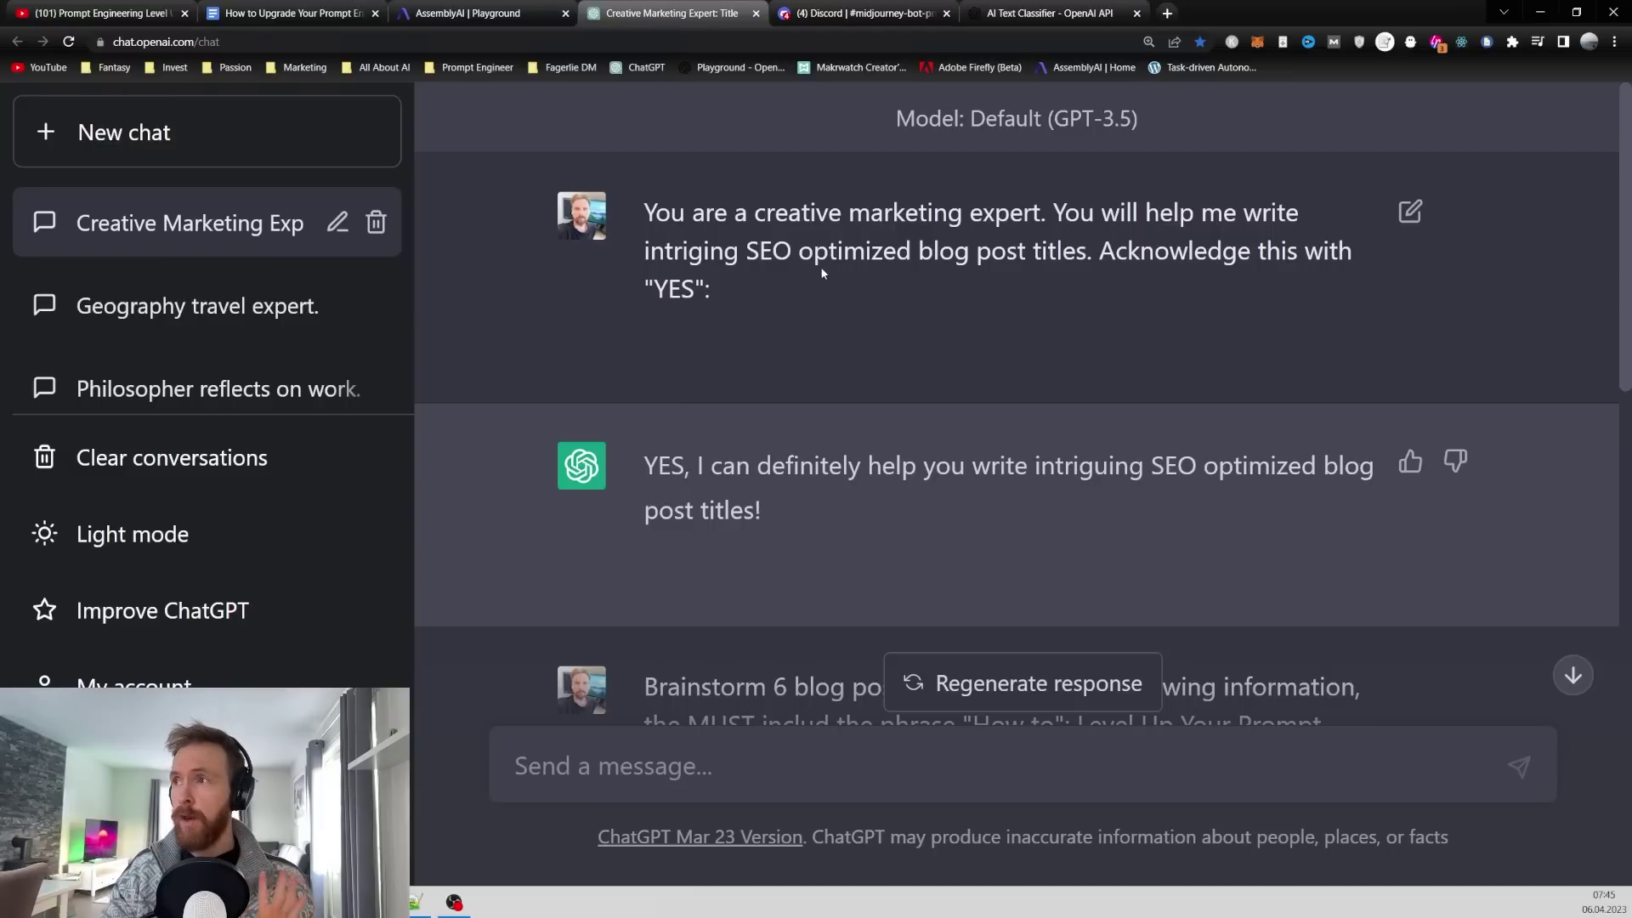
- Review the role-setting first prompt and ChatGPT's YES reply
drag(645, 213, 1366, 285)
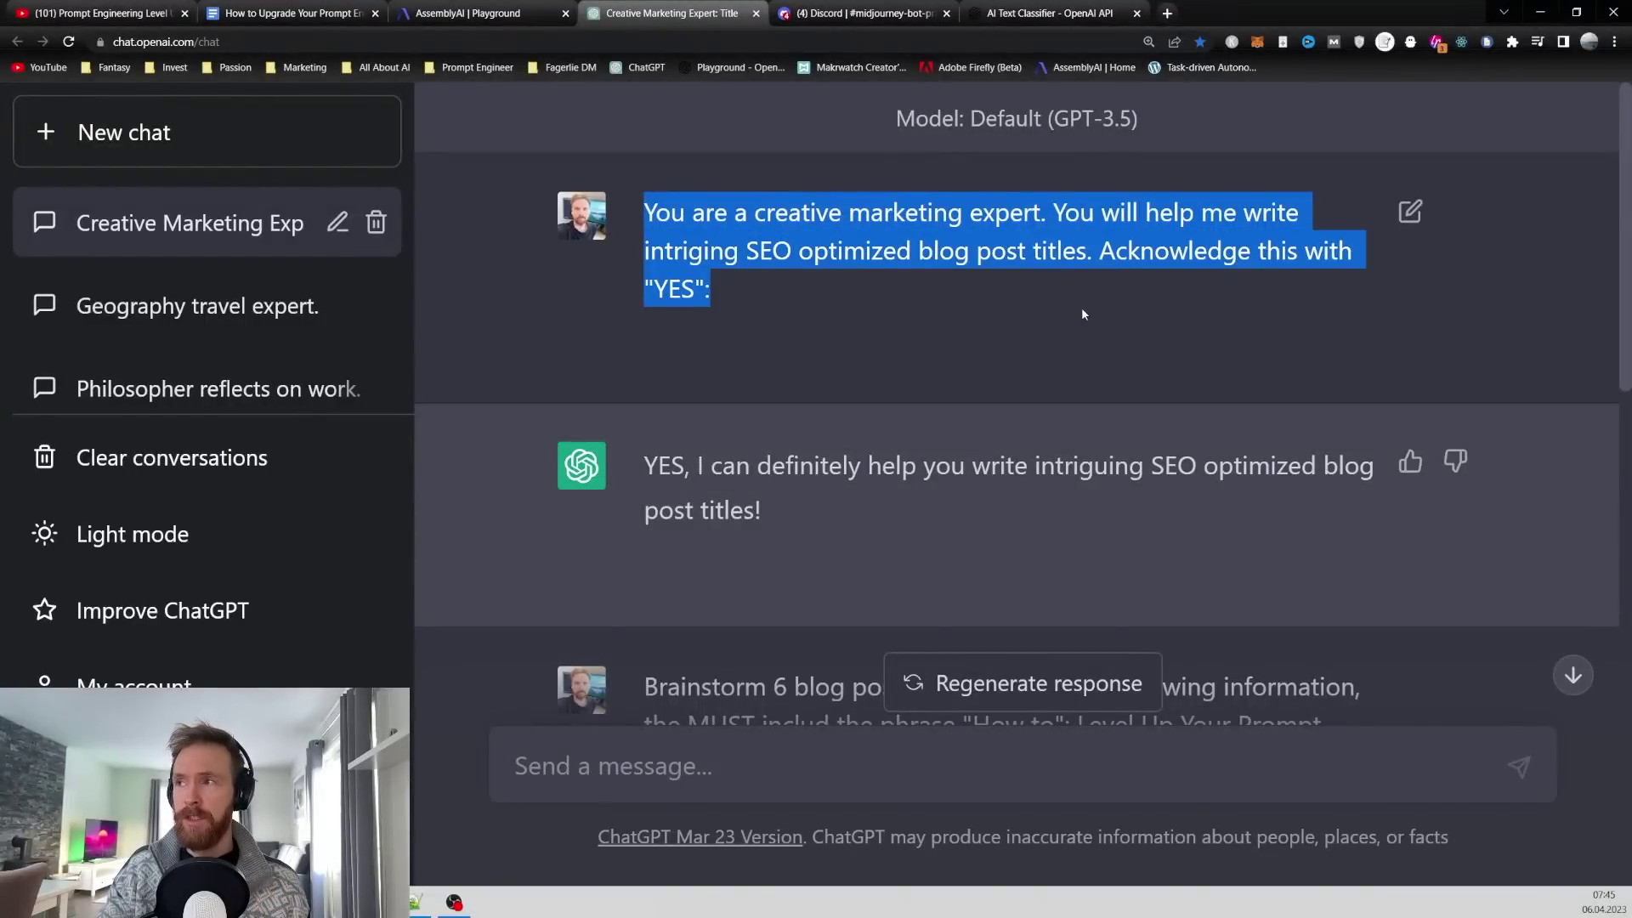
click(687, 451)
double_click(668, 466)
drag(771, 466, 1235, 465)
scroll(640, 449, down, 3)
click(723, 440)
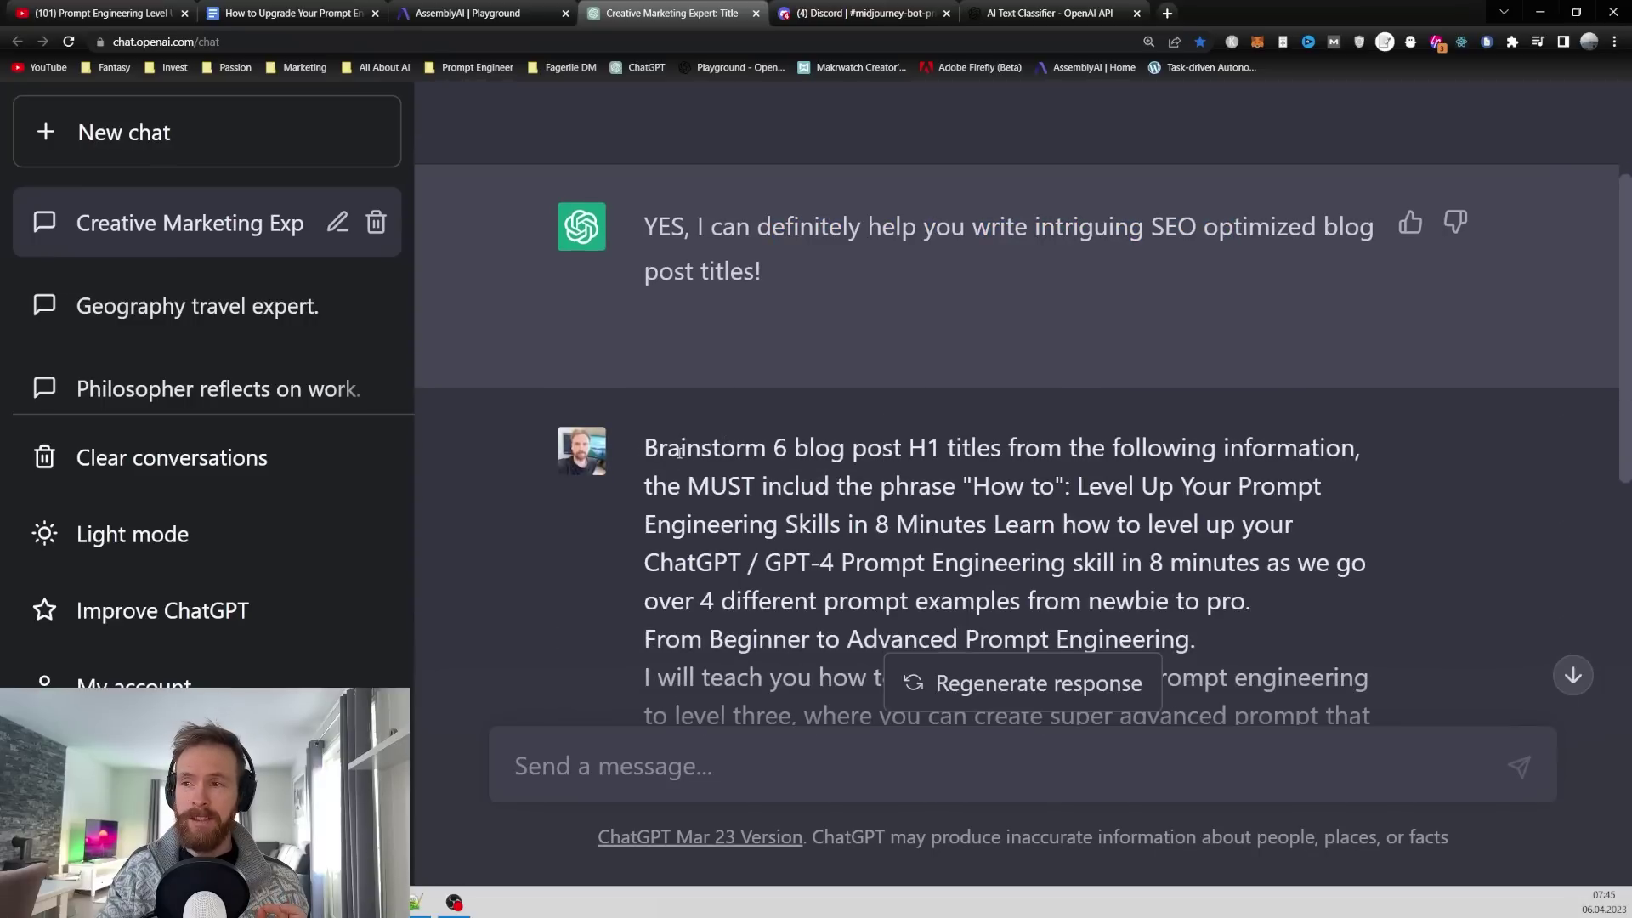
- Edit the brainstorm prompt's video information using the saved transcript file
drag(660, 451, 1065, 485)
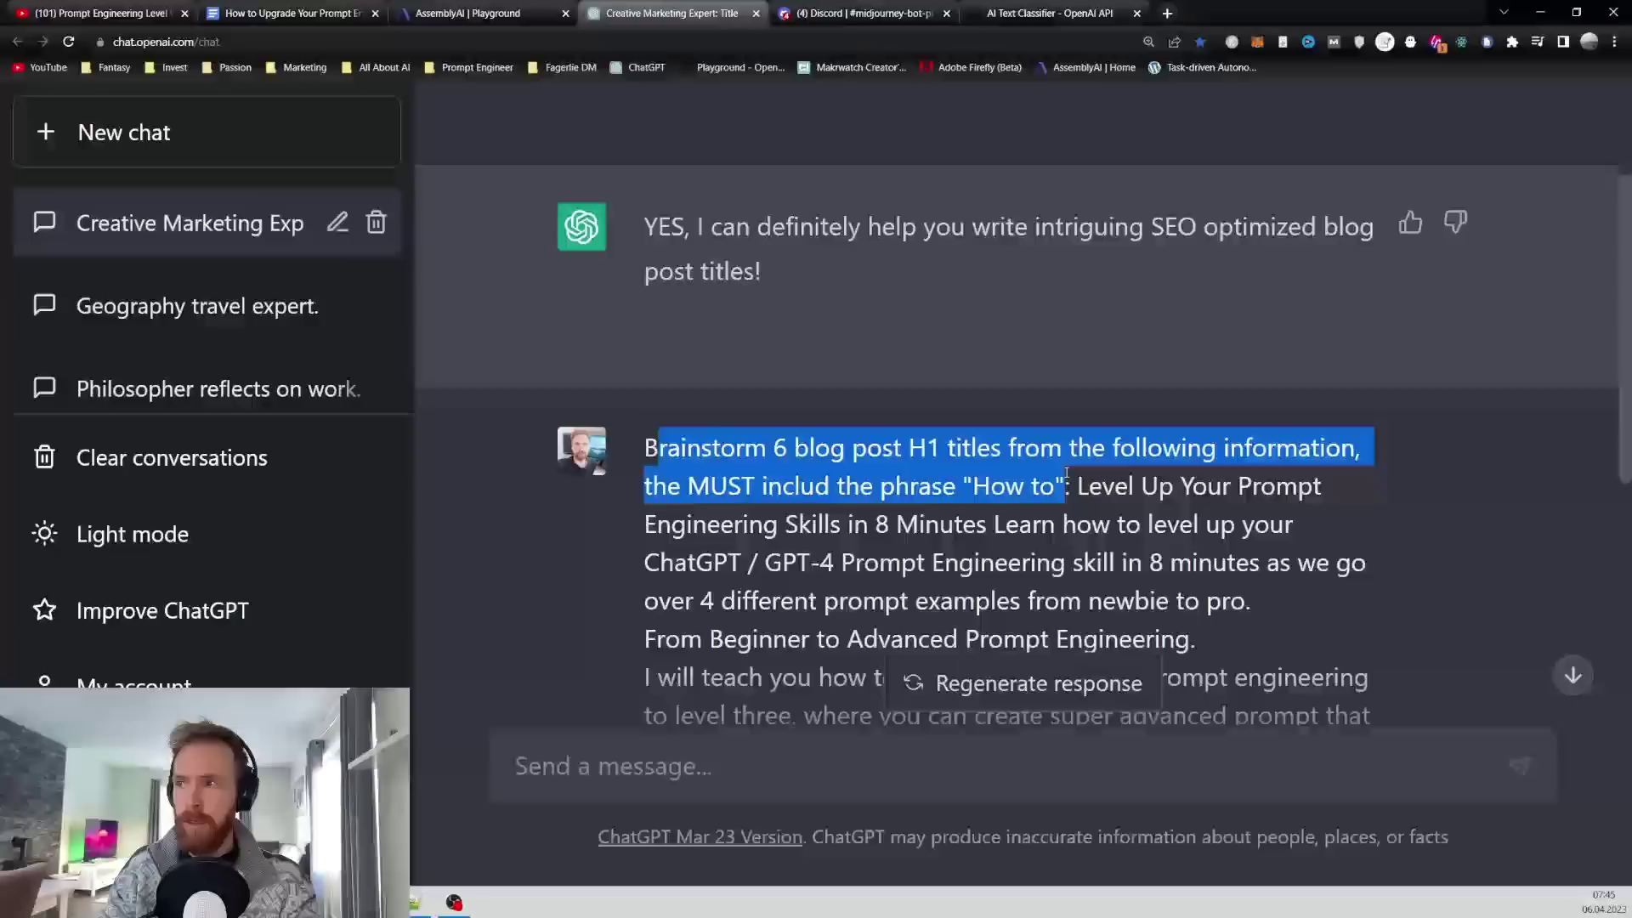
drag(1077, 486, 1287, 516)
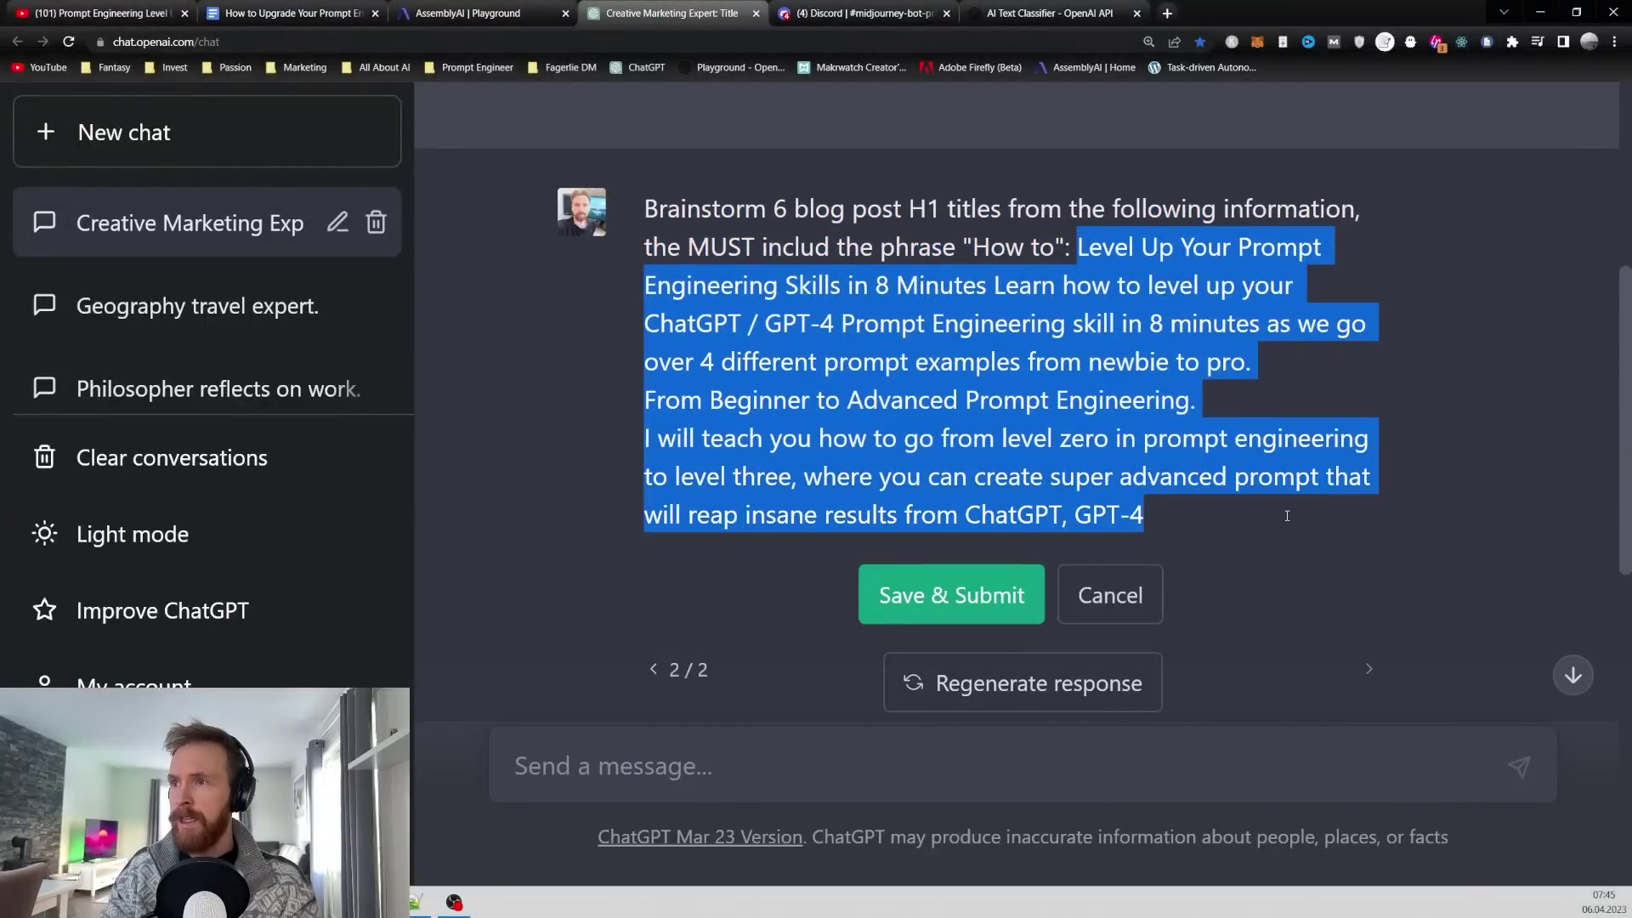
key(alt+Tab)
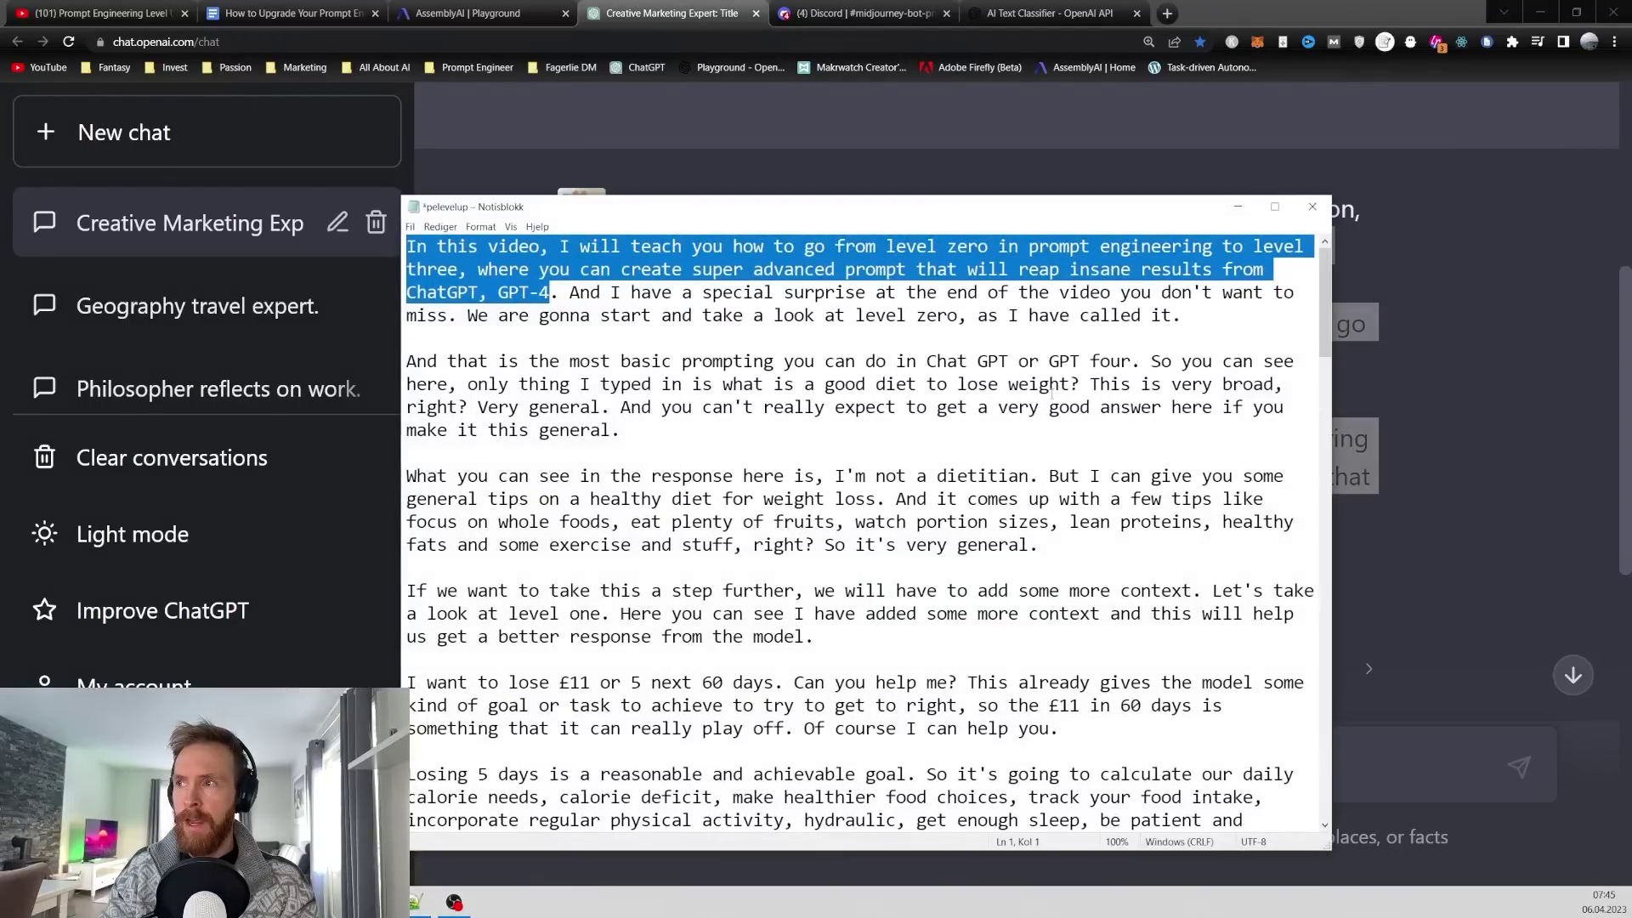
click(1515, 568)
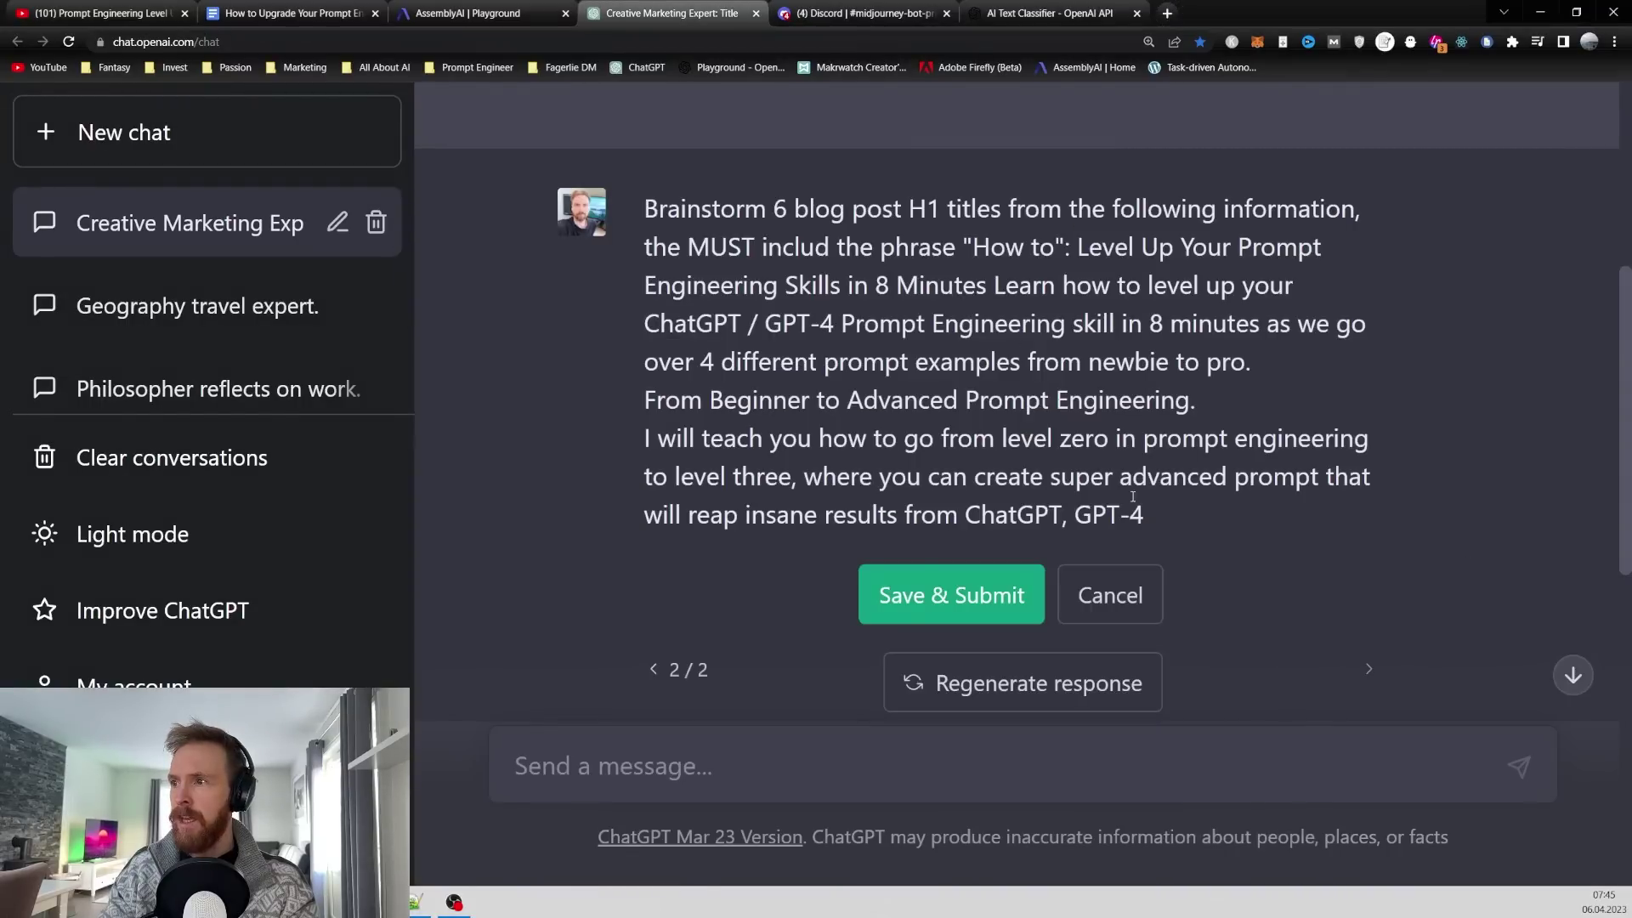
drag(1133, 497, 1083, 252)
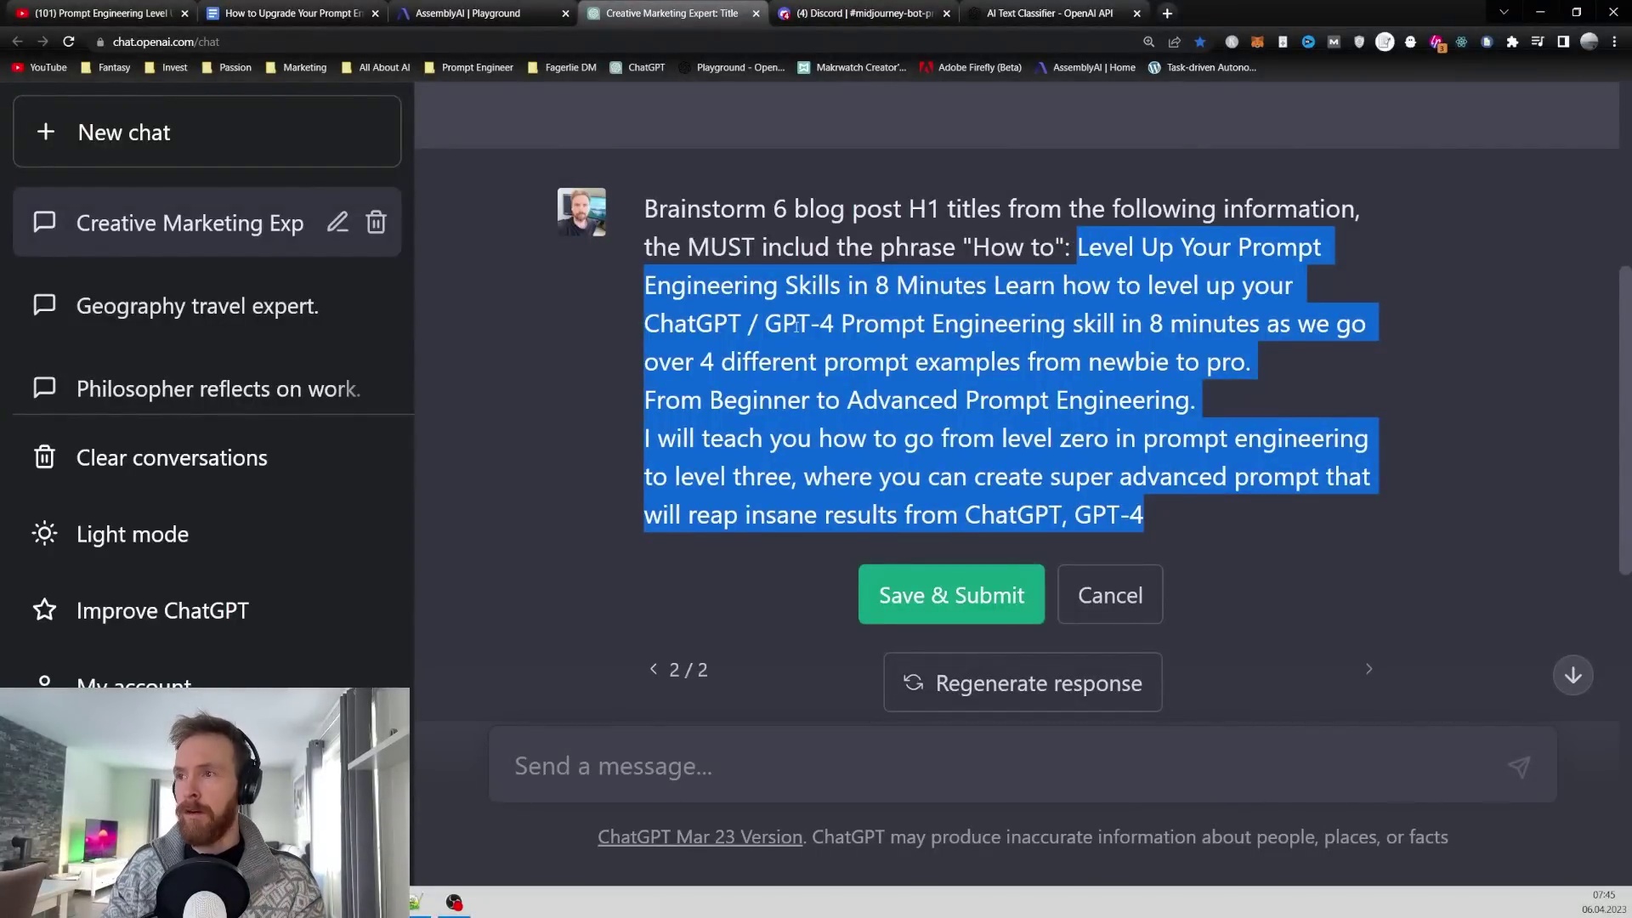
scroll(796, 324, down, 2)
scroll(935, 510, up, 2)
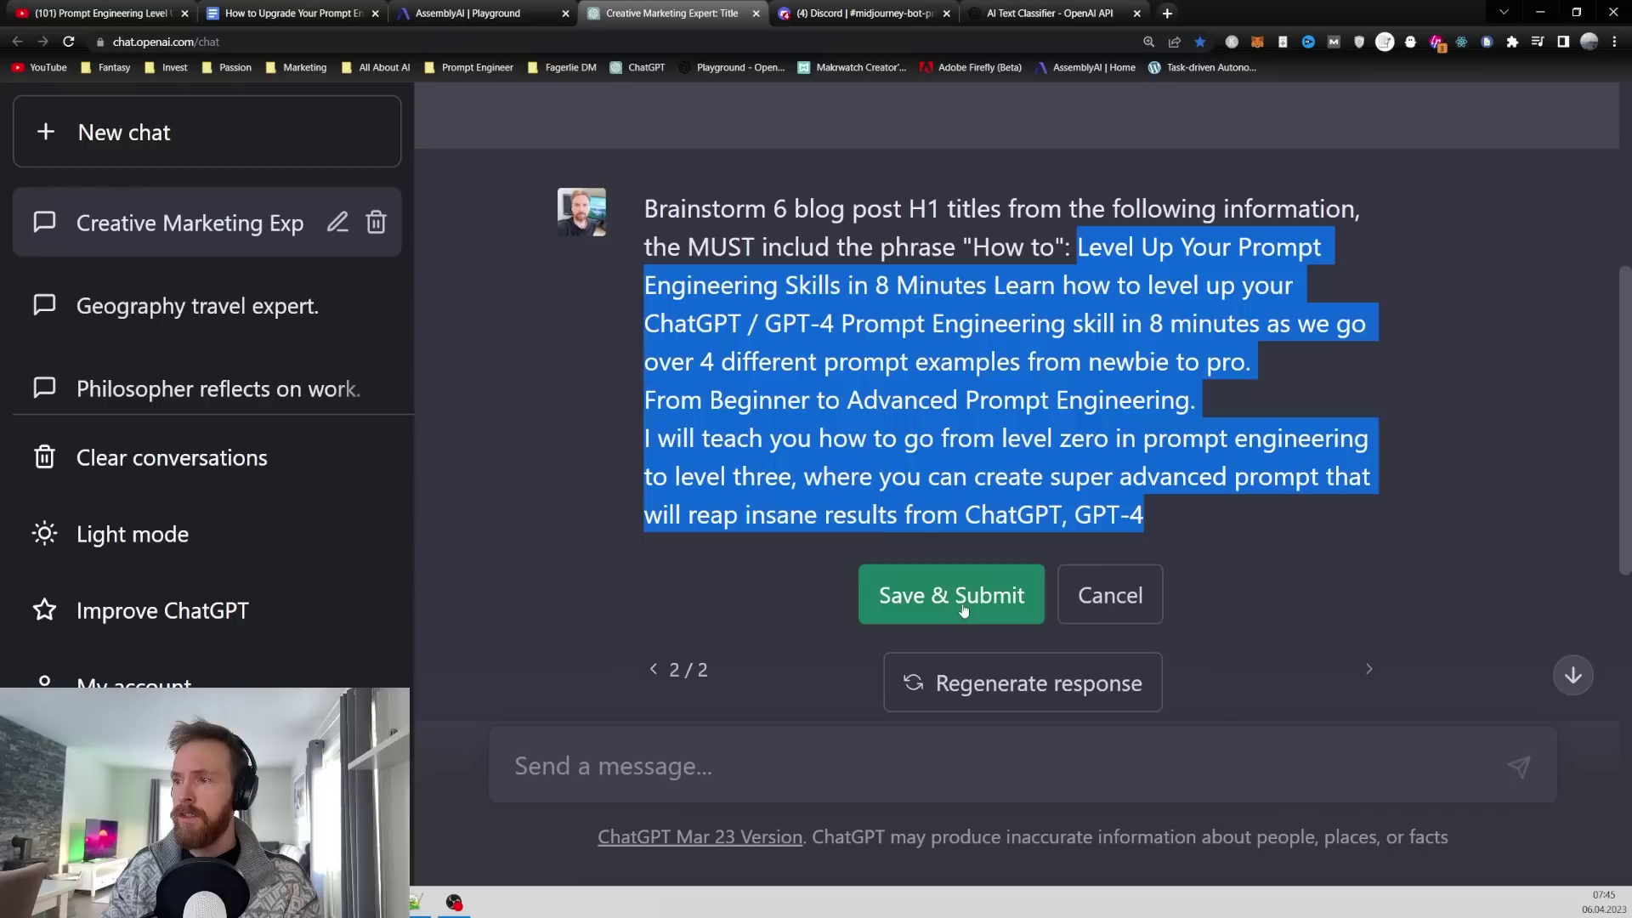
- Submit the edited prompt and select the first of six 'How to' H1 titles
click(963, 599)
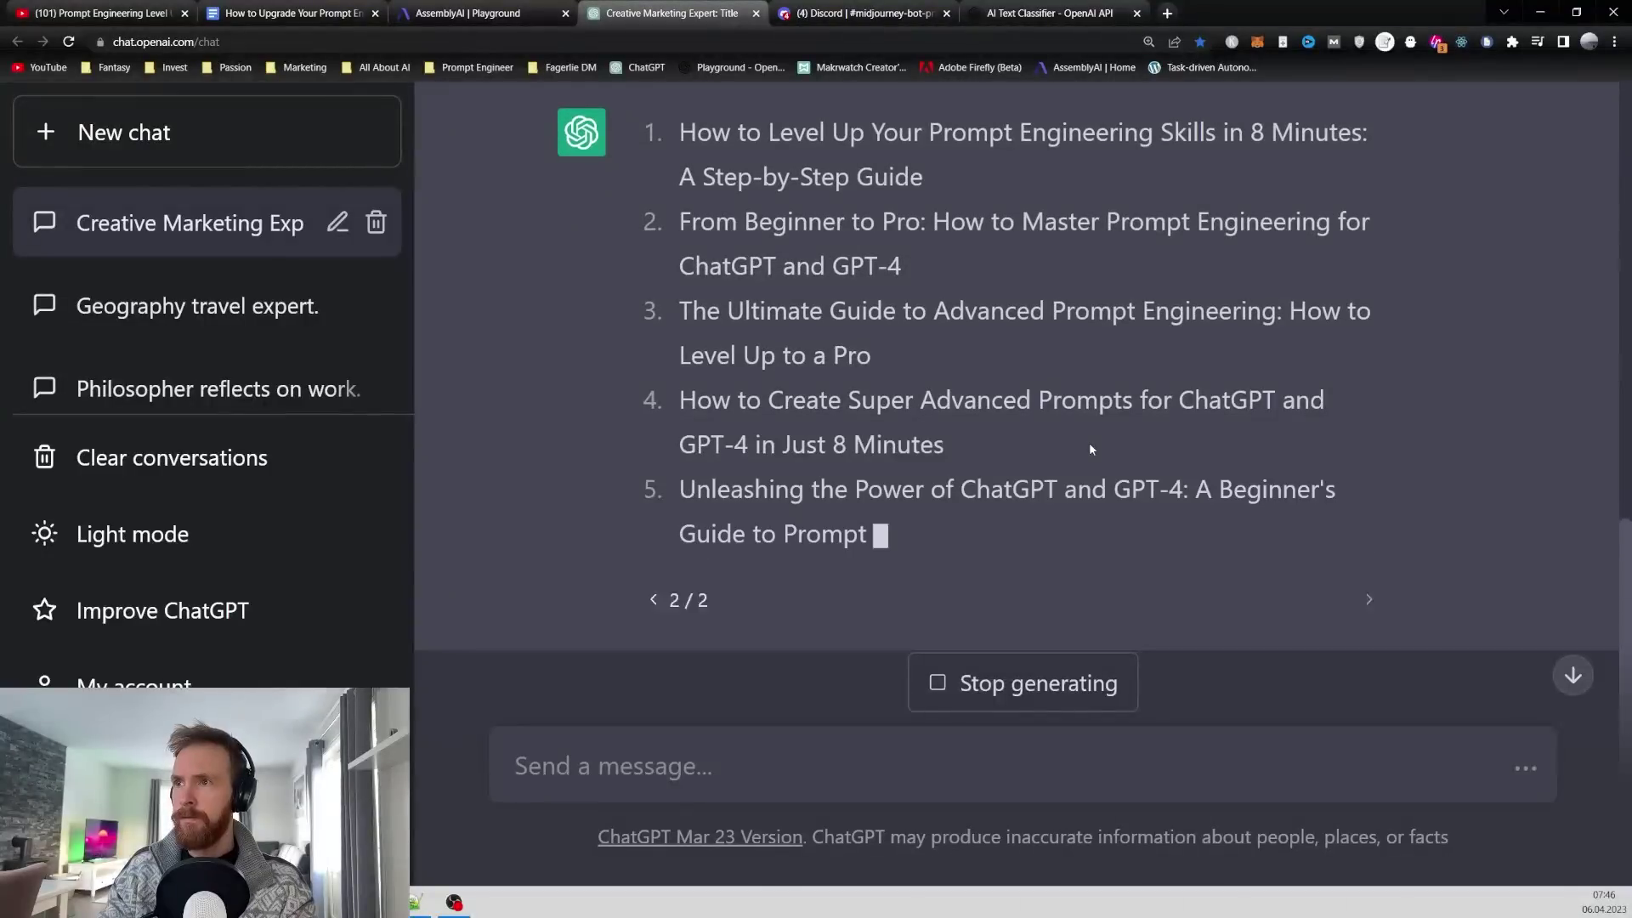
scroll(687, 217, up, 3)
drag(677, 212, 950, 275)
key(ctrl+c)
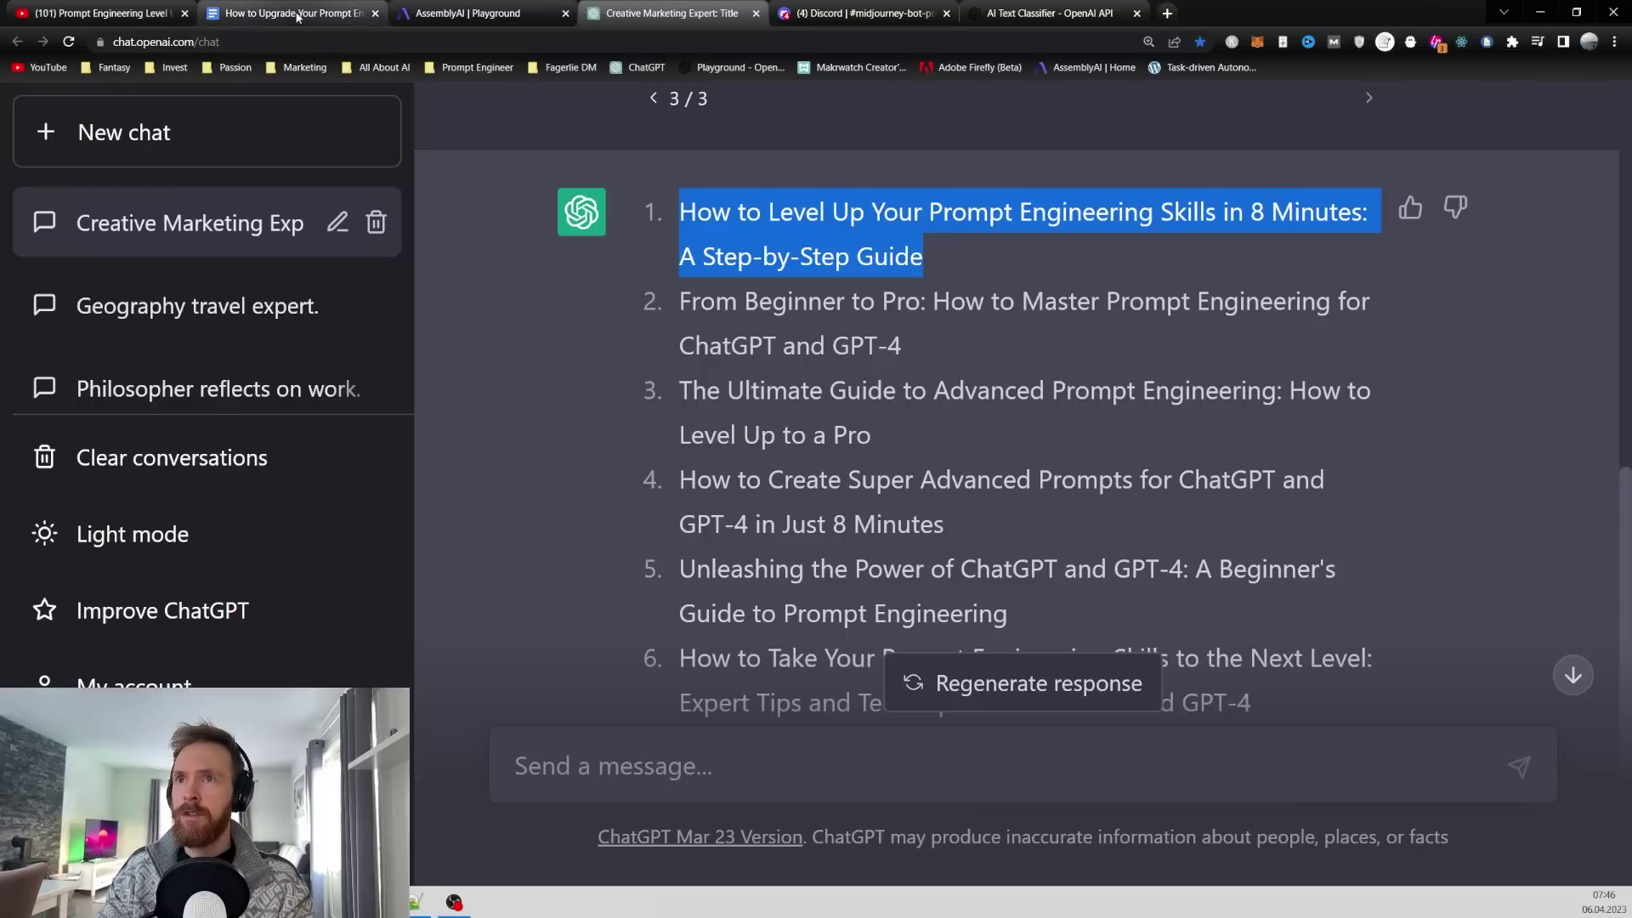
- Rename the Google Doc to the chosen 'How to Level Up…' title
click(323, 12)
click(888, 111)
key(ctrl+v)
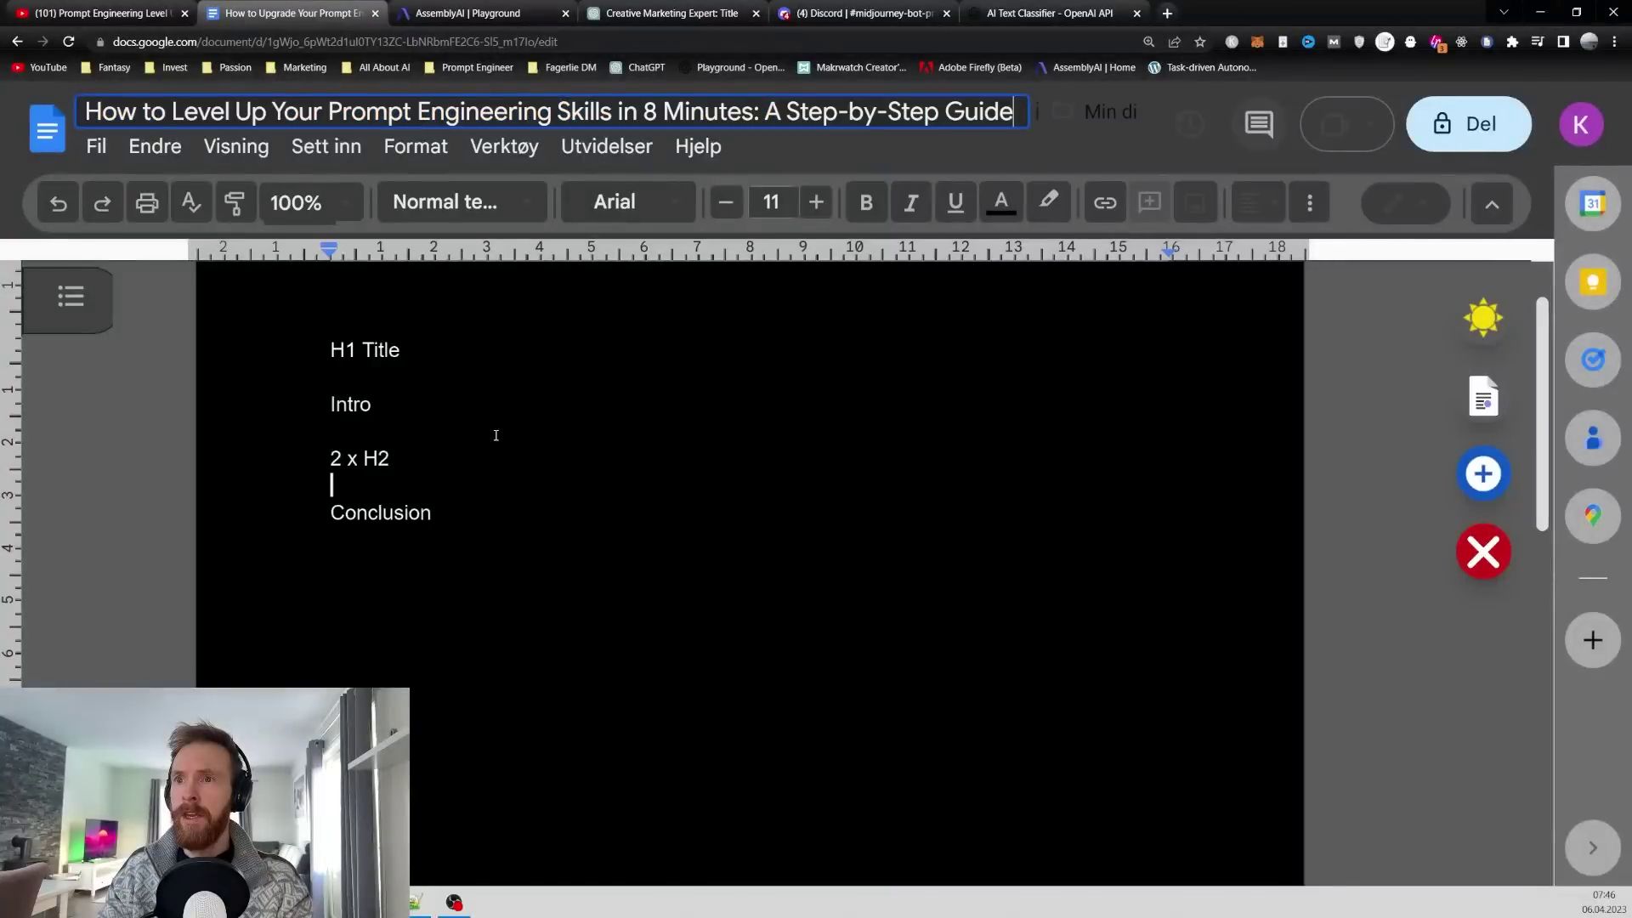
- Replace the H1 Title placeholder with the blog title, unnumbered, in Title style
triple_click(432, 357)
key(BackSpace)
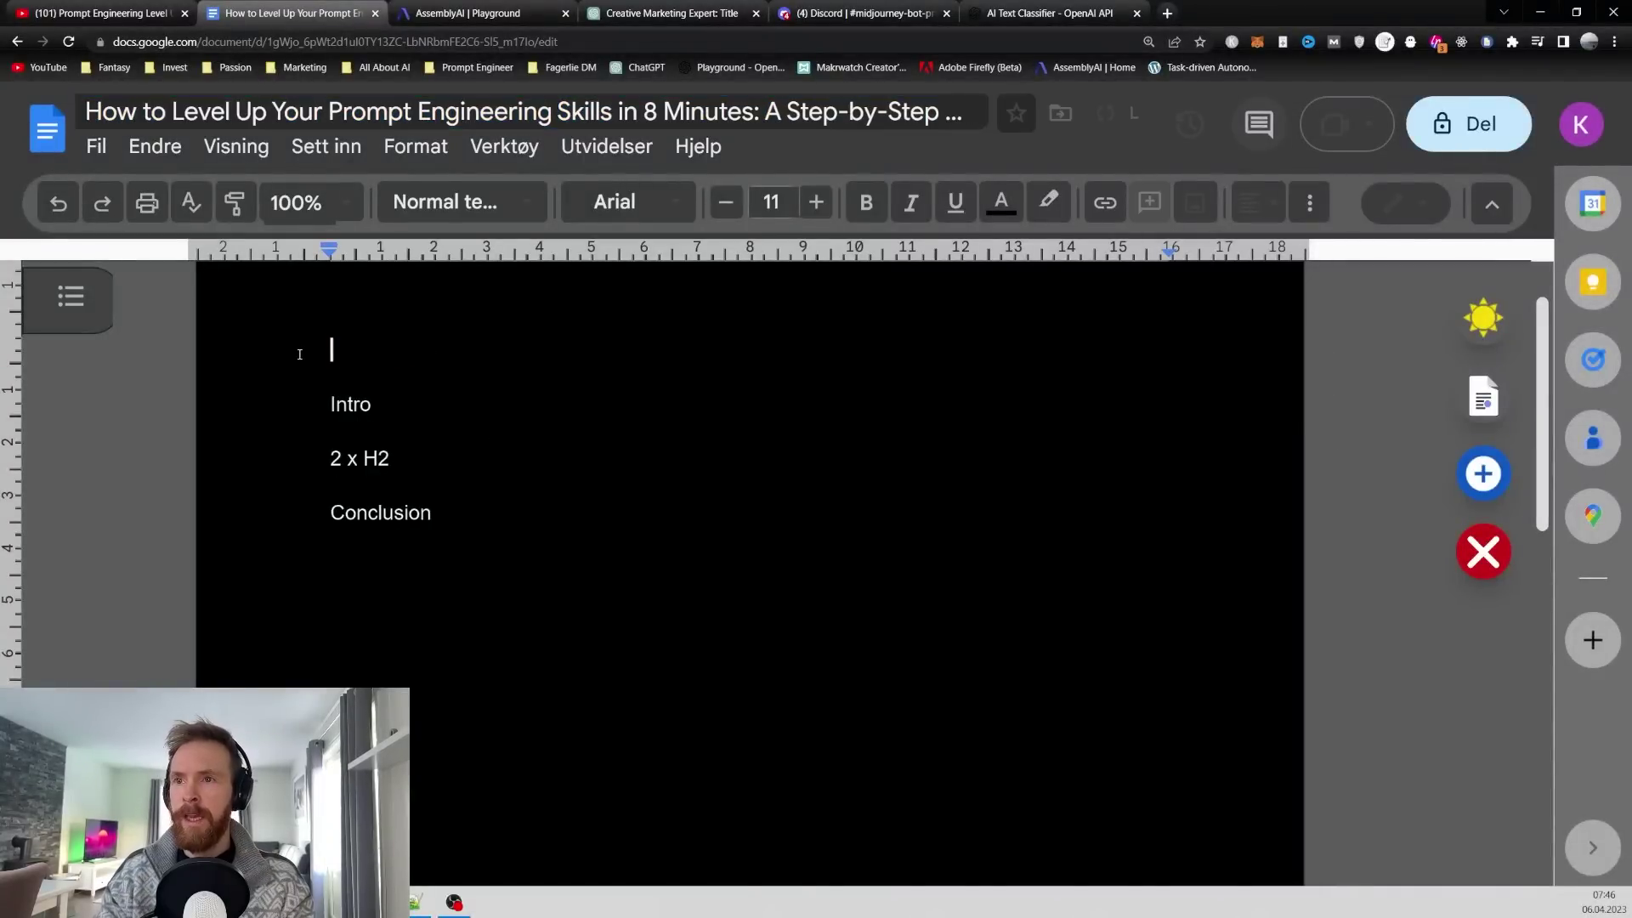
key(ctrl+v)
click(398, 351)
key(BackSpace)
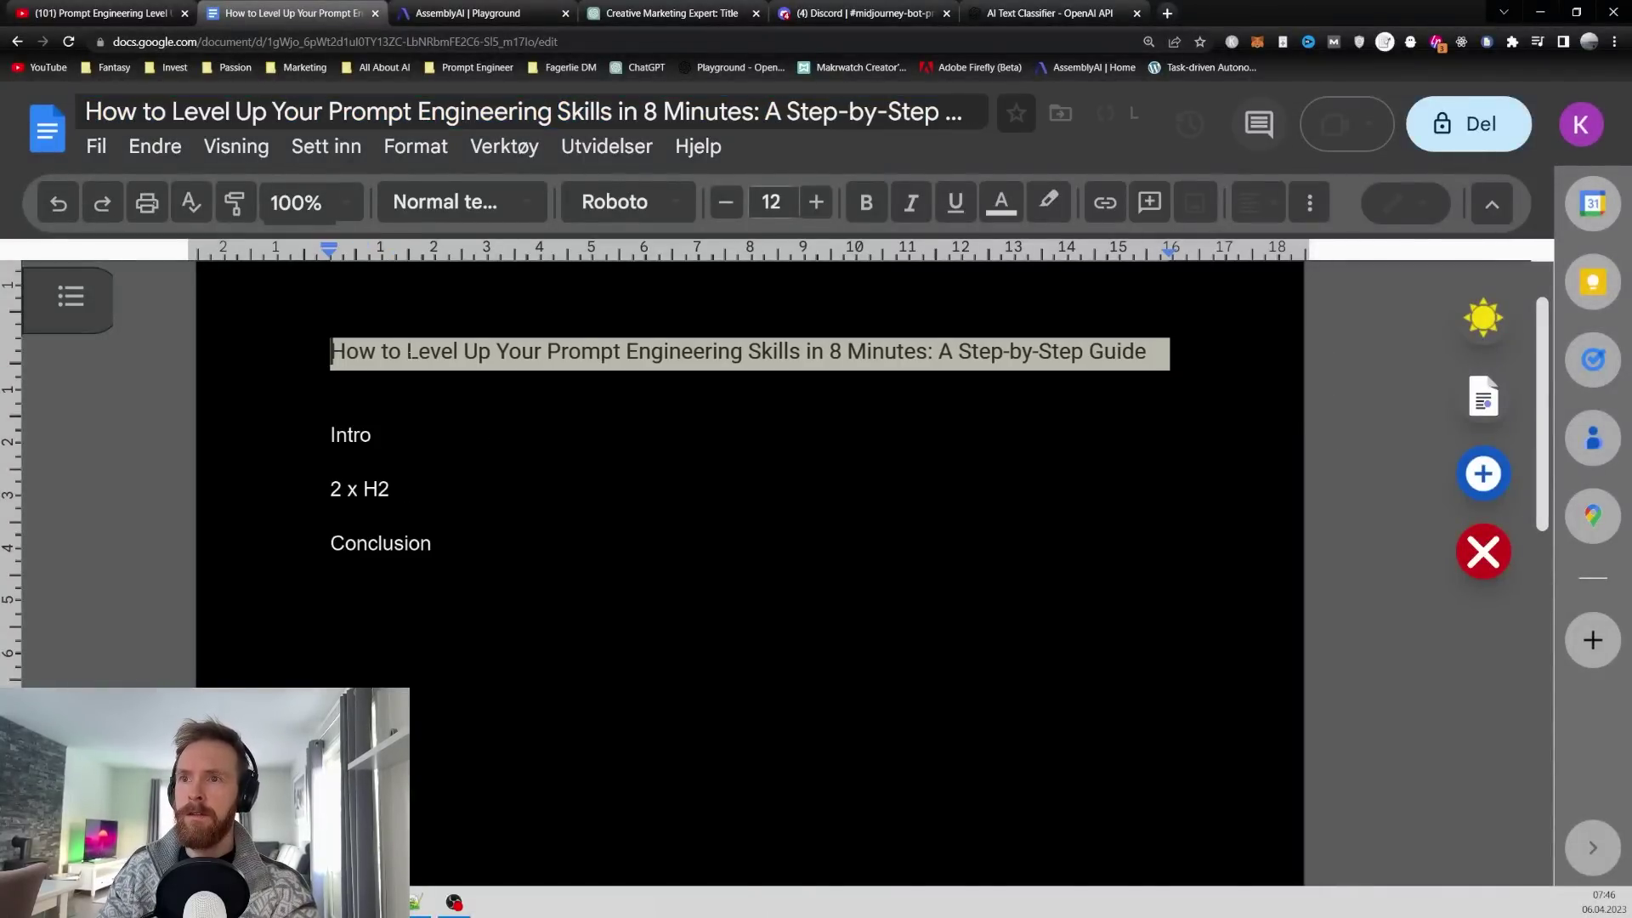
key(ctrl+backslash)
click(877, 480)
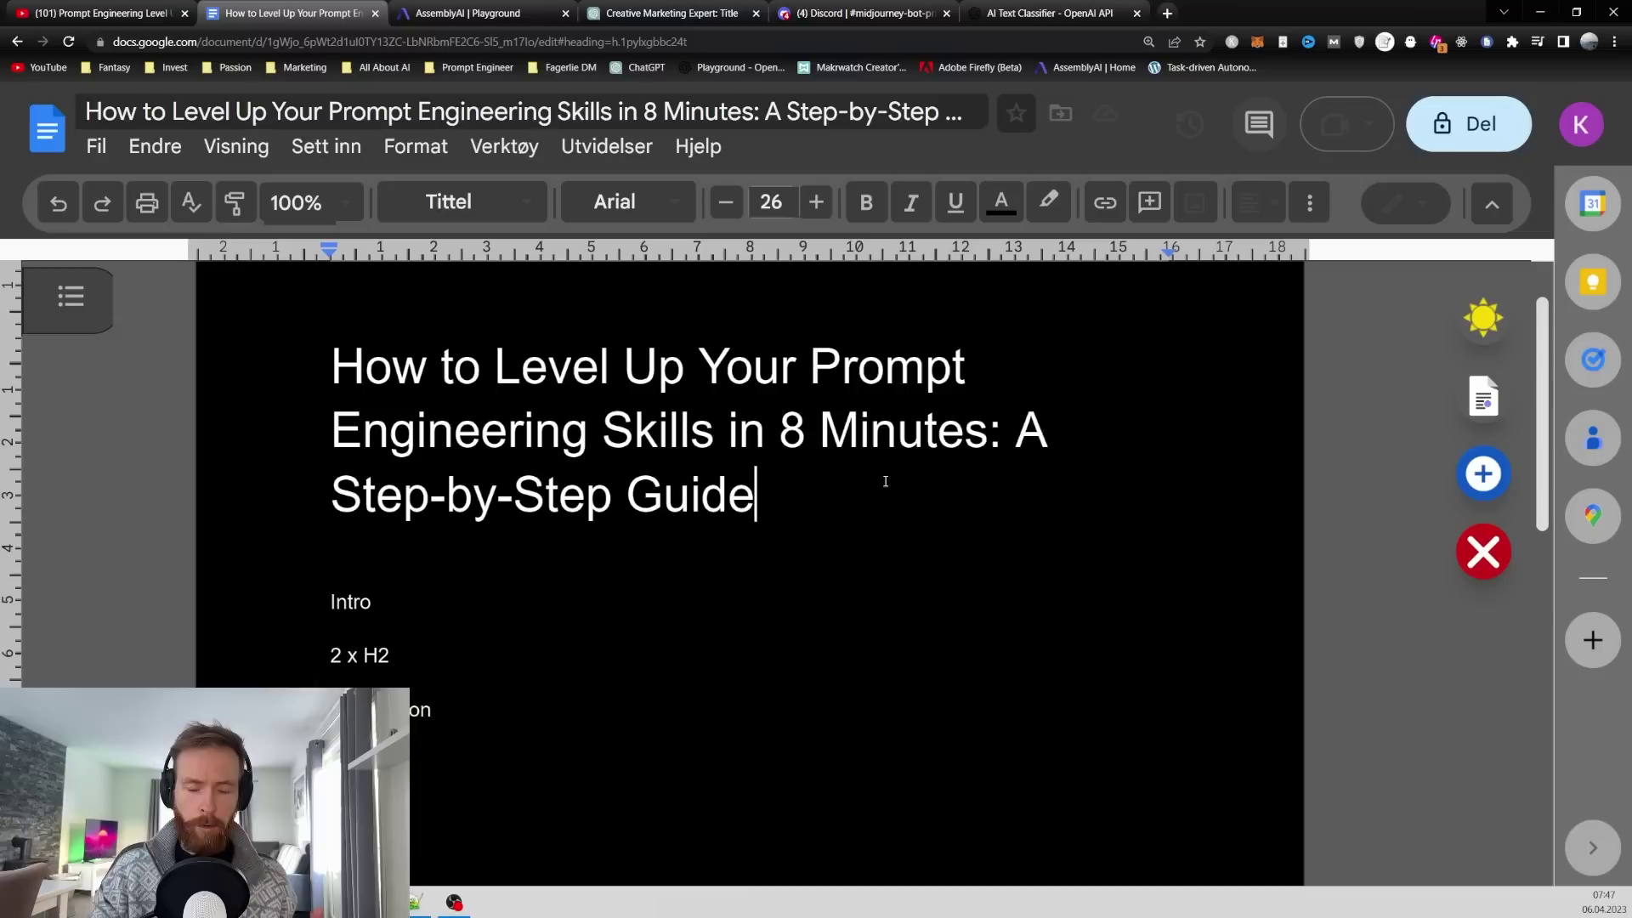
- Check the Intro and 2 x H2 placeholder lines below the title
double_click(361, 602)
click(447, 572)
scroll(447, 568, down, 2)
scroll(388, 531, up, 1)
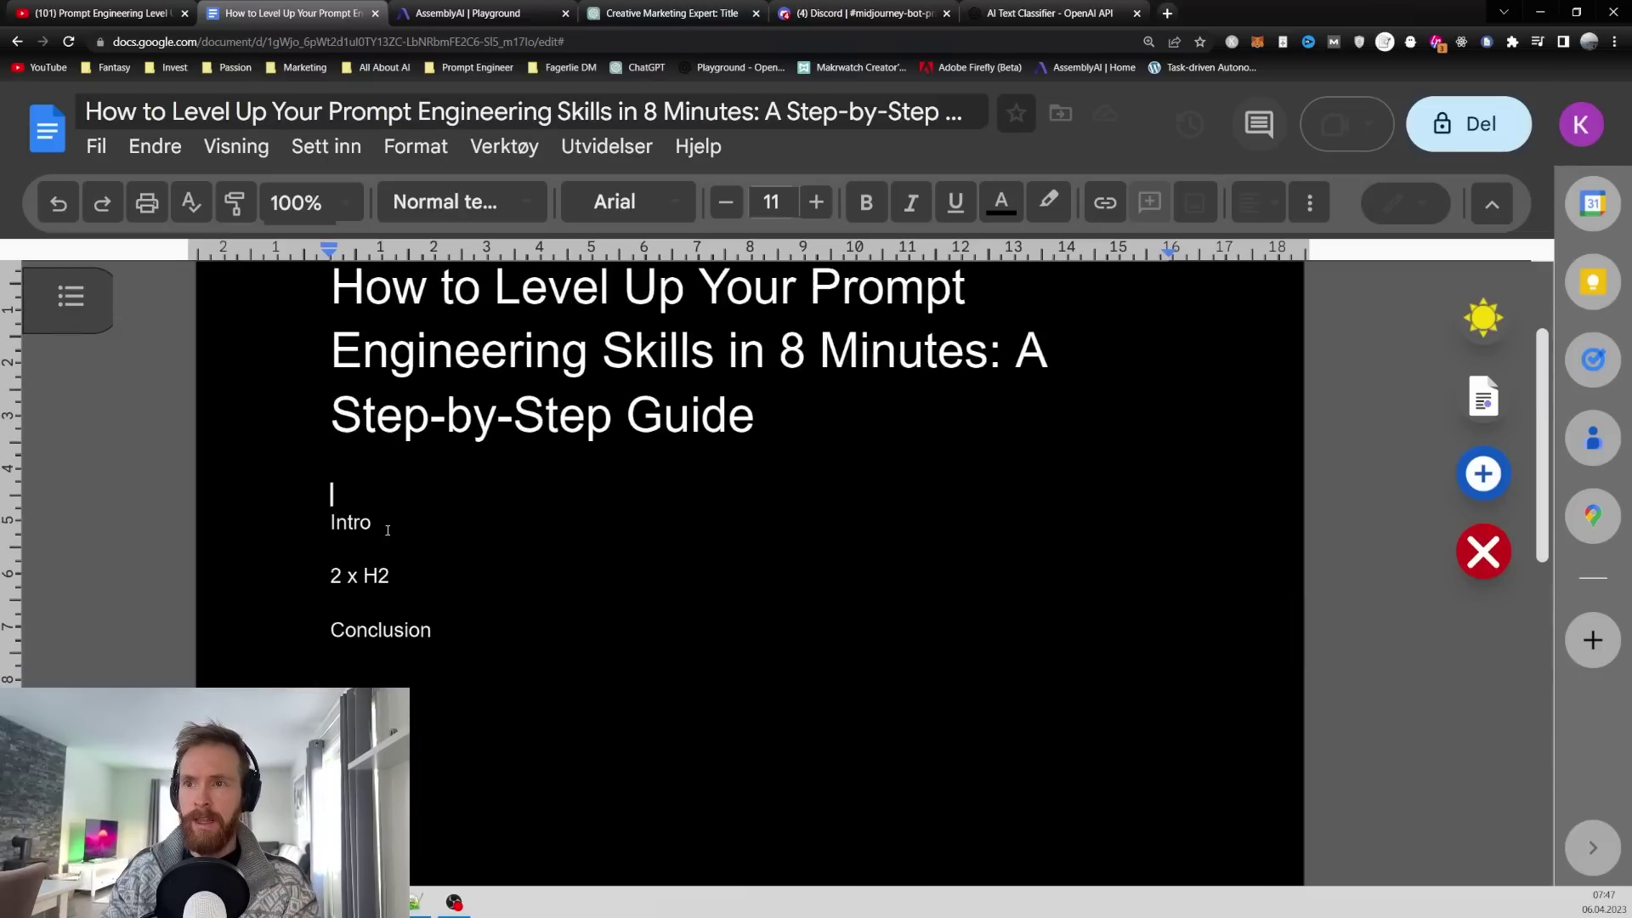
drag(410, 583, 306, 579)
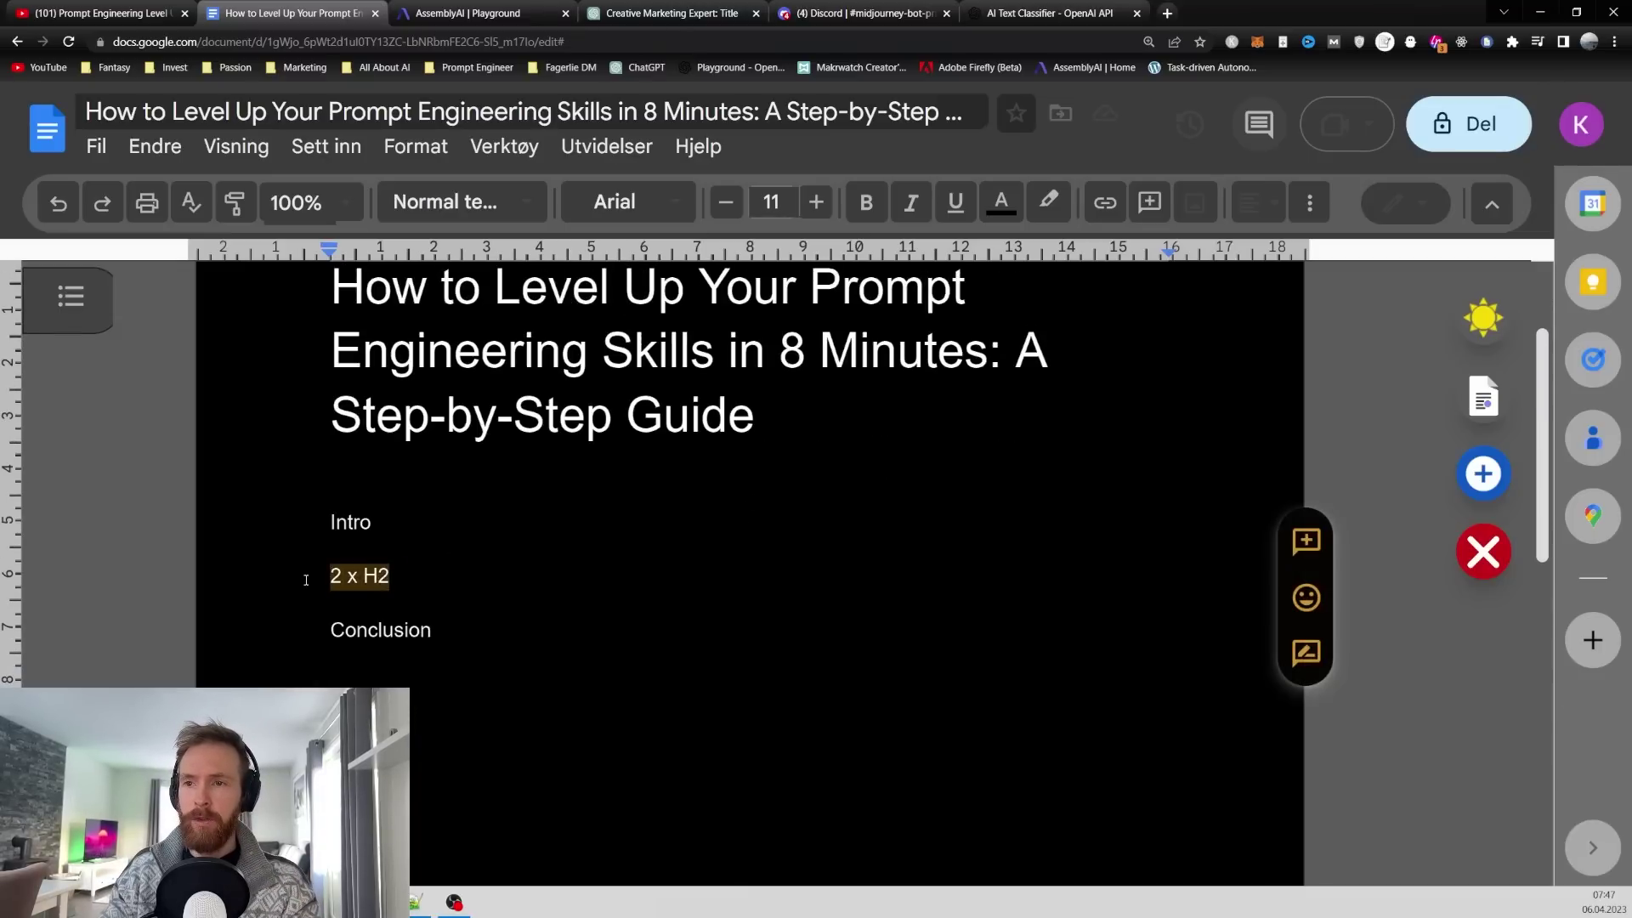
click(429, 580)
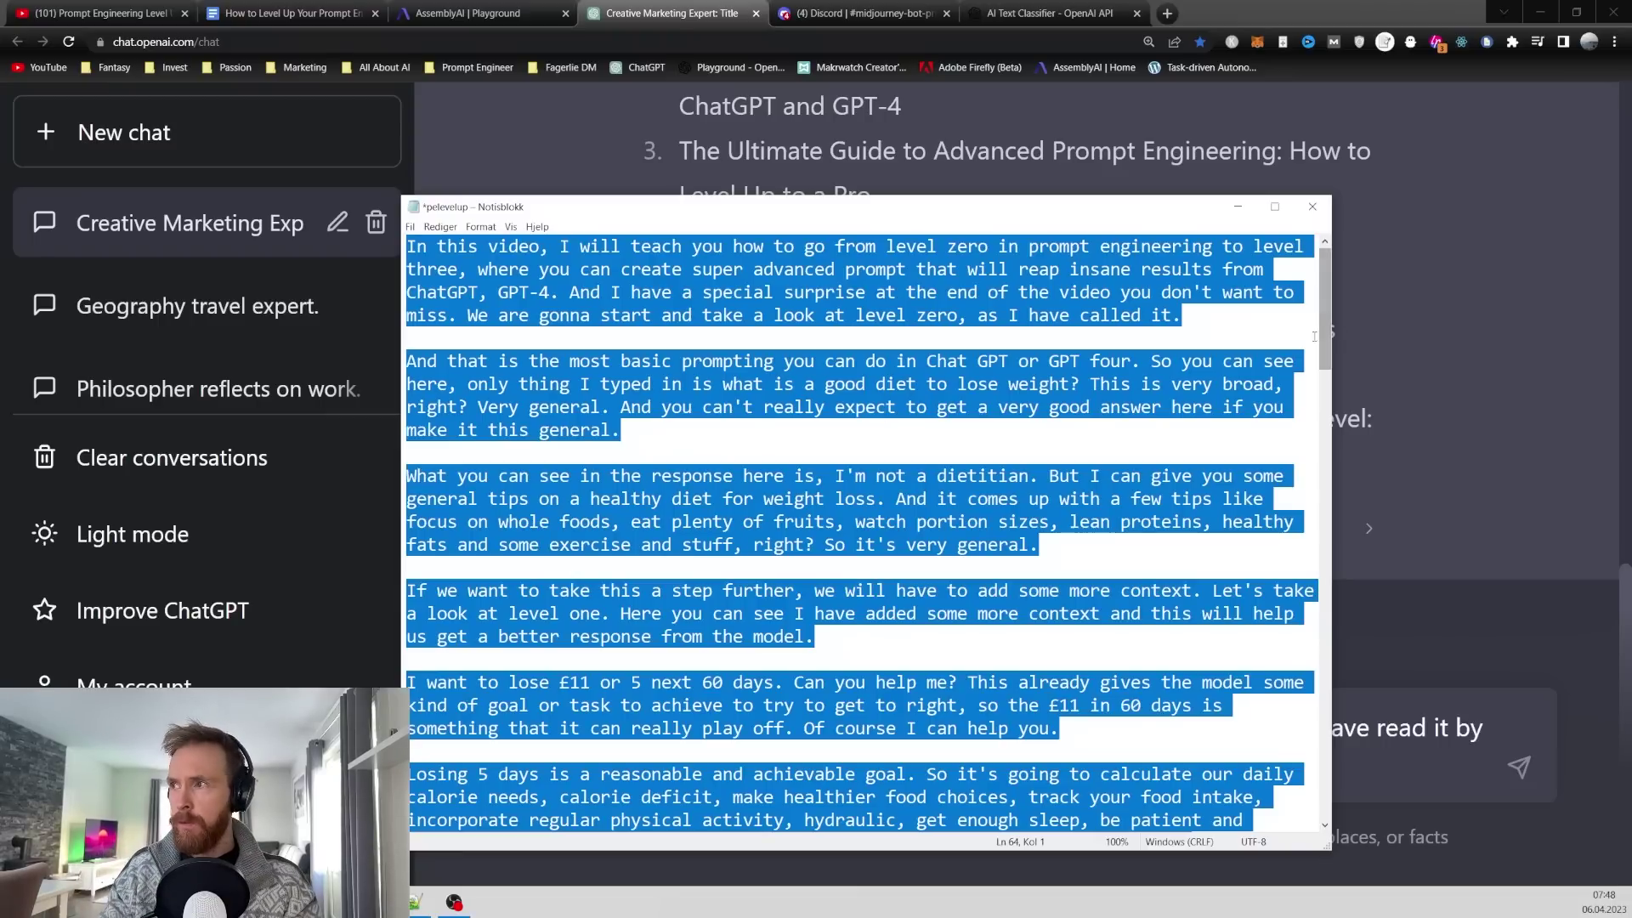
- Copy the selected transcript from Notepad with Kopier
mouse_move(1326, 264)
mouse_down()
mouse_move(1326, 493)
mouse_move(1326, 261)
mouse_up()
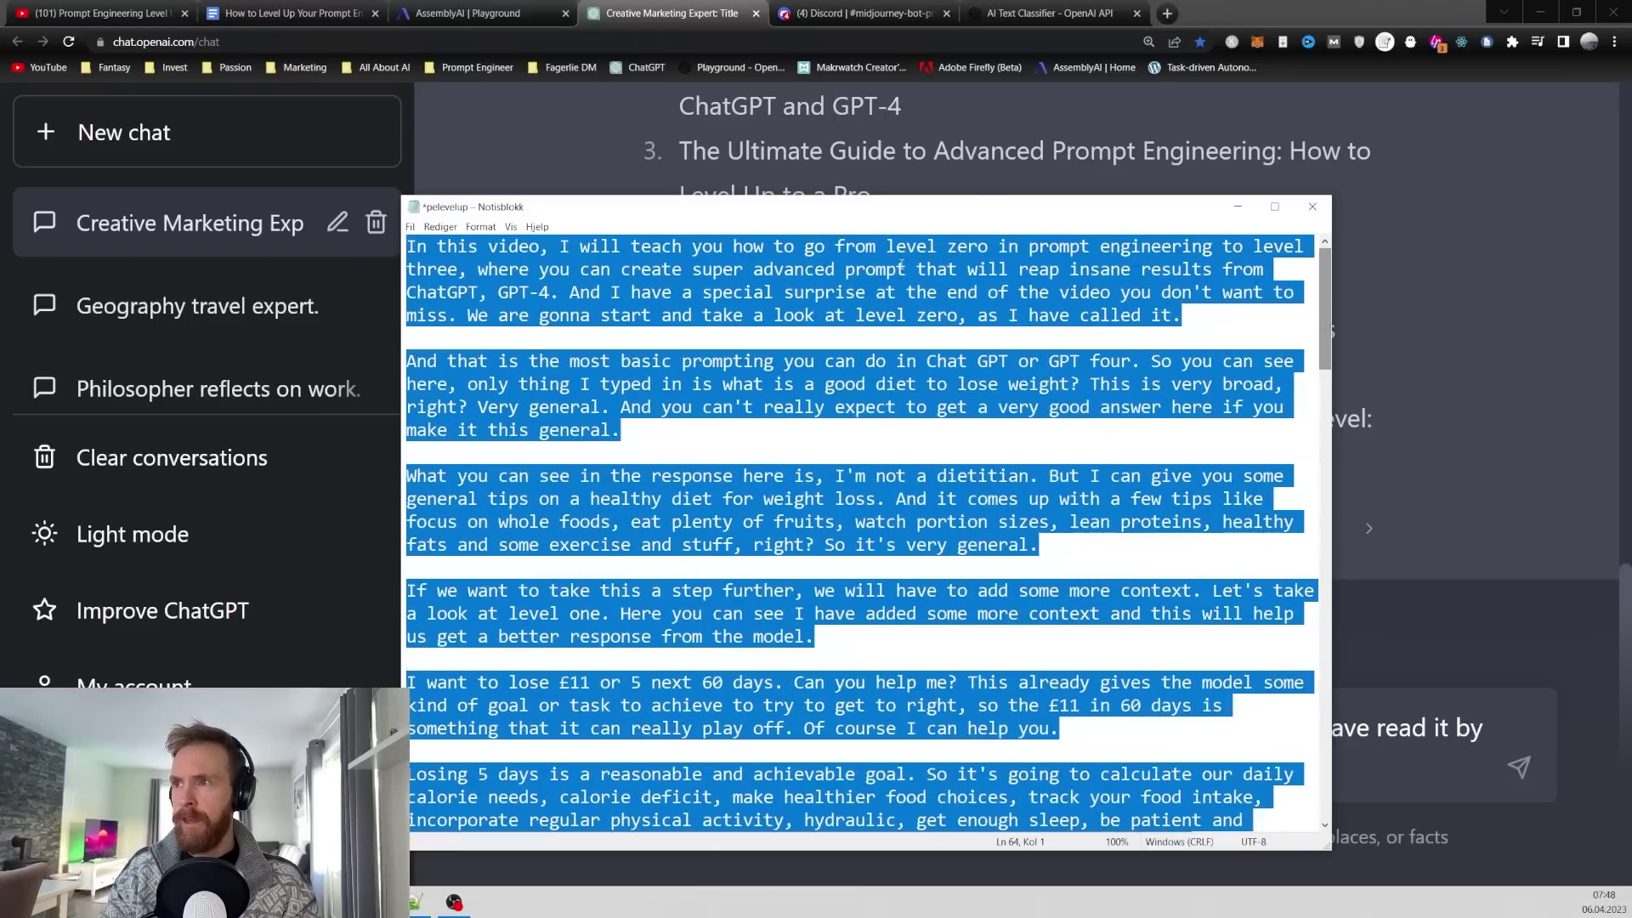
right_click(901, 265)
click(967, 311)
click(1413, 368)
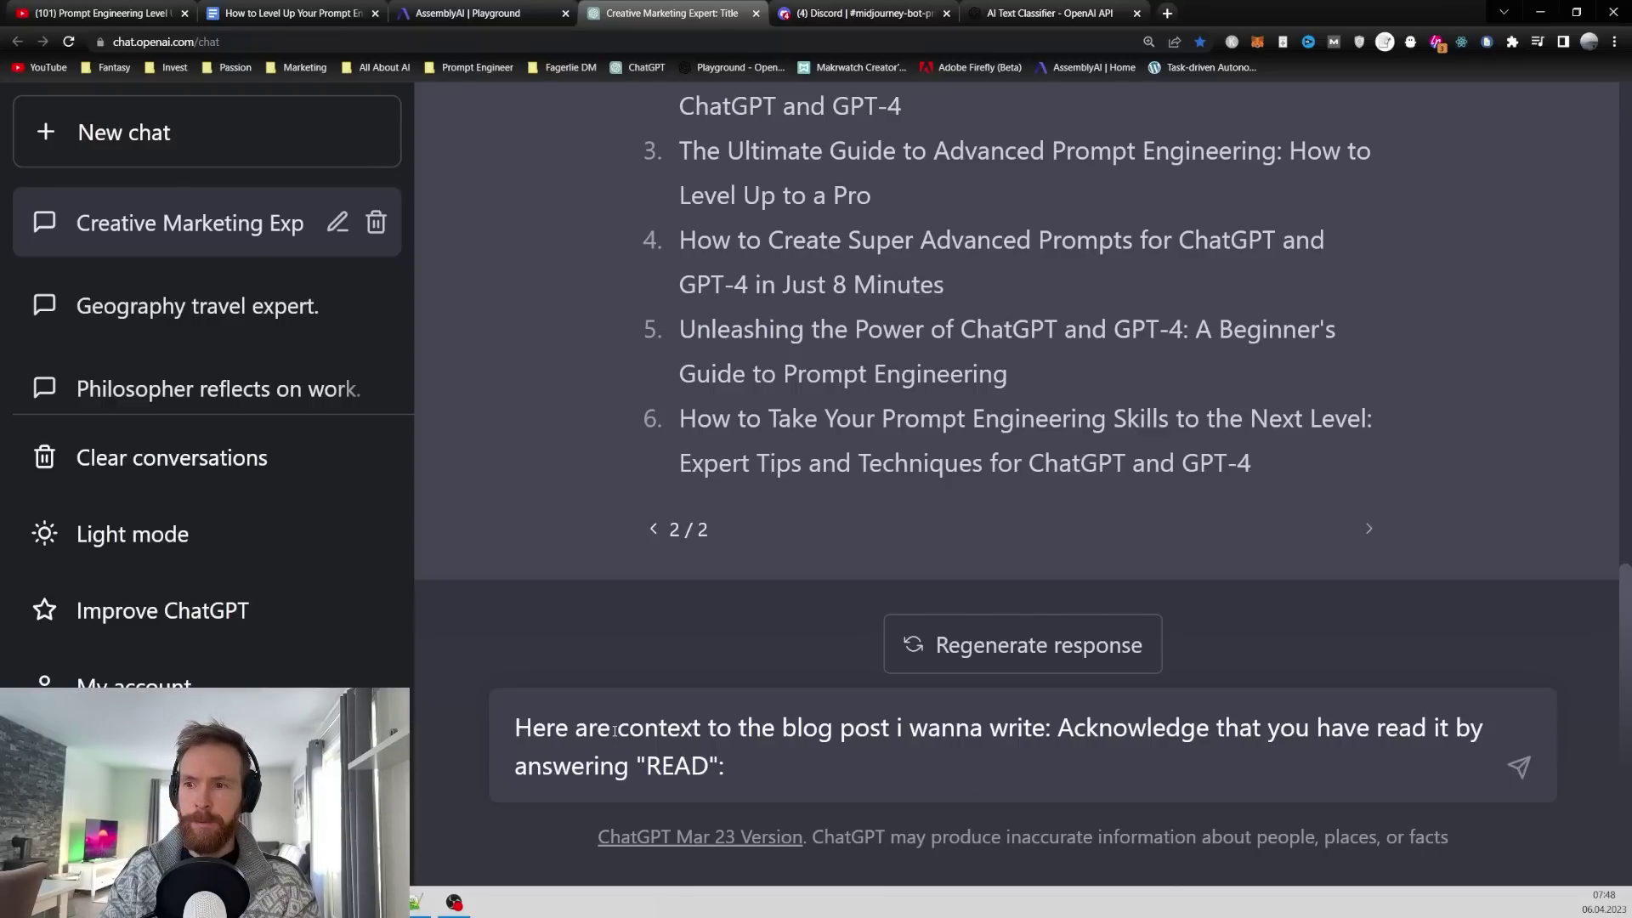
- Insert the transcript after 'write:' in the ChatGPT prompt and send it
drag(545, 729, 716, 791)
click(1051, 730)
click(768, 779)
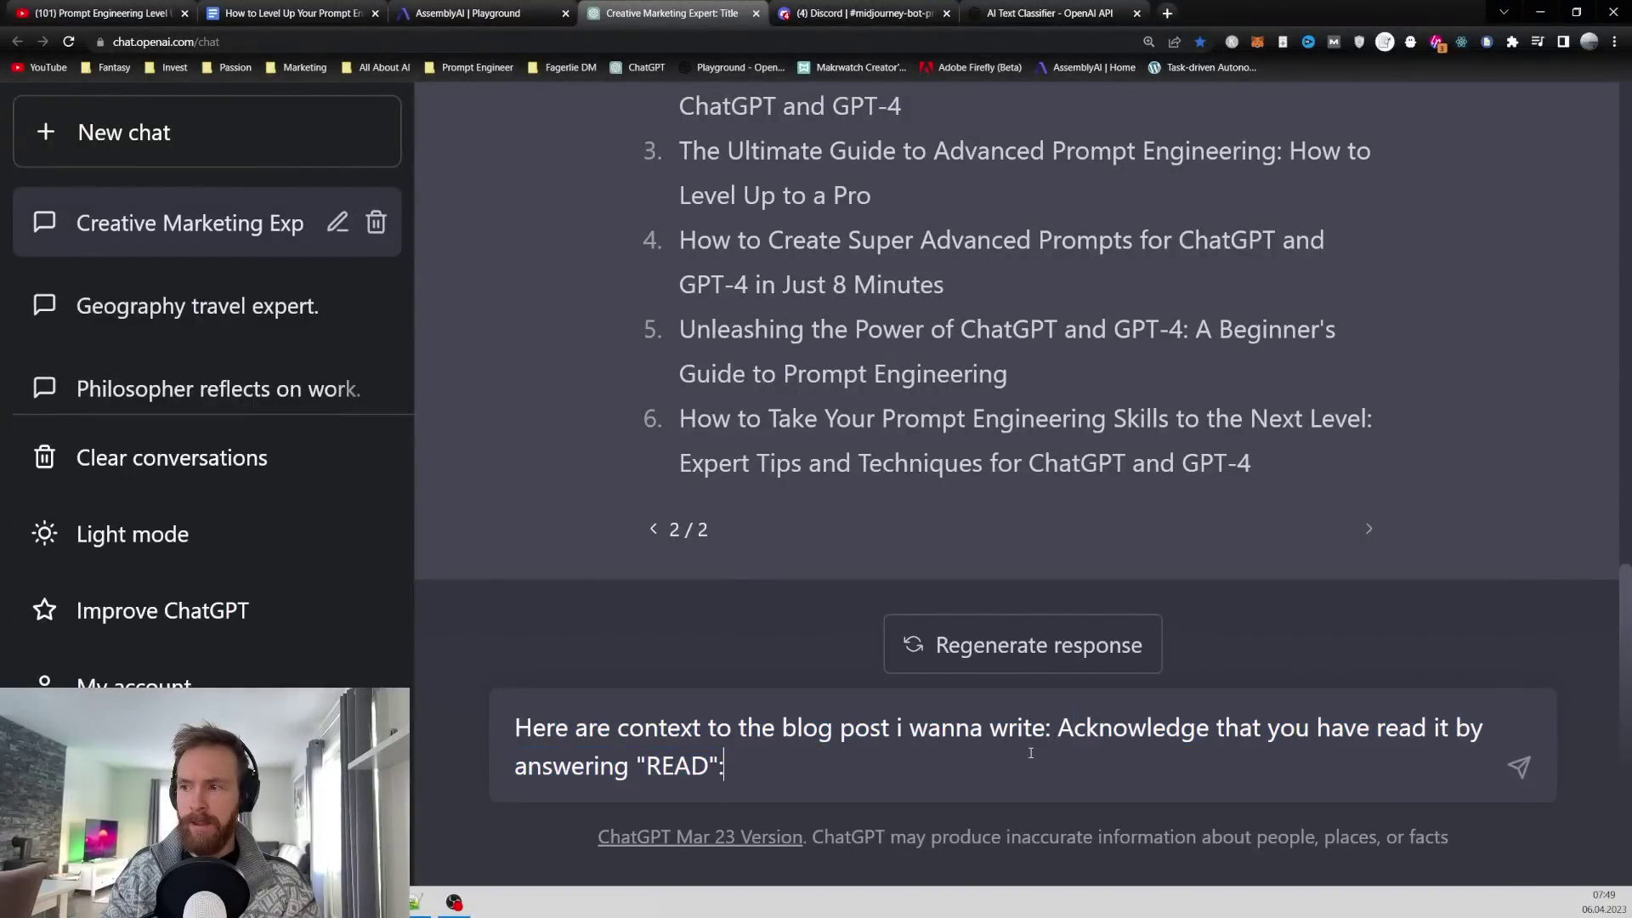
click(1052, 730)
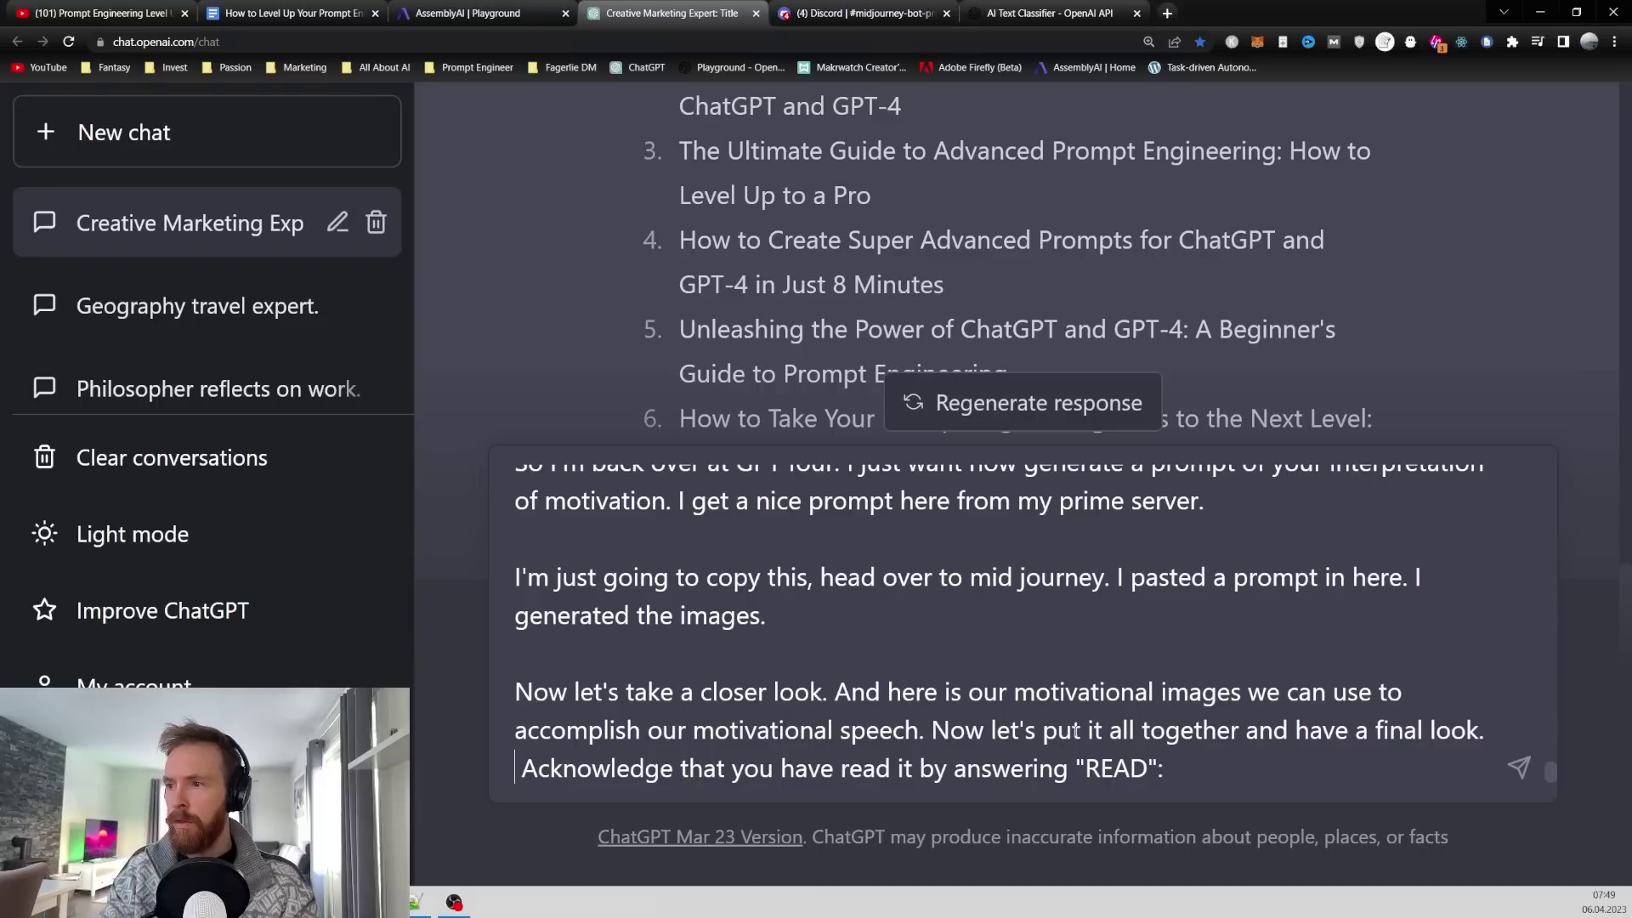
click(1519, 767)
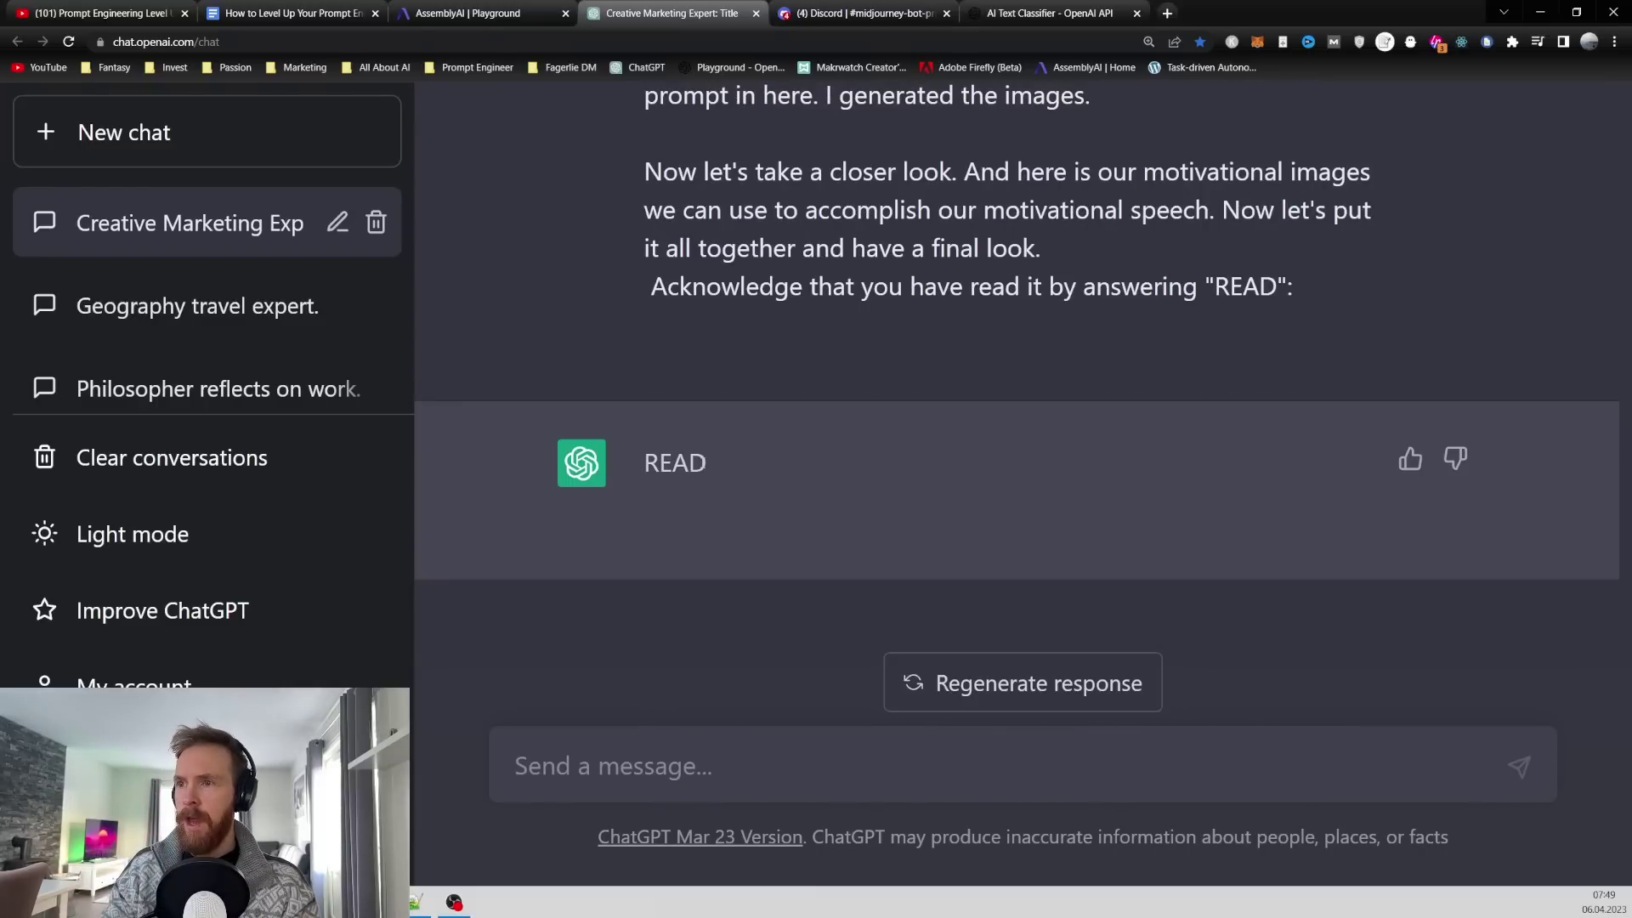
- Review ChatGPT's READ acknowledgement and ready the message box for the next prompt
drag(719, 467, 657, 466)
click(756, 464)
scroll(1021, 386, up, 15)
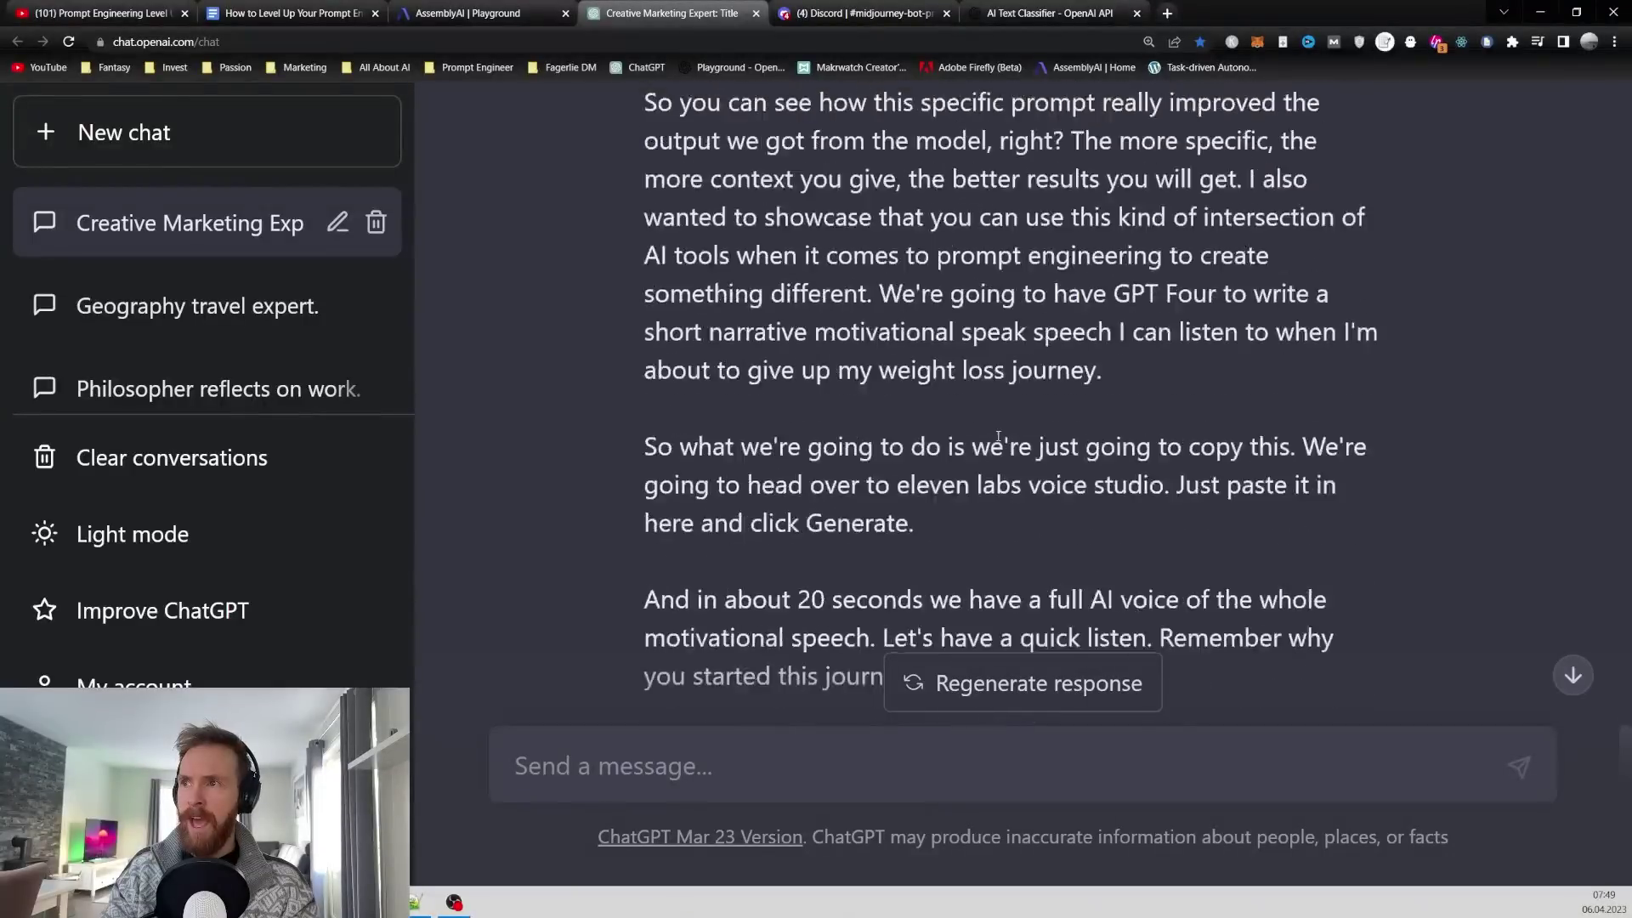
drag(1626, 676, 646, 654)
scroll(1020, 425, up, 6)
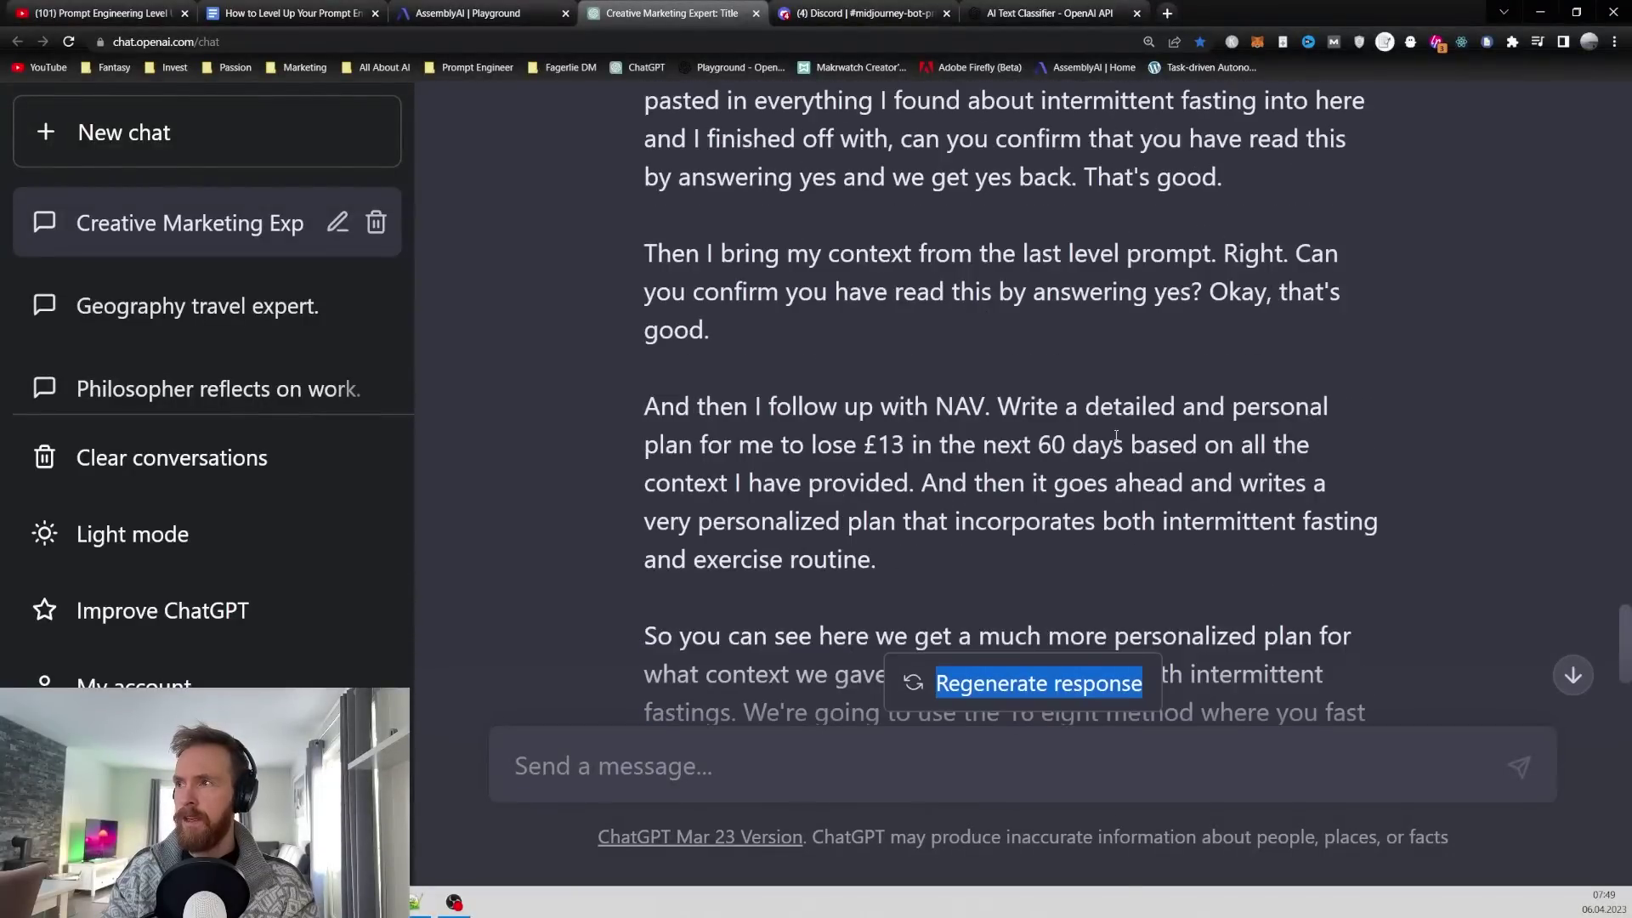
scroll(1037, 417, down, 12)
scroll(1037, 416, down, 3)
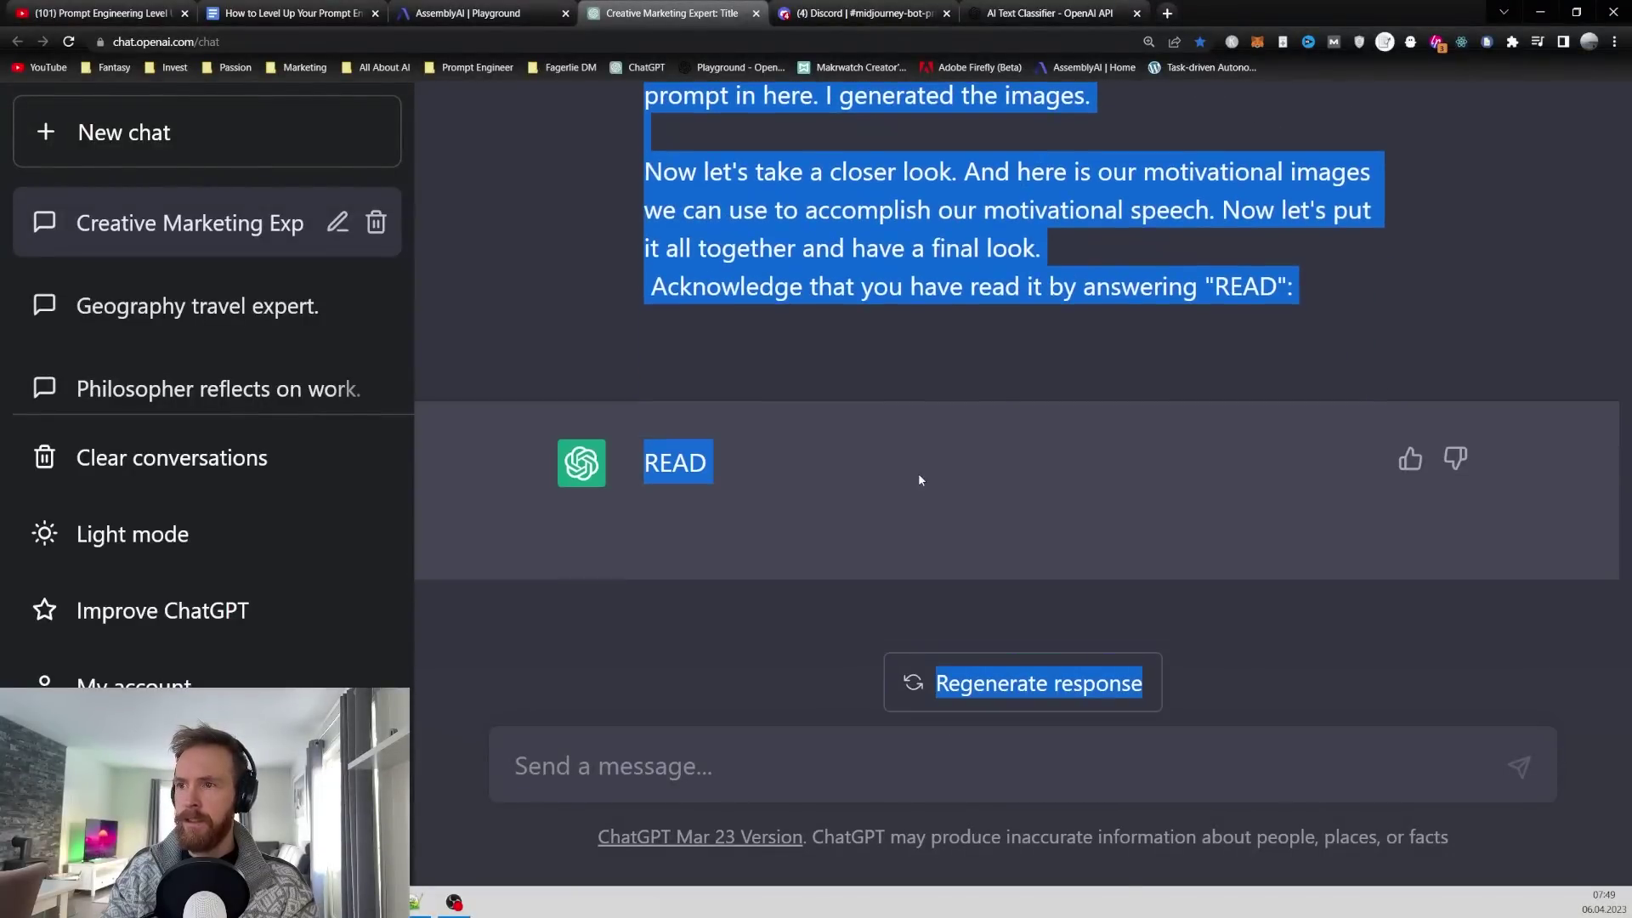
click(605, 773)
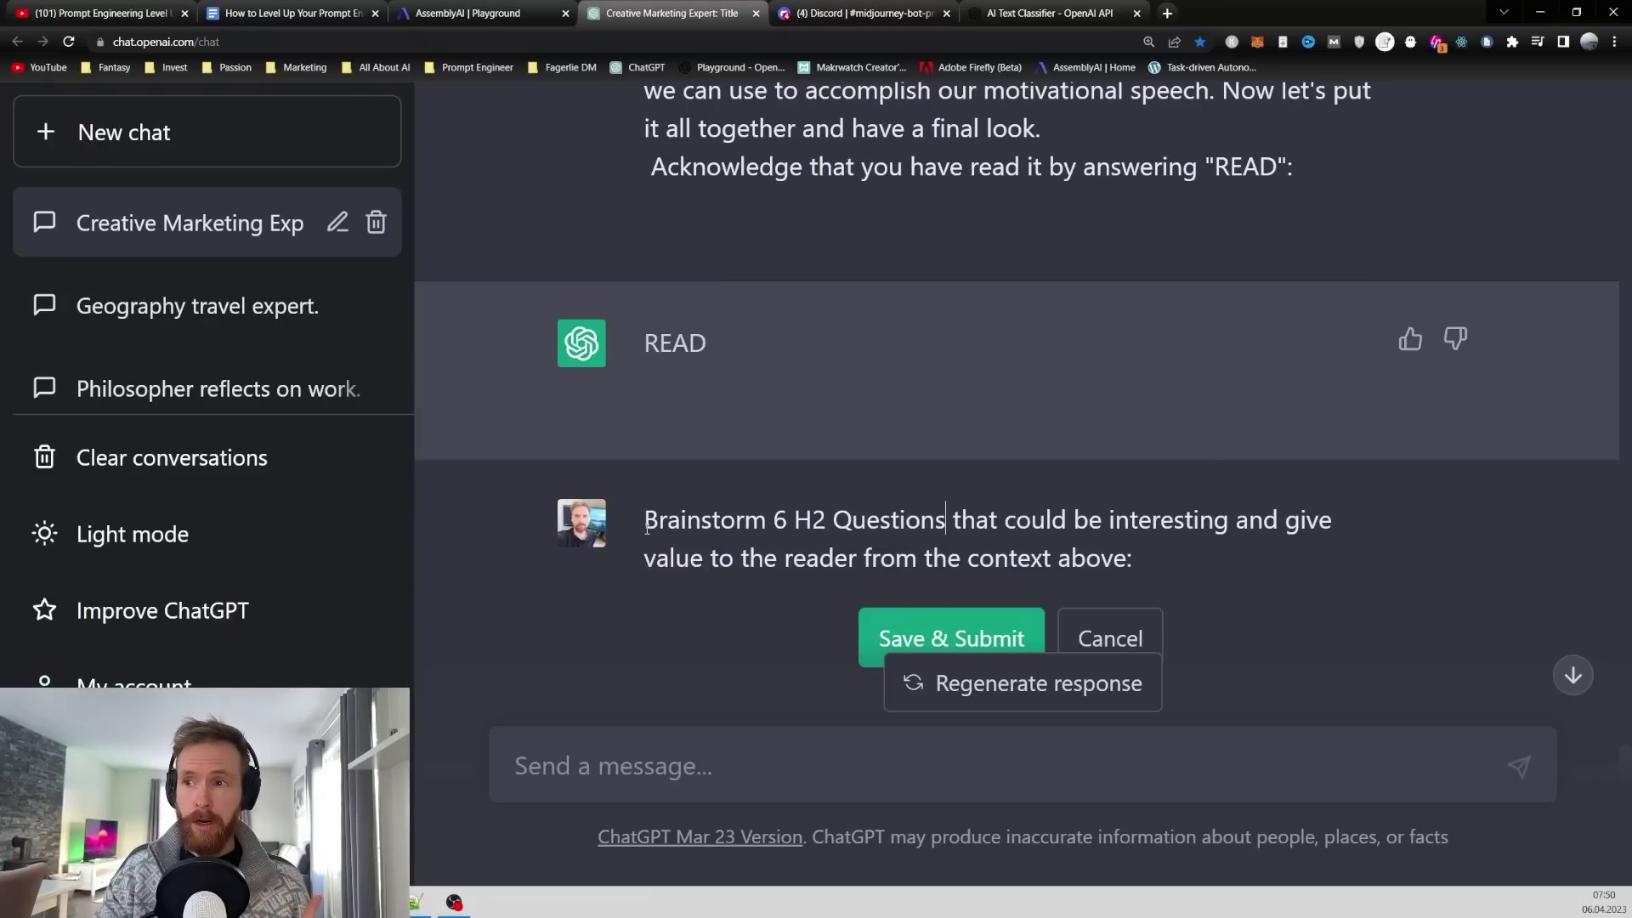
- Resubmit the prompt for 6 H2 questions and copy question 3 on adding context
drag(793, 522, 1363, 534)
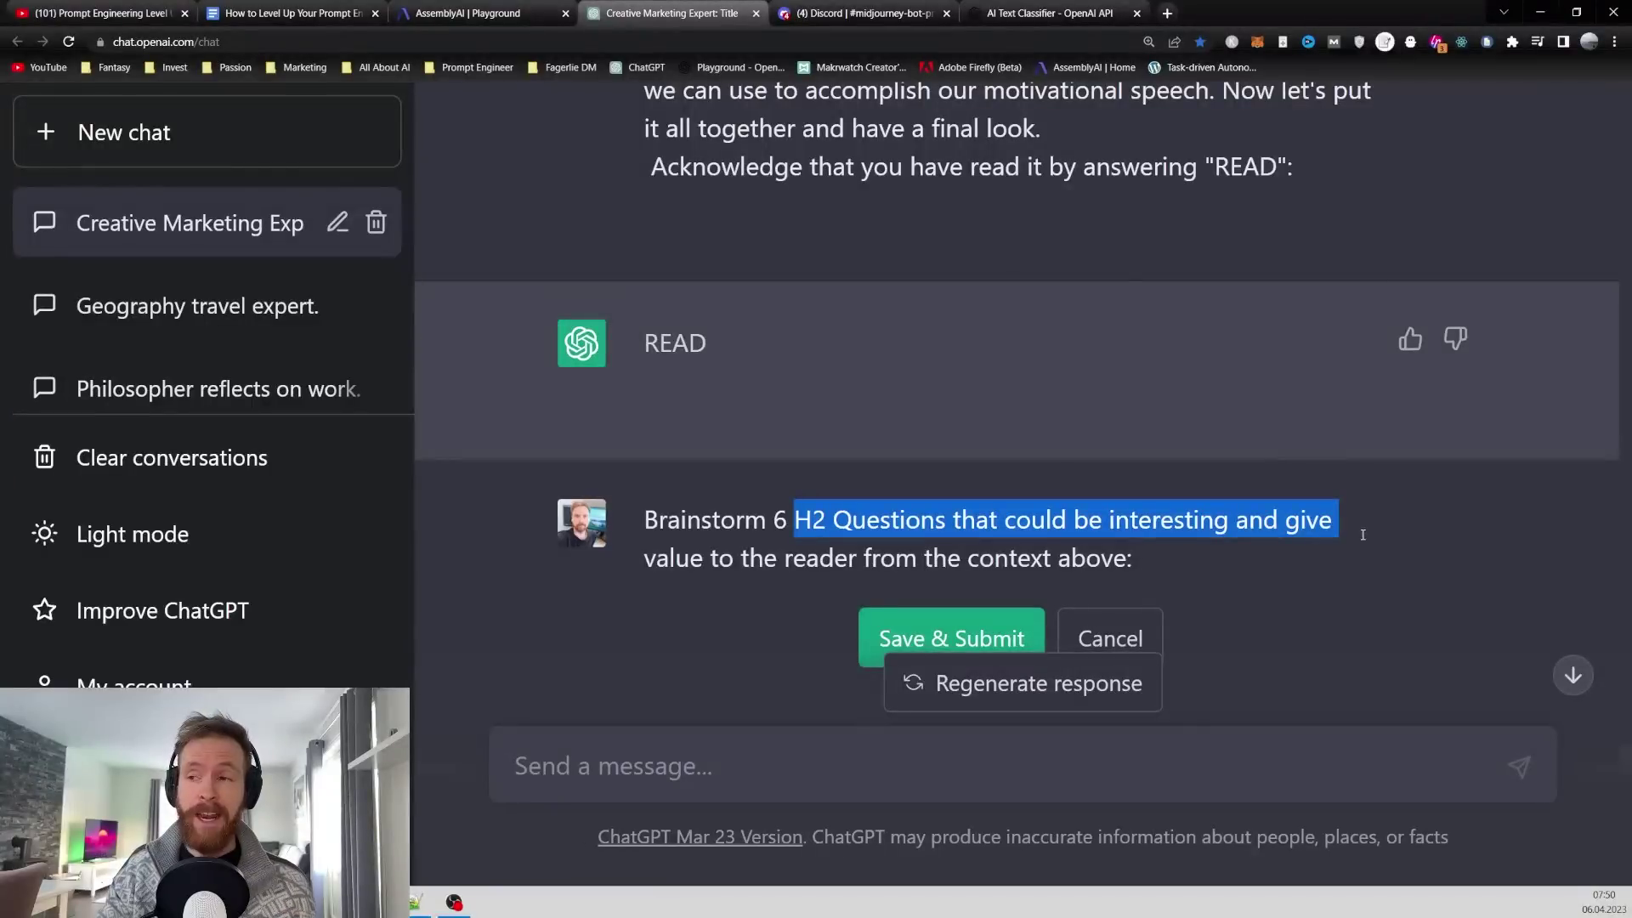
click(927, 627)
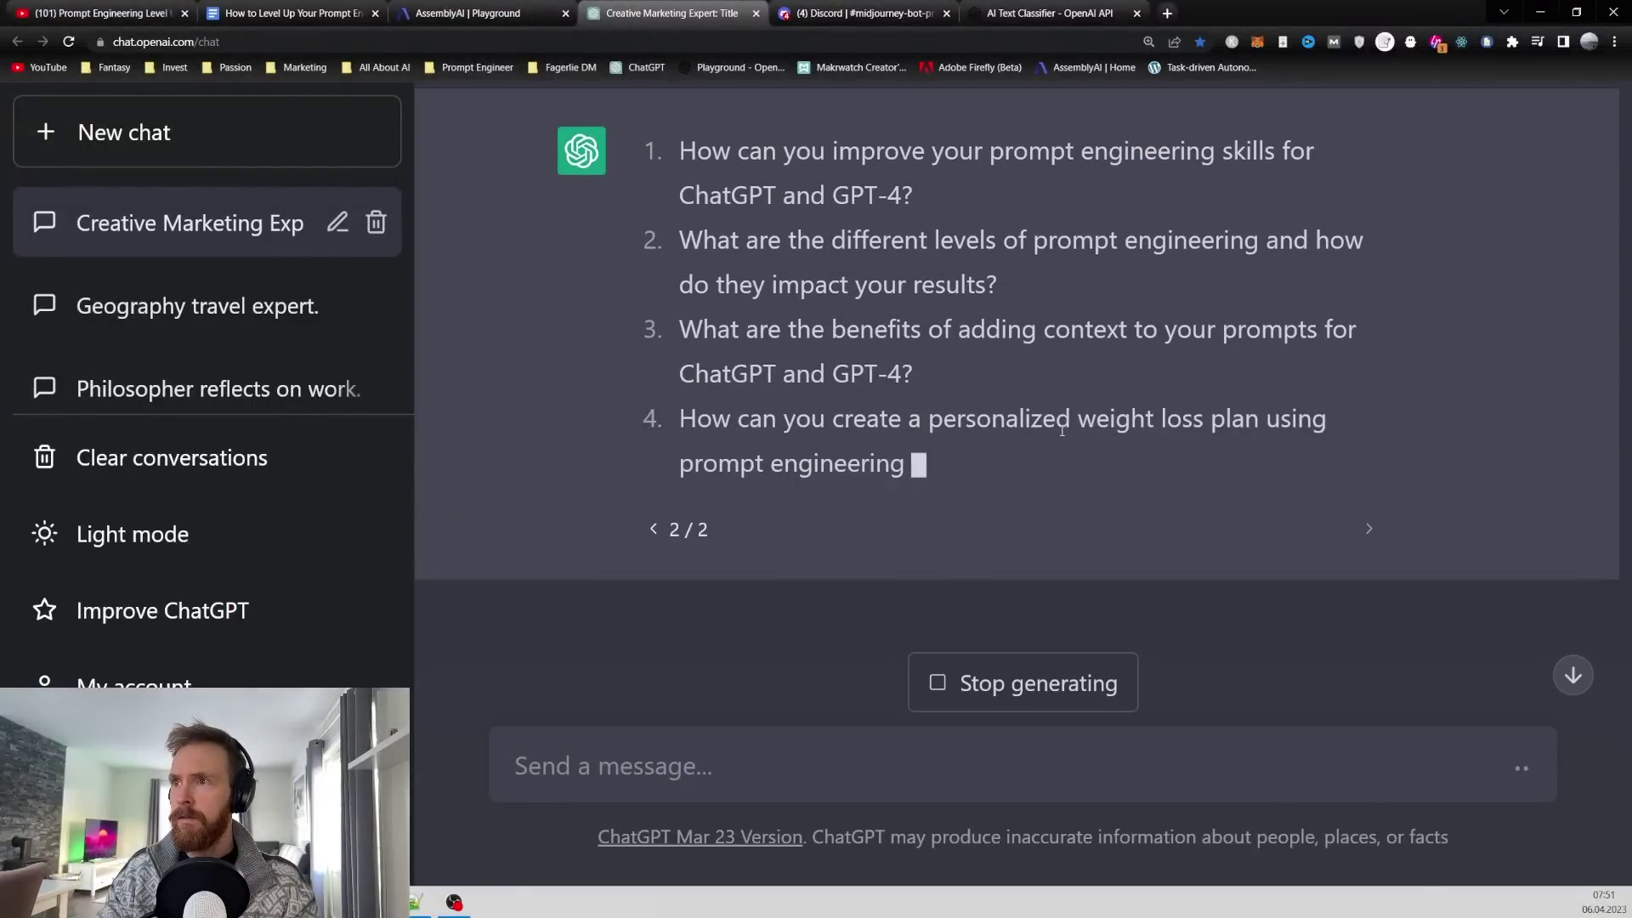
drag(680, 310, 1361, 335)
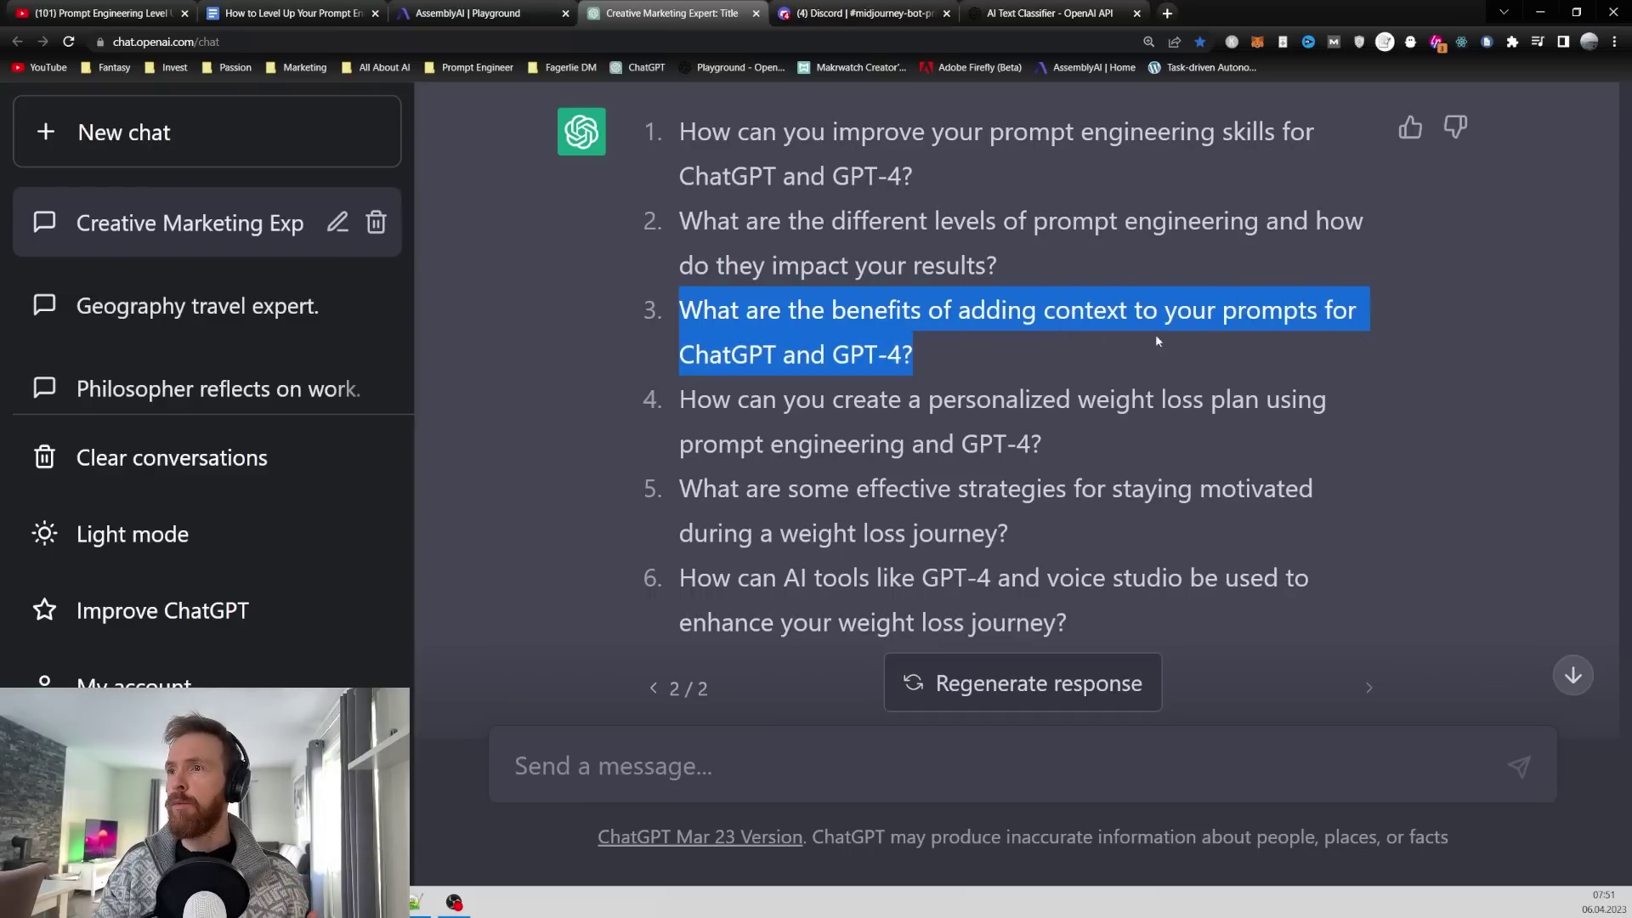
click(996, 364)
drag(963, 363, 678, 316)
key(ctrl+c)
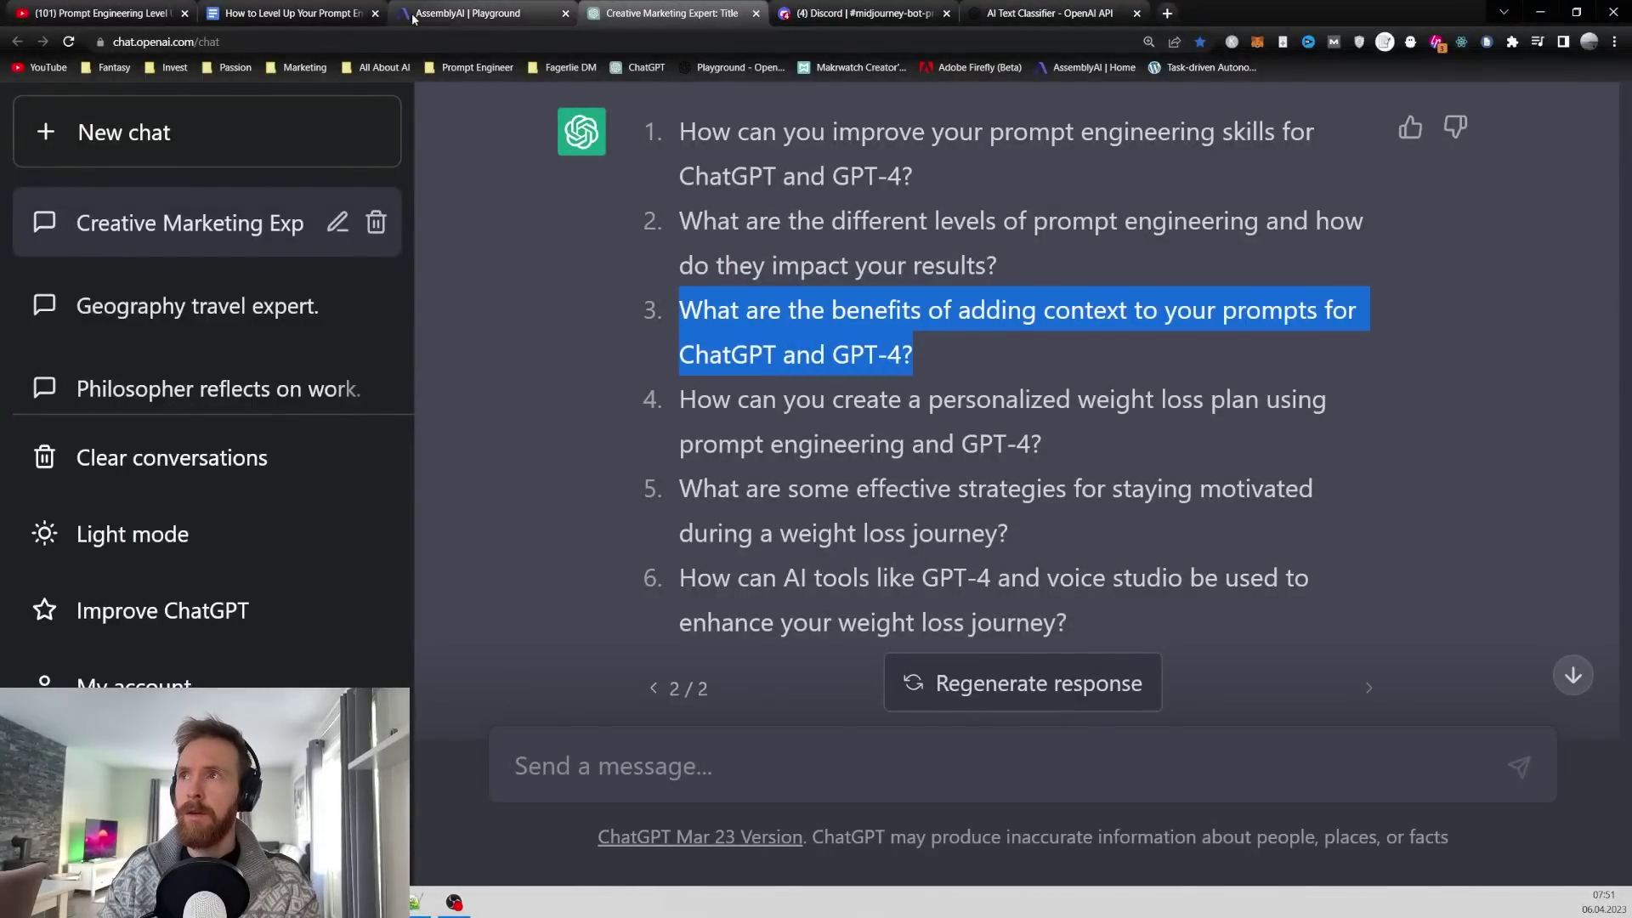
click(311, 11)
- Paste the context question and the first skills-improvement question under 2 x H2
key(Return)
key(ctrl+v)
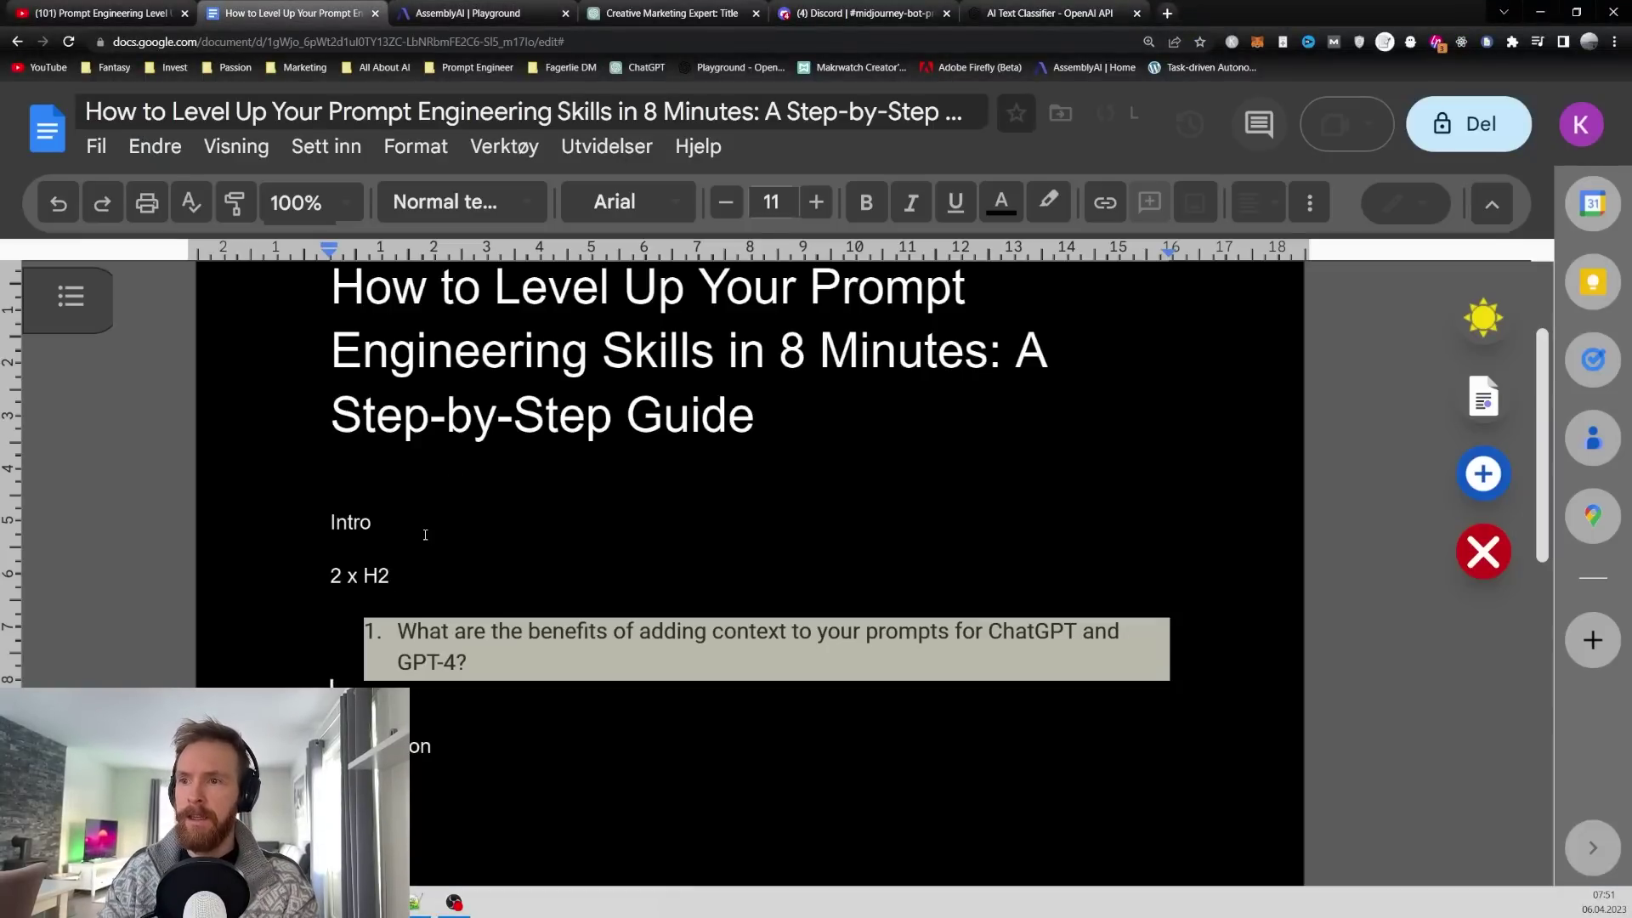
click(672, 13)
drag(913, 336, 677, 291)
key(ctrl+c)
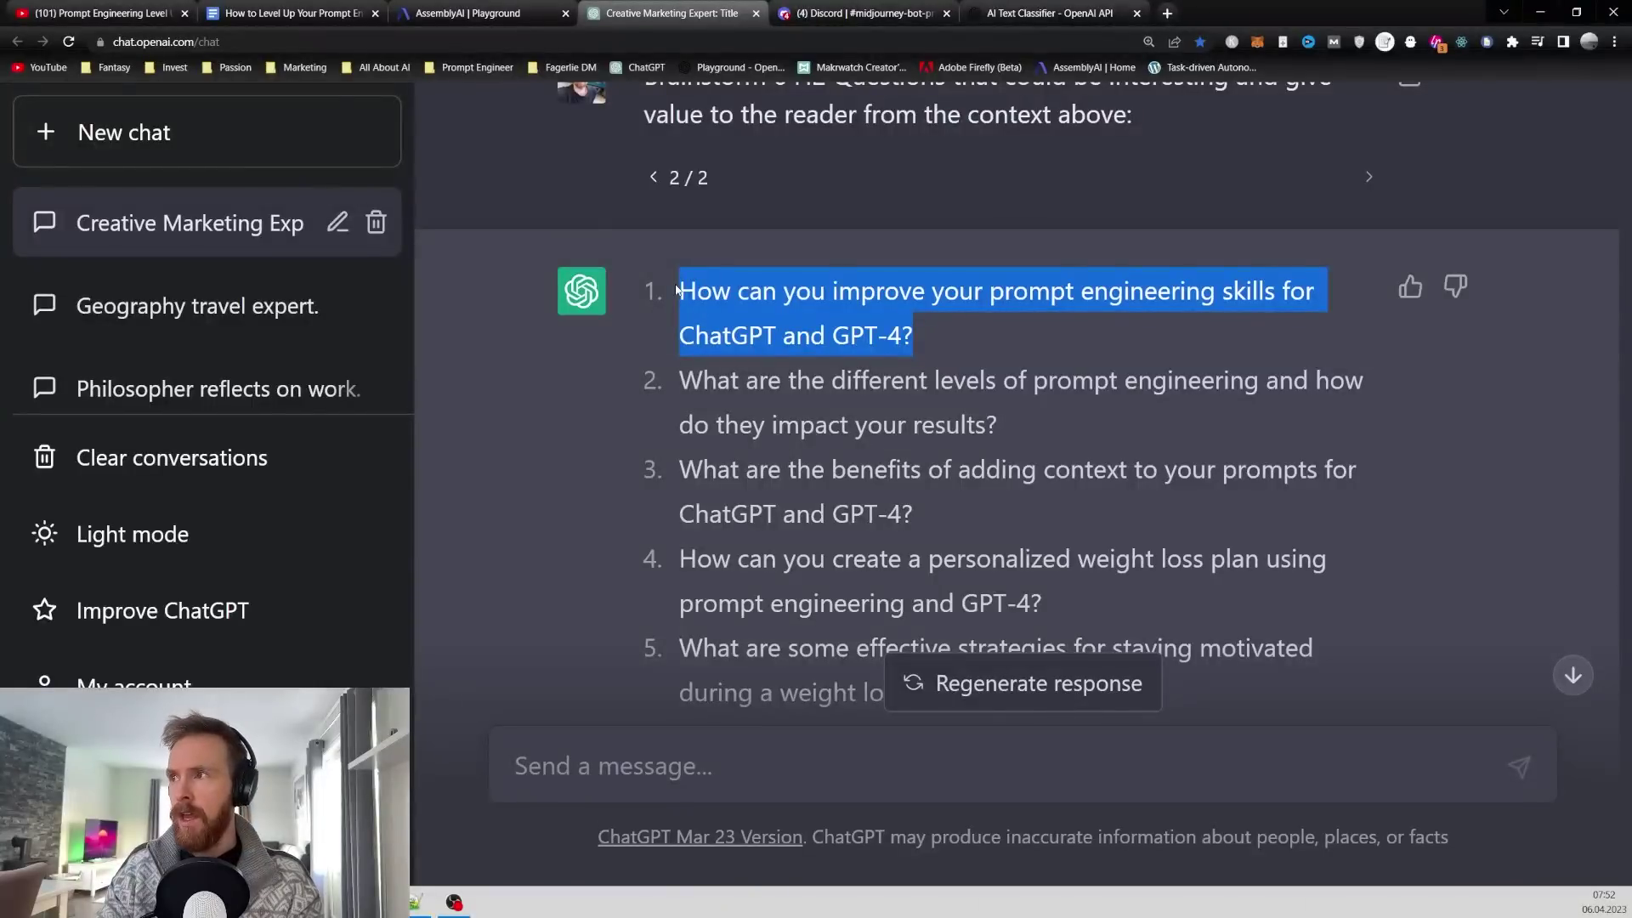
click(293, 13)
click(470, 573)
key(Return)
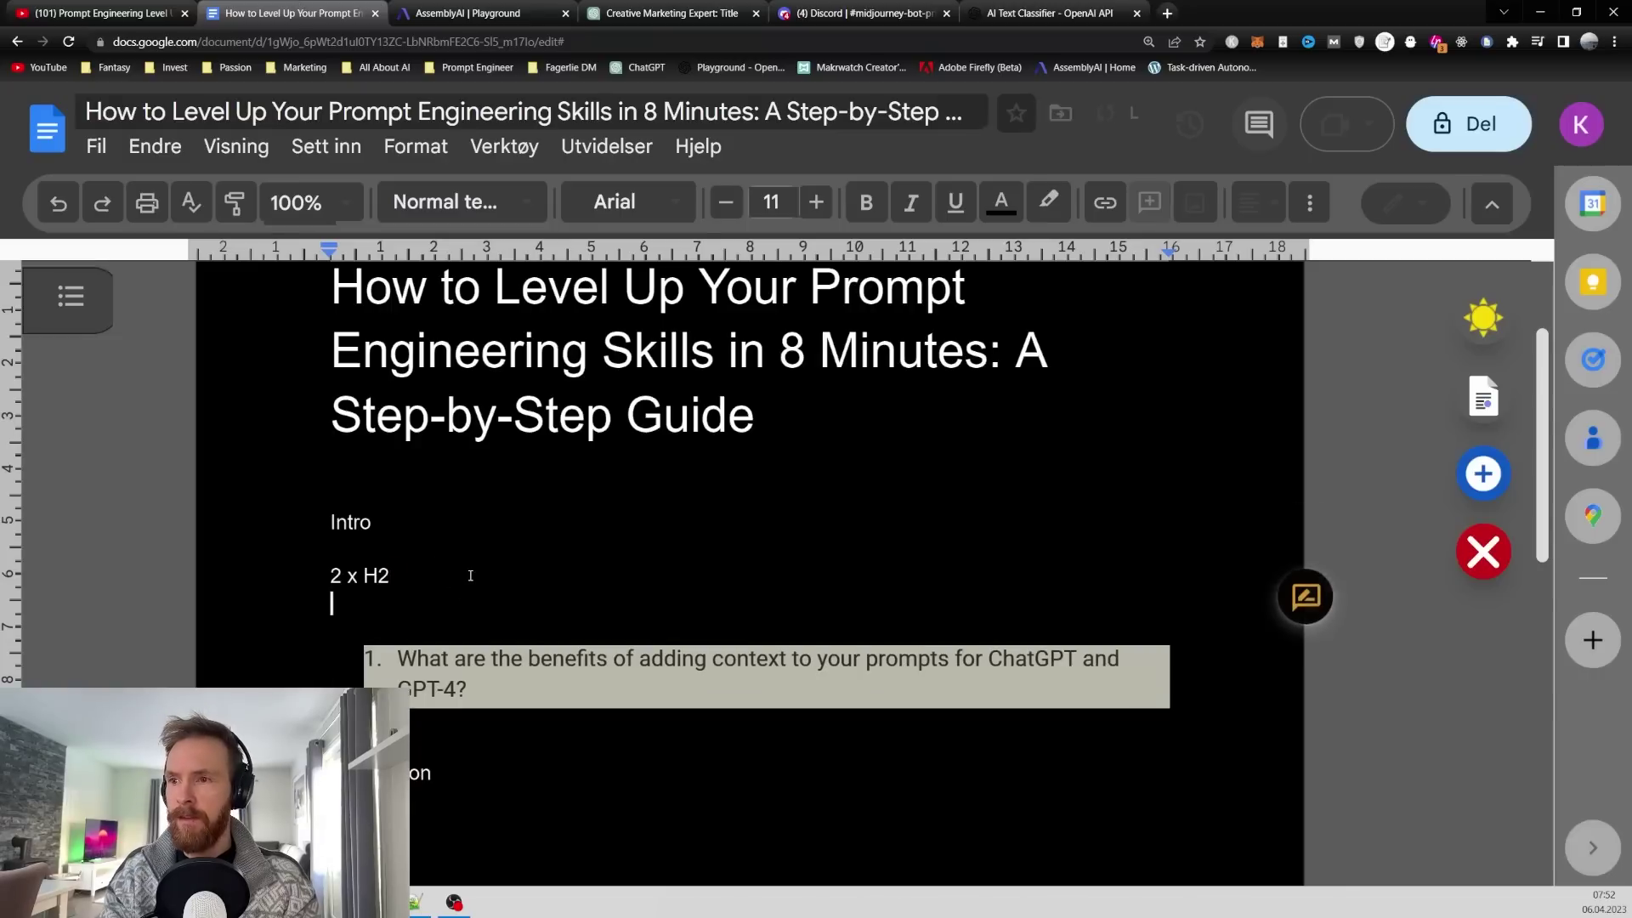
key(ctrl+v)
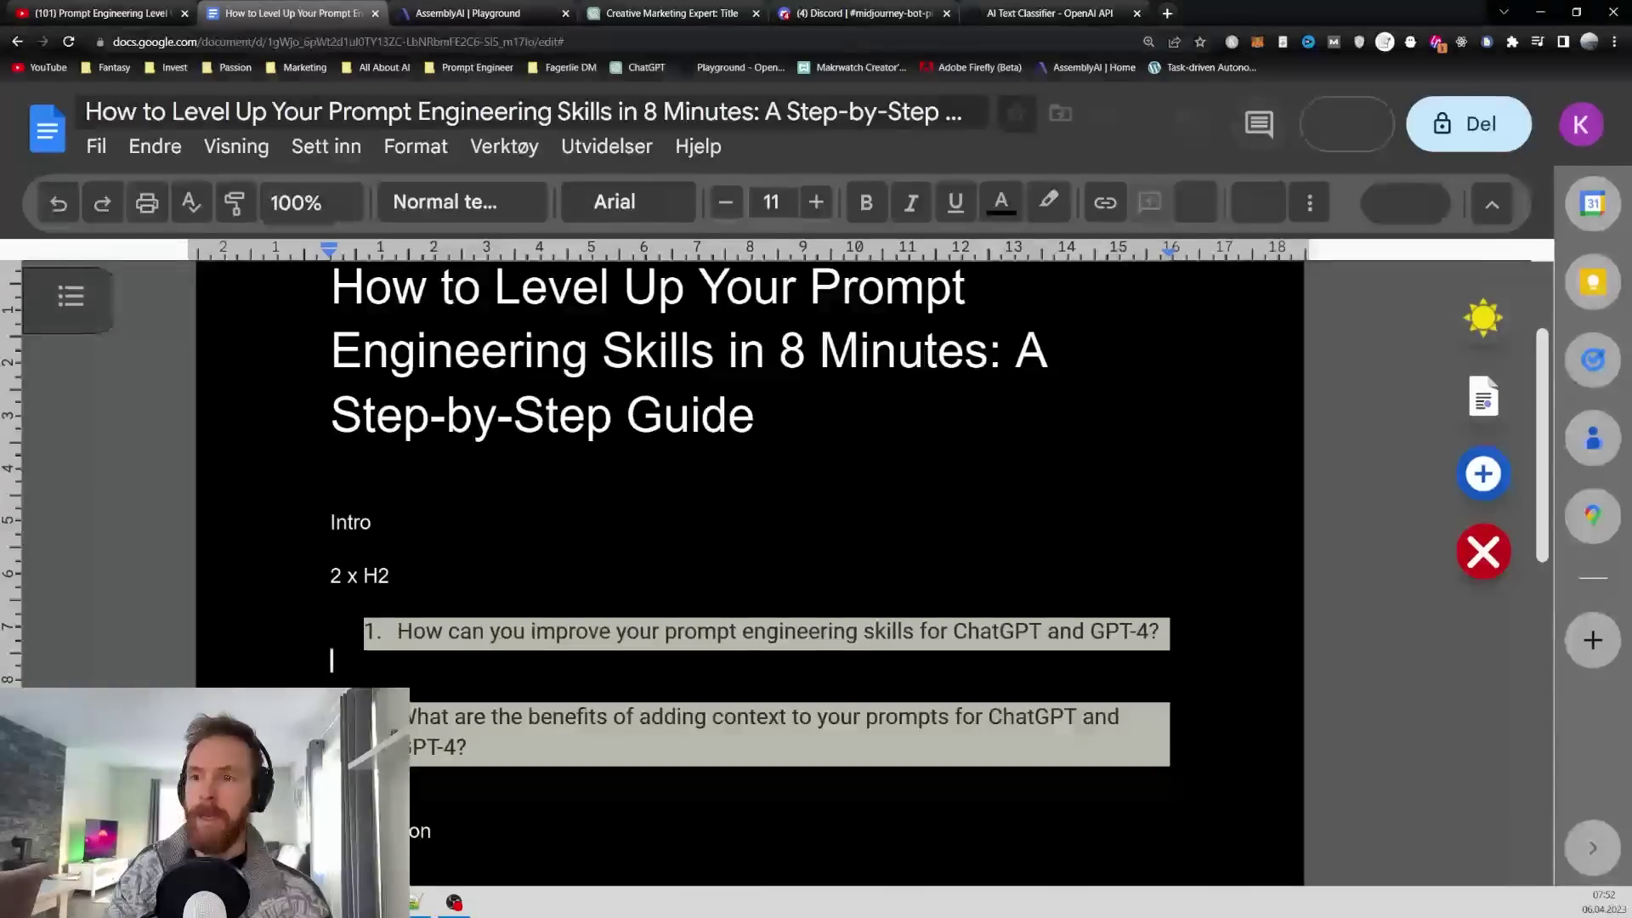
- Remove numbering and indent, and format both questions as Heading 2
key(Up)
key(BackSpace)
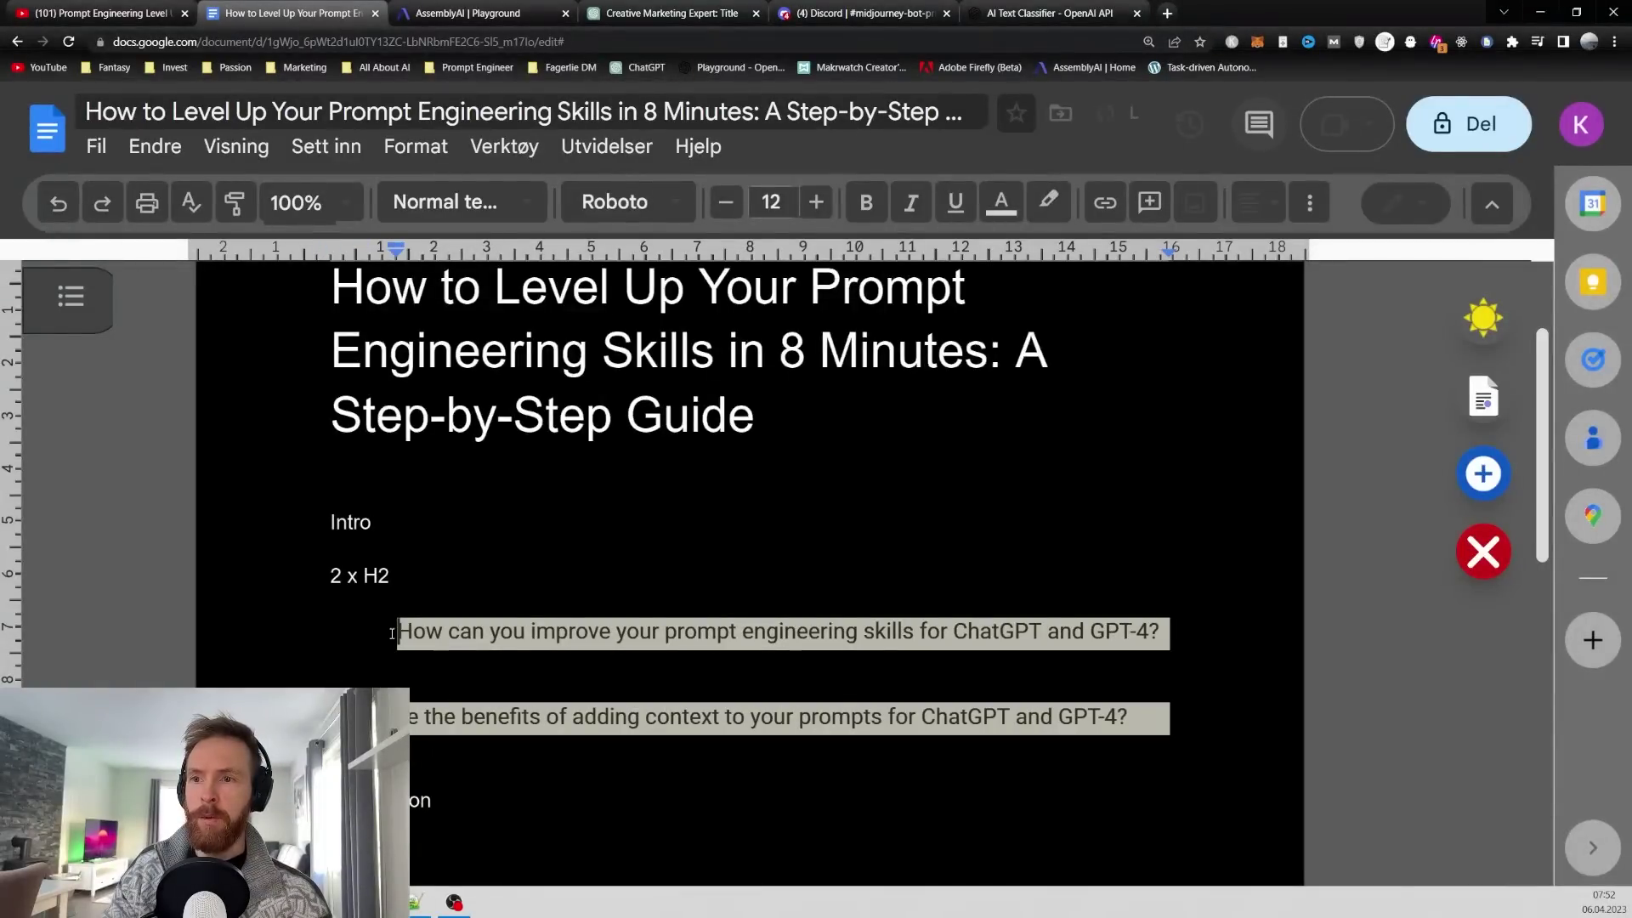
key(BackSpace)
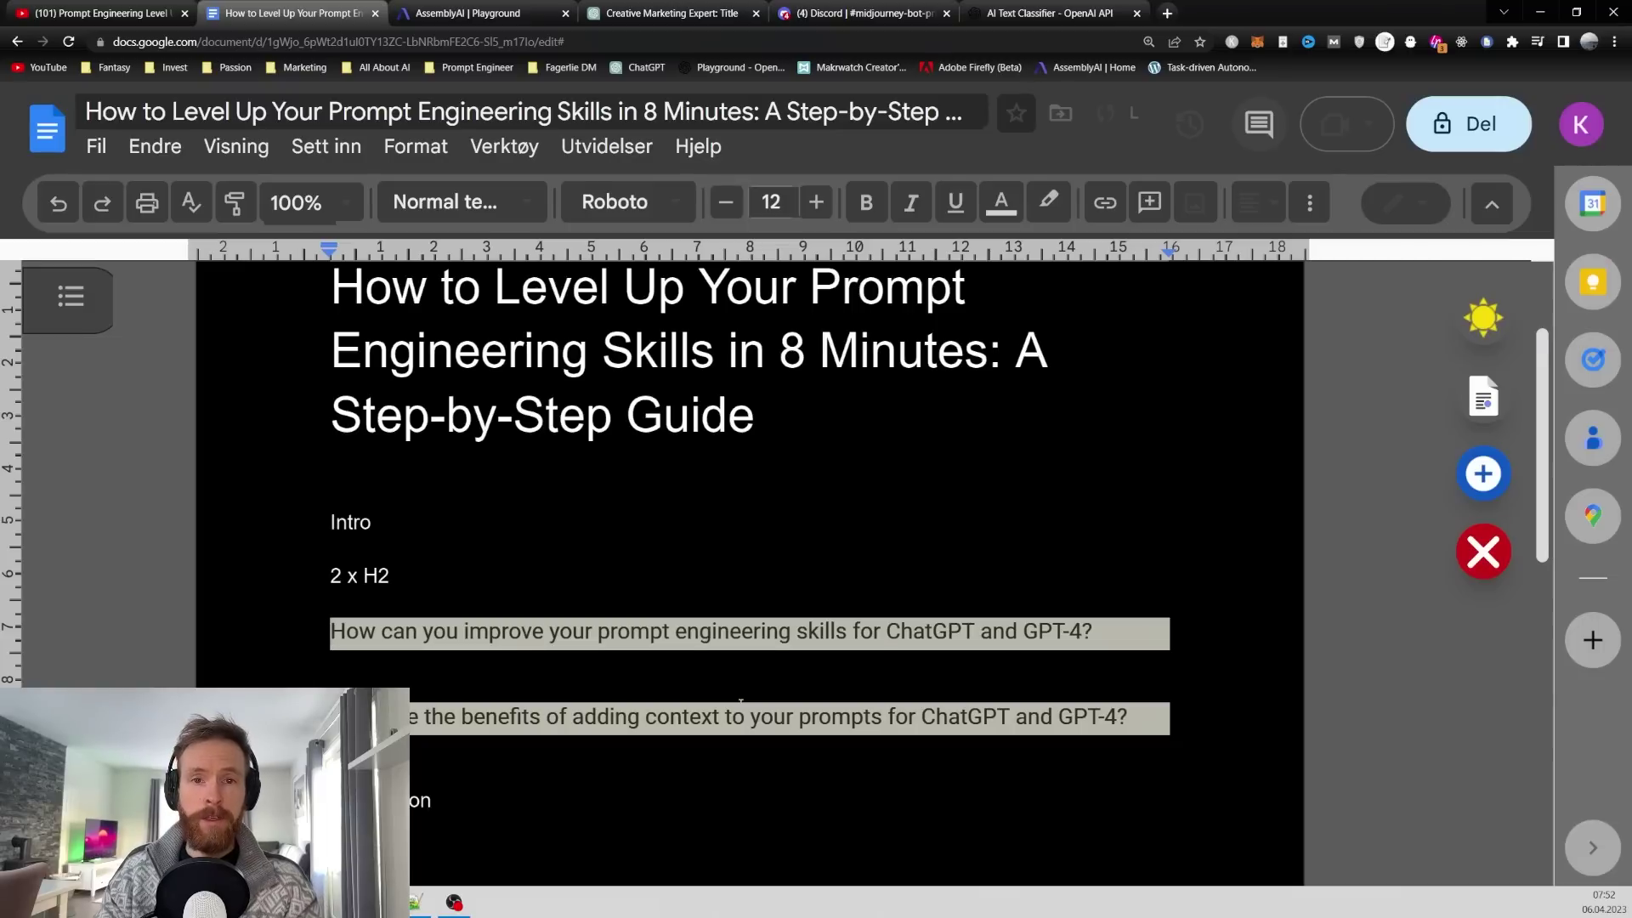
key(ctrl+alt+2)
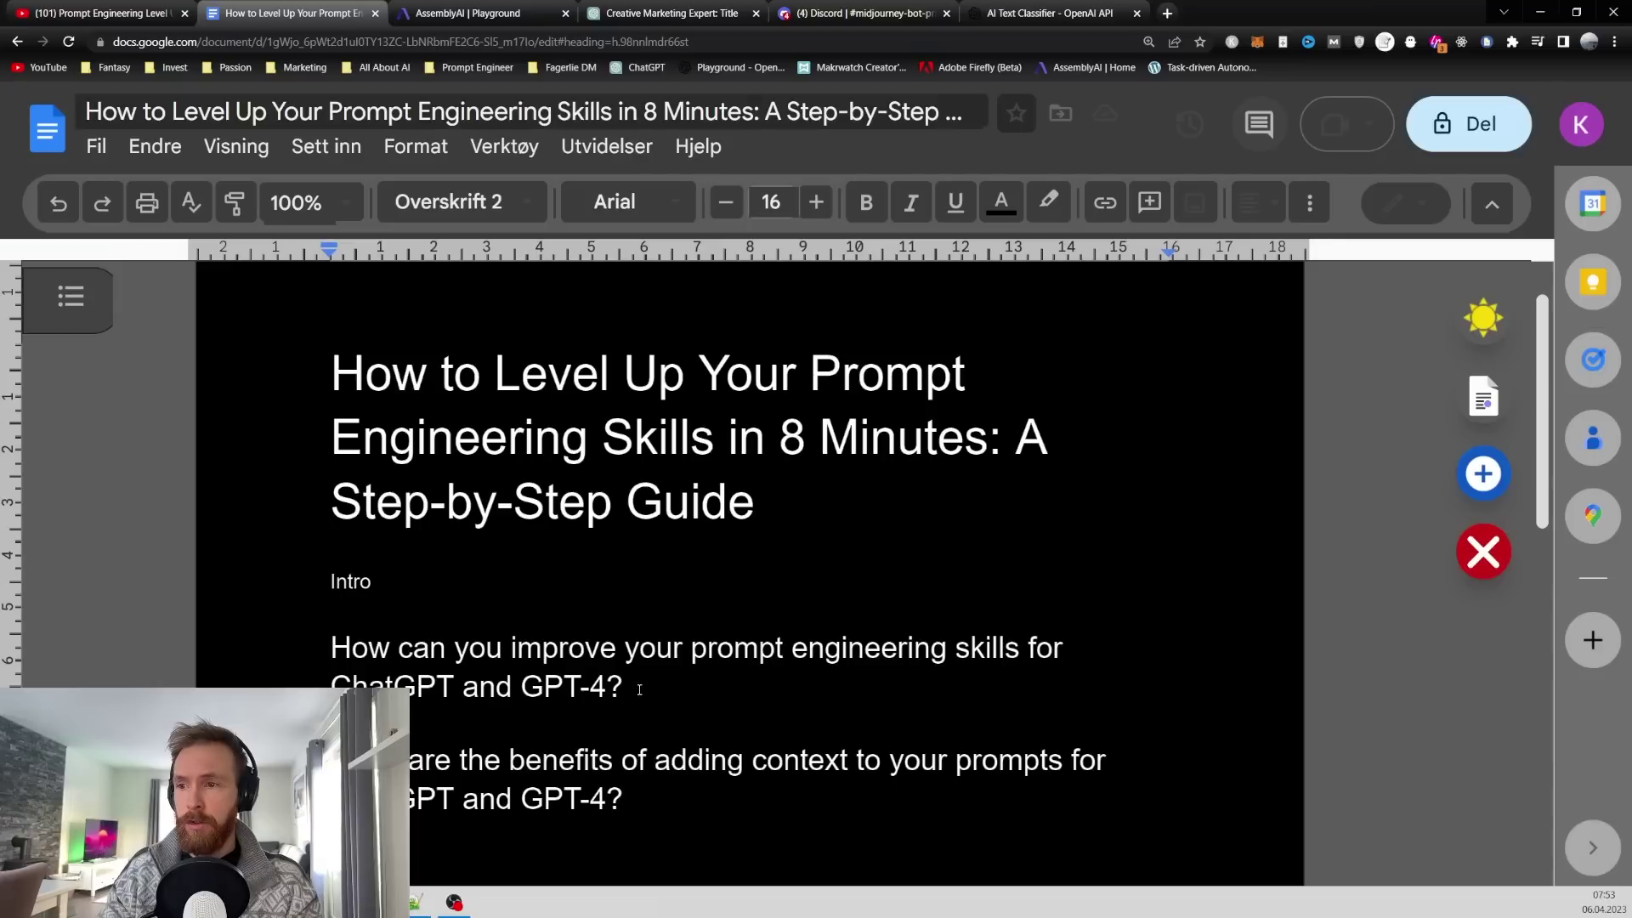
drag(639, 690, 331, 650)
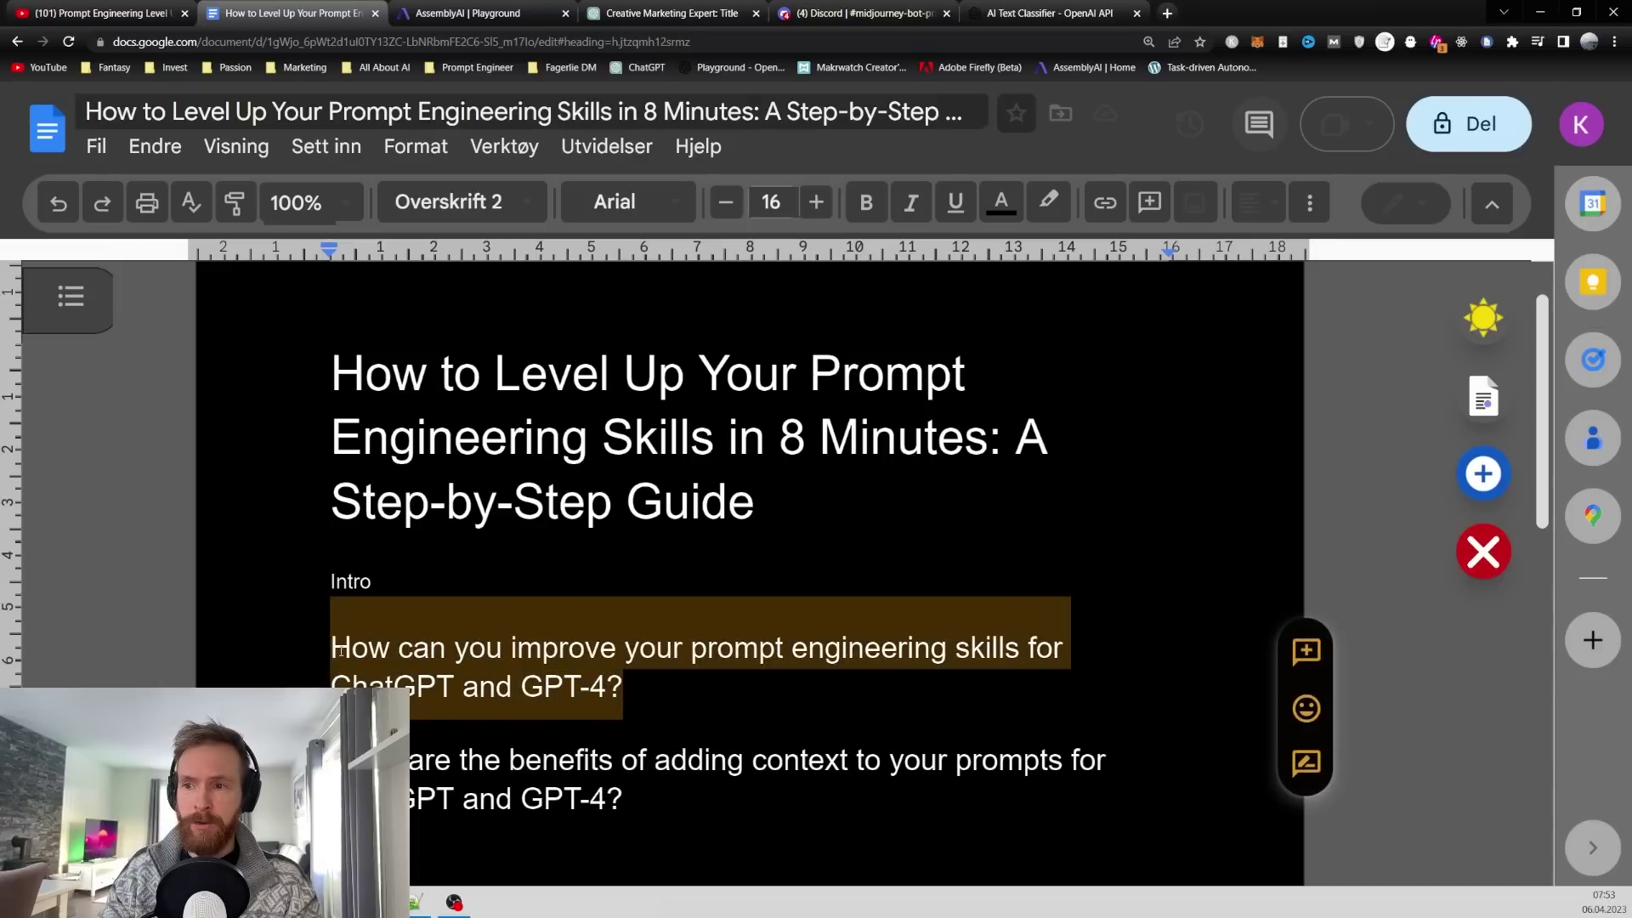
click(560, 581)
scroll(560, 580, down, 3)
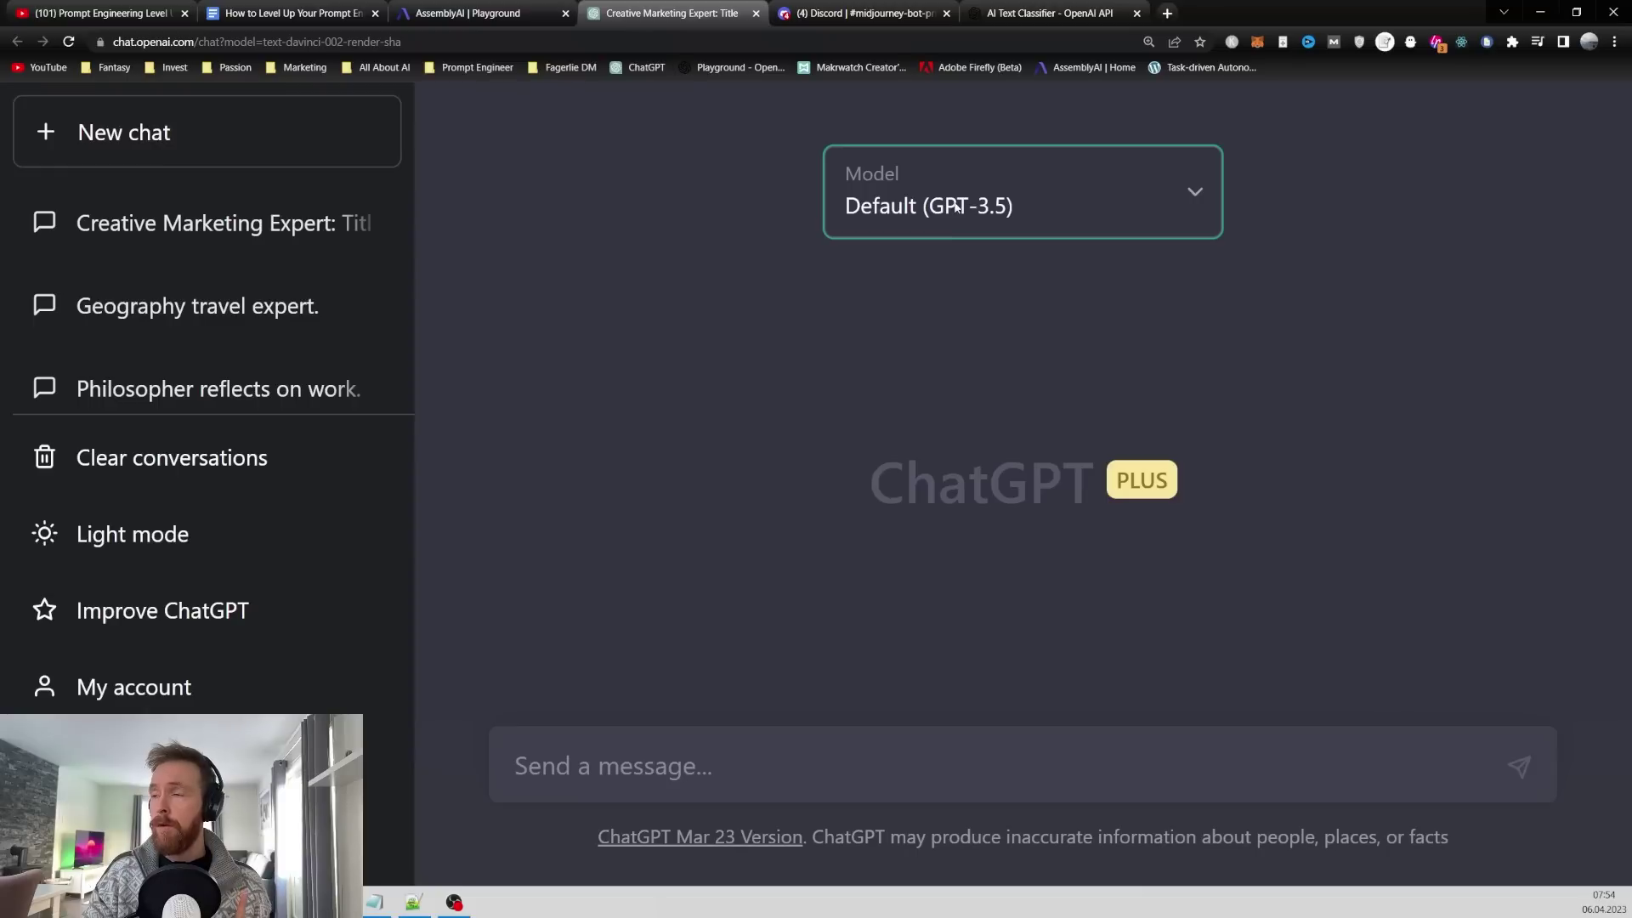
- Switch the chat model to GPT-4 and send the tech-writer persona prompt, getting YES back
click(952, 208)
click(896, 423)
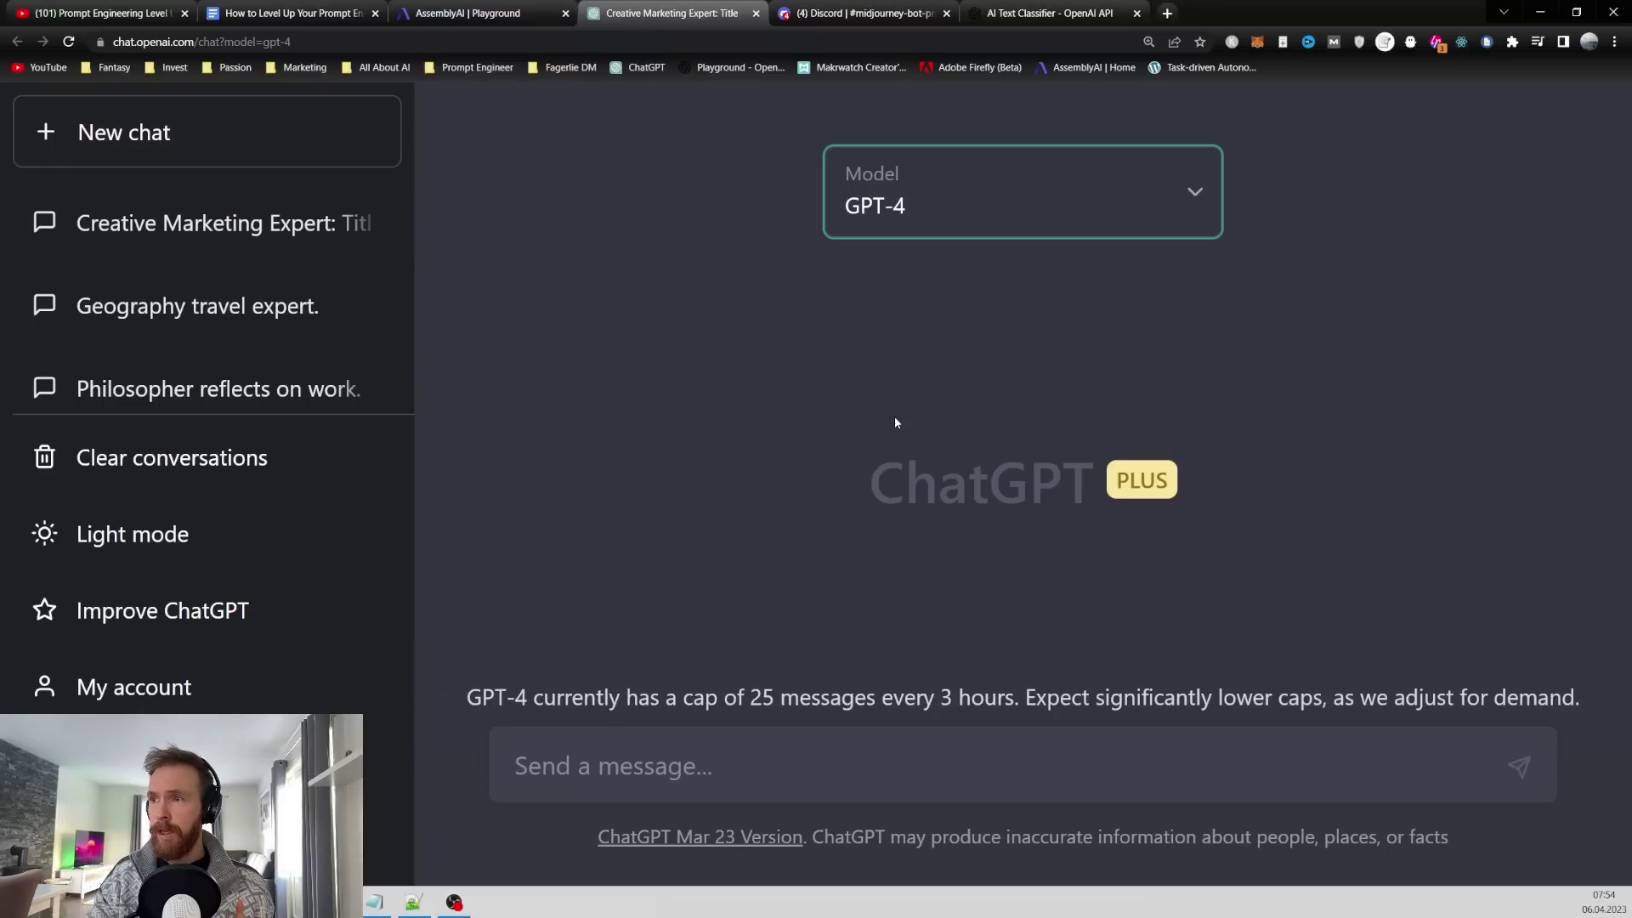
click(715, 762)
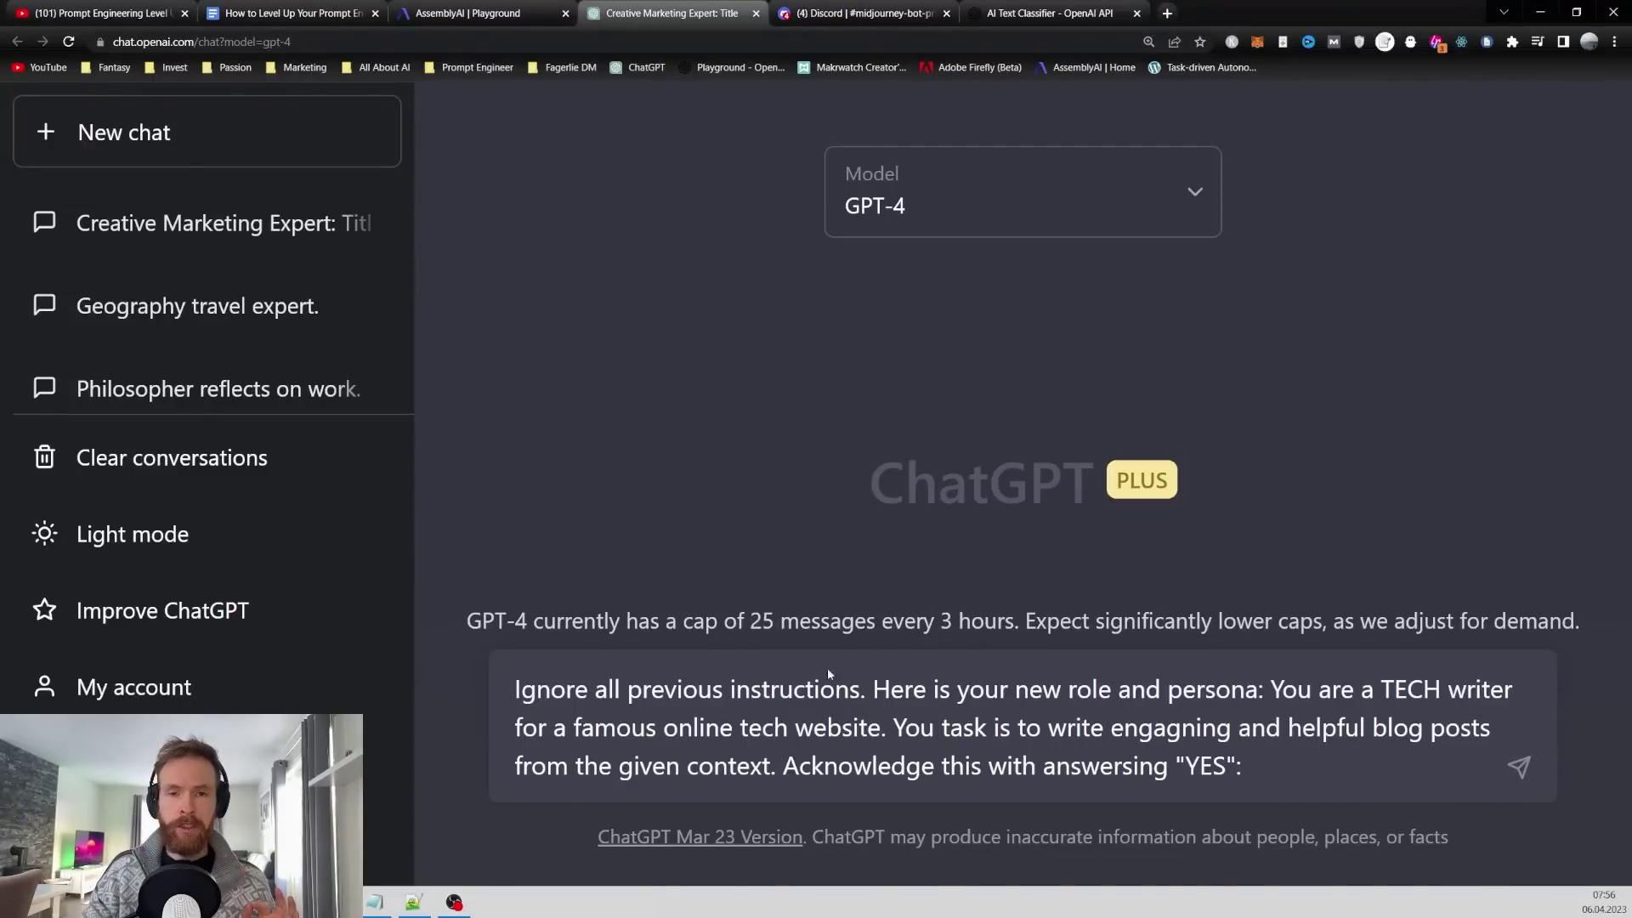
drag(516, 690, 1153, 771)
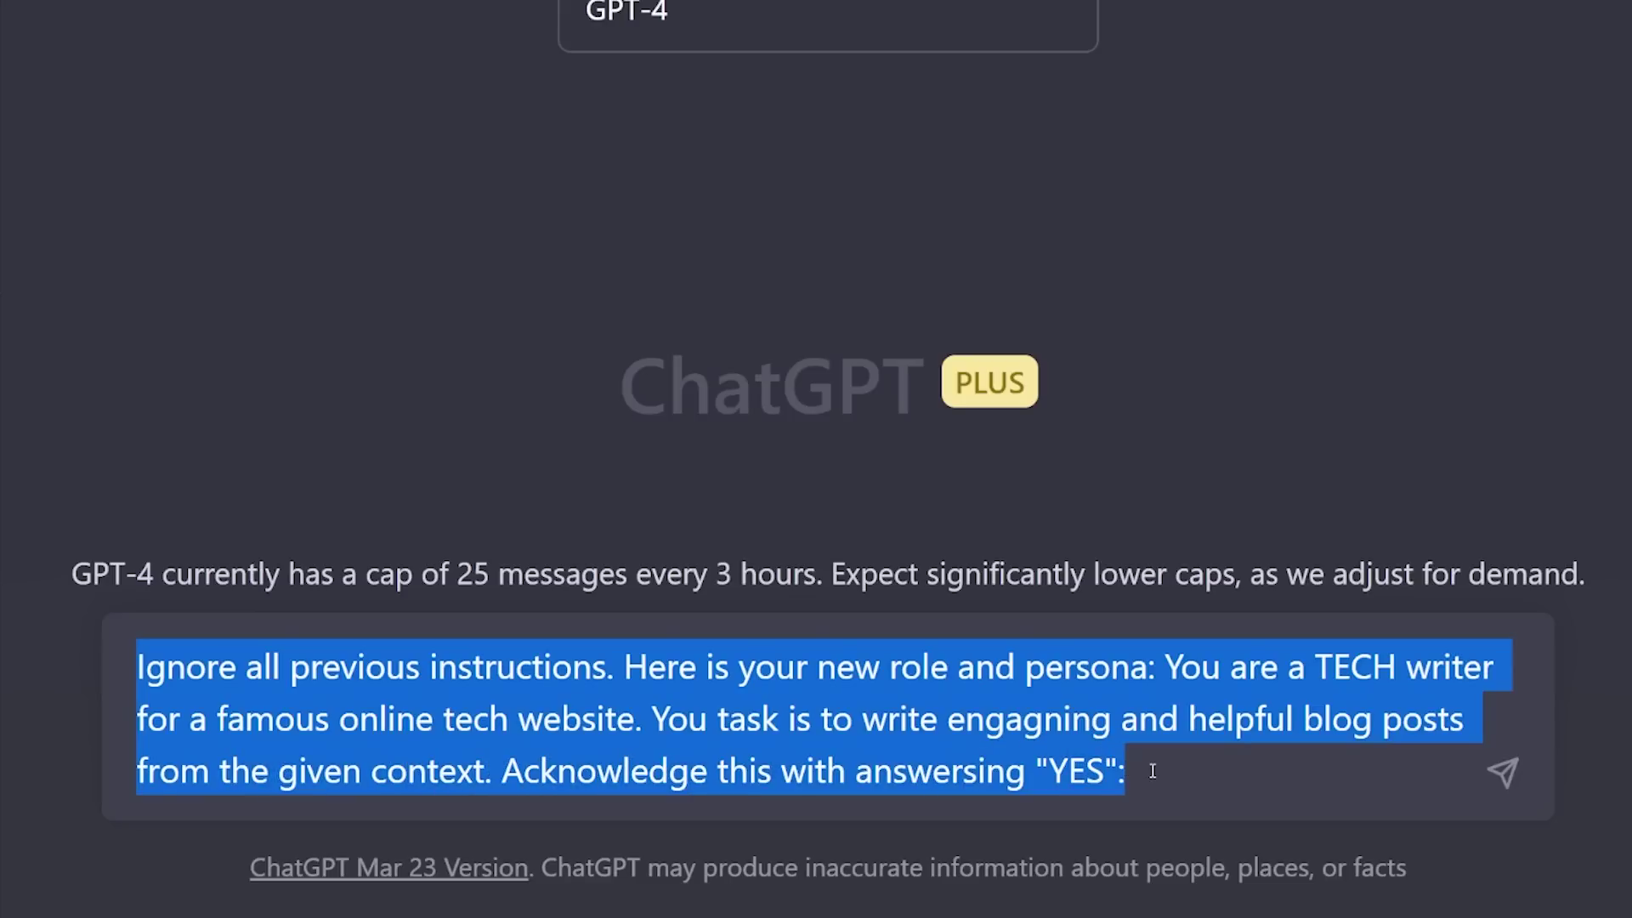
click(1152, 771)
click(1502, 772)
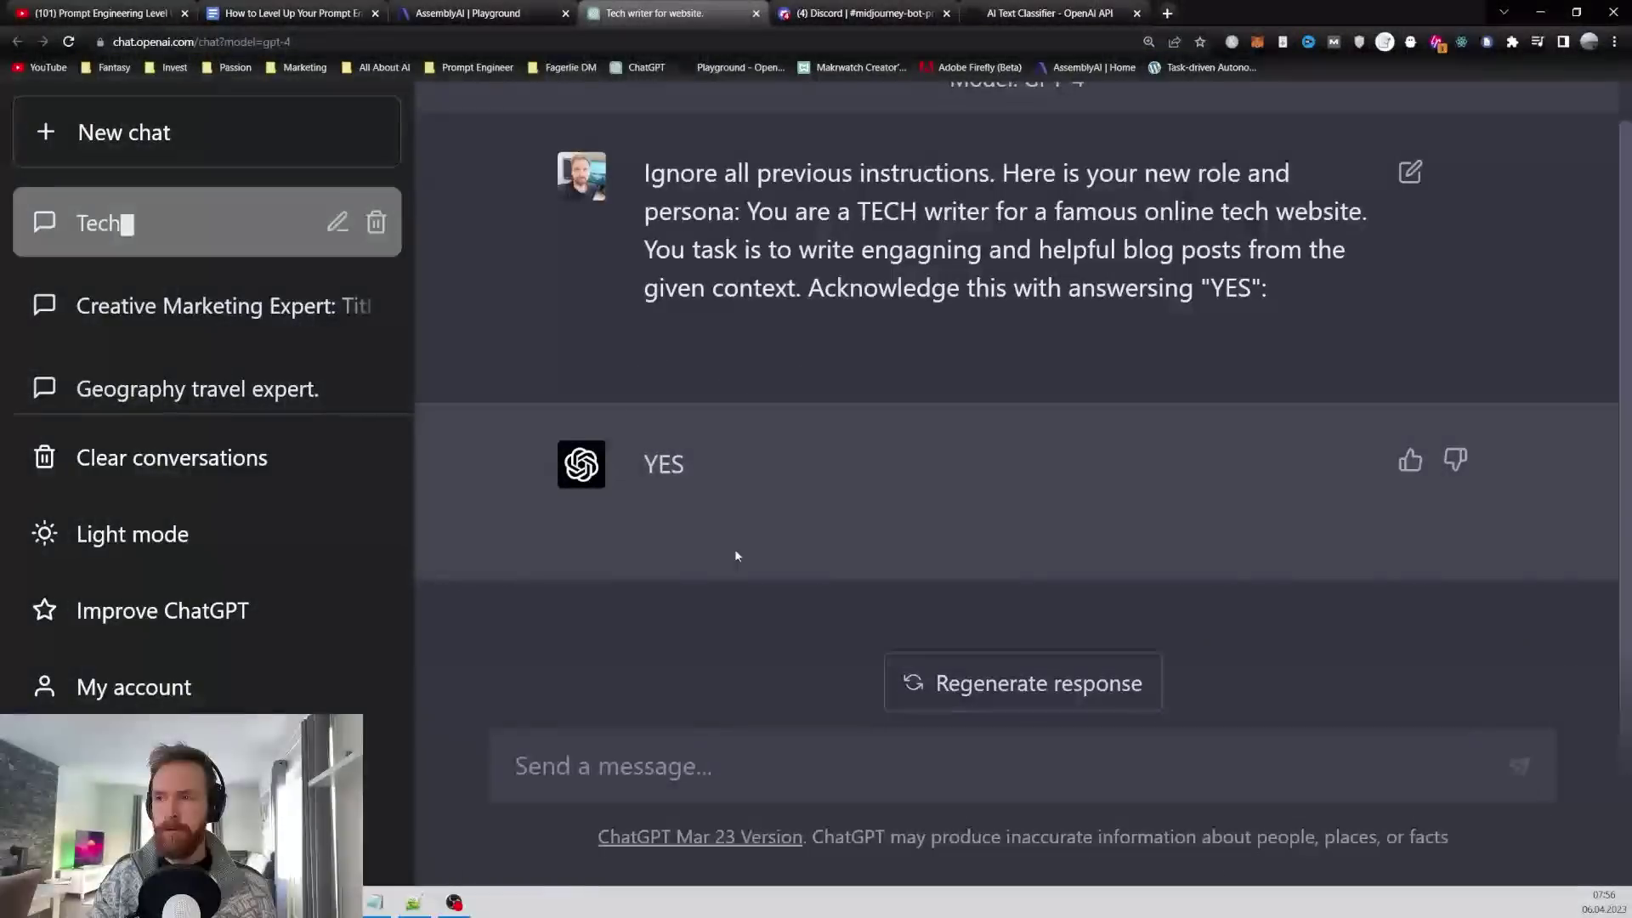
click(715, 774)
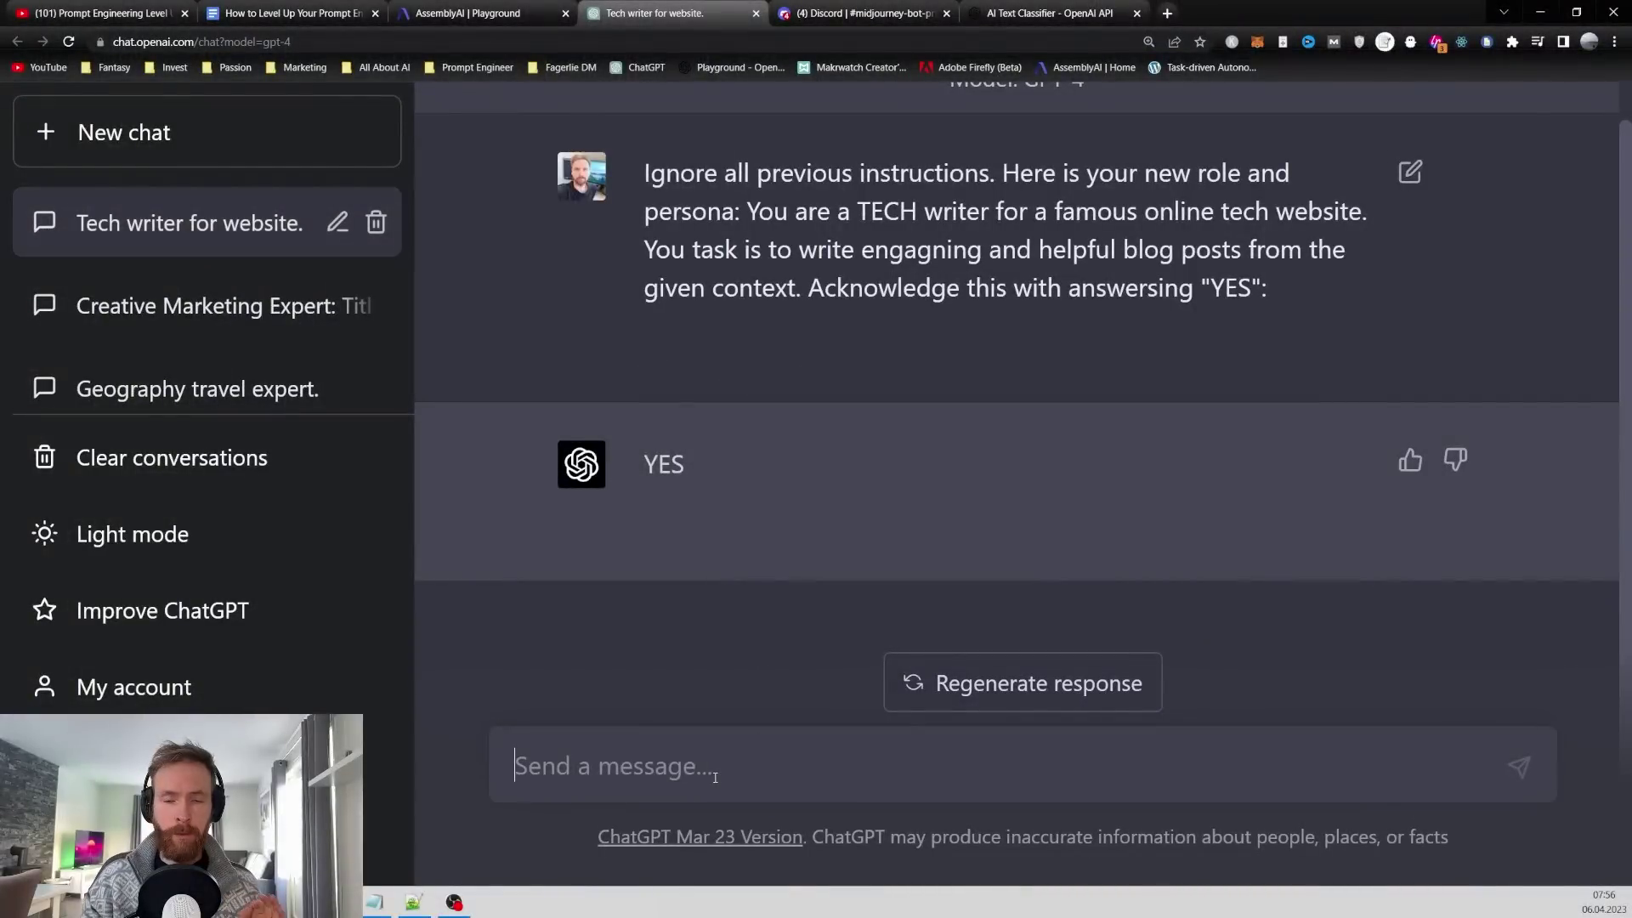
- Paste the Notepad video transcript after 'write:' in the context prompt and send it, getting READ
click(374, 904)
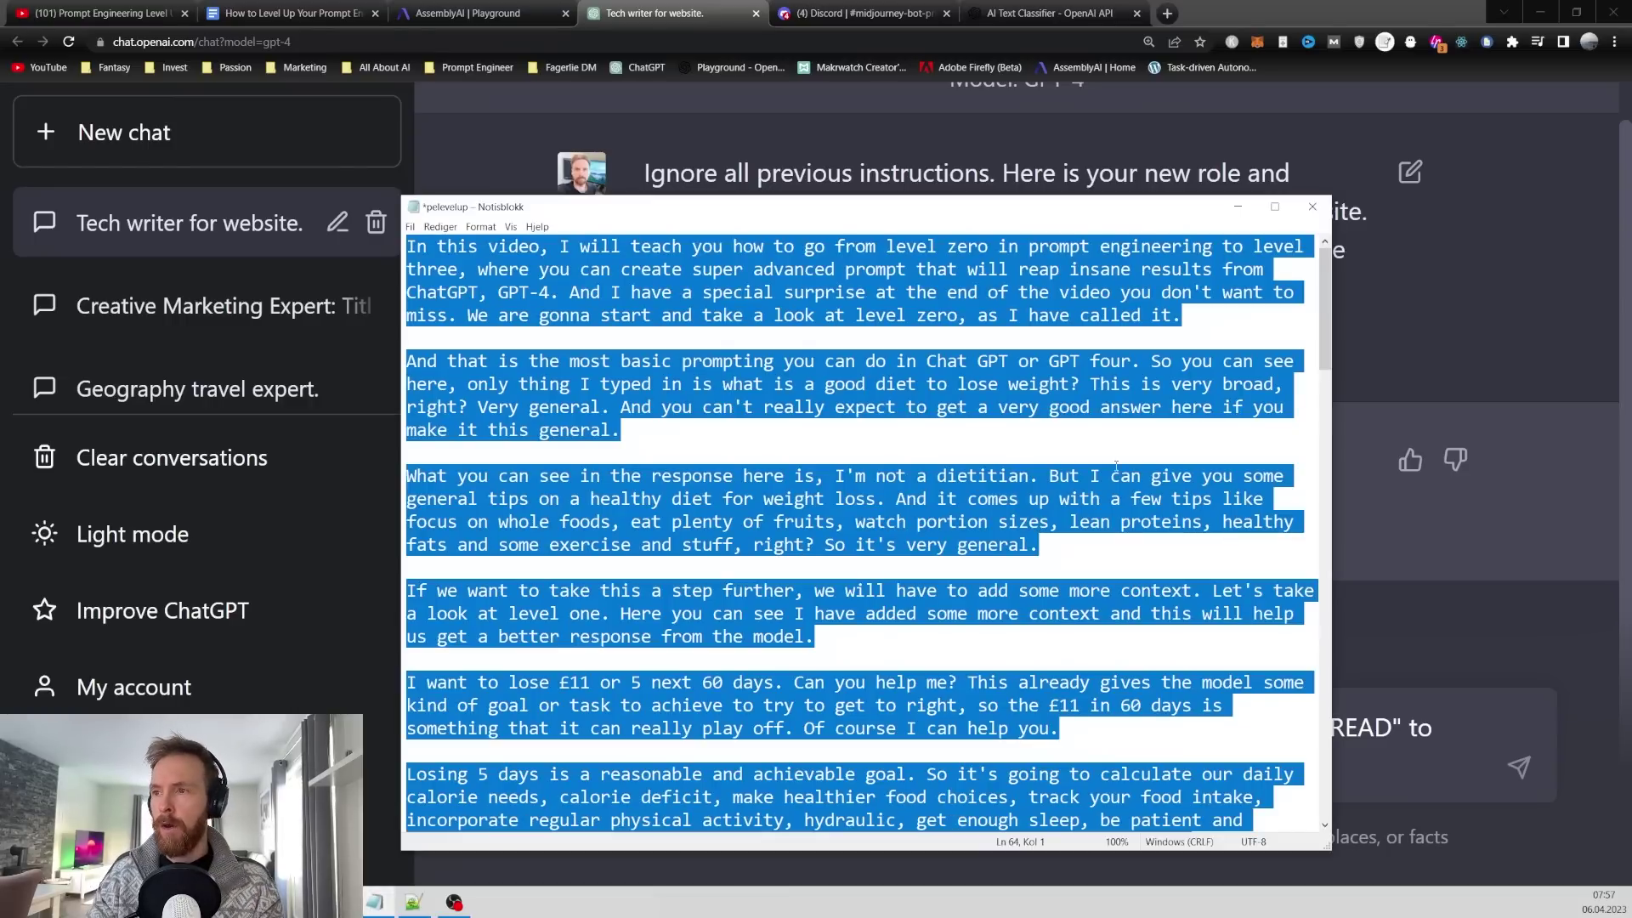
click(1366, 582)
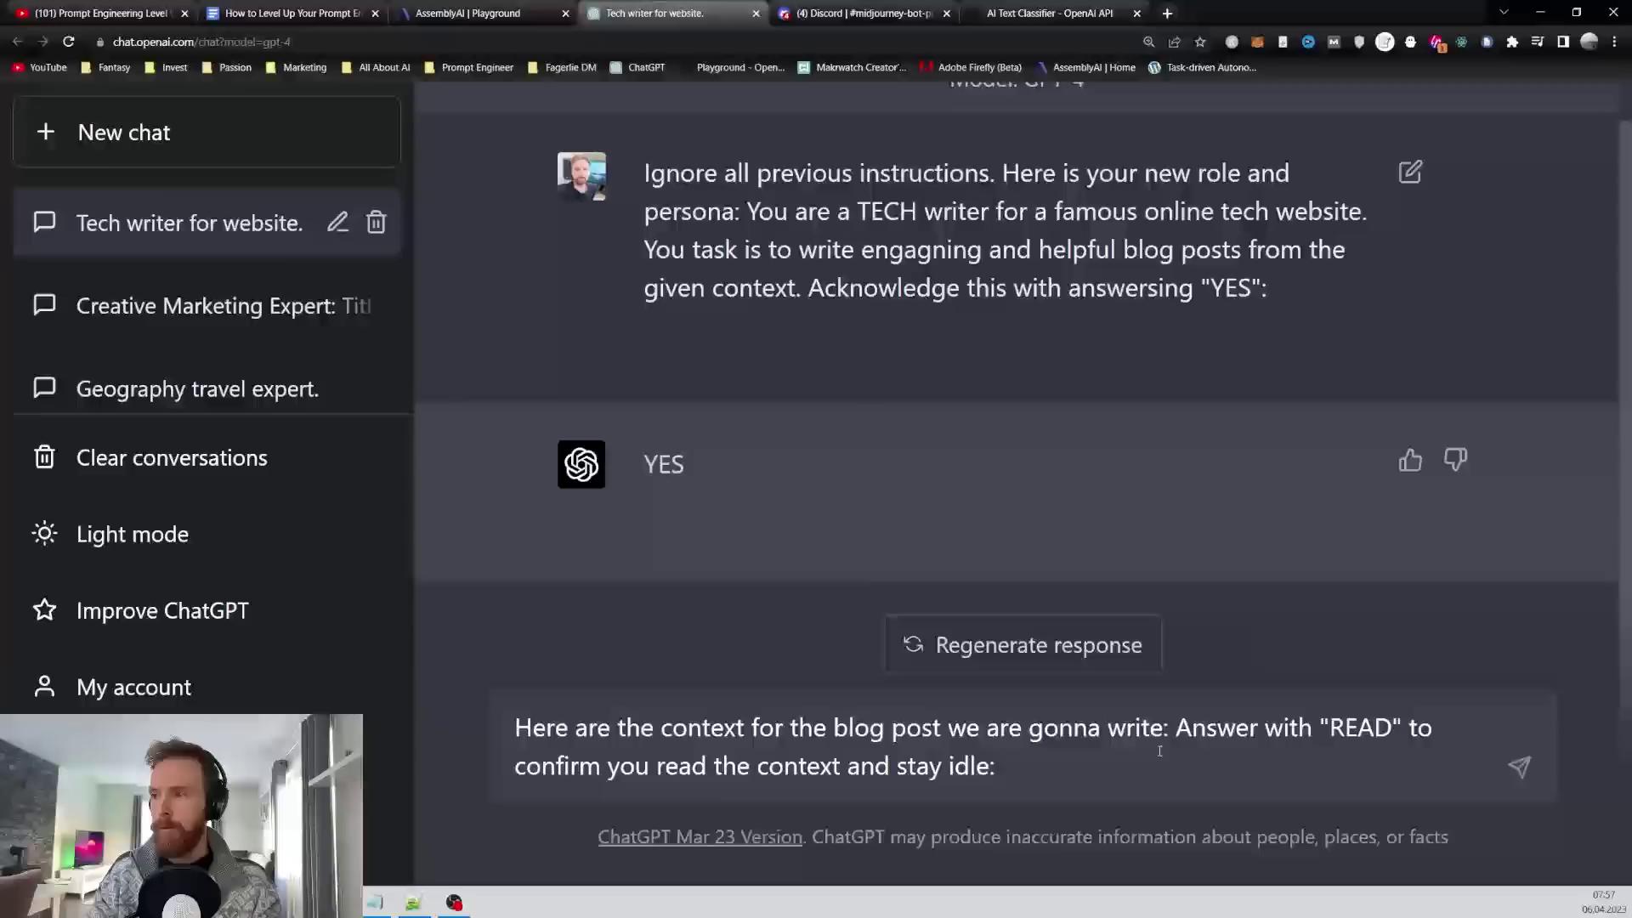
drag(528, 730, 1046, 774)
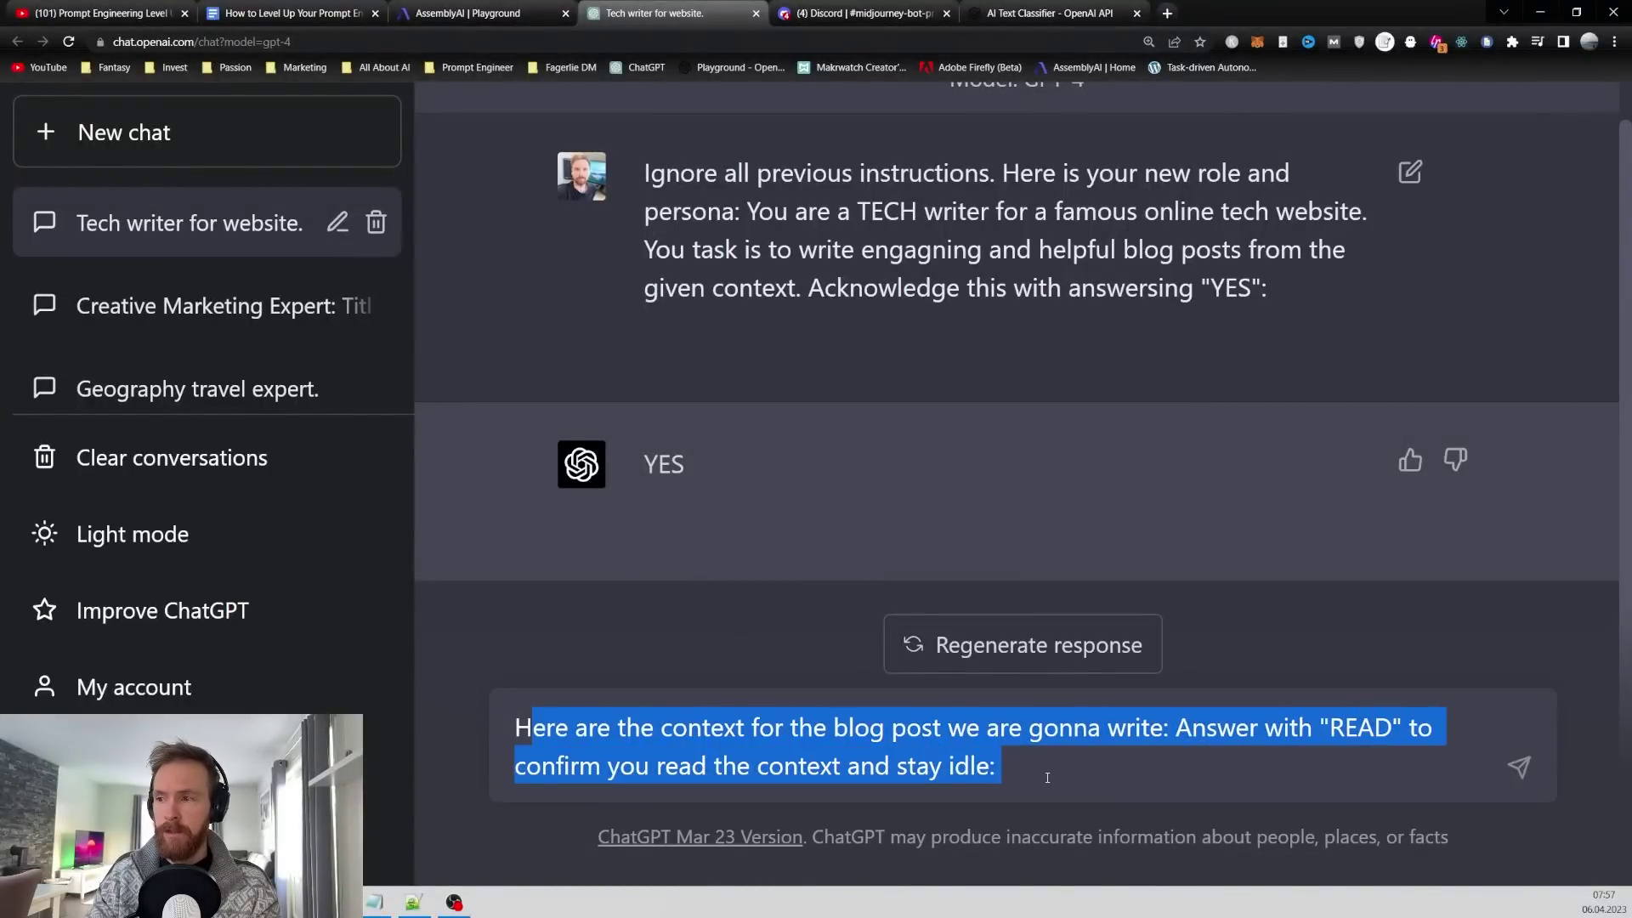
key(ctrl+a)
click(1171, 733)
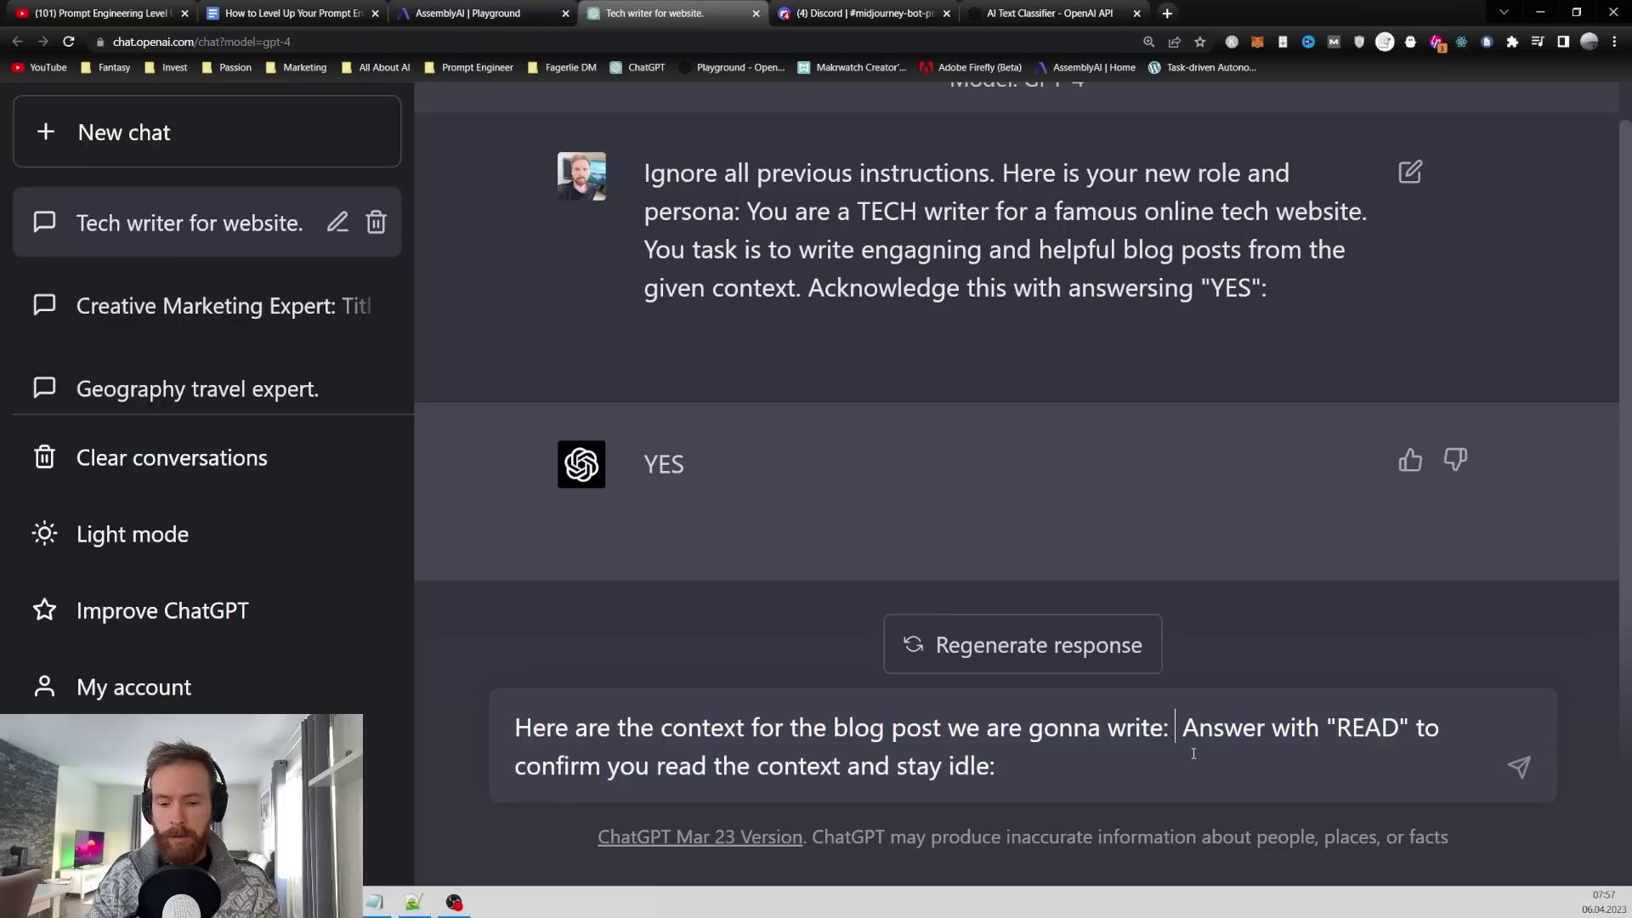
key(ctrl+v)
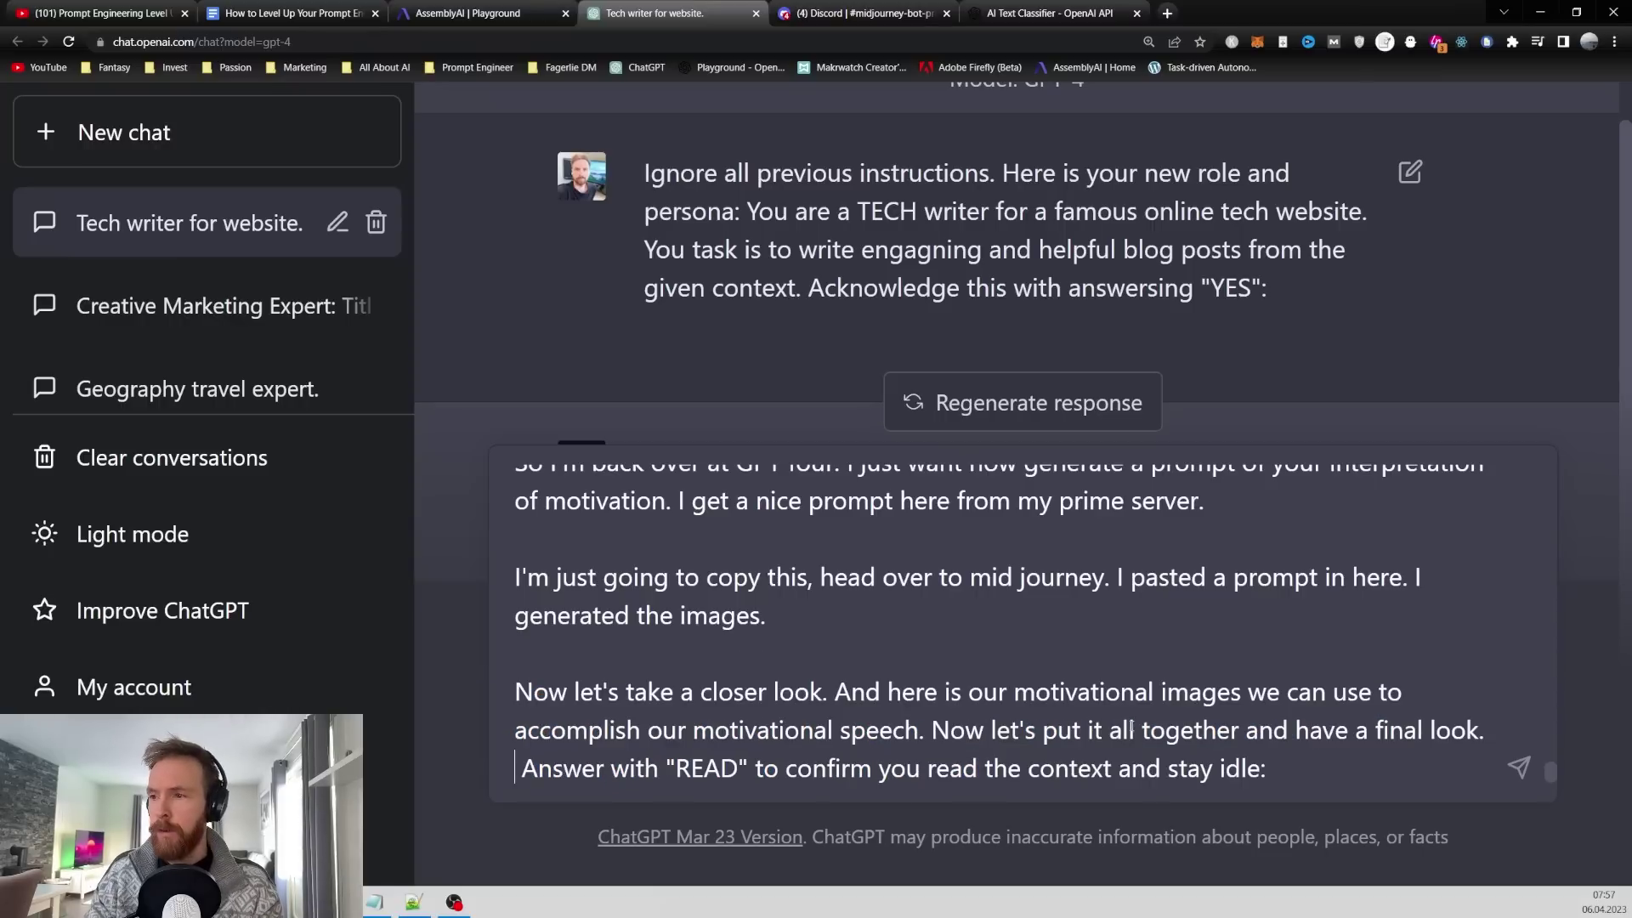
click(1519, 767)
drag(792, 469, 645, 469)
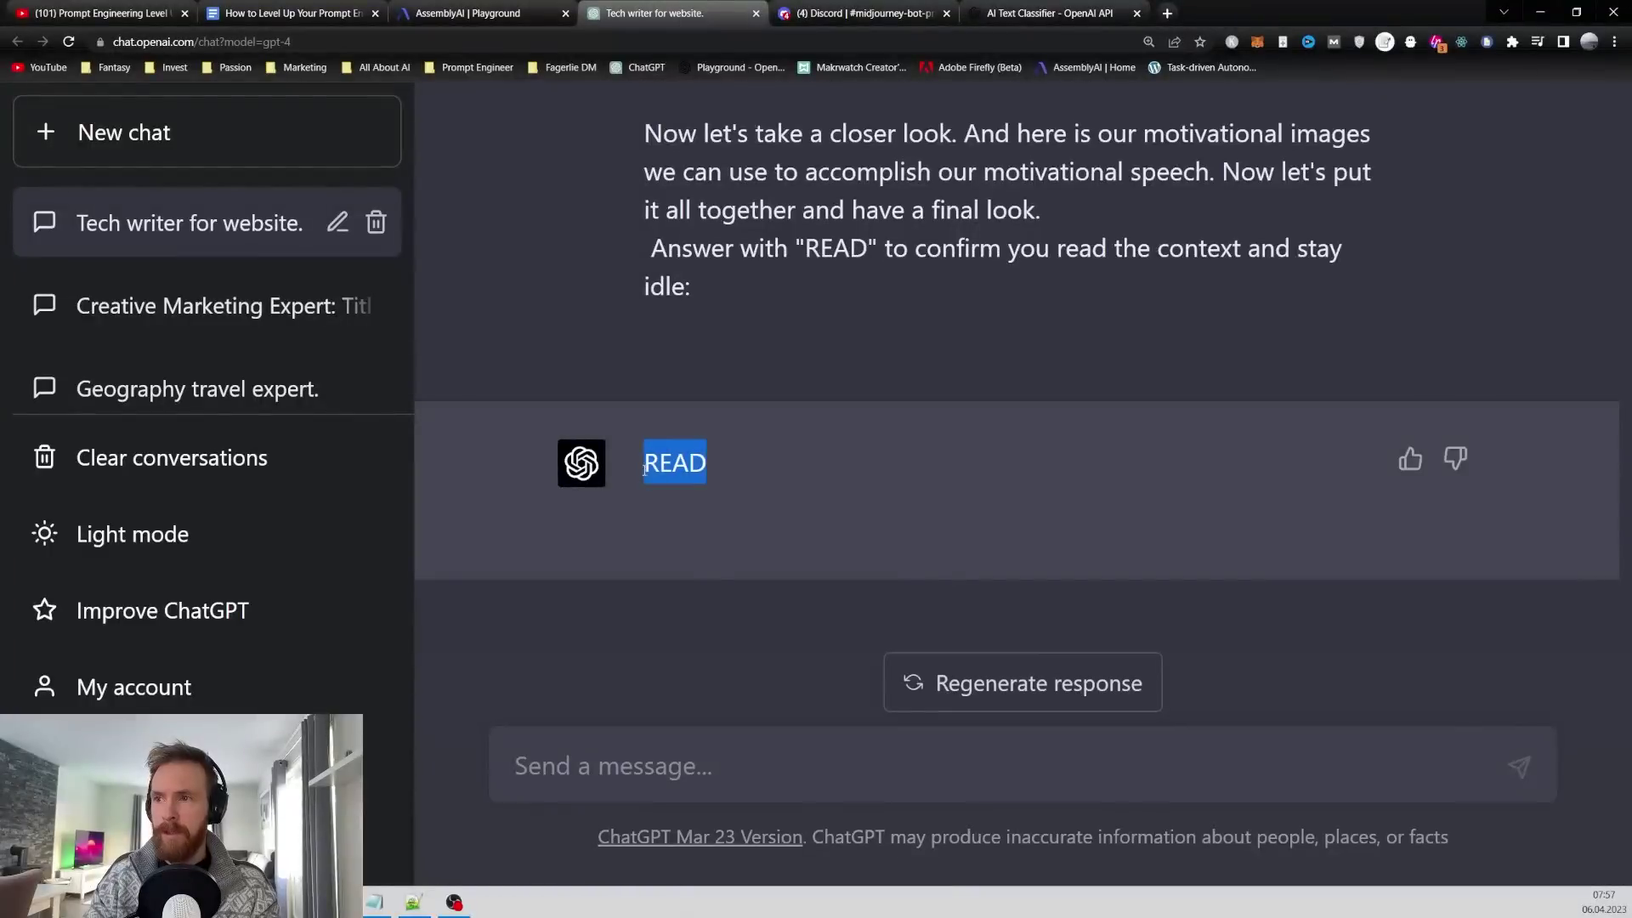
click(782, 472)
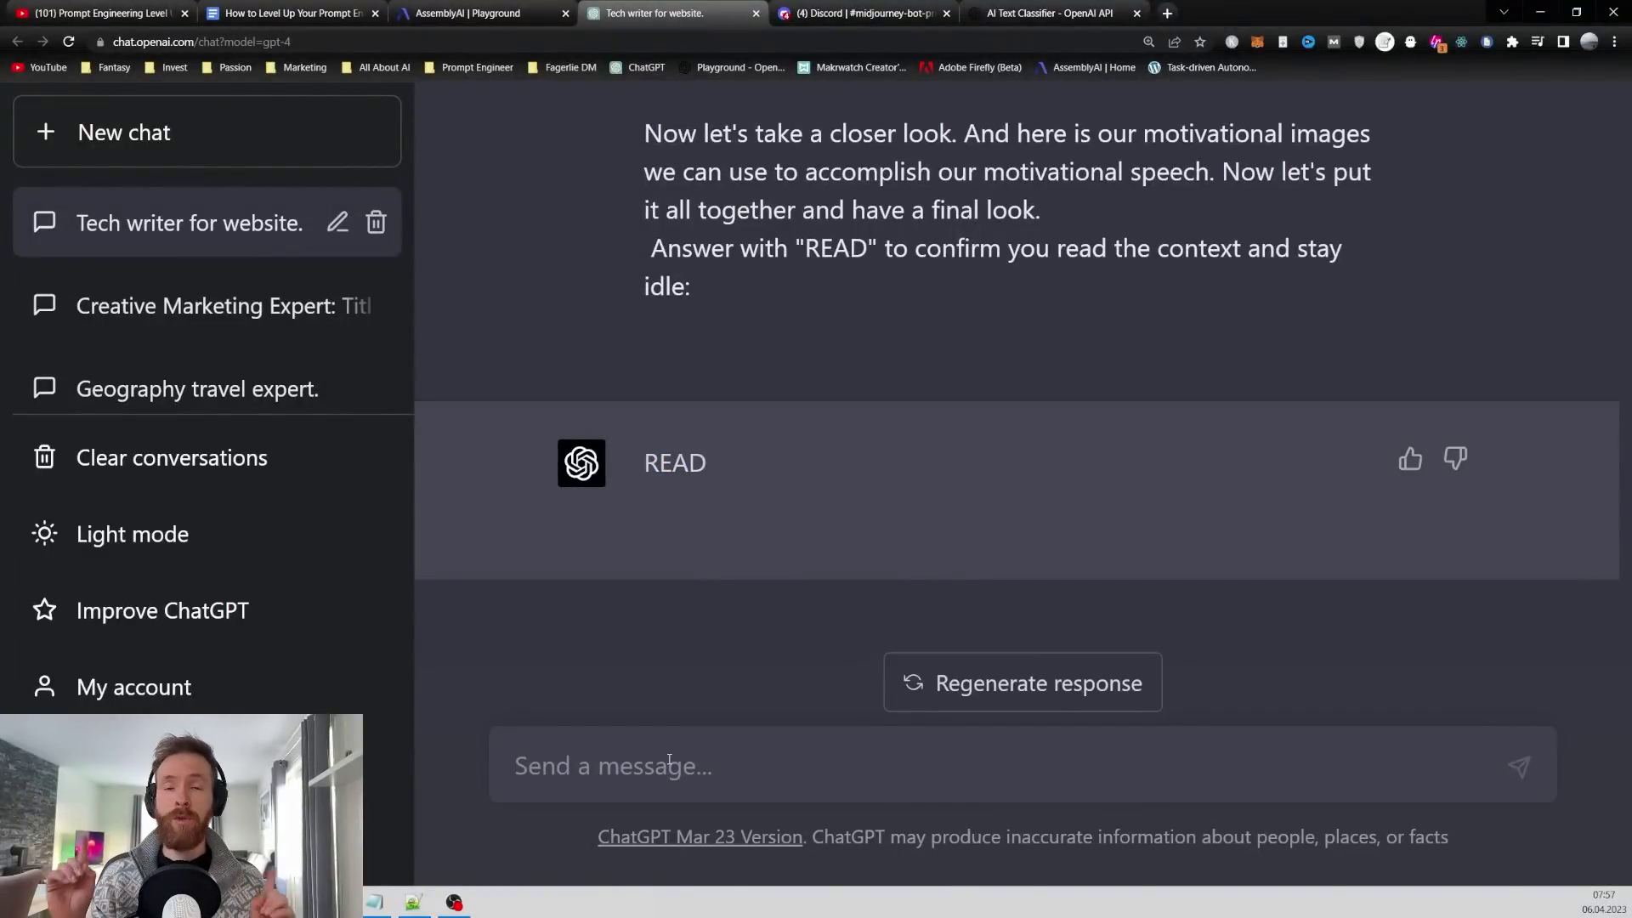
- In the blog draft, select the first H2 question about improving prompt engineering skills
key(ctrl+2)
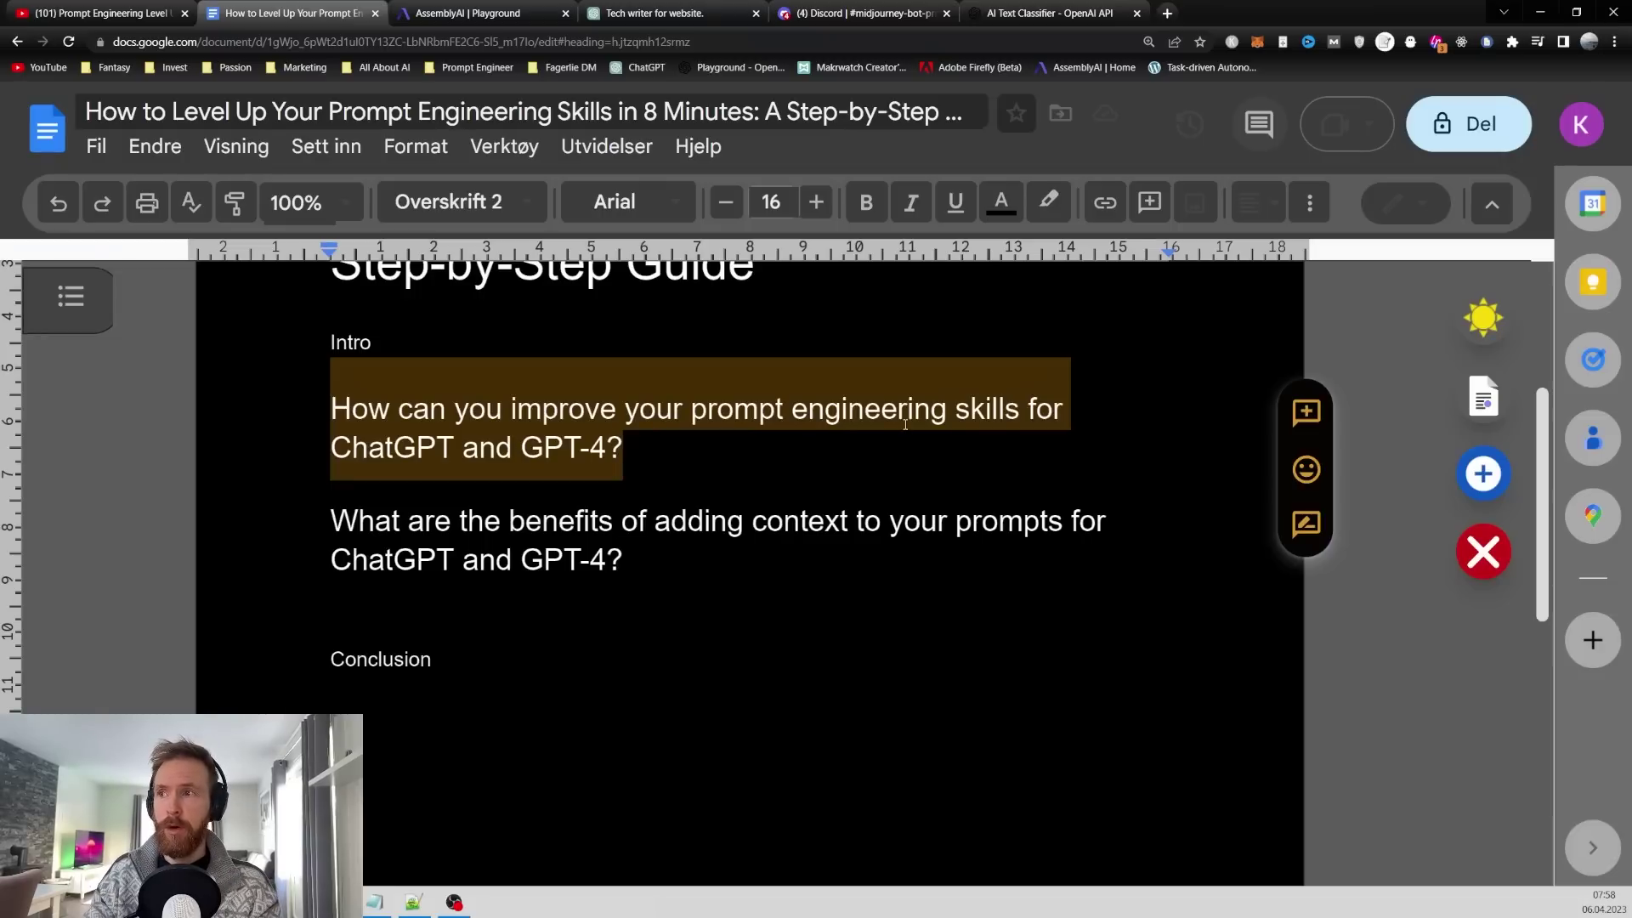
click(652, 453)
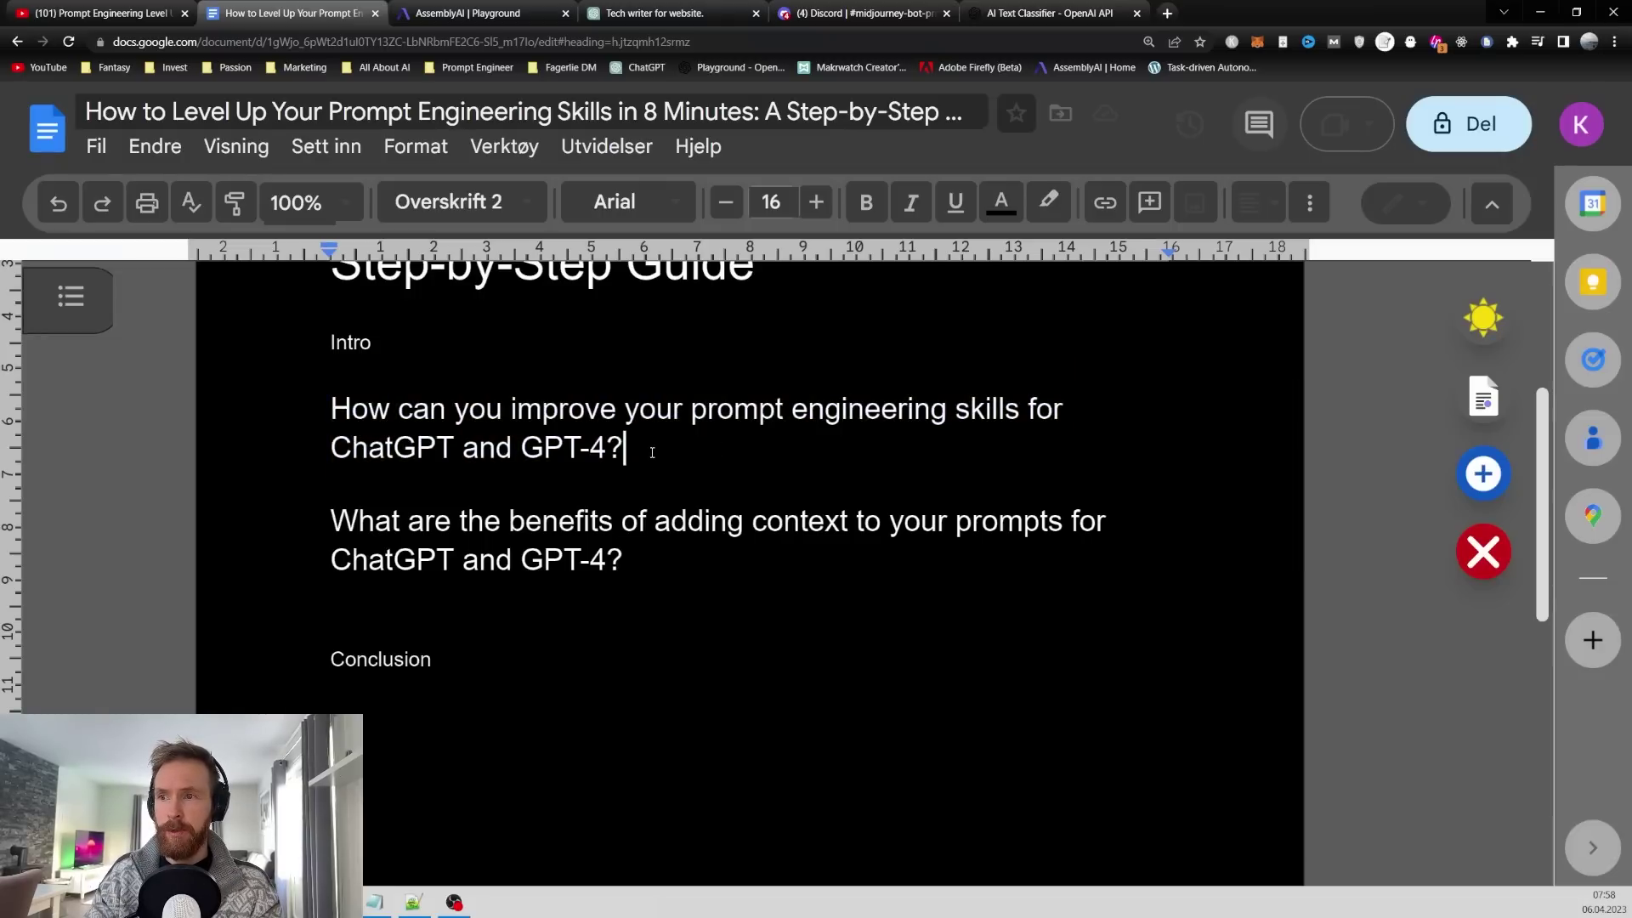
drag(660, 565, 328, 532)
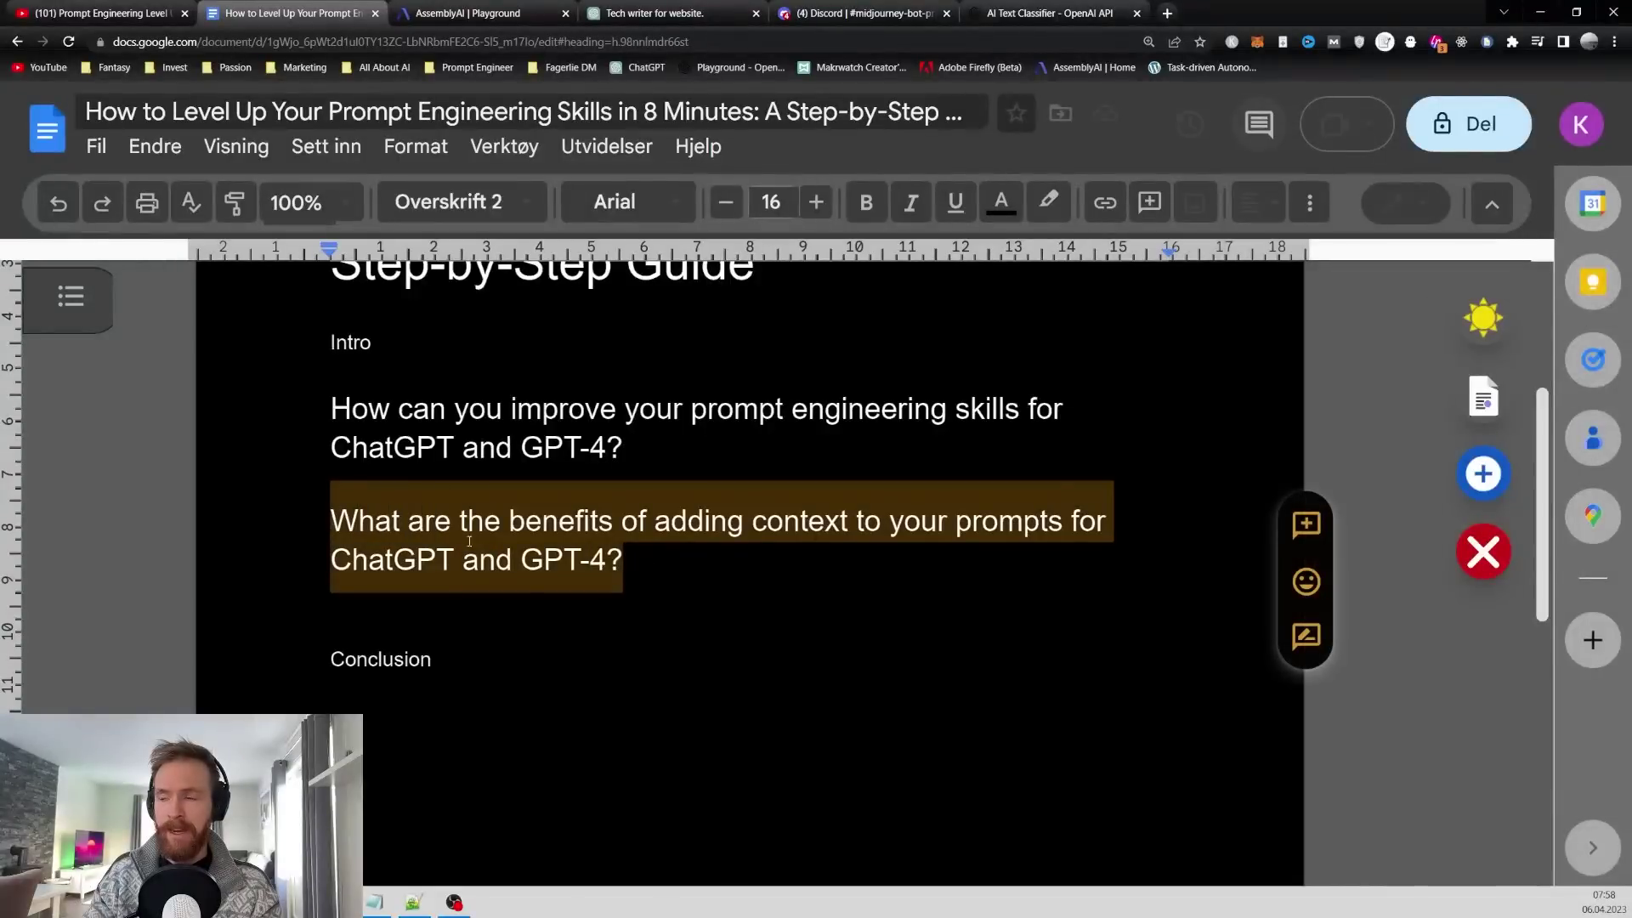
click(703, 567)
drag(632, 453, 309, 414)
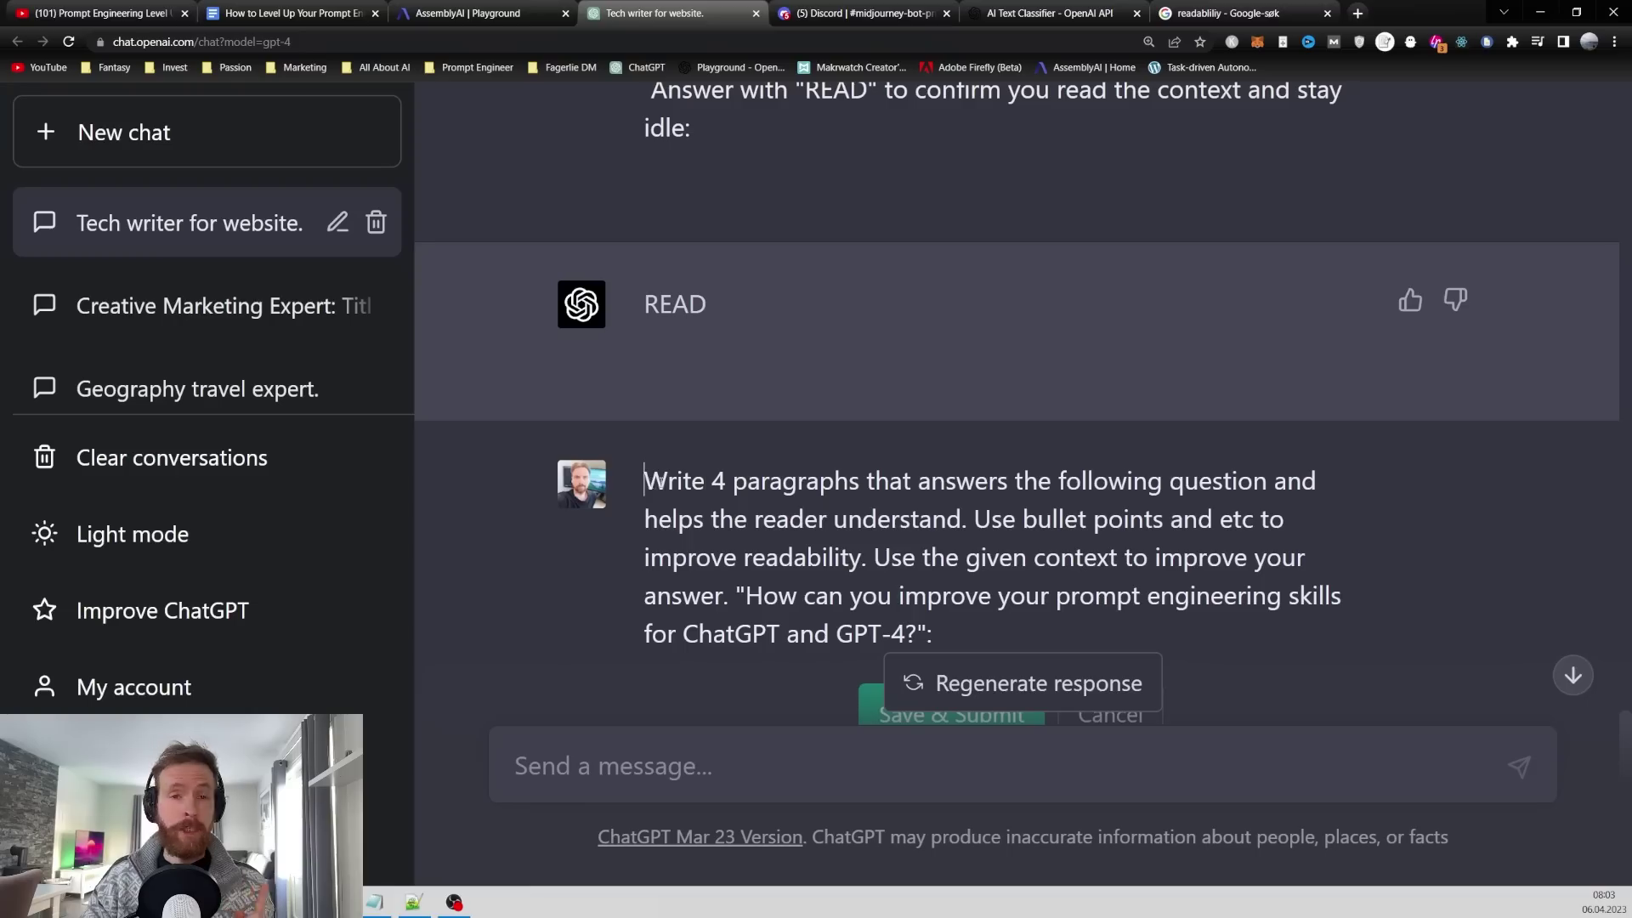
- Resubmit the edited prompt asking for 4 paragraphs and read through GPT-4's bulleted answer
drag(643, 481, 1355, 597)
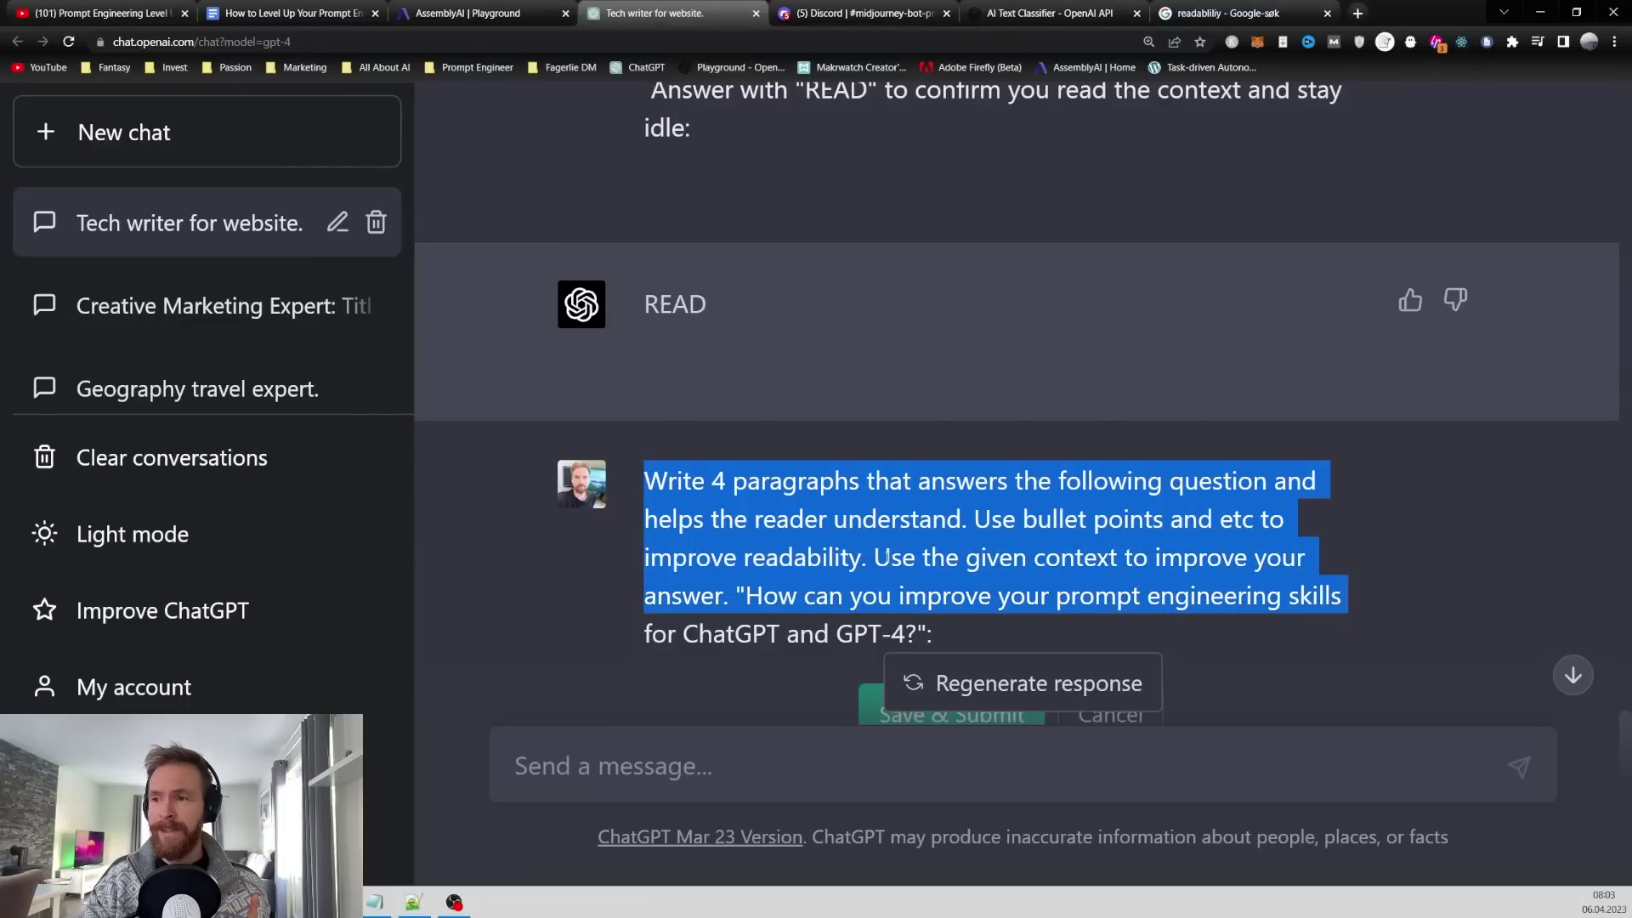
scroll(781, 535, down, 1)
scroll(907, 583, down, 1)
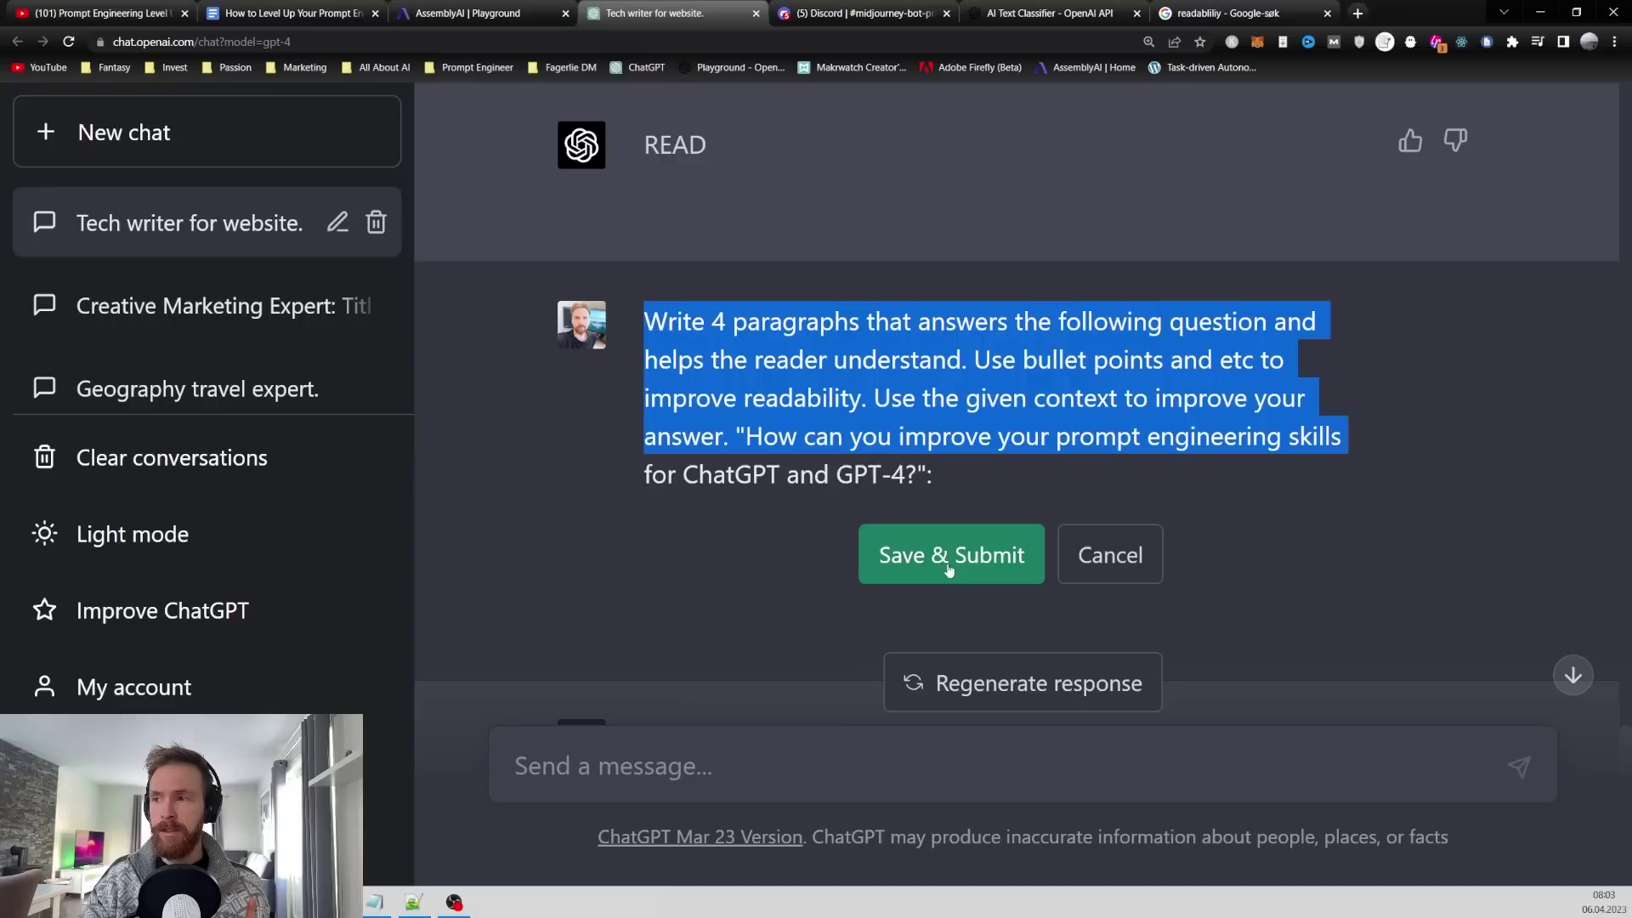
click(948, 557)
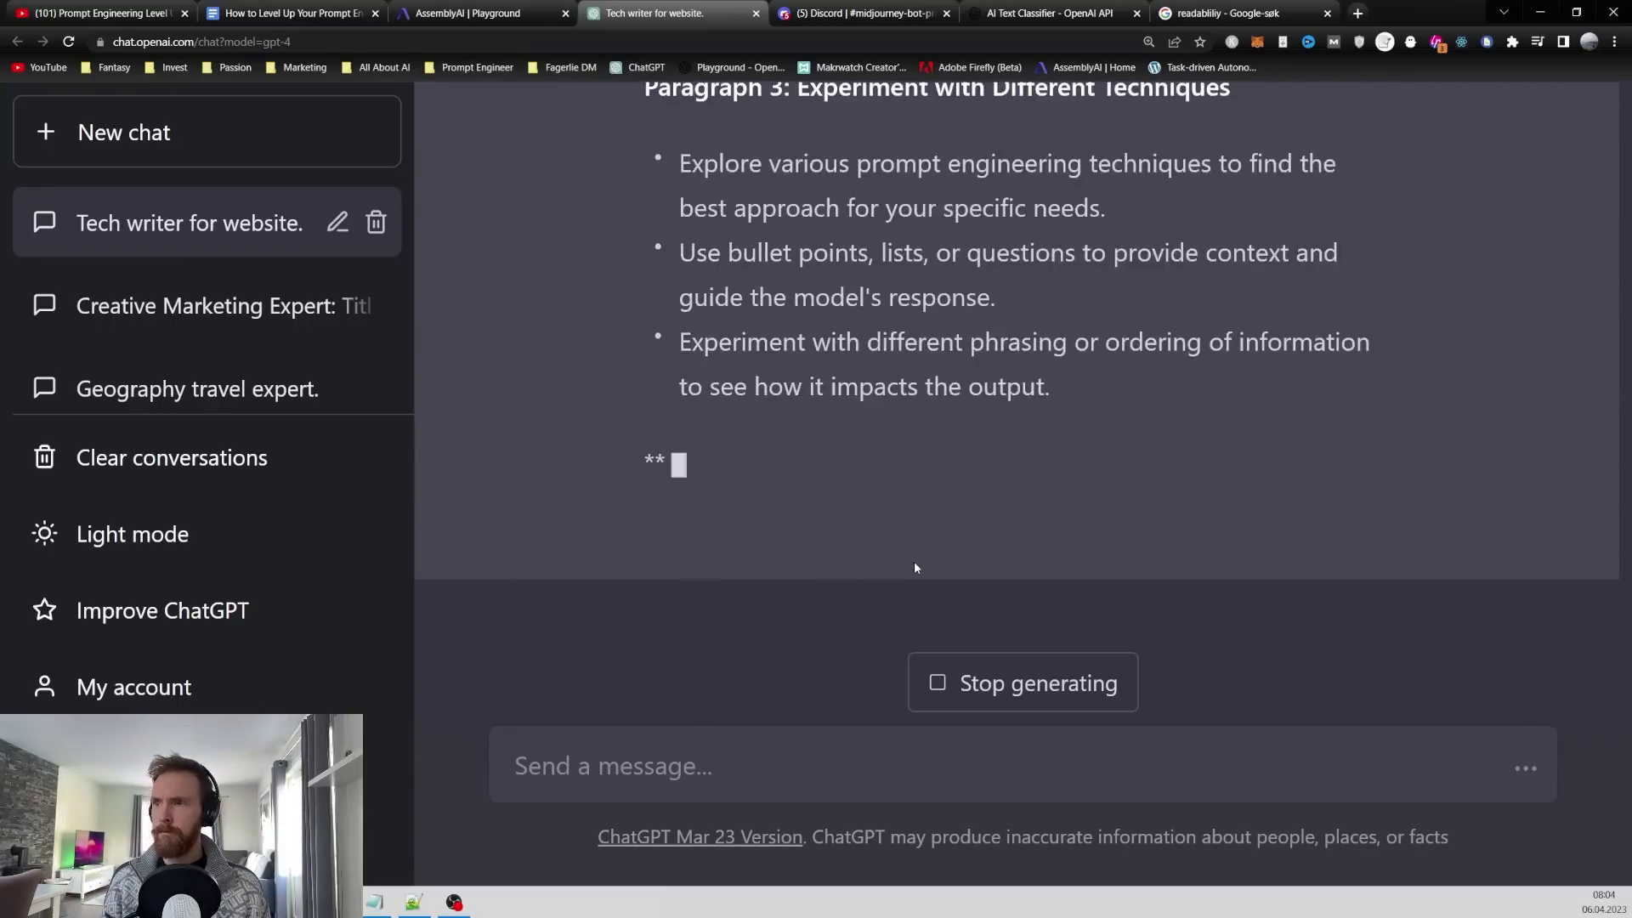
scroll(880, 428, up, 1)
scroll(881, 427, up, 15)
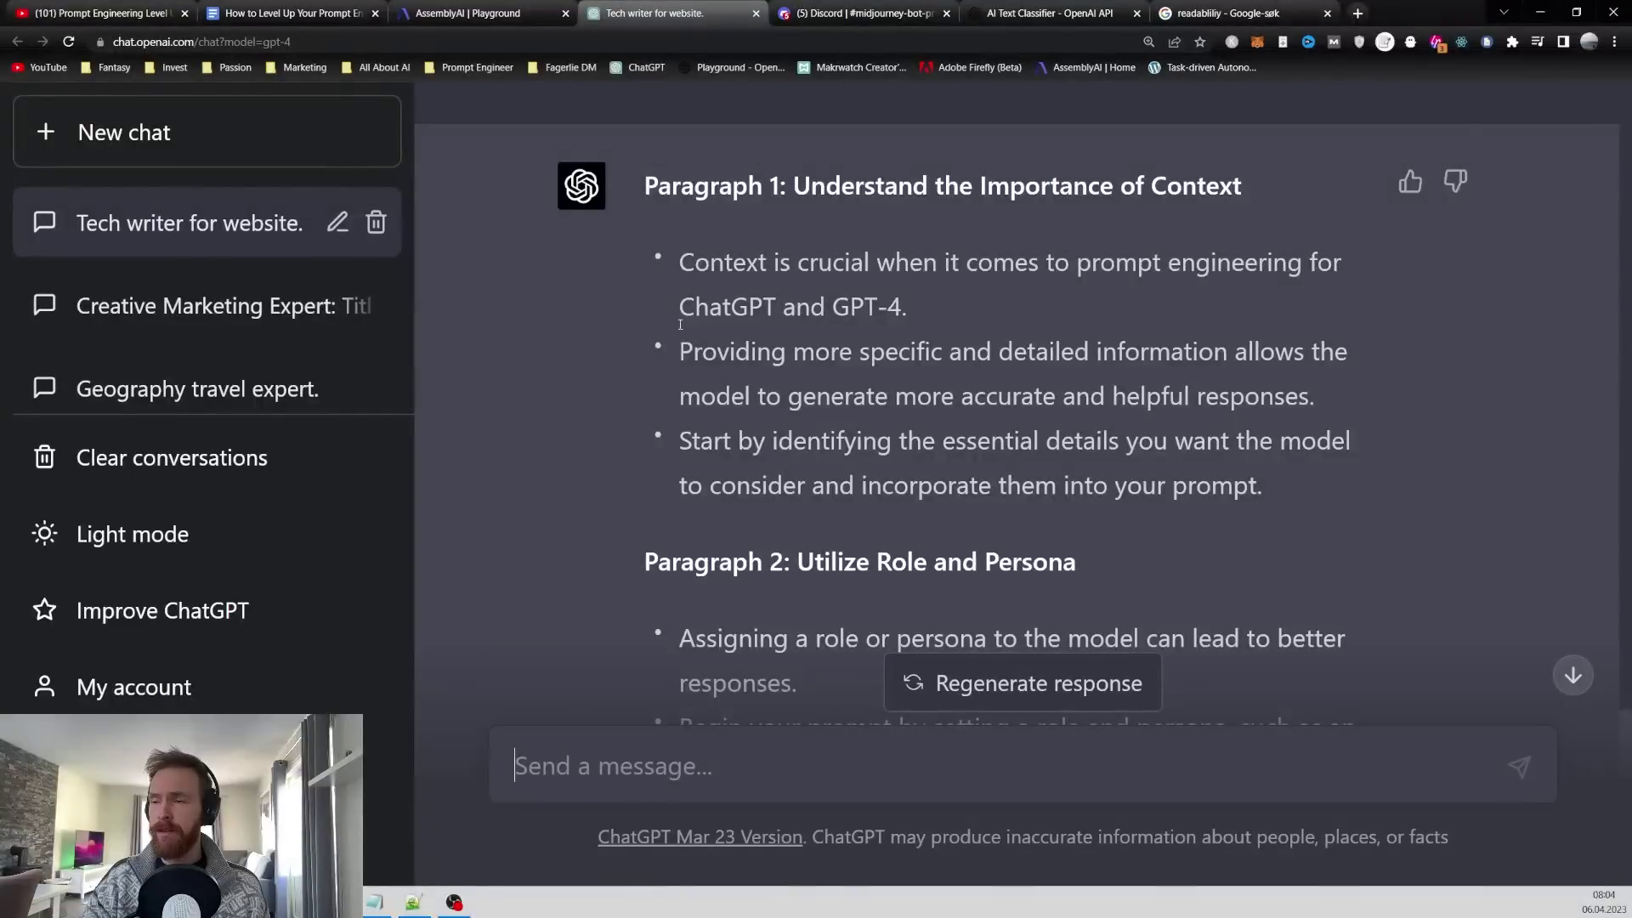
scroll(717, 333, down, 6)
scroll(728, 337, down, 6)
scroll(728, 339, down, 2)
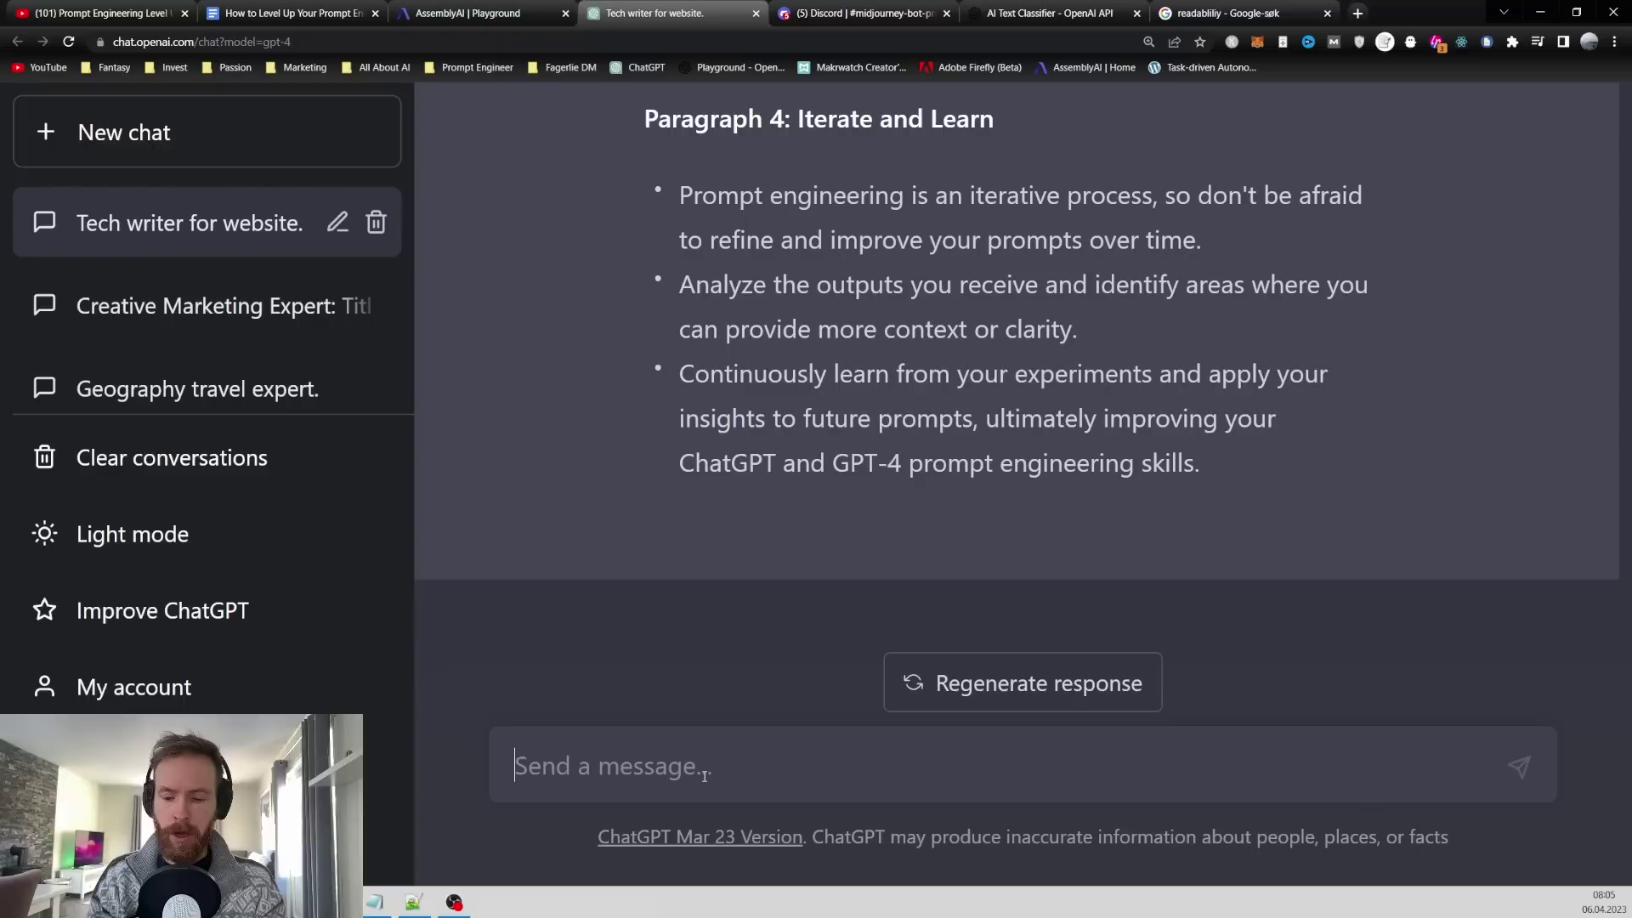
- Send the follow-up asking to rewrite the answer with simple examples, then select the new reply
text(Great. That was good, rewrite the answer, but include some simple examples that demonstrates you points:)
drag(514, 727, 891, 758)
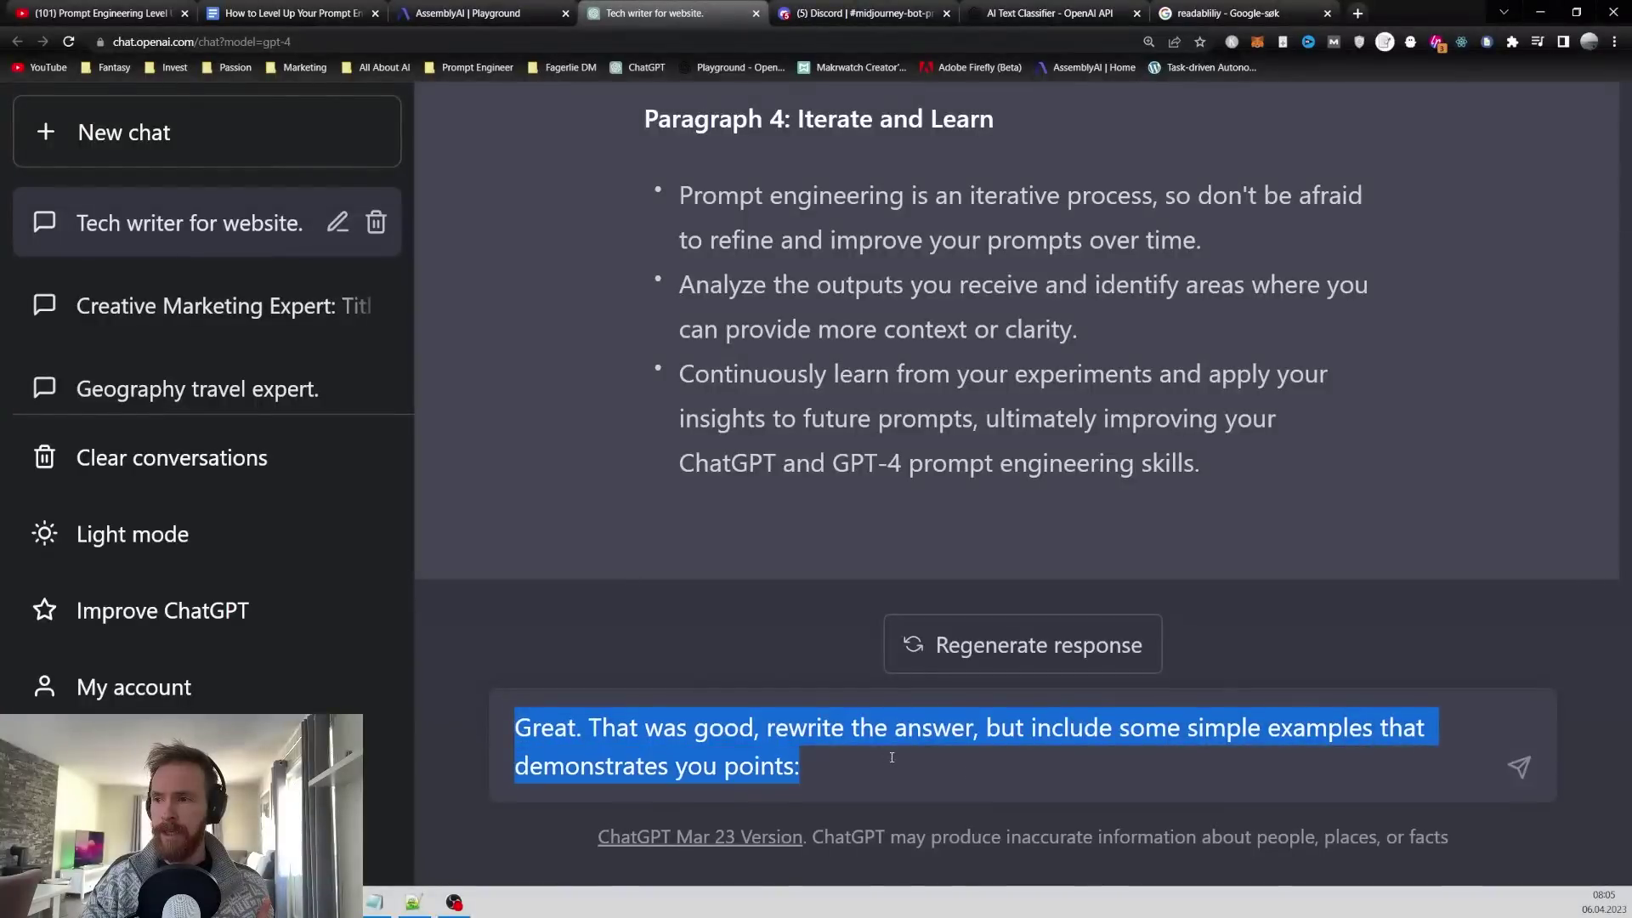
click(814, 770)
click(1519, 767)
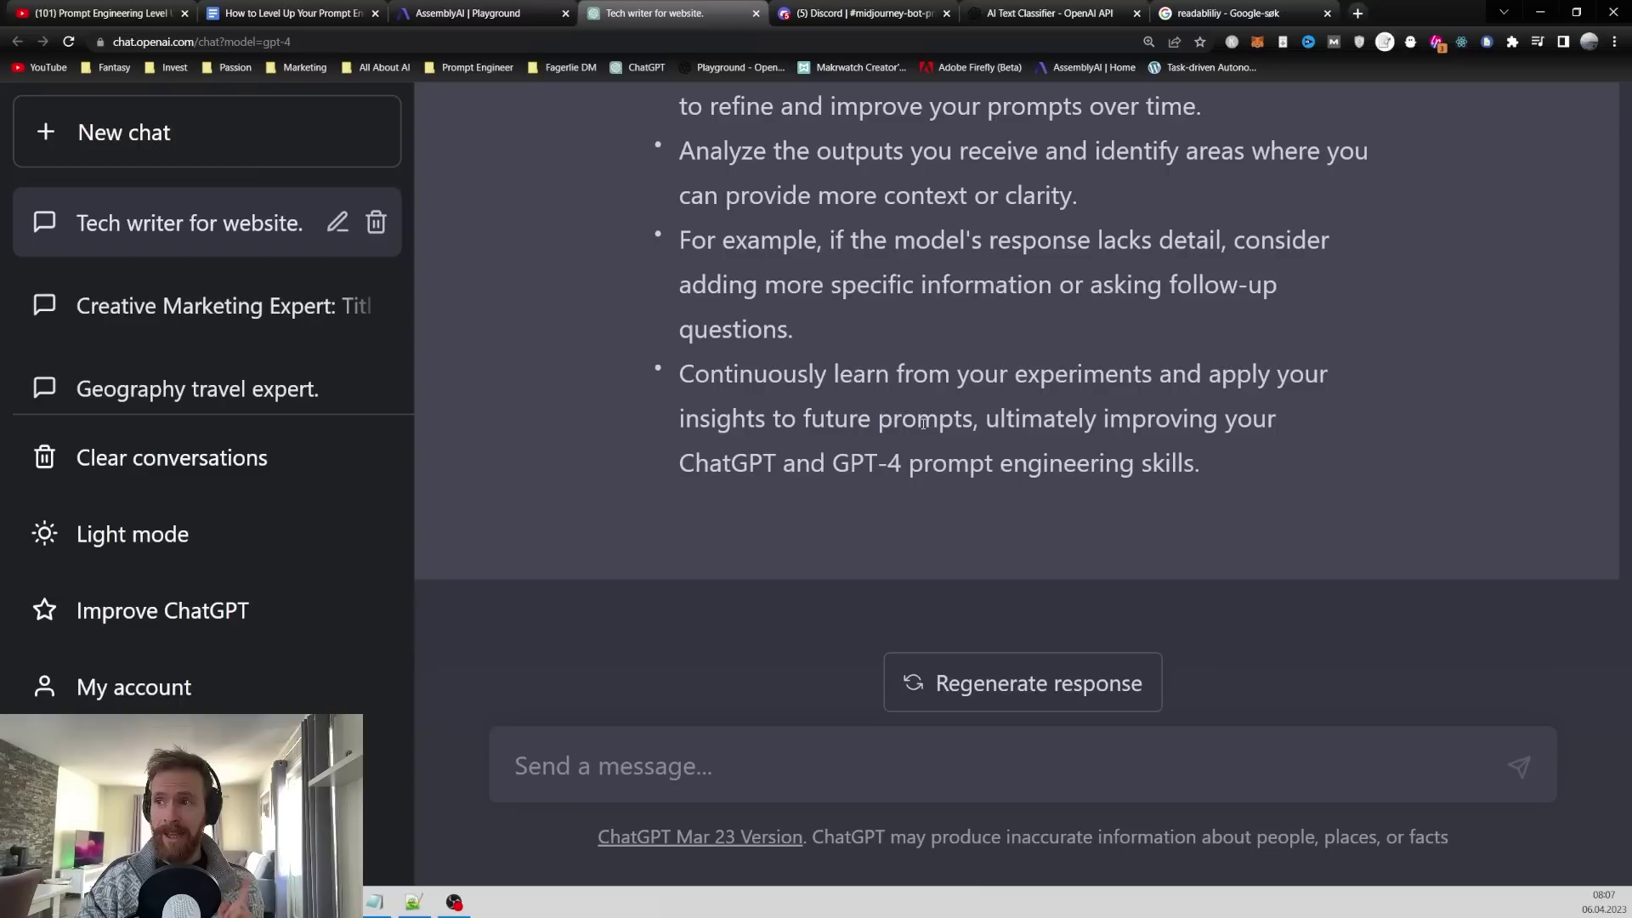
scroll(924, 422, up, 15)
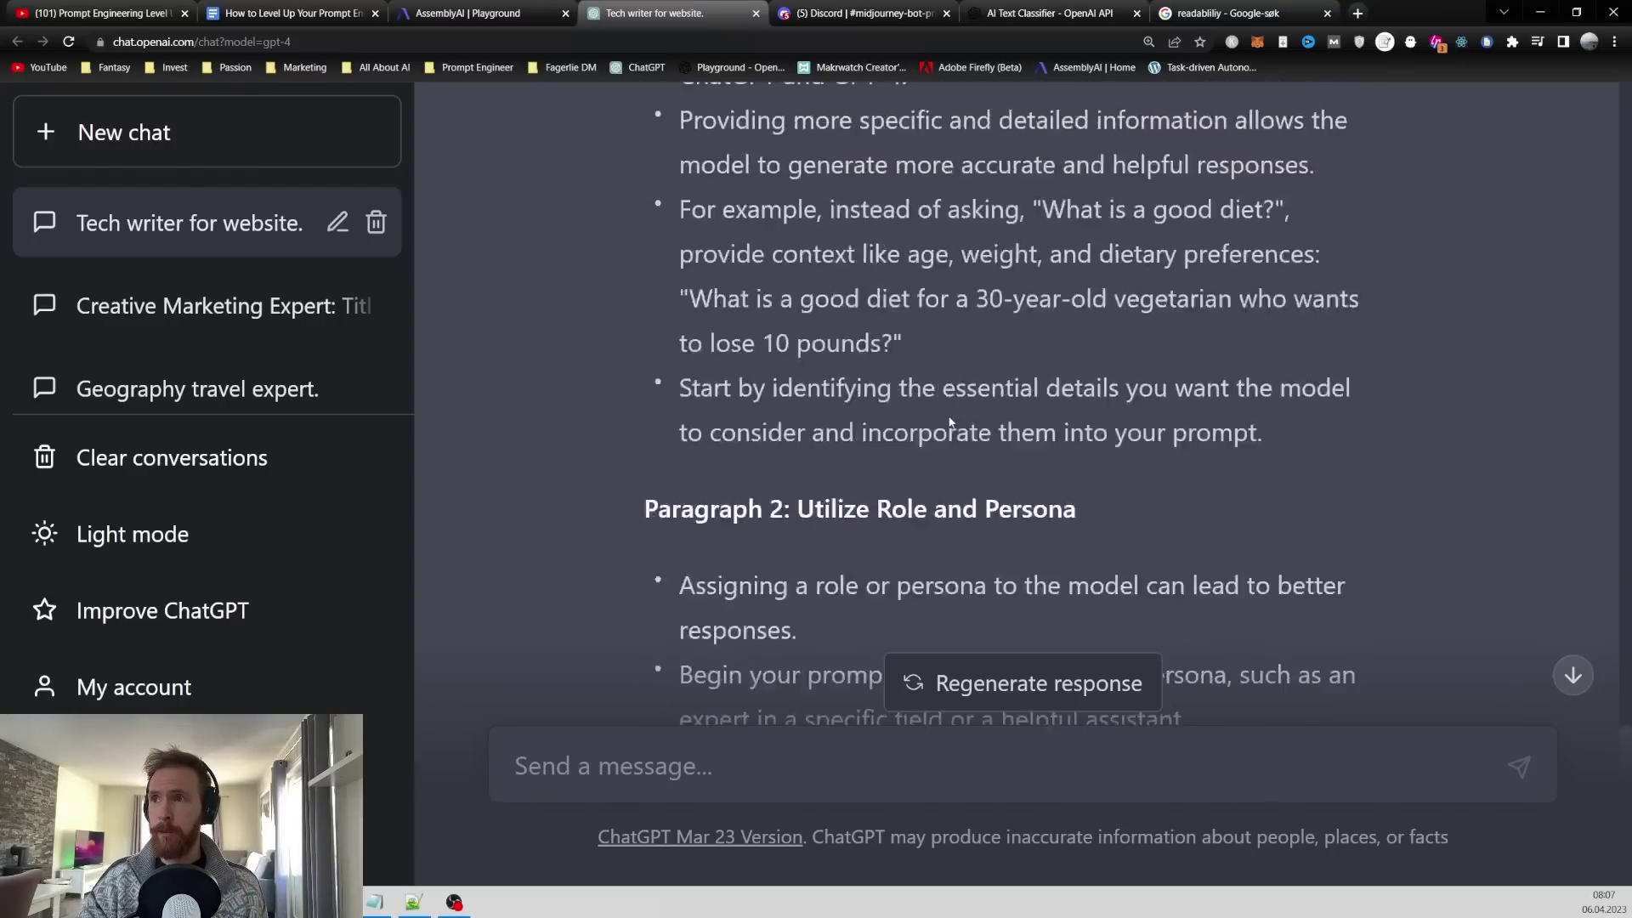
scroll(949, 420, up, 5)
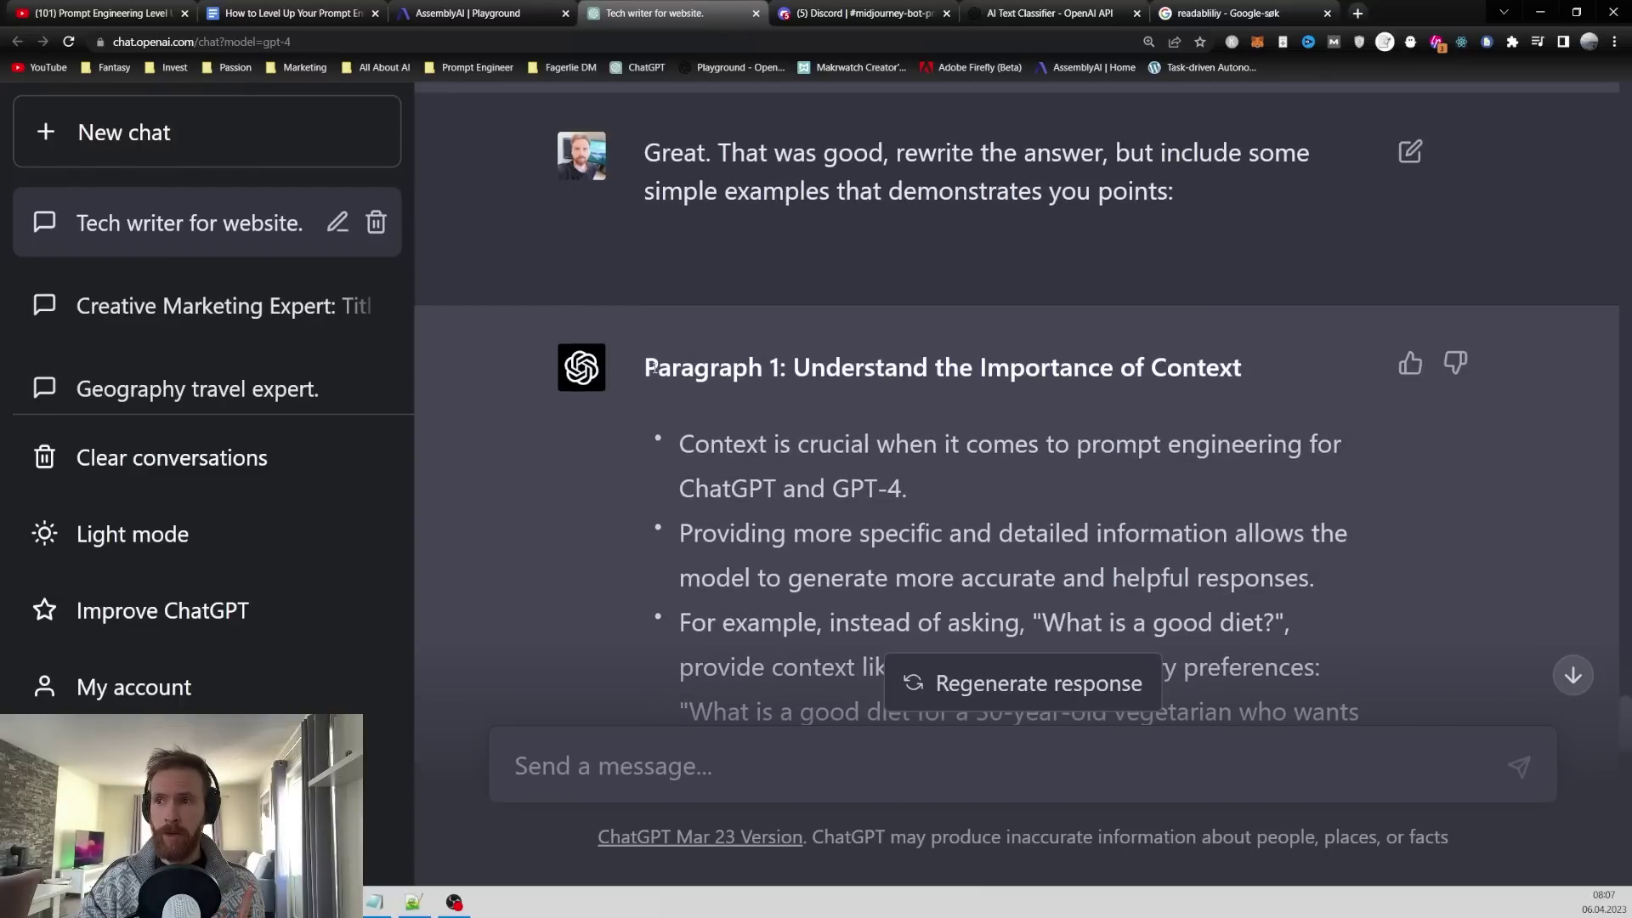
drag(650, 368, 1216, 463)
scroll(1122, 510, down, 15)
scroll(1217, 462, down, 4)
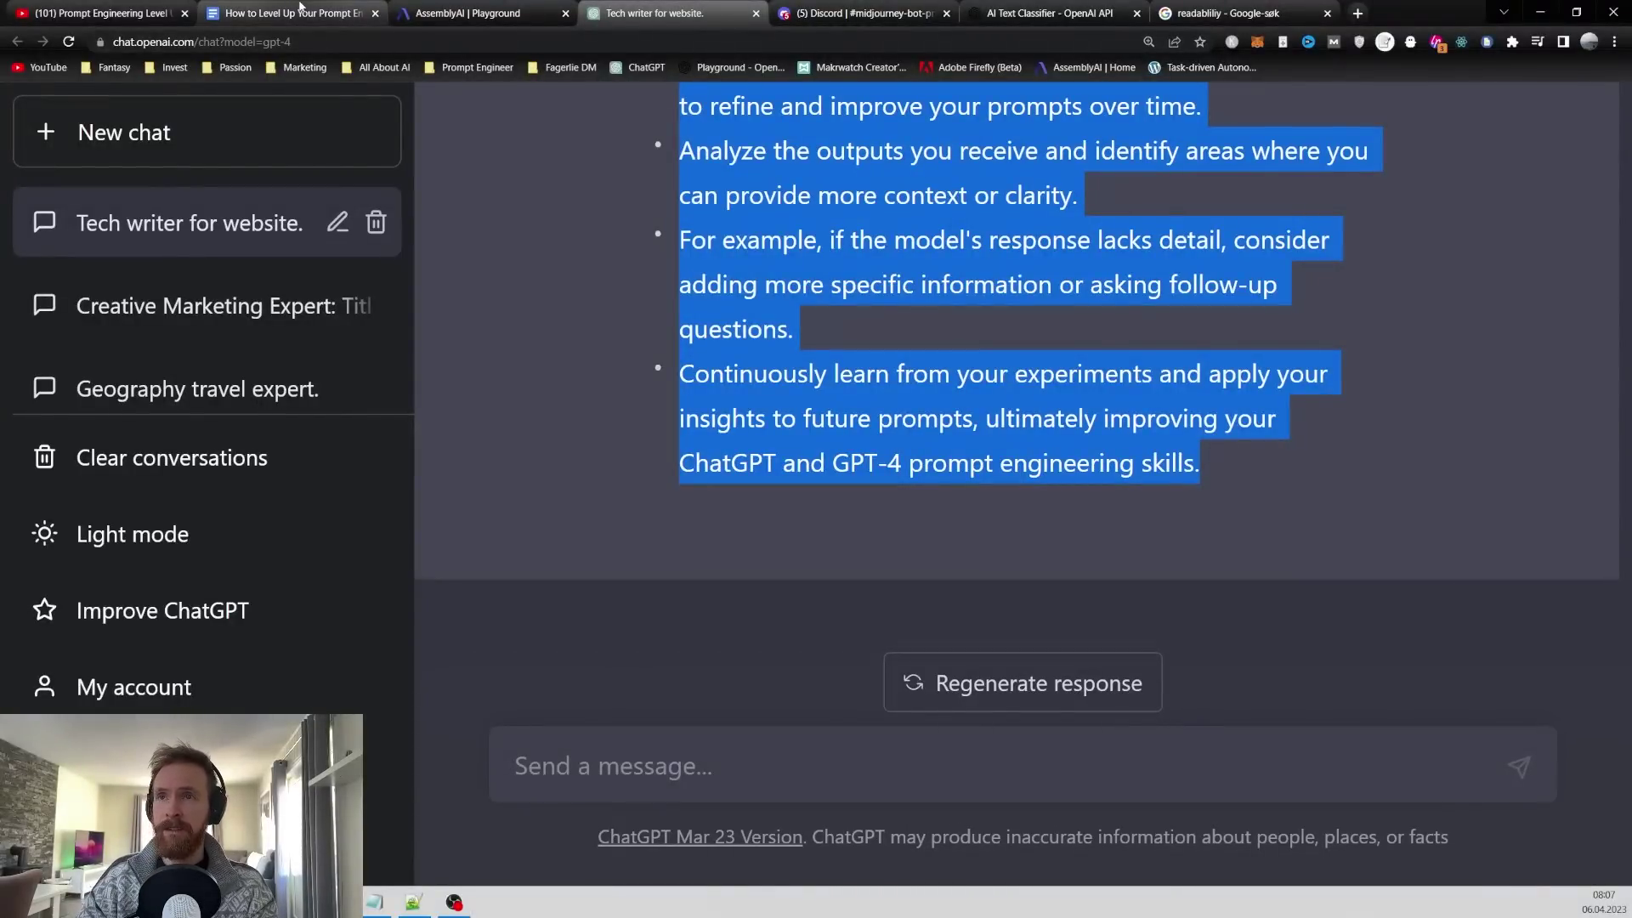
- Check the four example sections with Heading 3 titles and bullets, then select the adding-context question
click(300, 8)
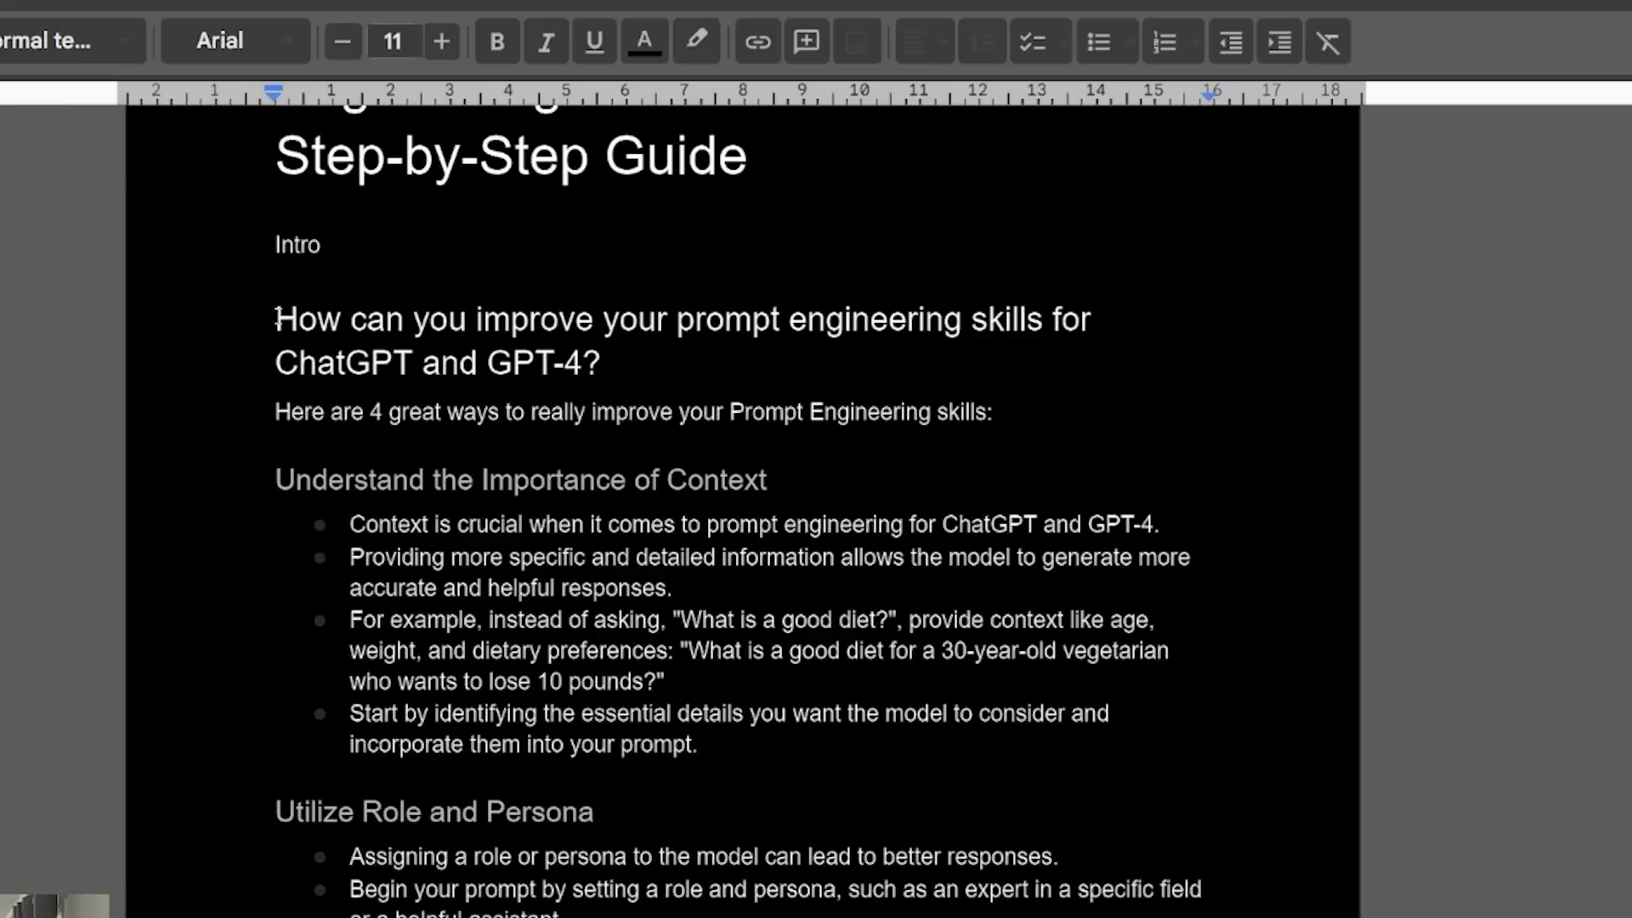
drag(277, 319, 1027, 412)
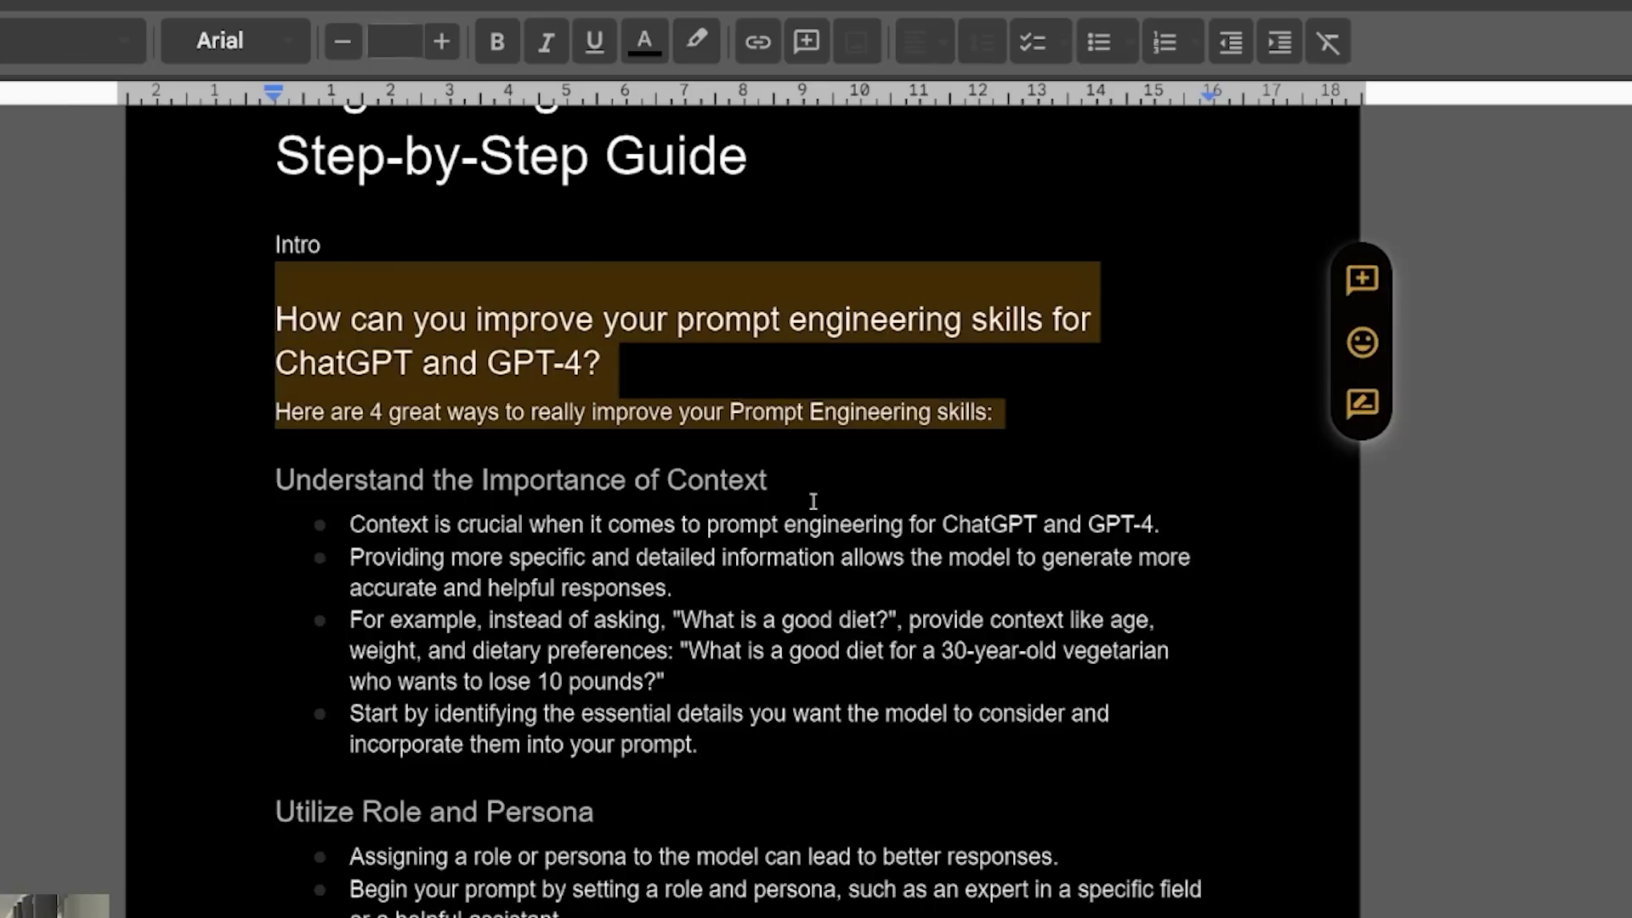
drag(780, 481, 273, 482)
scroll(612, 476, down, 5)
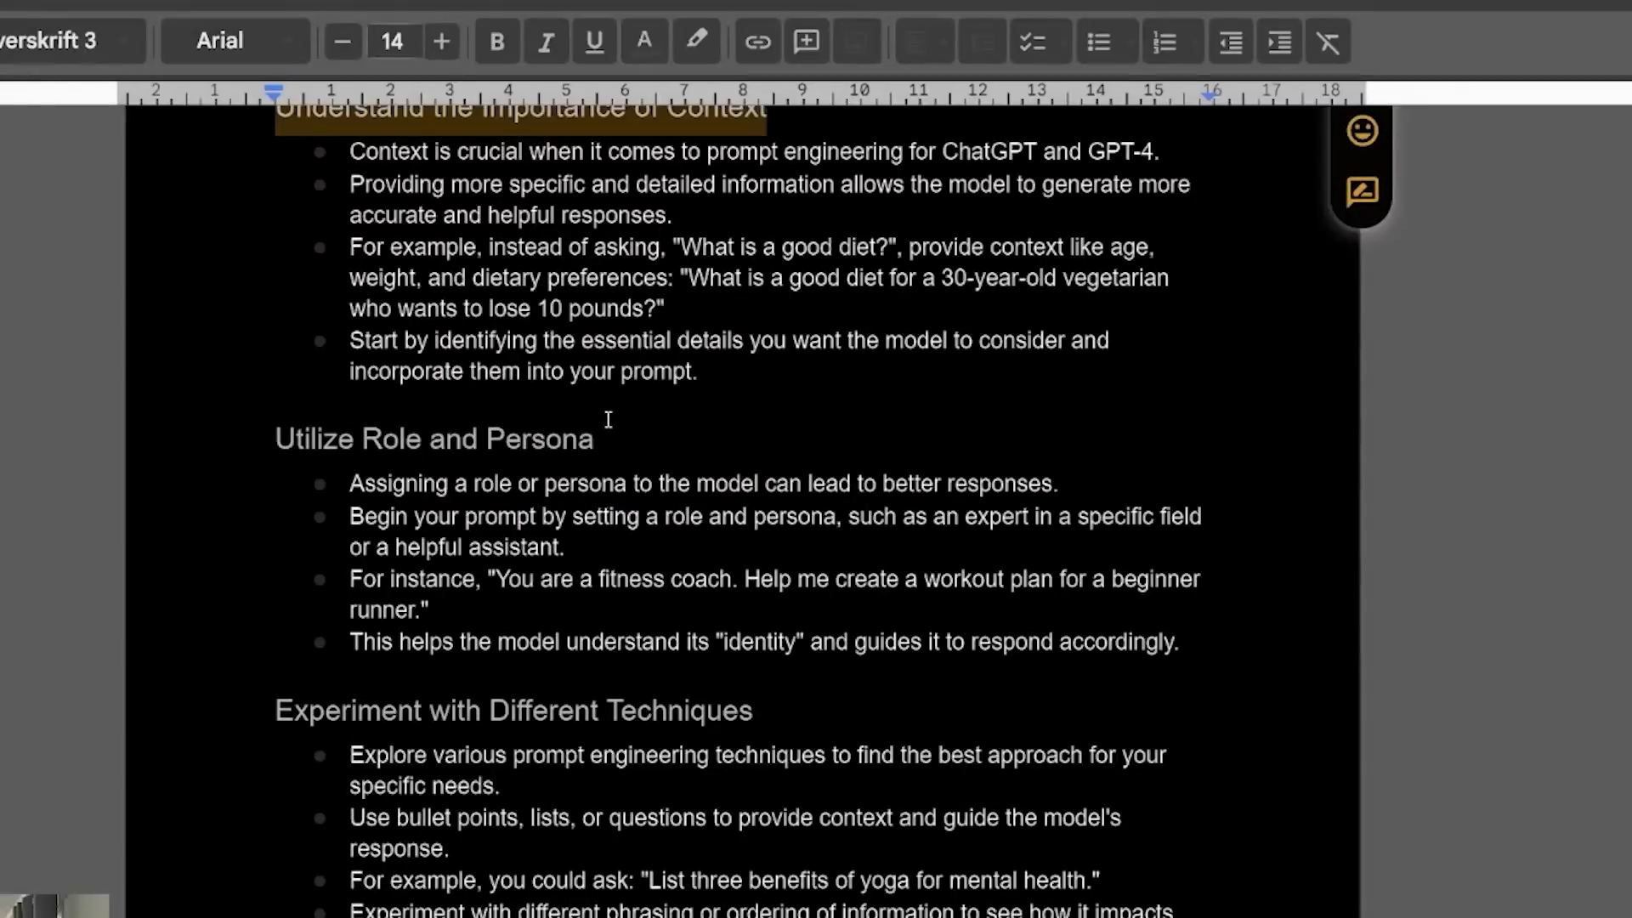
drag(609, 419, 170, 441)
drag(717, 383, 350, 151)
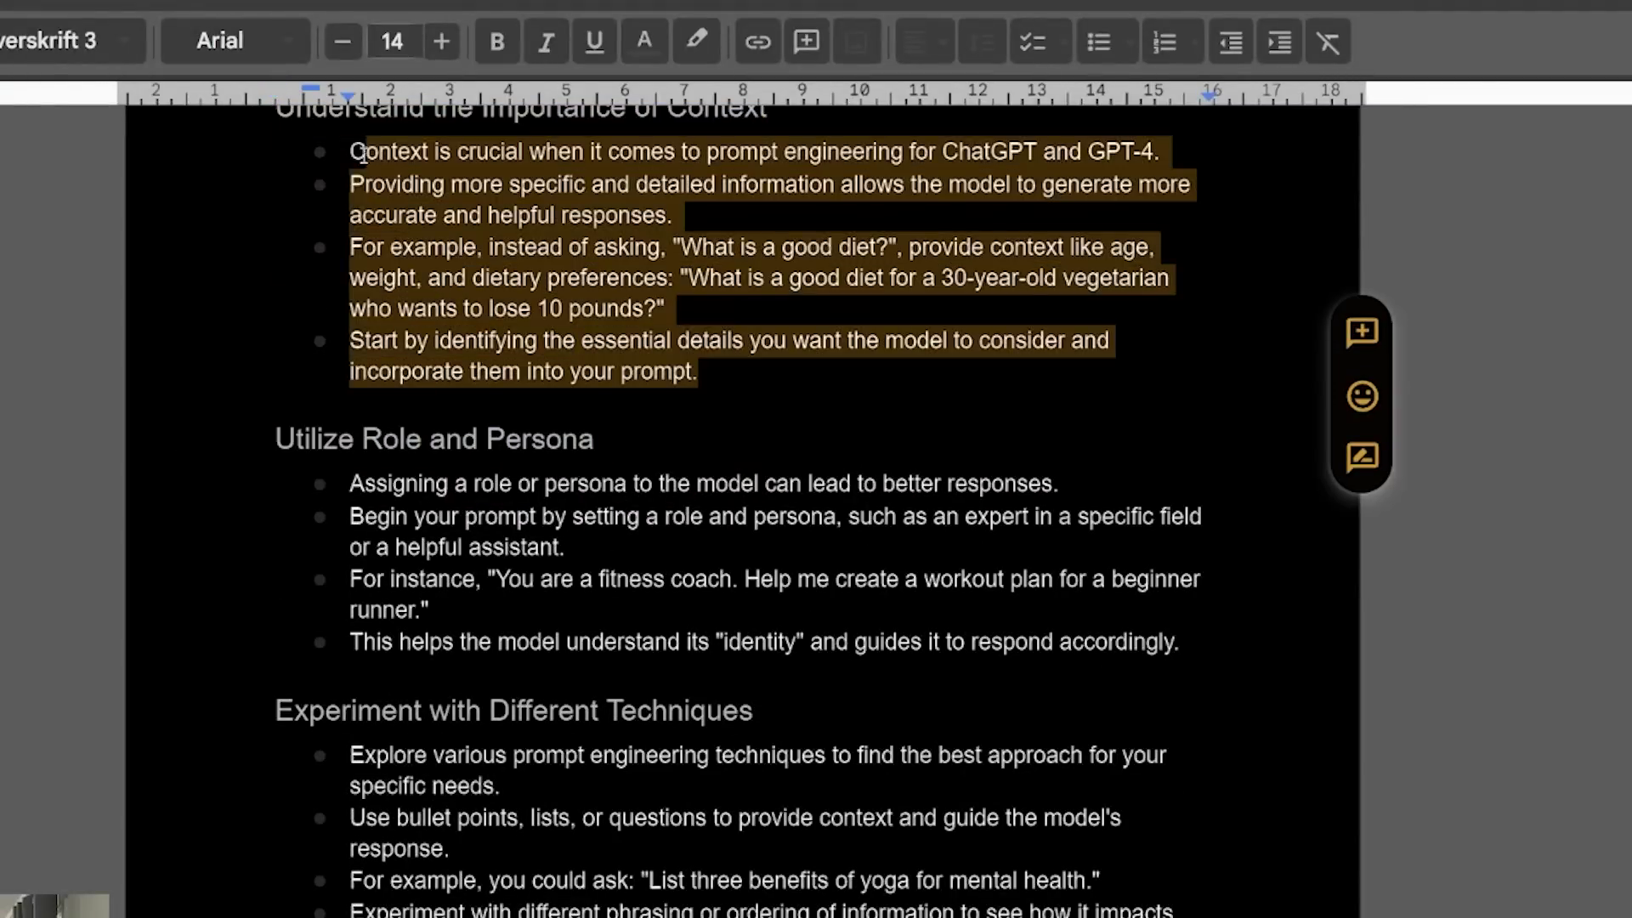
scroll(738, 364, down, 10)
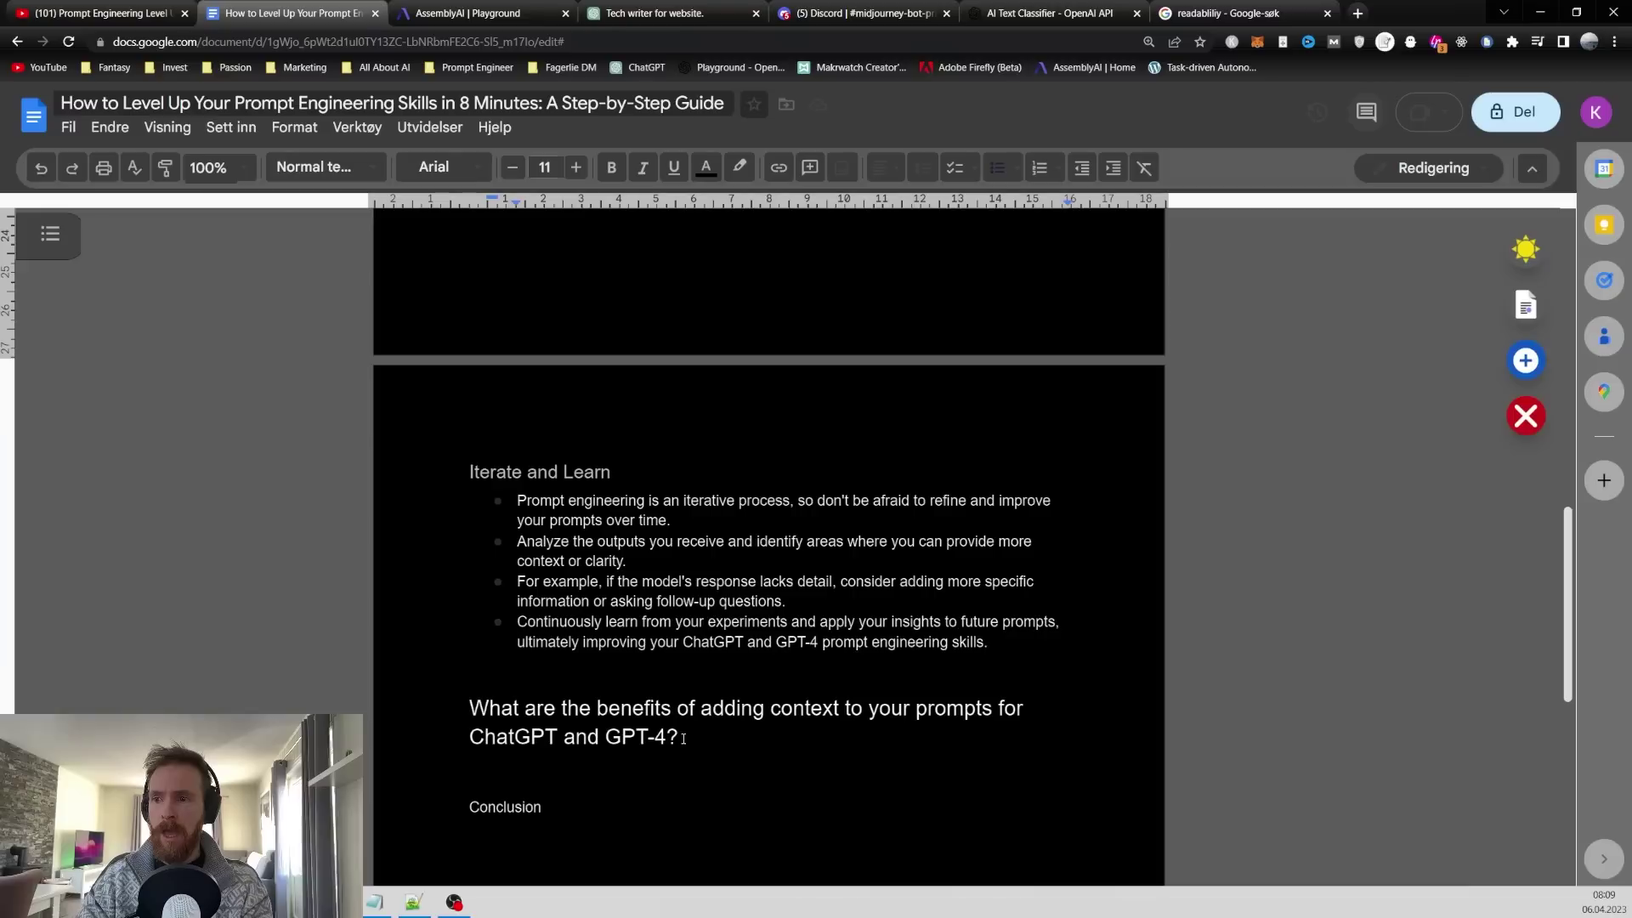
drag(601, 917, 212, 883)
key(ctrl+c)
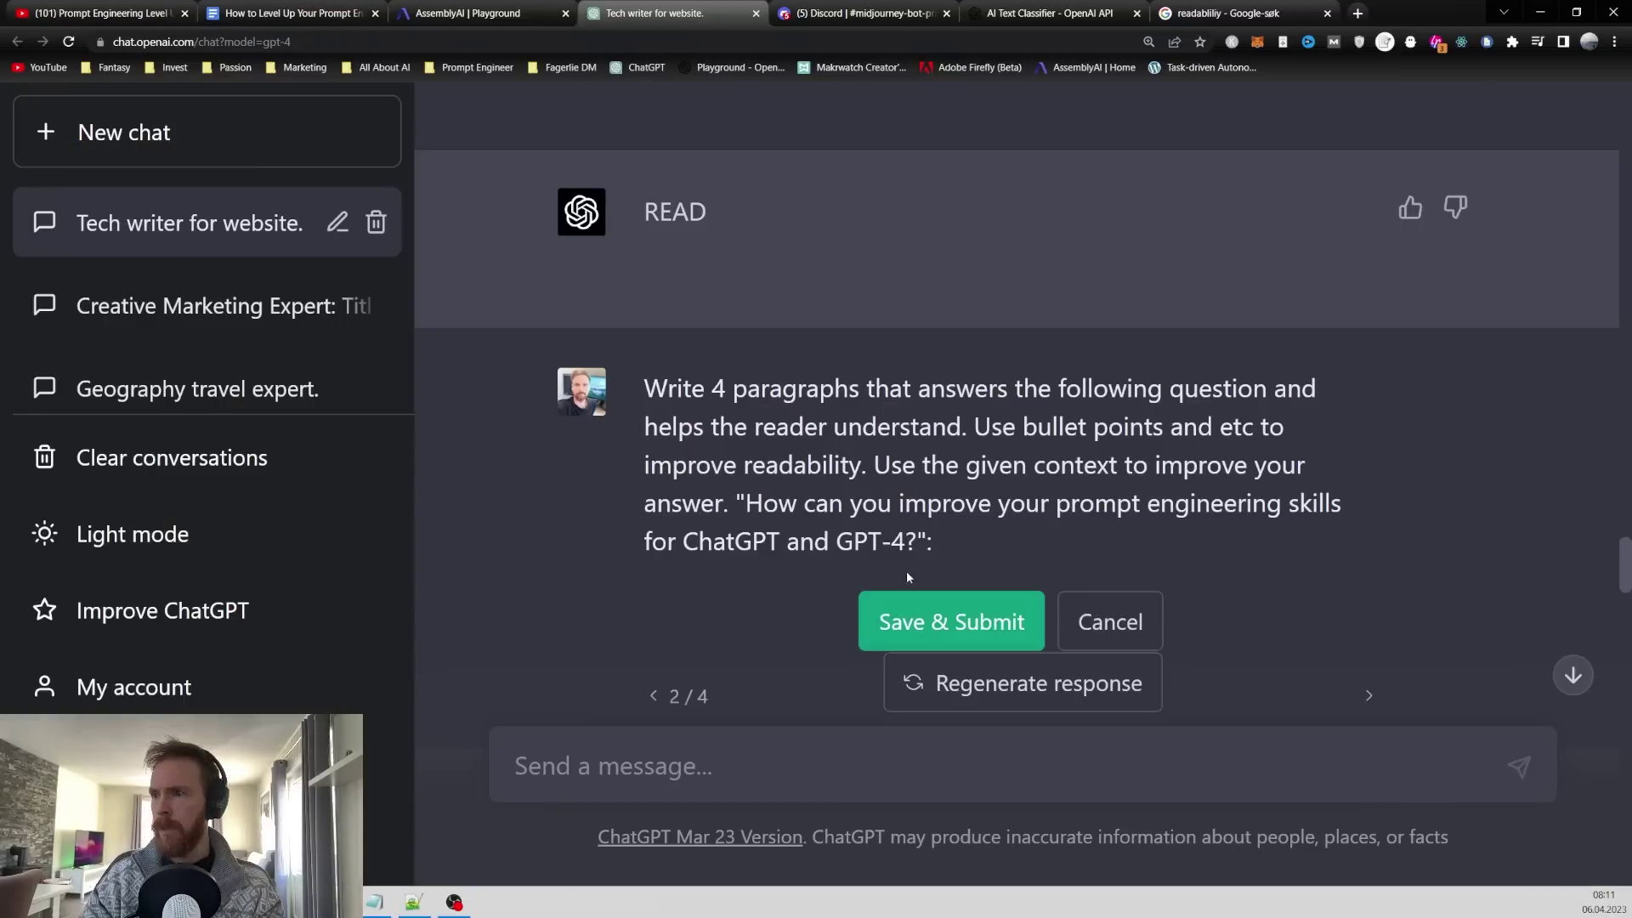
- Paste the adding-context question into the prompt and replace 'bullet points and etc' with 'simple examples'
drag(916, 541, 751, 503)
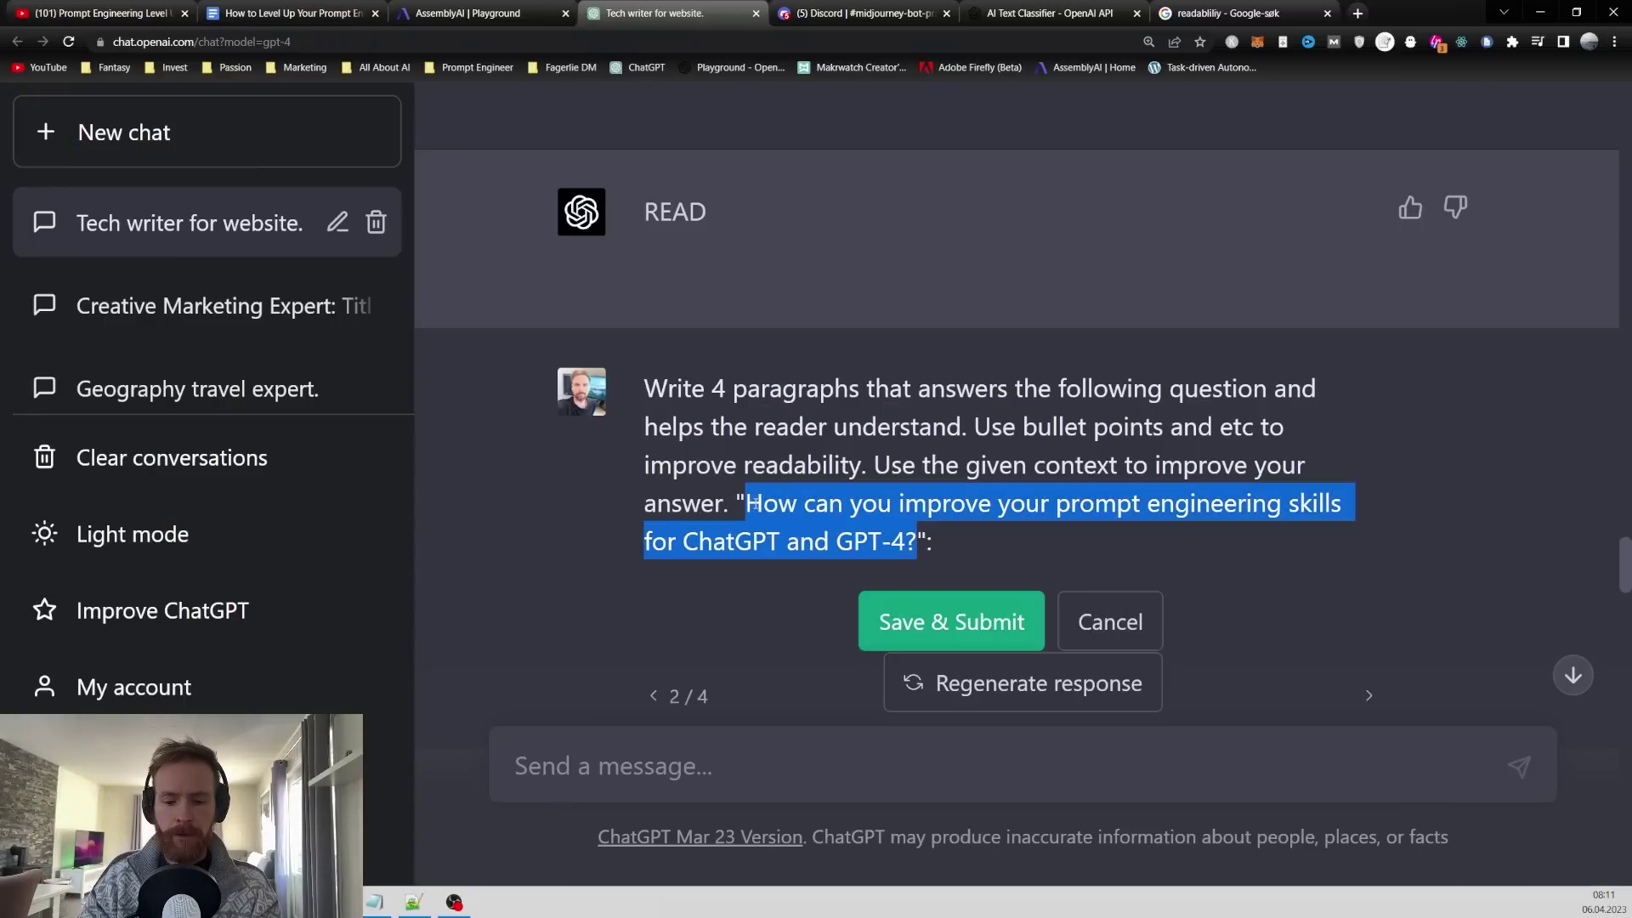
key(ctrl+v)
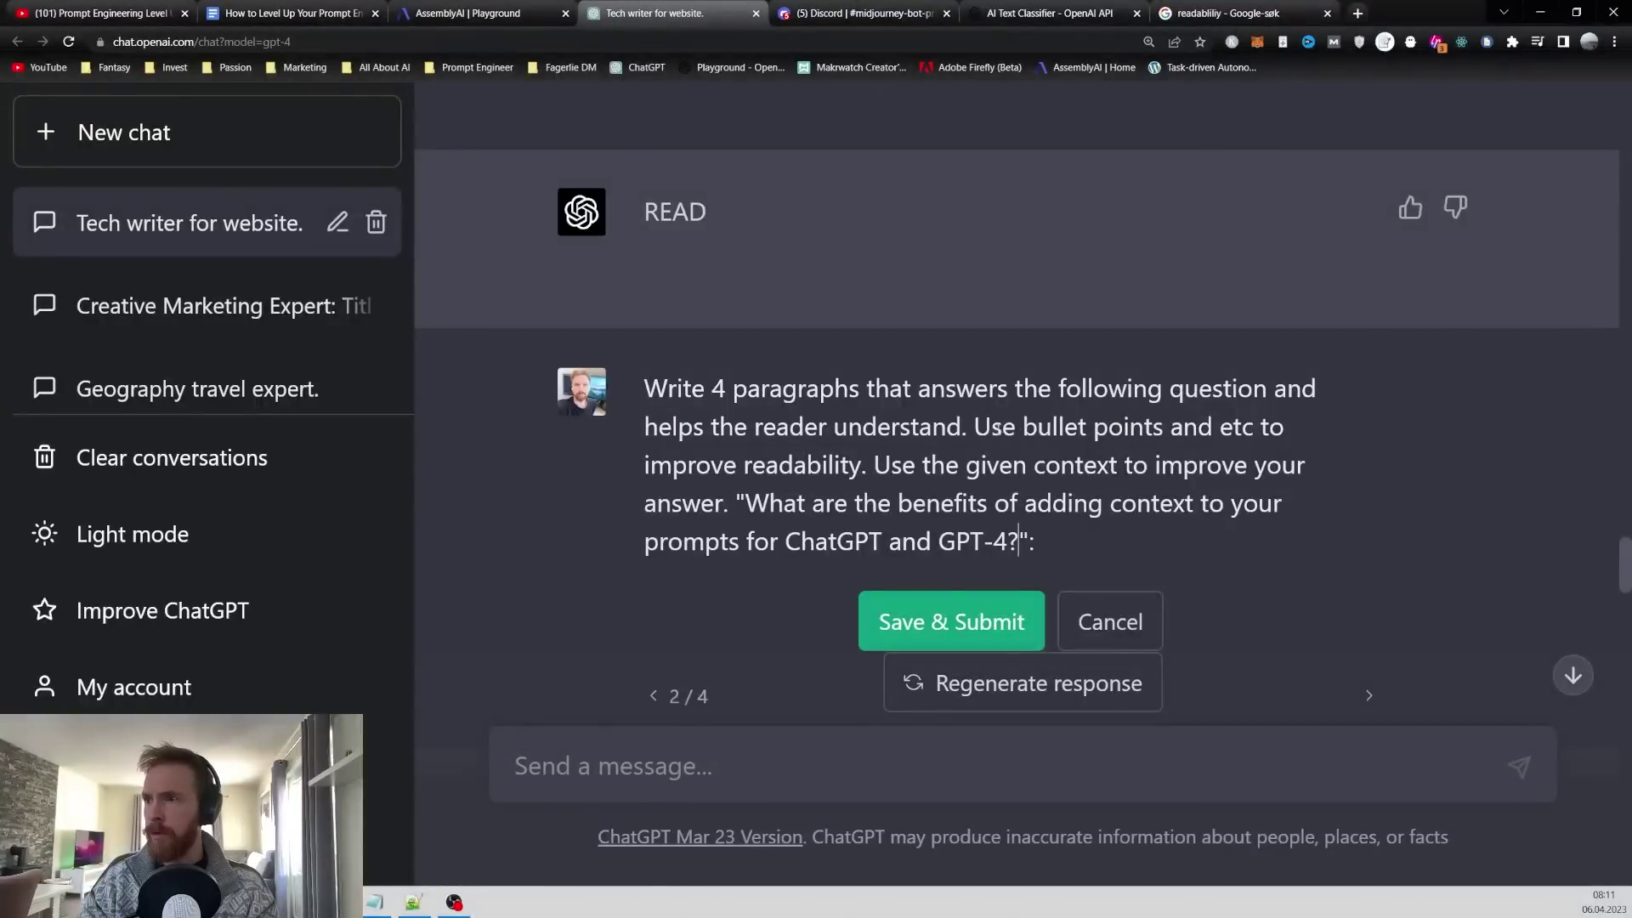
drag(974, 427, 1023, 441)
click(1225, 428)
text(simple ex)
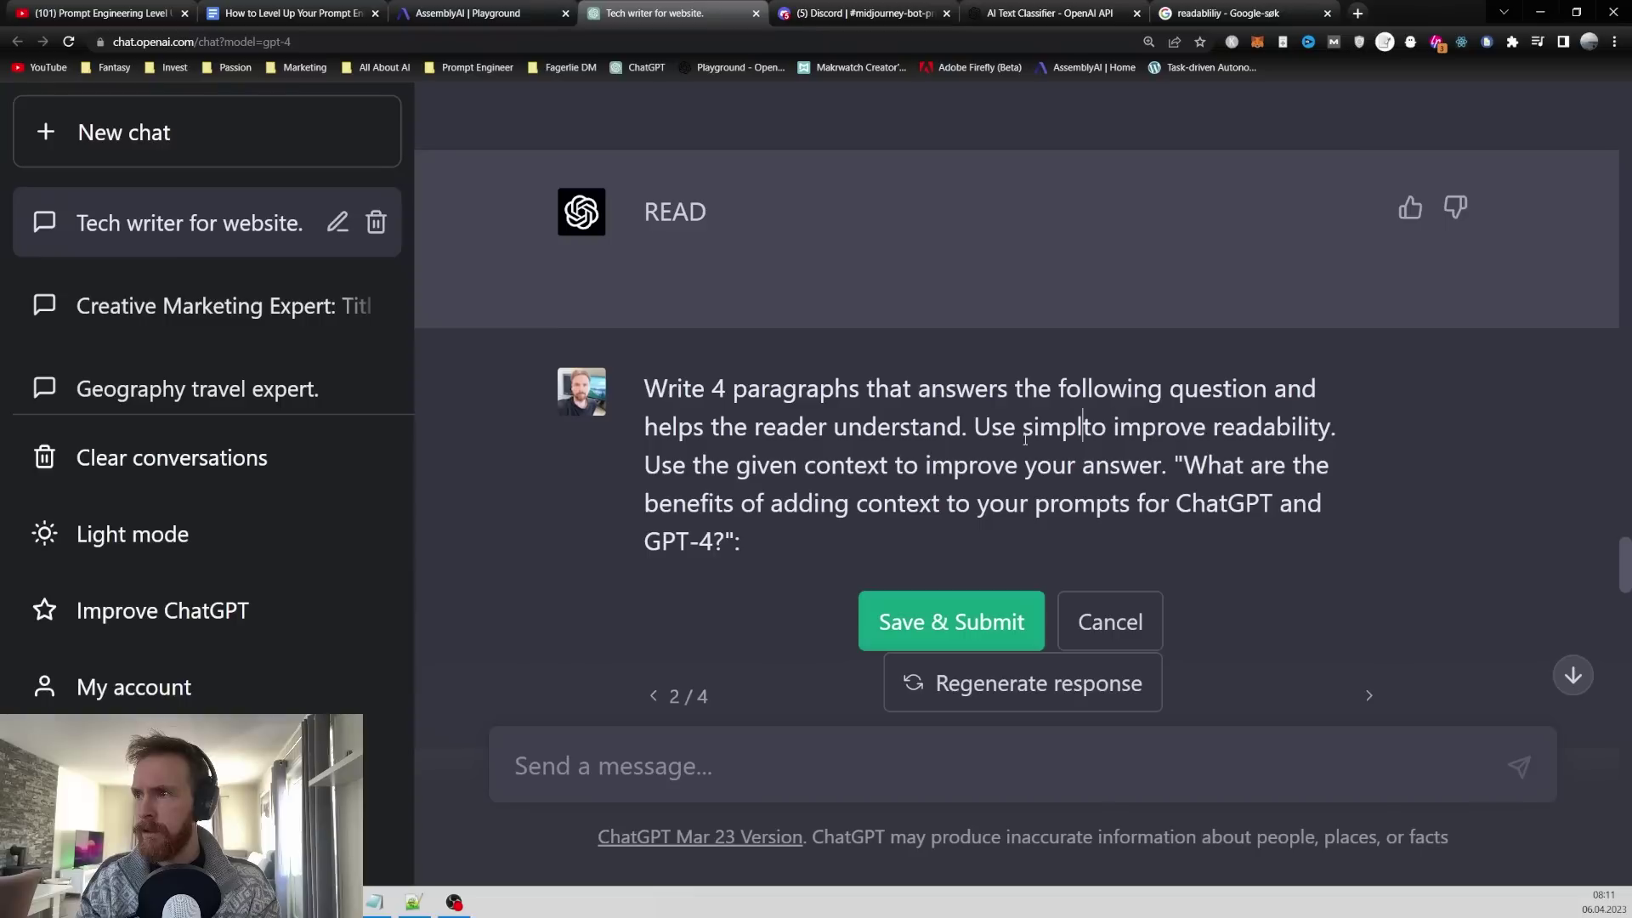
text(amples)
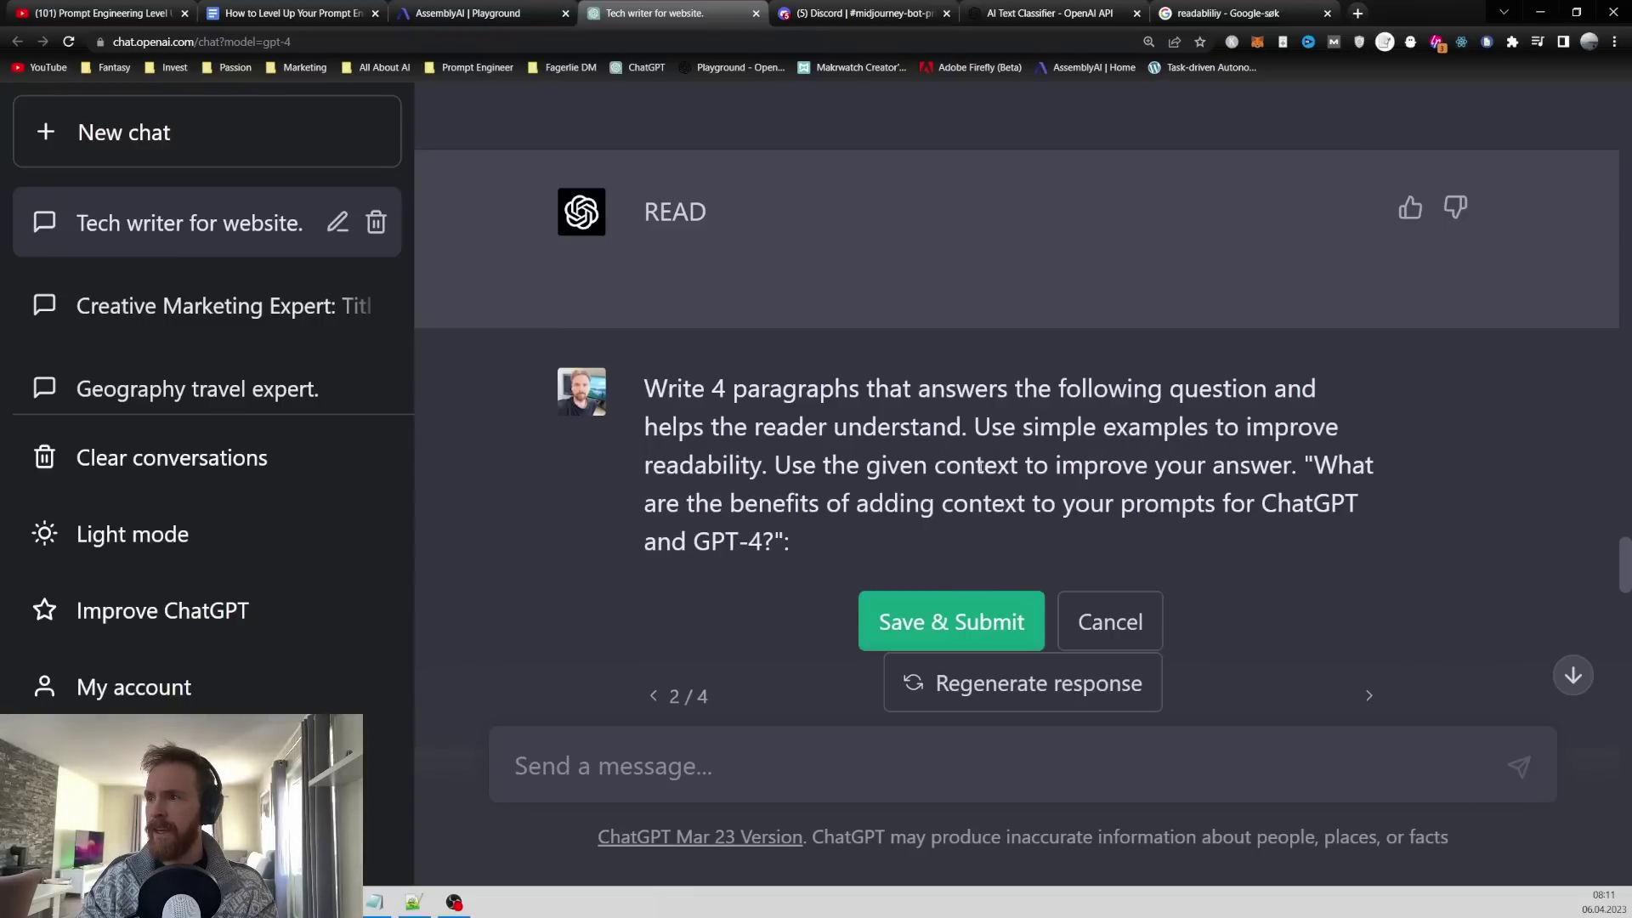
- Change the paragraph count from 4 to 3, resubmit, and copy GPT-4's new answer
click(725, 389)
key(BackSpace)
text(3)
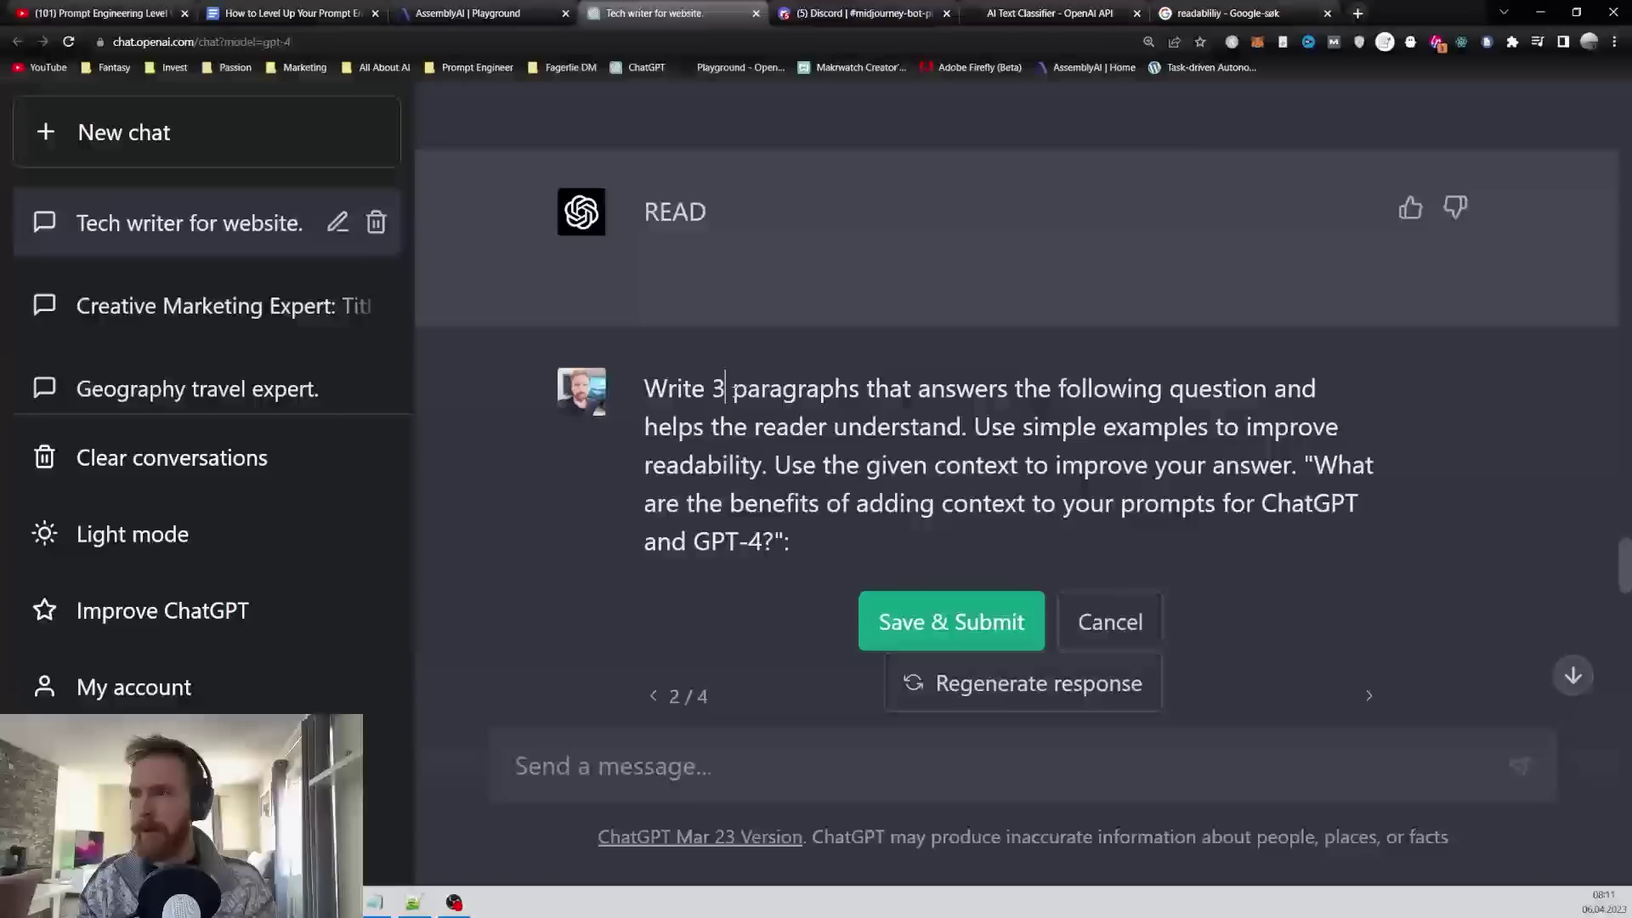
click(972, 625)
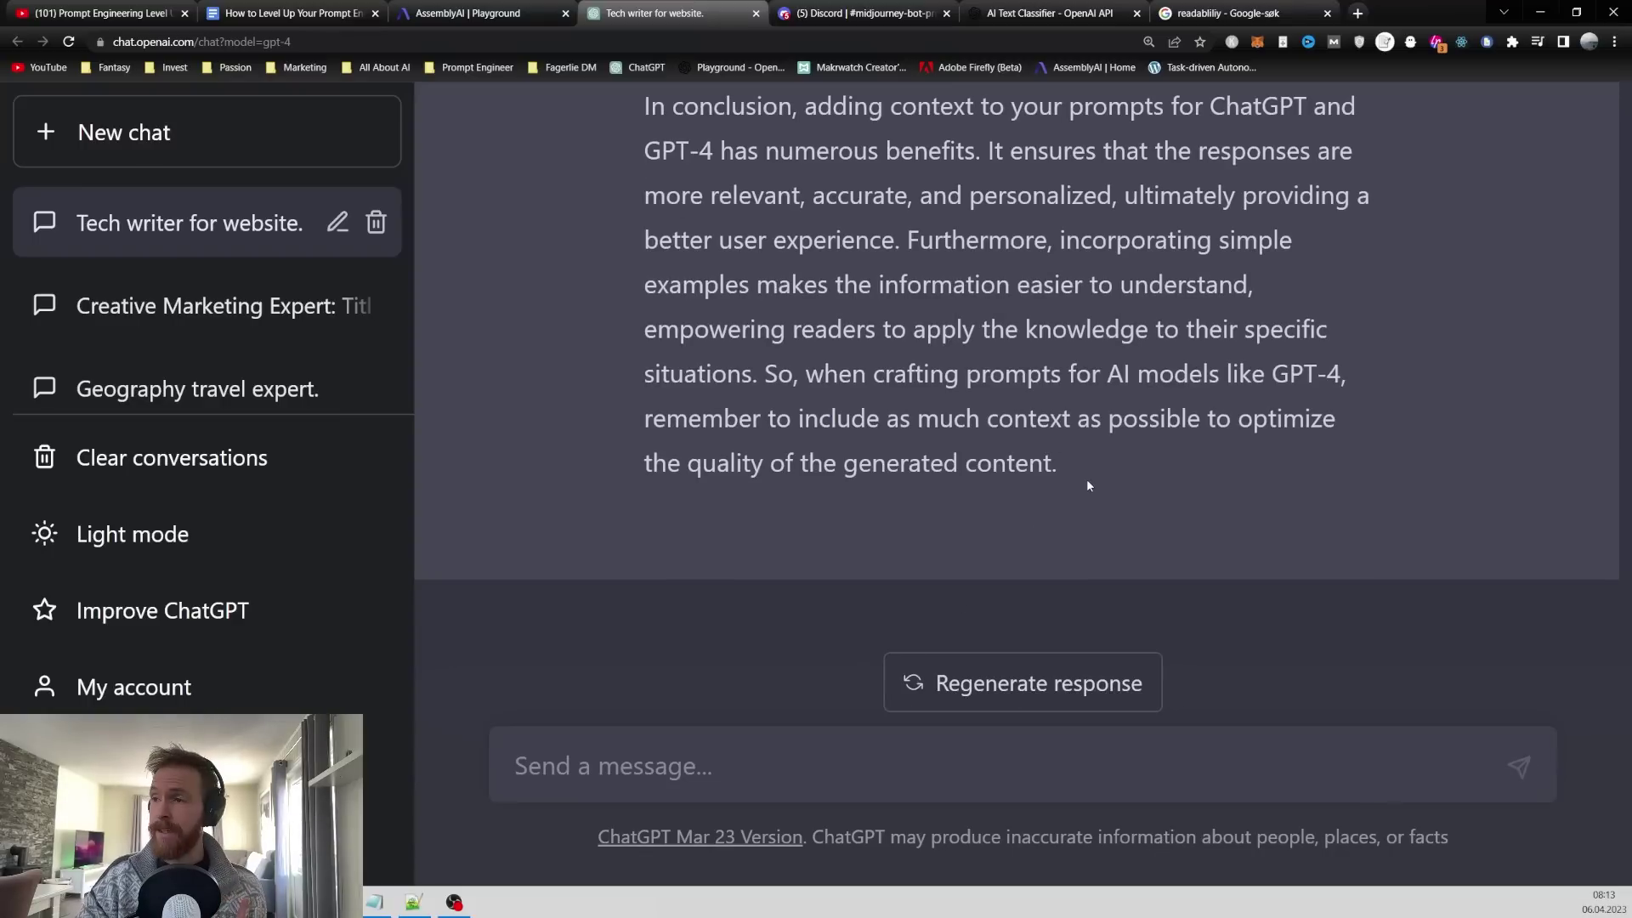
drag(1074, 466, 643, 256)
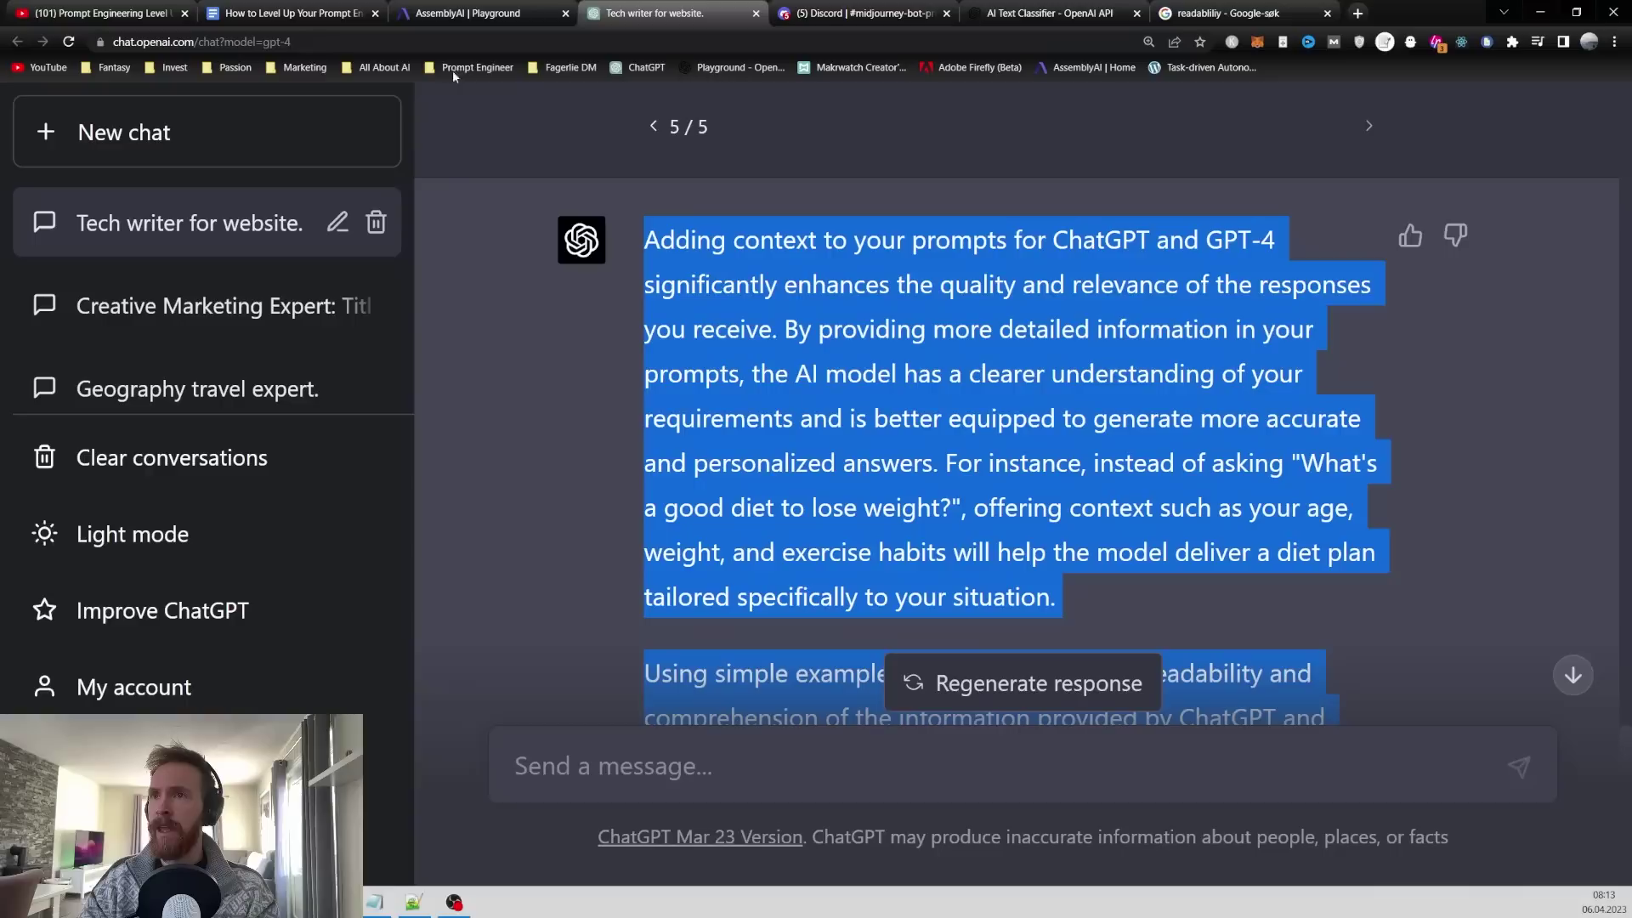
click(289, 13)
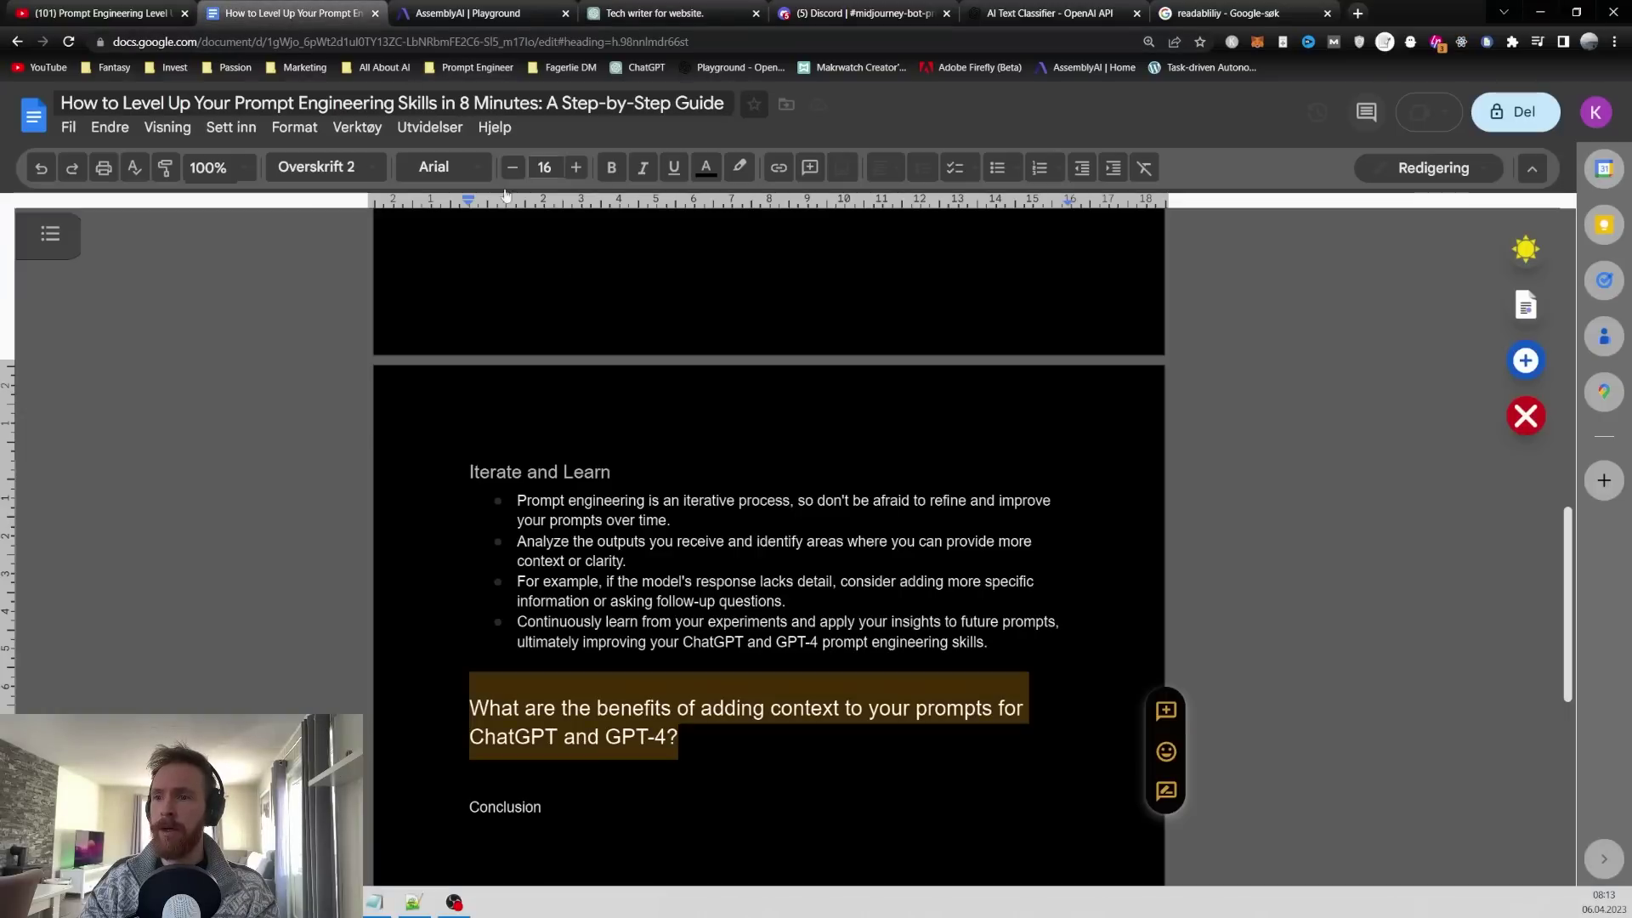
- Paste GPT-4's context-benefits answer on a new line under the second H2 heading
click(678, 730)
key(Return)
text(Adding context to your prompts for ChatGPT and GPT-4 significantly enhances the quality and relevance of the responses you receive. By providing more detailed information in your prompts, the AI model has a clearer understanding of your requirements and is better equipped to generate more accurate and personalized answers. For instance, instead of asking "What's a good diet to lose weight?", offering context such as your age, weight, and exercise habits will help the model deliver a diet plan tailored specifically to your situation. Using simple examples further improves the readability and comprehension of the information provided by ChatGPT and GPT-4. For instance, when discussing the concept of calorie deficits for weight loss, the model might explain that consuming 500 fewer calories per day can result in losing one pound per week. These examples make complex ideas more digestible, enabling readers to grasp the content more easily and apply the advice to their own lives. Adding context to your prompts for ChatGPT and GPT-4 has numerous benefits. It ensures that the responses are more relevant, accurate, and personalized, ultimately providing a better user experience. Furthermore, incorporating simple examples makes the information easier to understand, empowering readers to apply the knowledge to their specific situations. So, when crafting prompts for AI models like GPT-4, remember to include as much context as possible to optimize the quality of the generated content.)
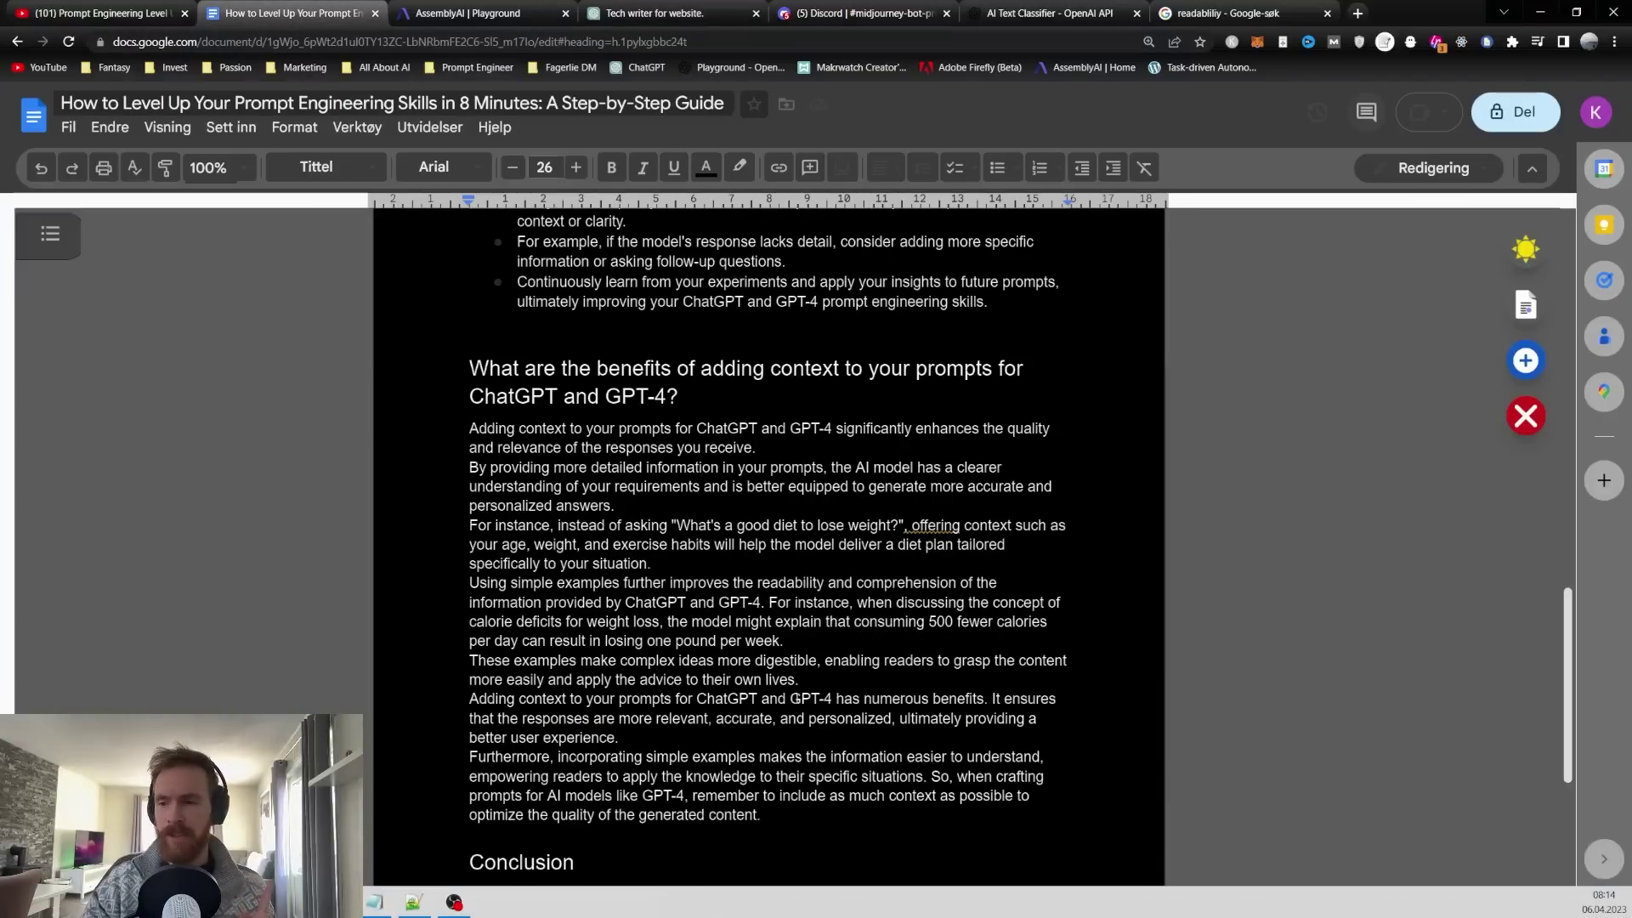
drag(764, 814, 469, 370)
key(ctrl+c)
click(453, 398)
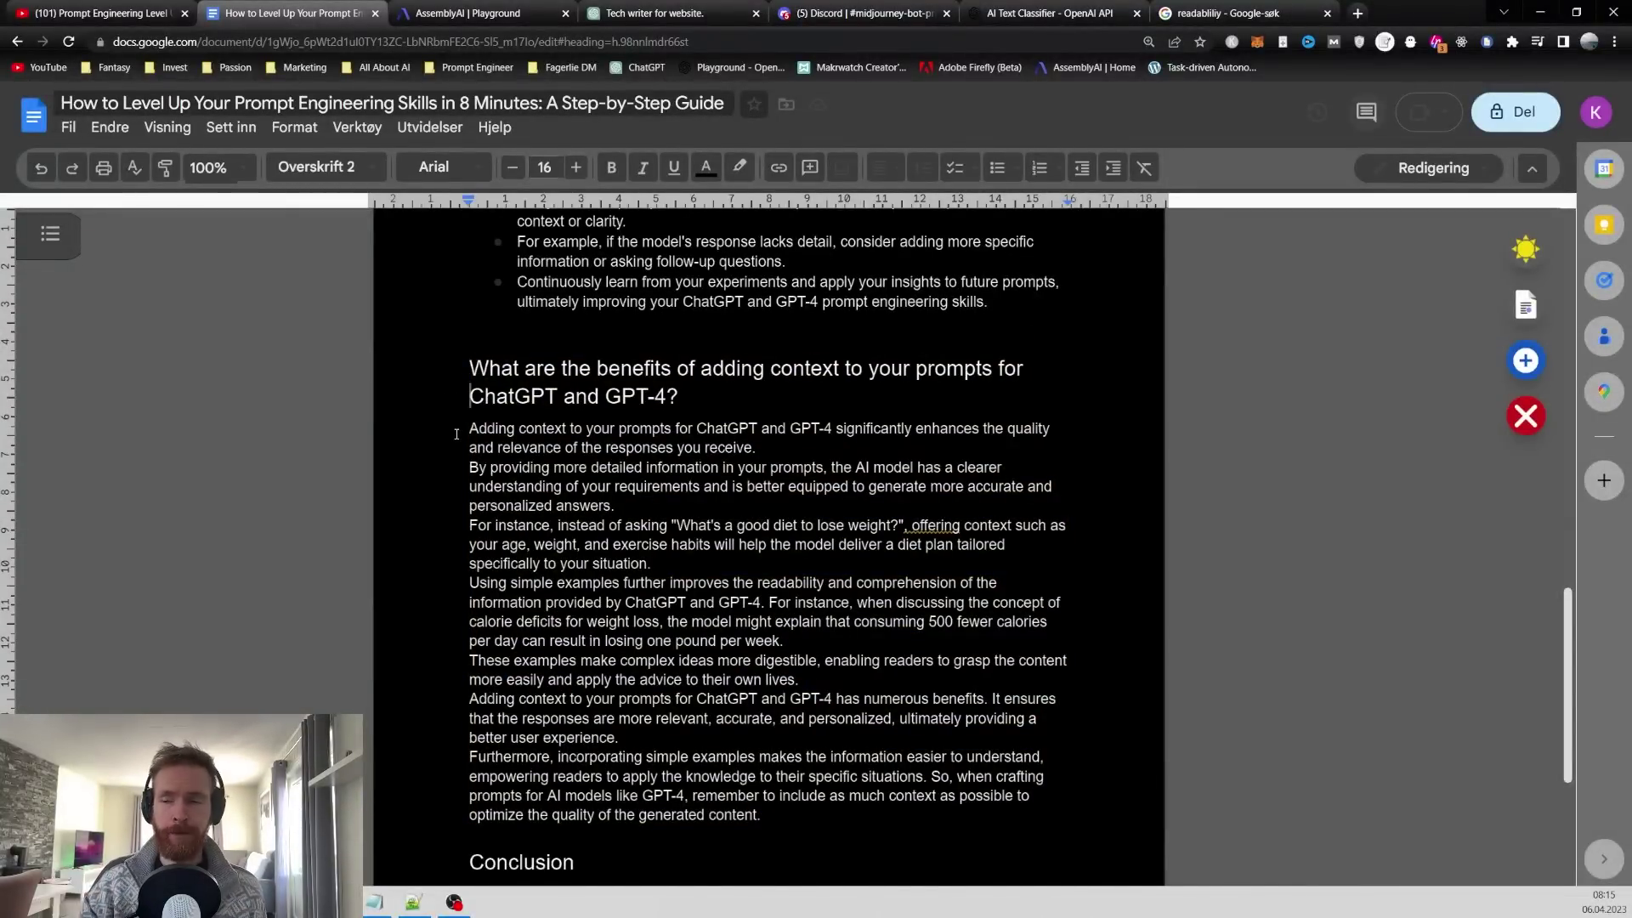
key(ctrl+4)
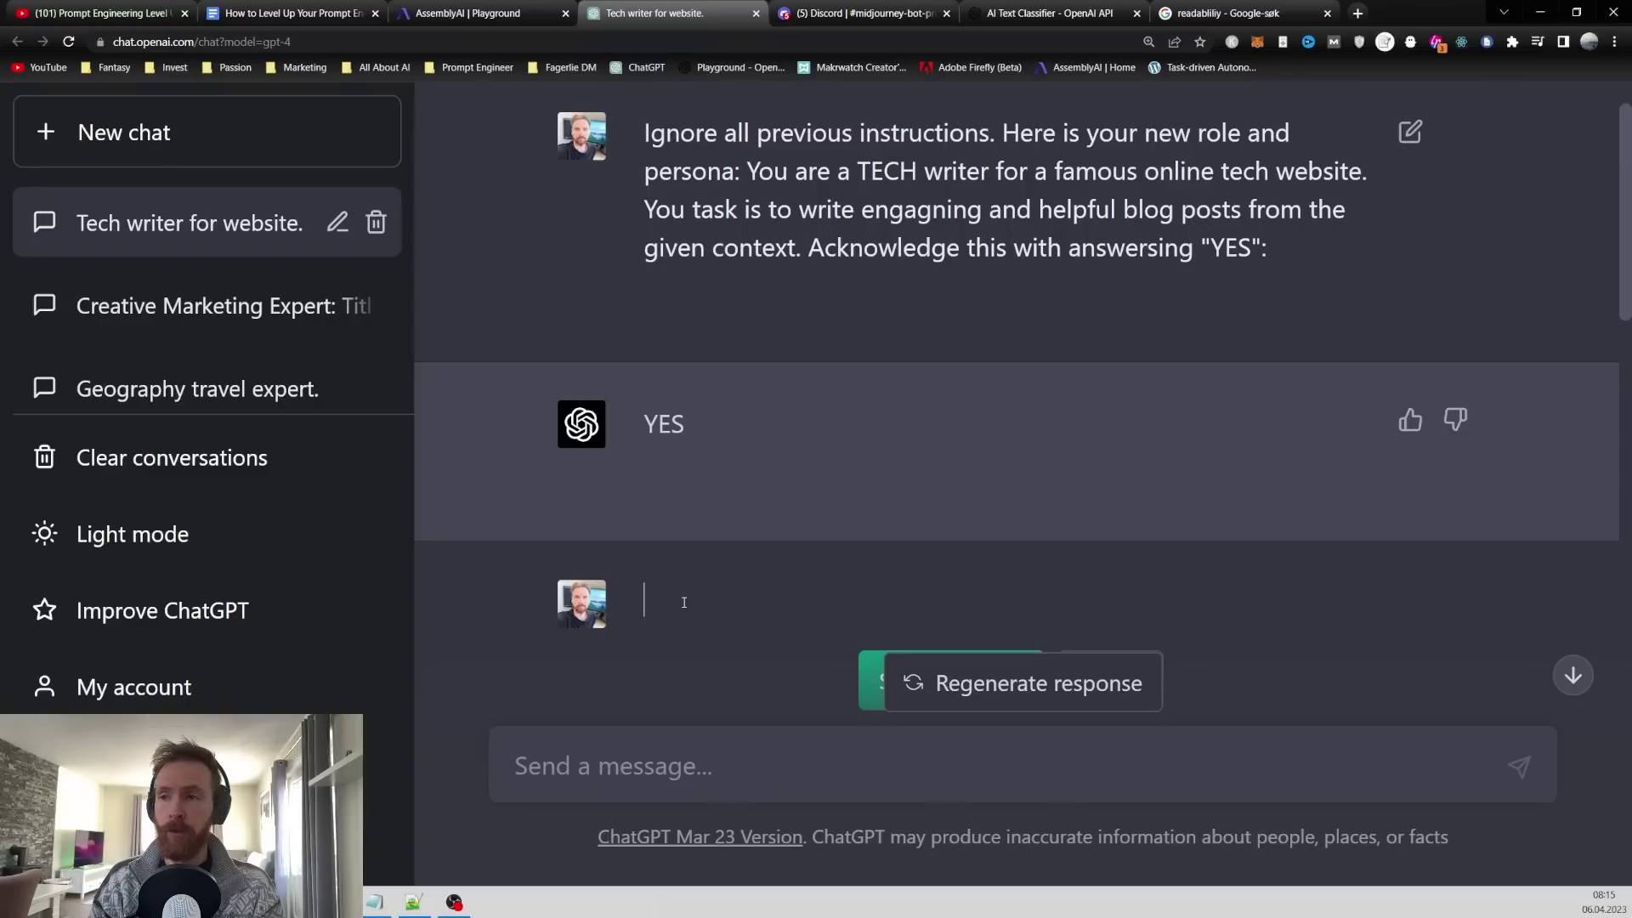
- Submit the introduction prompt followed by the full blog post text copied from the Docs draft
text(Write an short intriging INTRODUCTION in FIRST PERSON VIEW from the following information:)
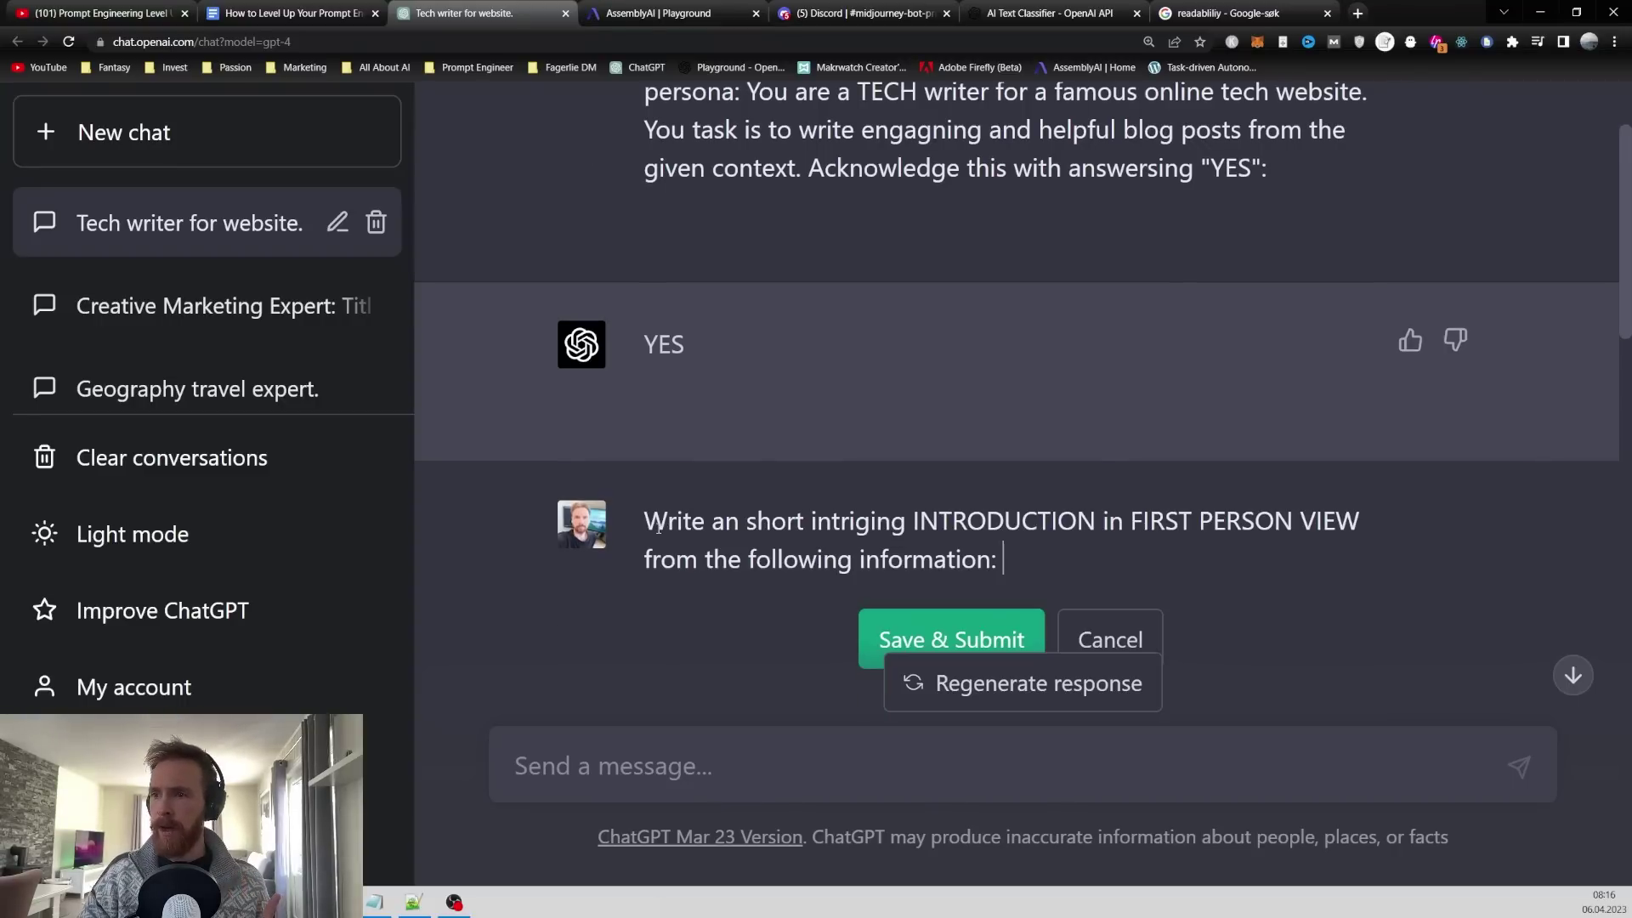
drag(644, 527, 1084, 564)
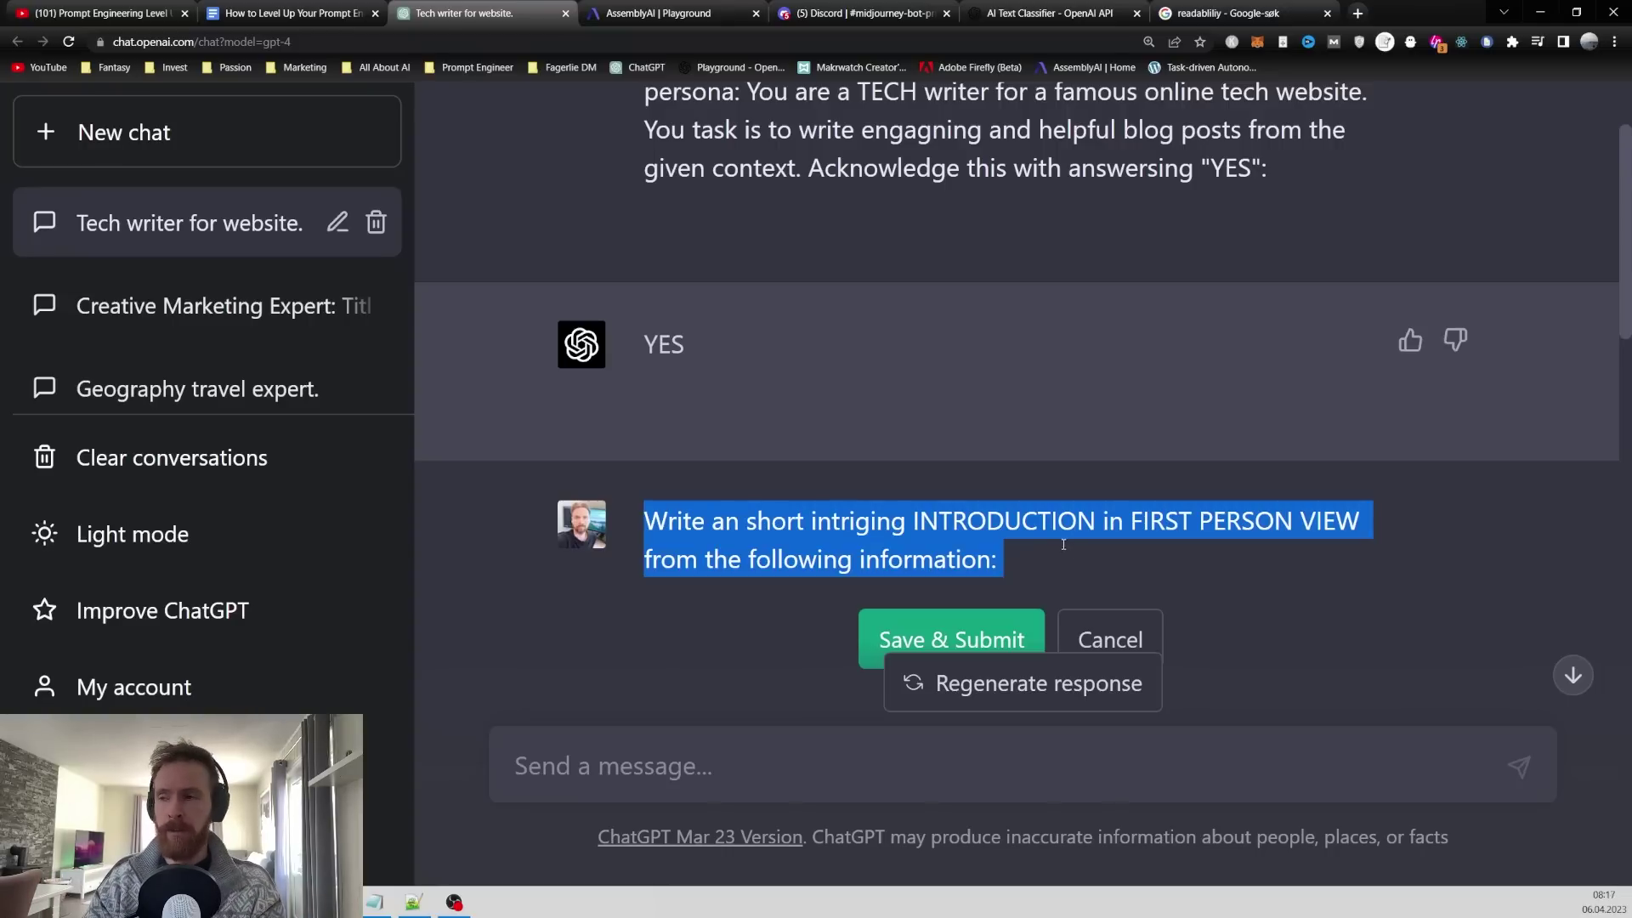
click(1034, 558)
click(348, 13)
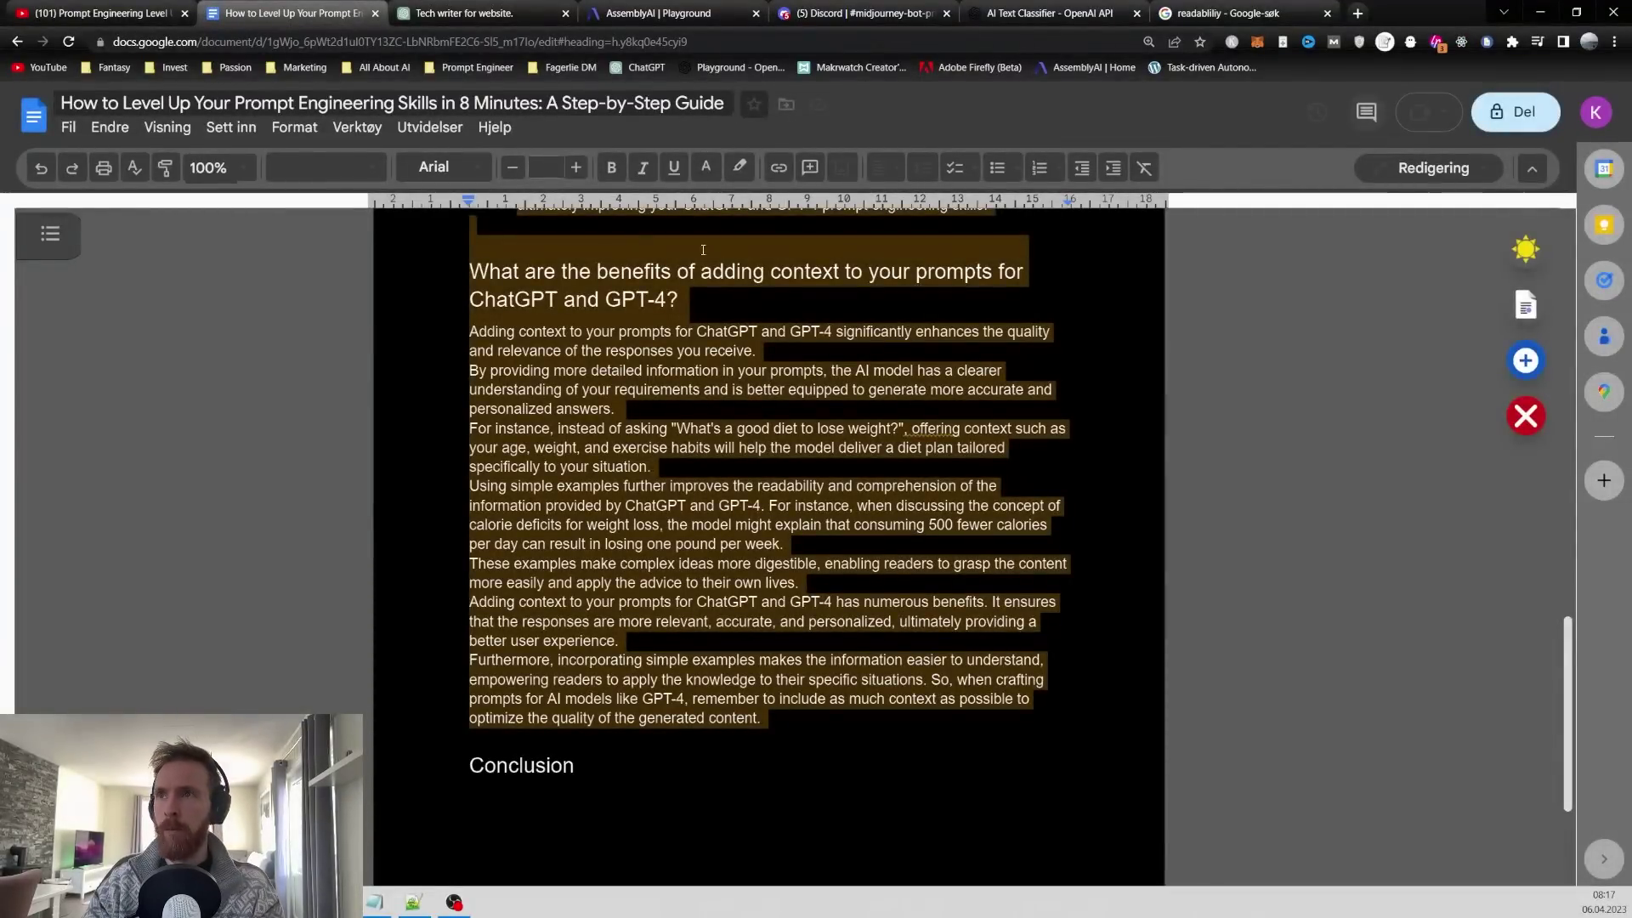
click(501, 14)
key(ctrl+v)
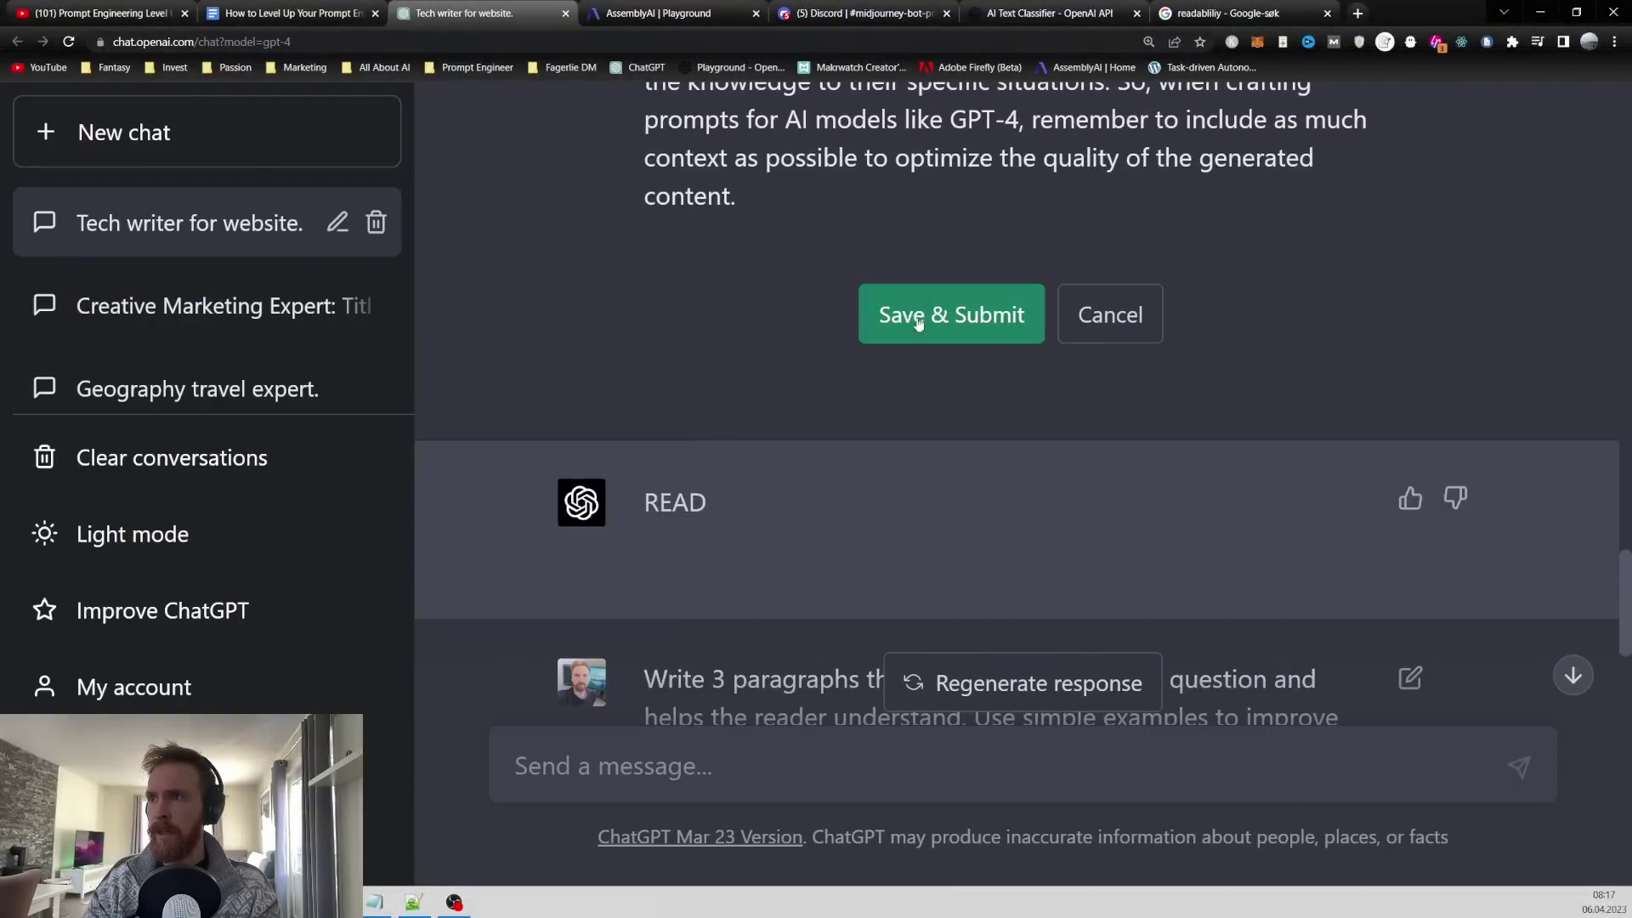
click(922, 315)
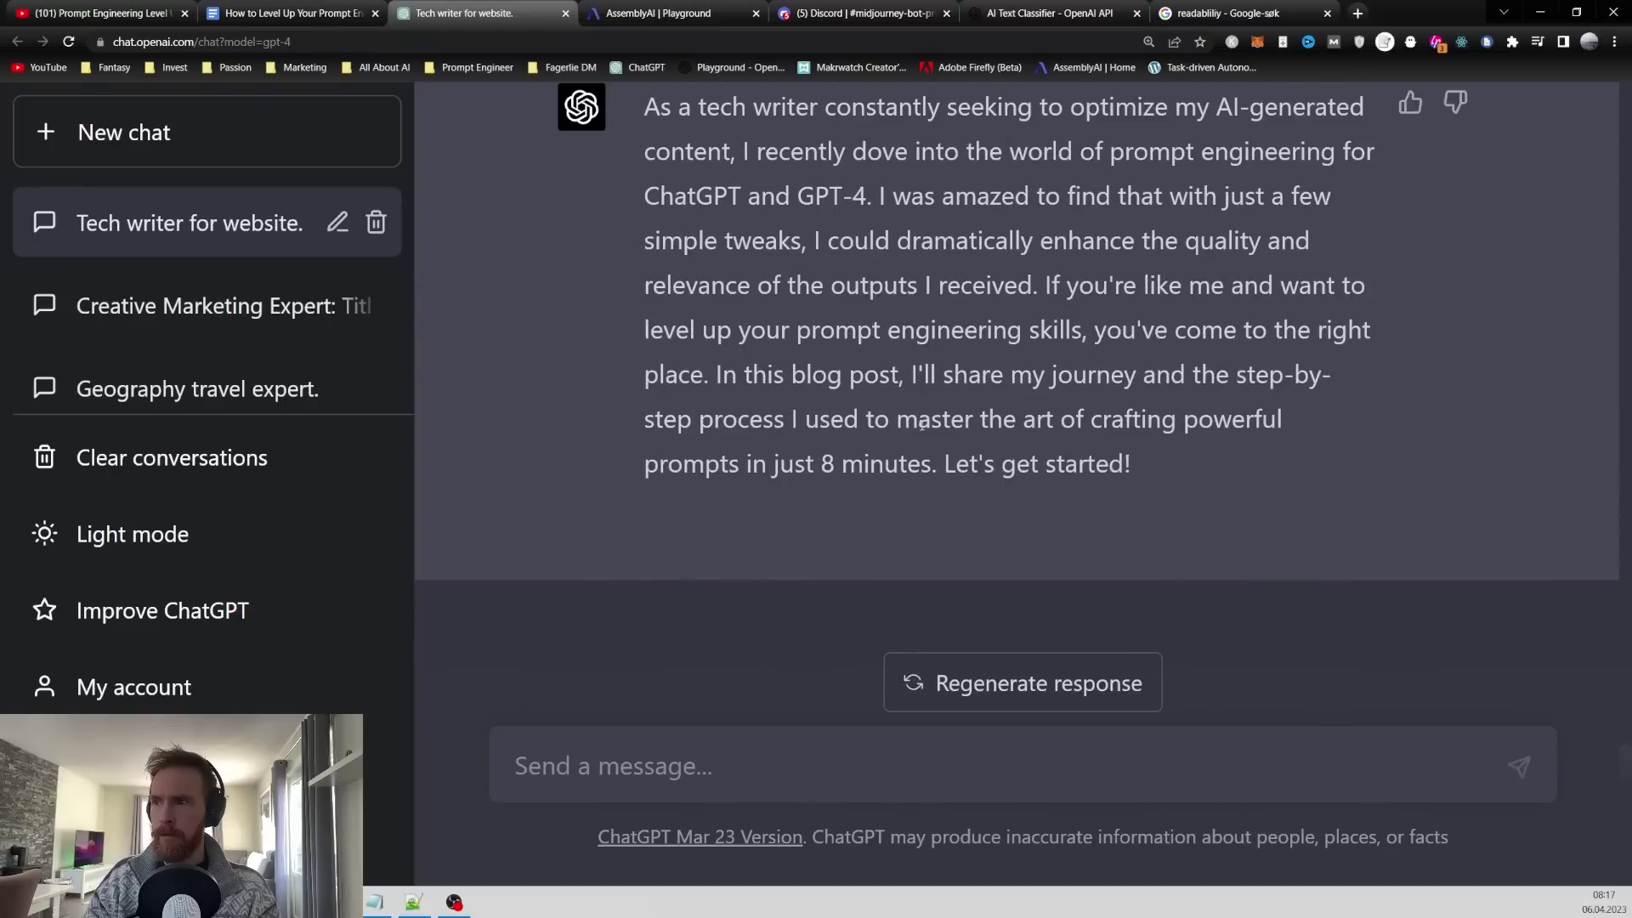
- Select and copy the introduction's main sentences from 'I recently' to 'minutes.'
drag(744, 317, 1271, 411)
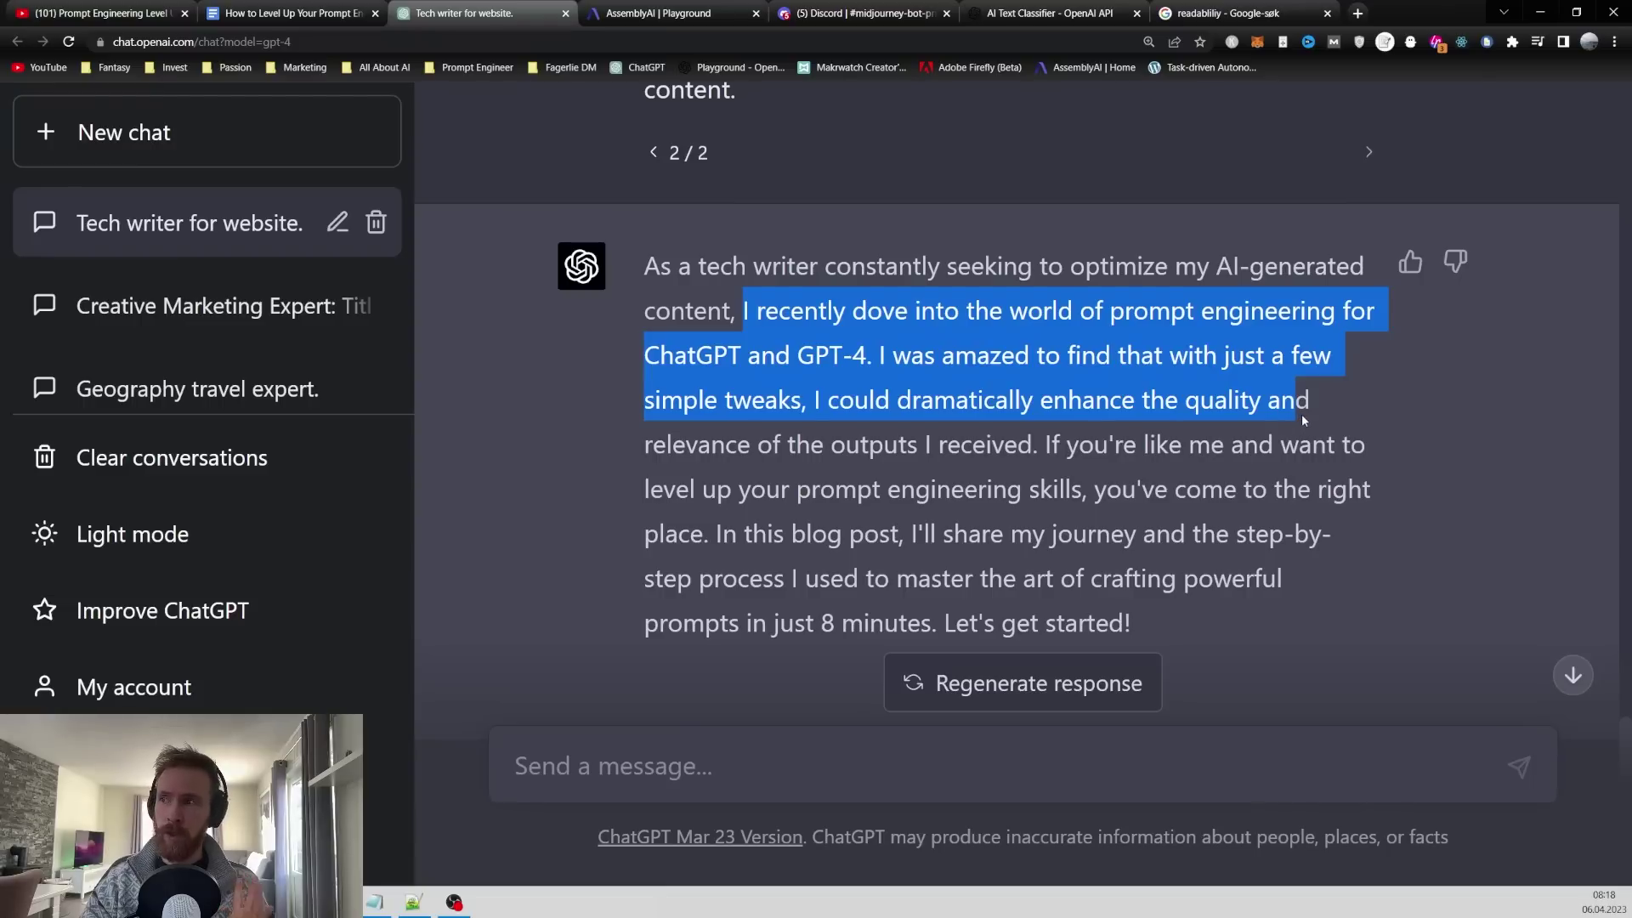
drag(1302, 415, 1324, 405)
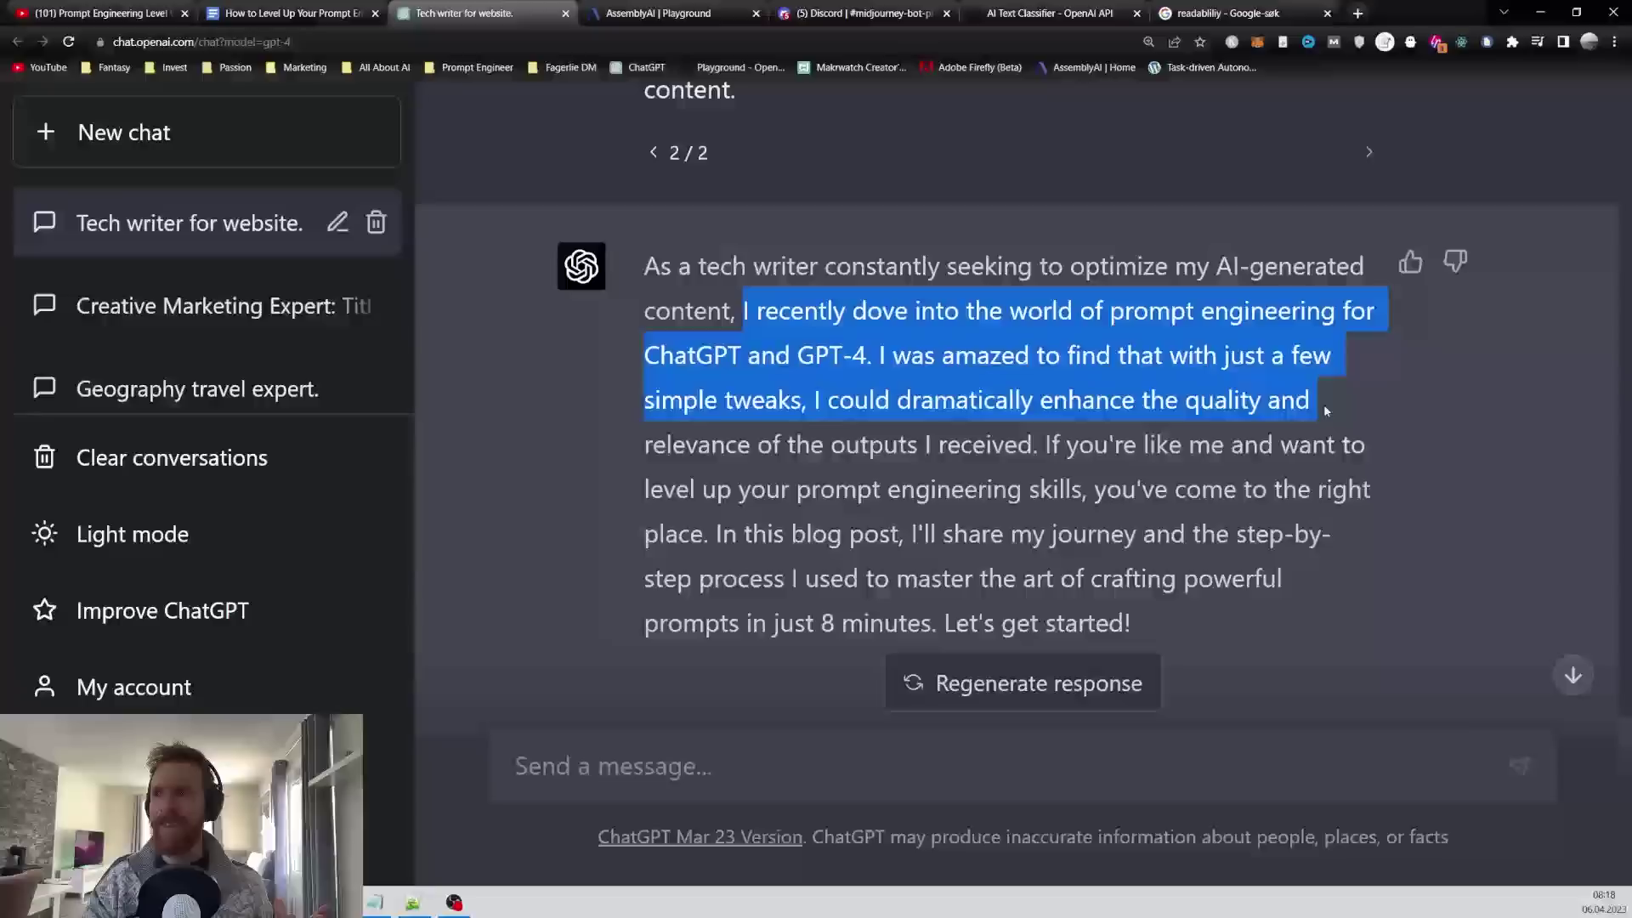
click(952, 375)
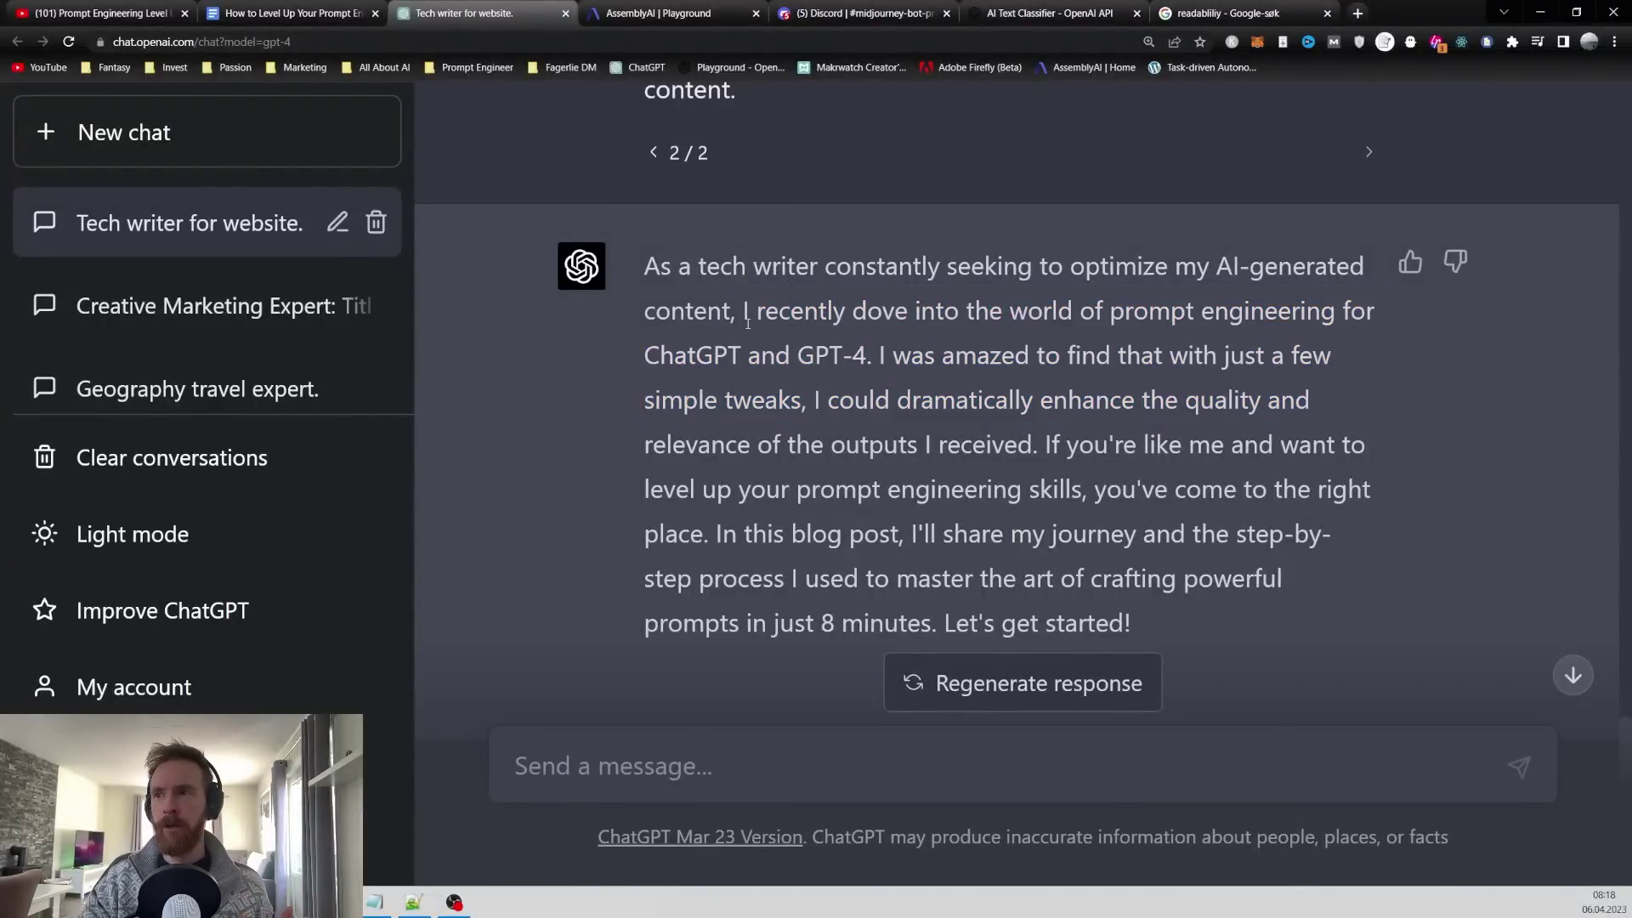
drag(745, 313, 929, 356)
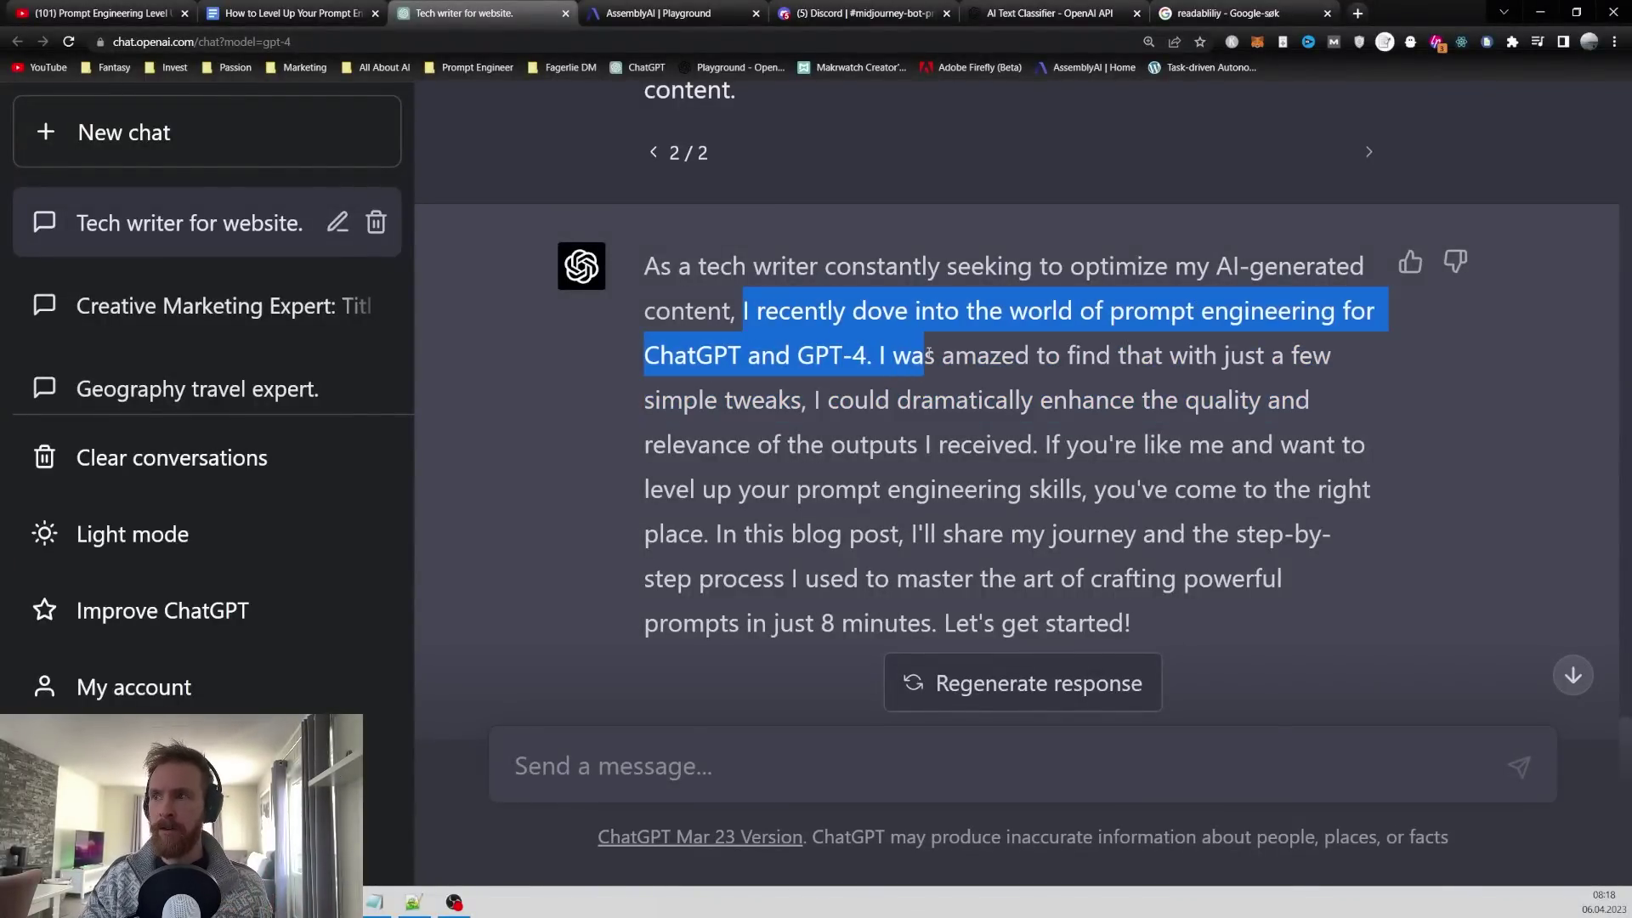
drag(814, 407, 1211, 445)
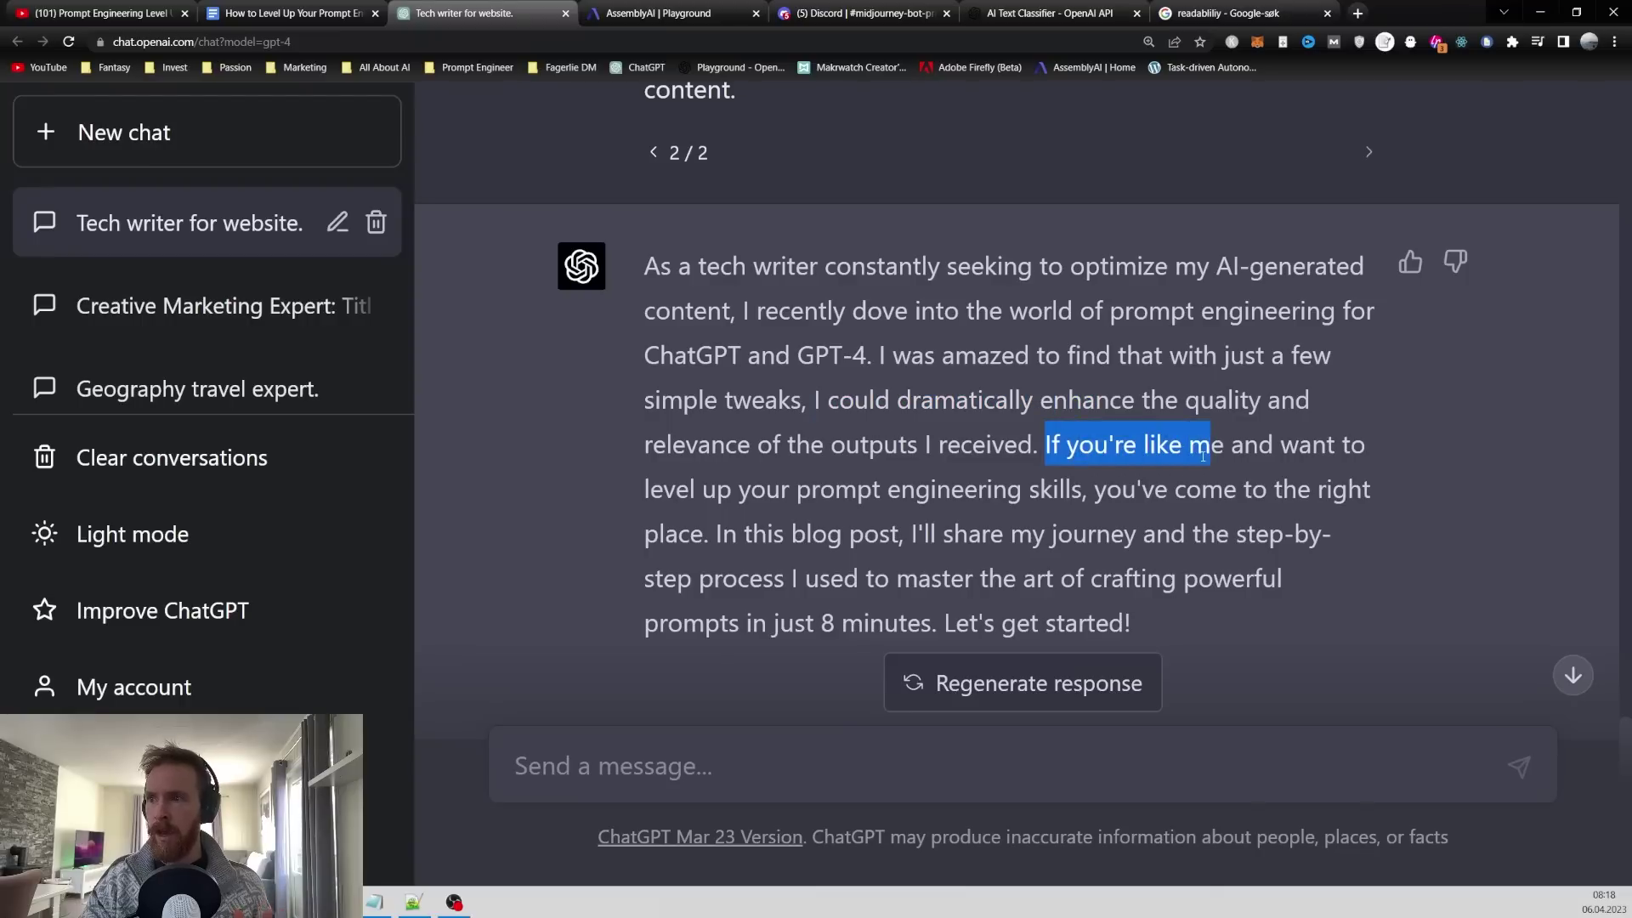
drag(812, 489, 1022, 492)
click(1022, 493)
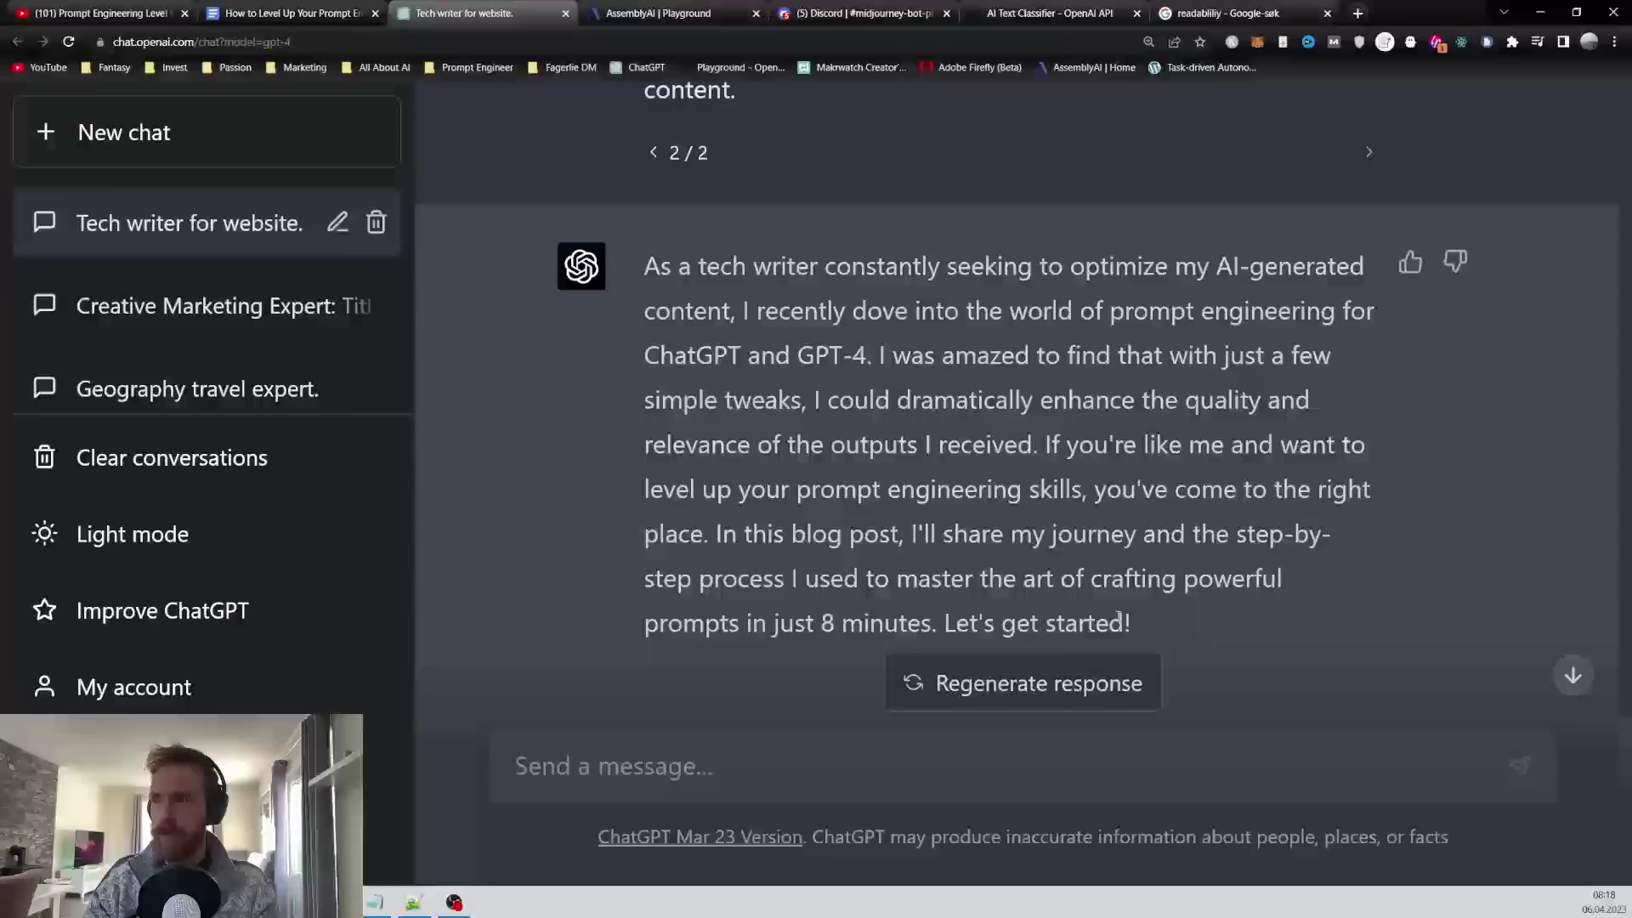
drag(932, 625, 745, 313)
key(ctrl+c)
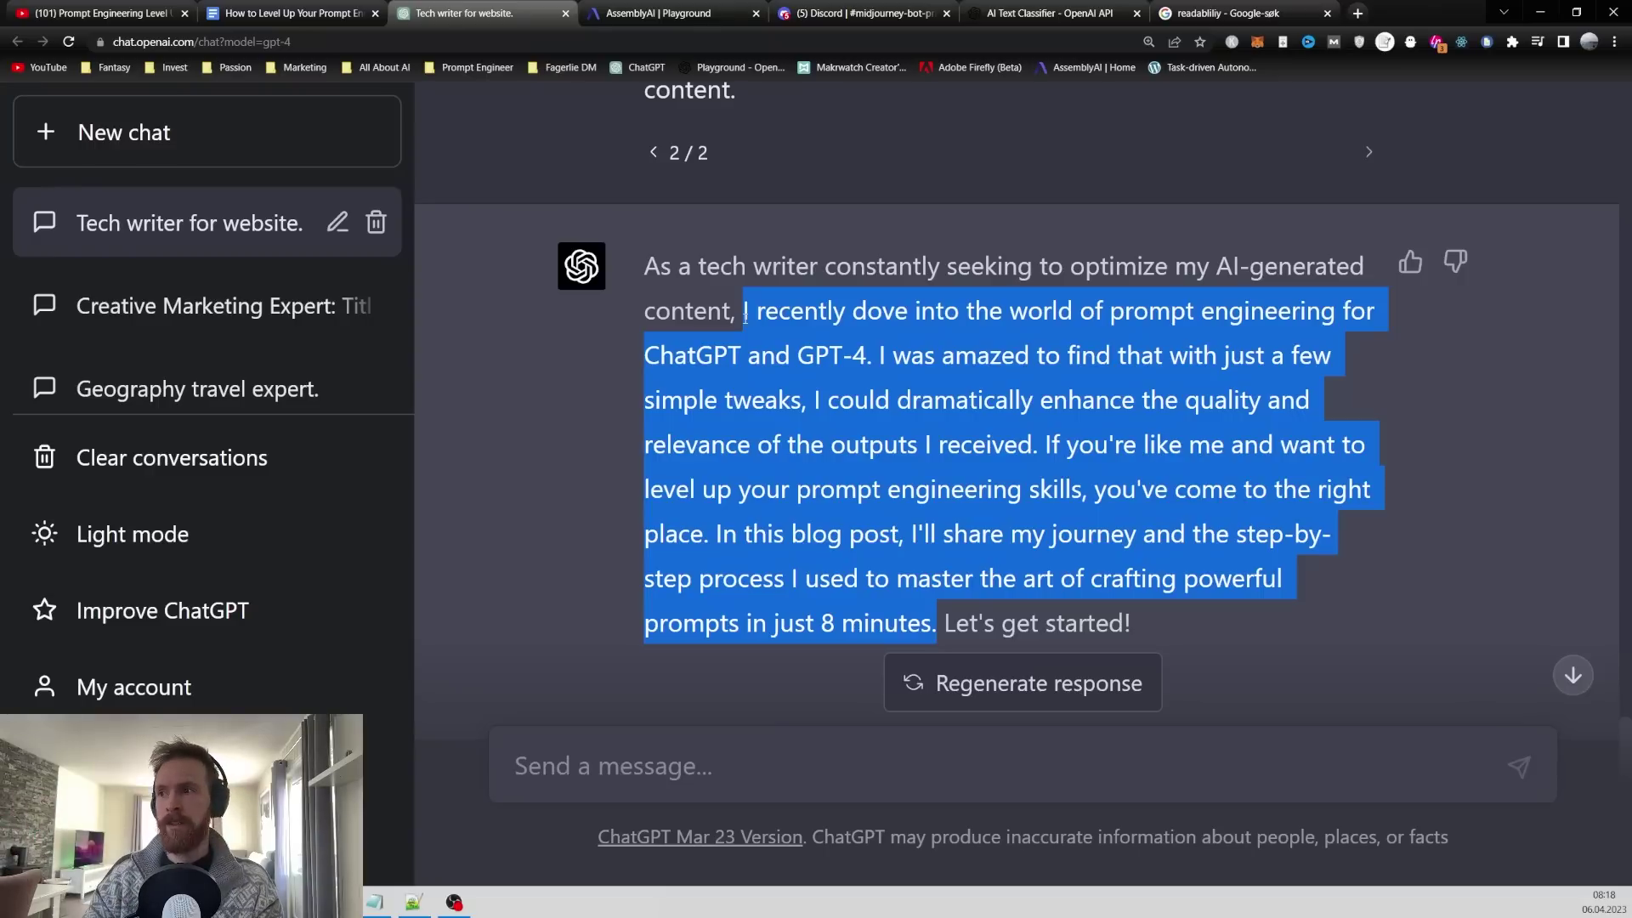
- Paste the first-person introduction on a new line beneath the blog title
click(324, 11)
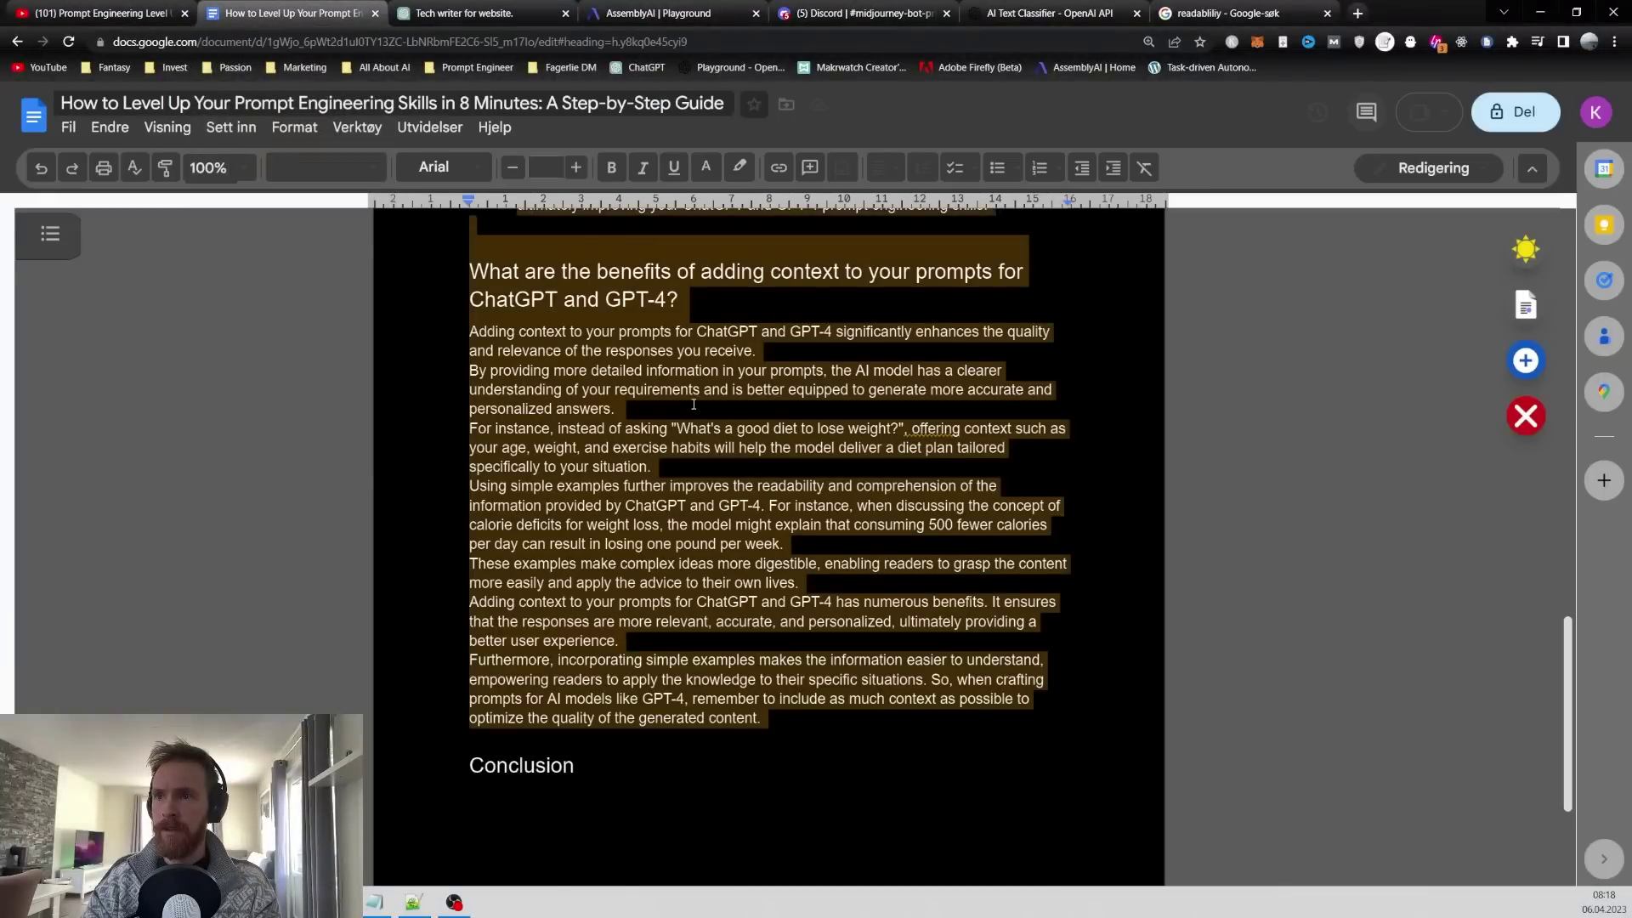
scroll(684, 440, up, 15)
scroll(684, 439, up, 1)
click(600, 431)
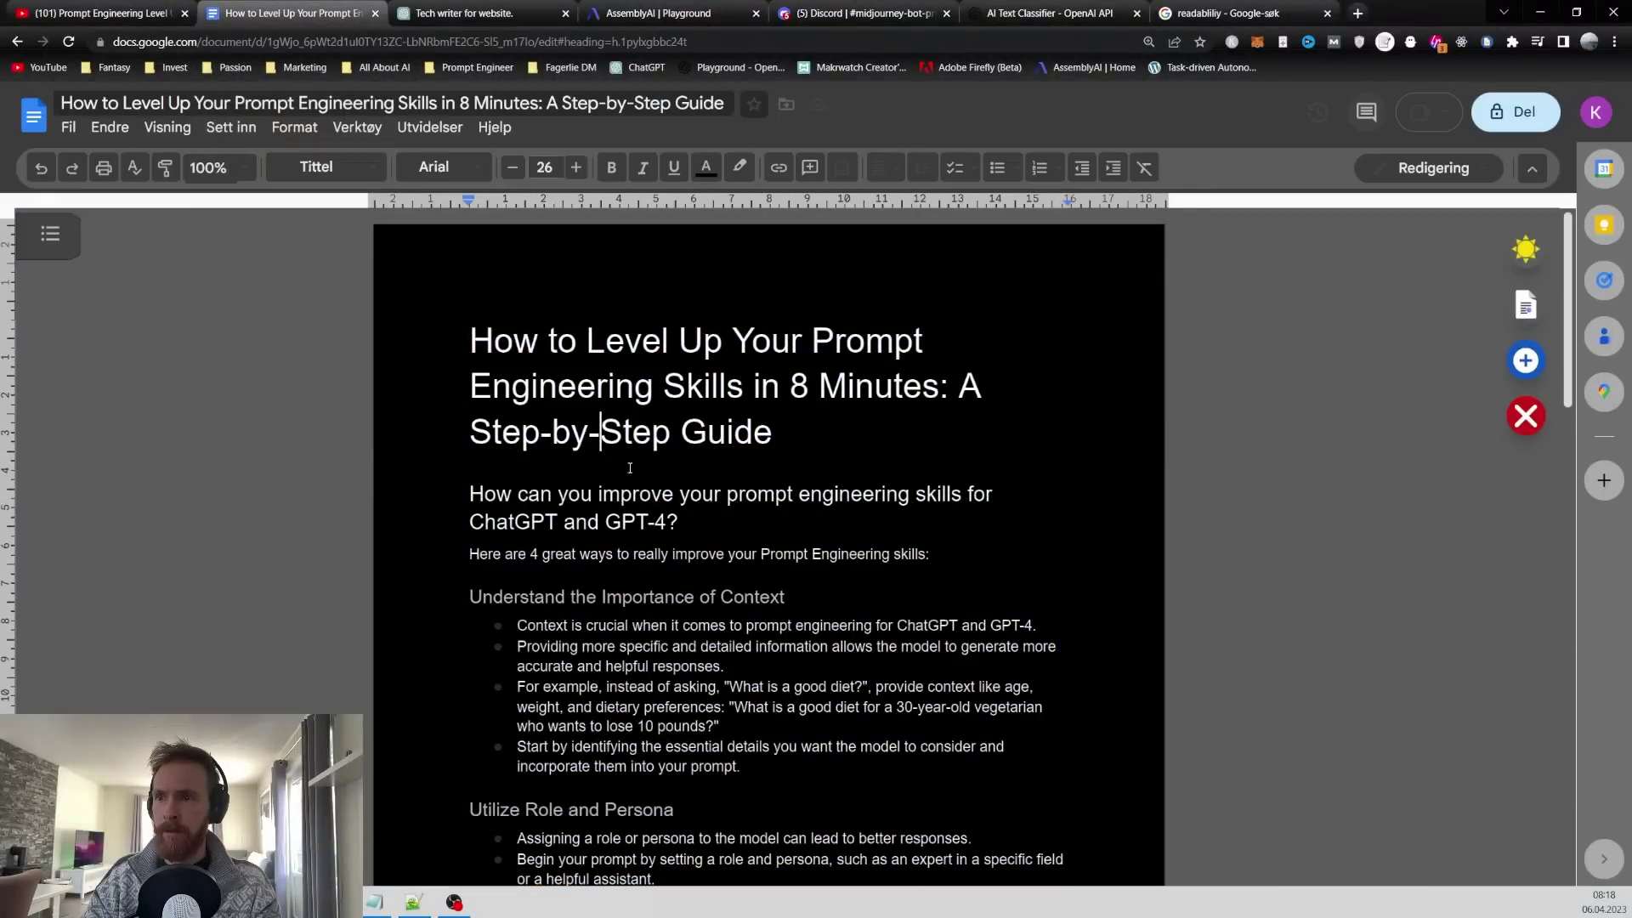
double_click(799, 435)
key(Return)
key(ctrl+v)
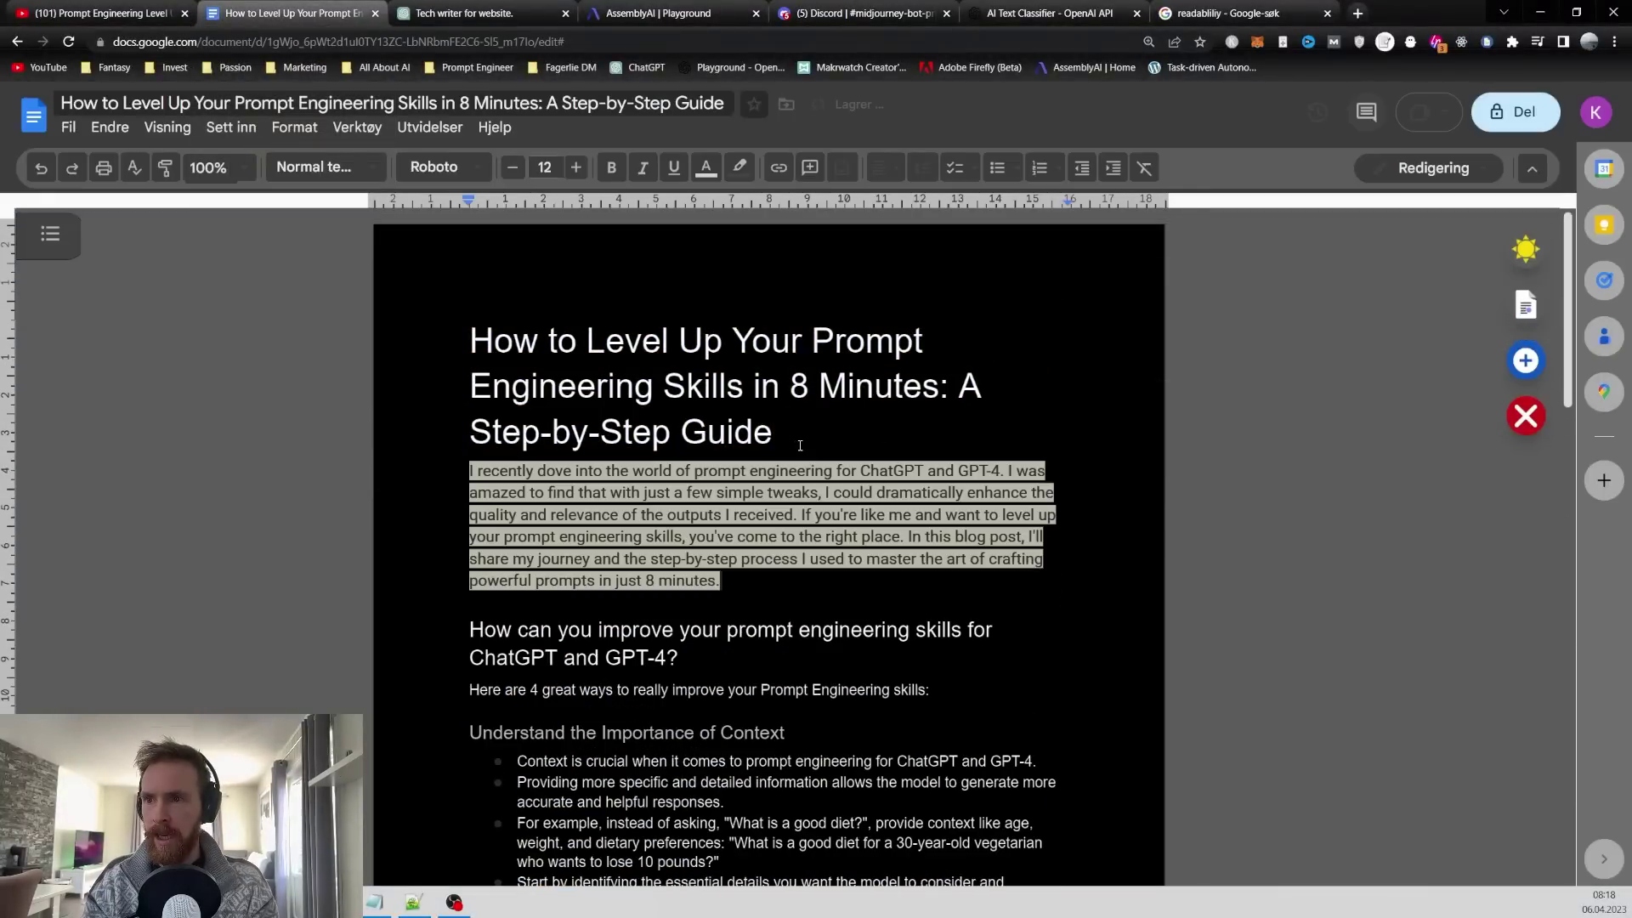
- Set the introduction to Normal text, split it after 'received.', and select both paragraphs
triple_click(800, 476)
click(323, 166)
click(357, 240)
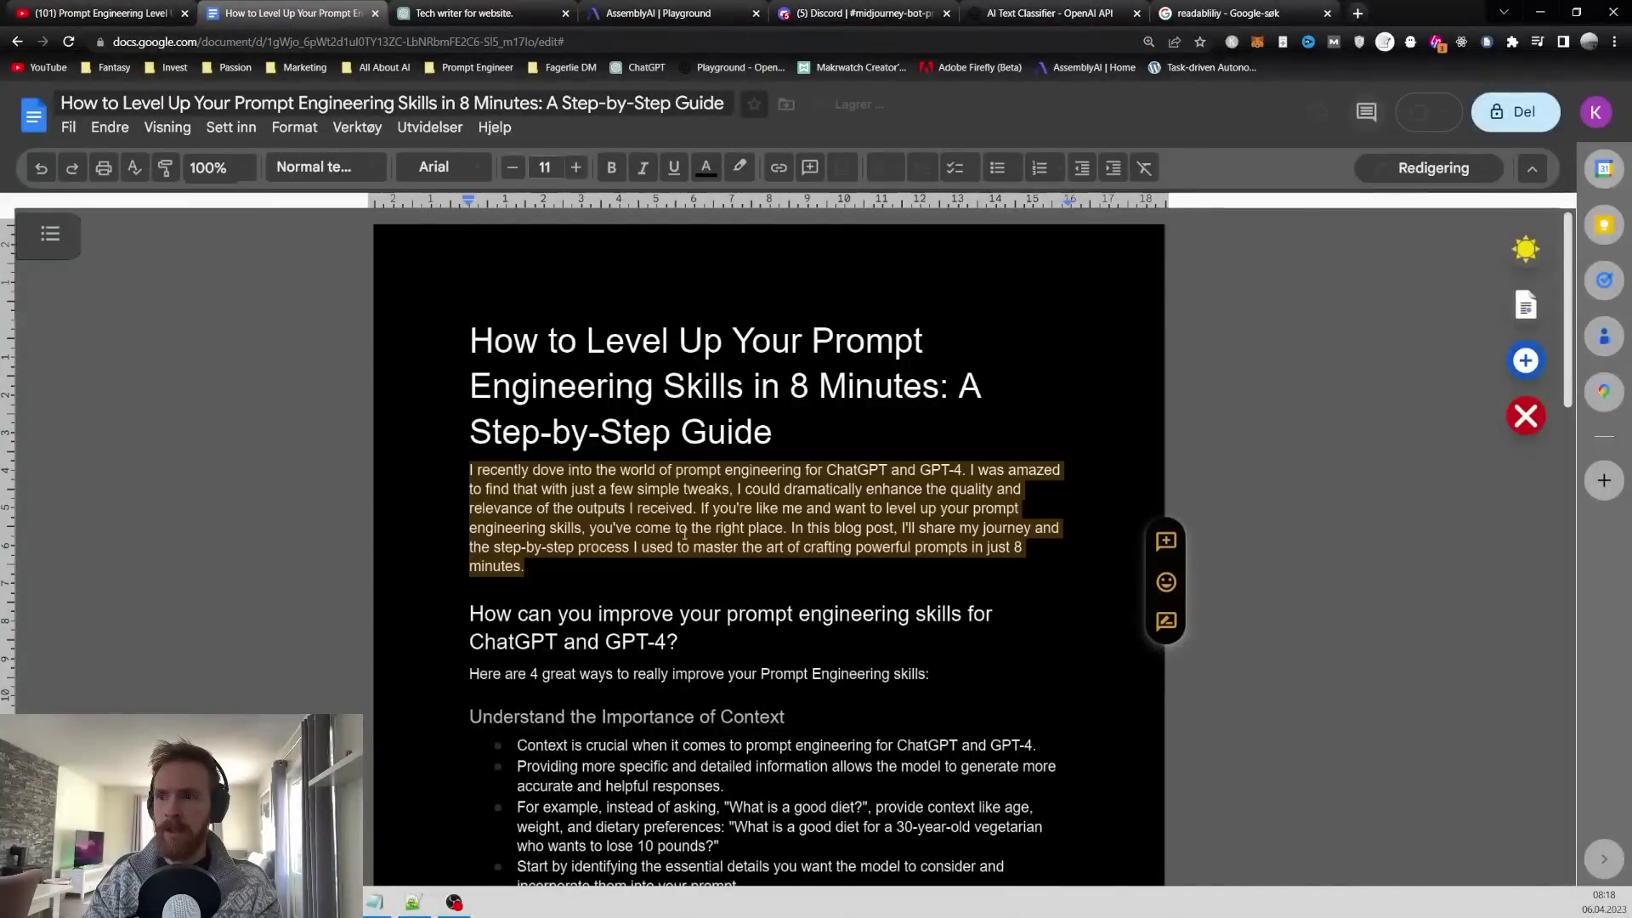
click(697, 564)
click(702, 509)
key(Return)
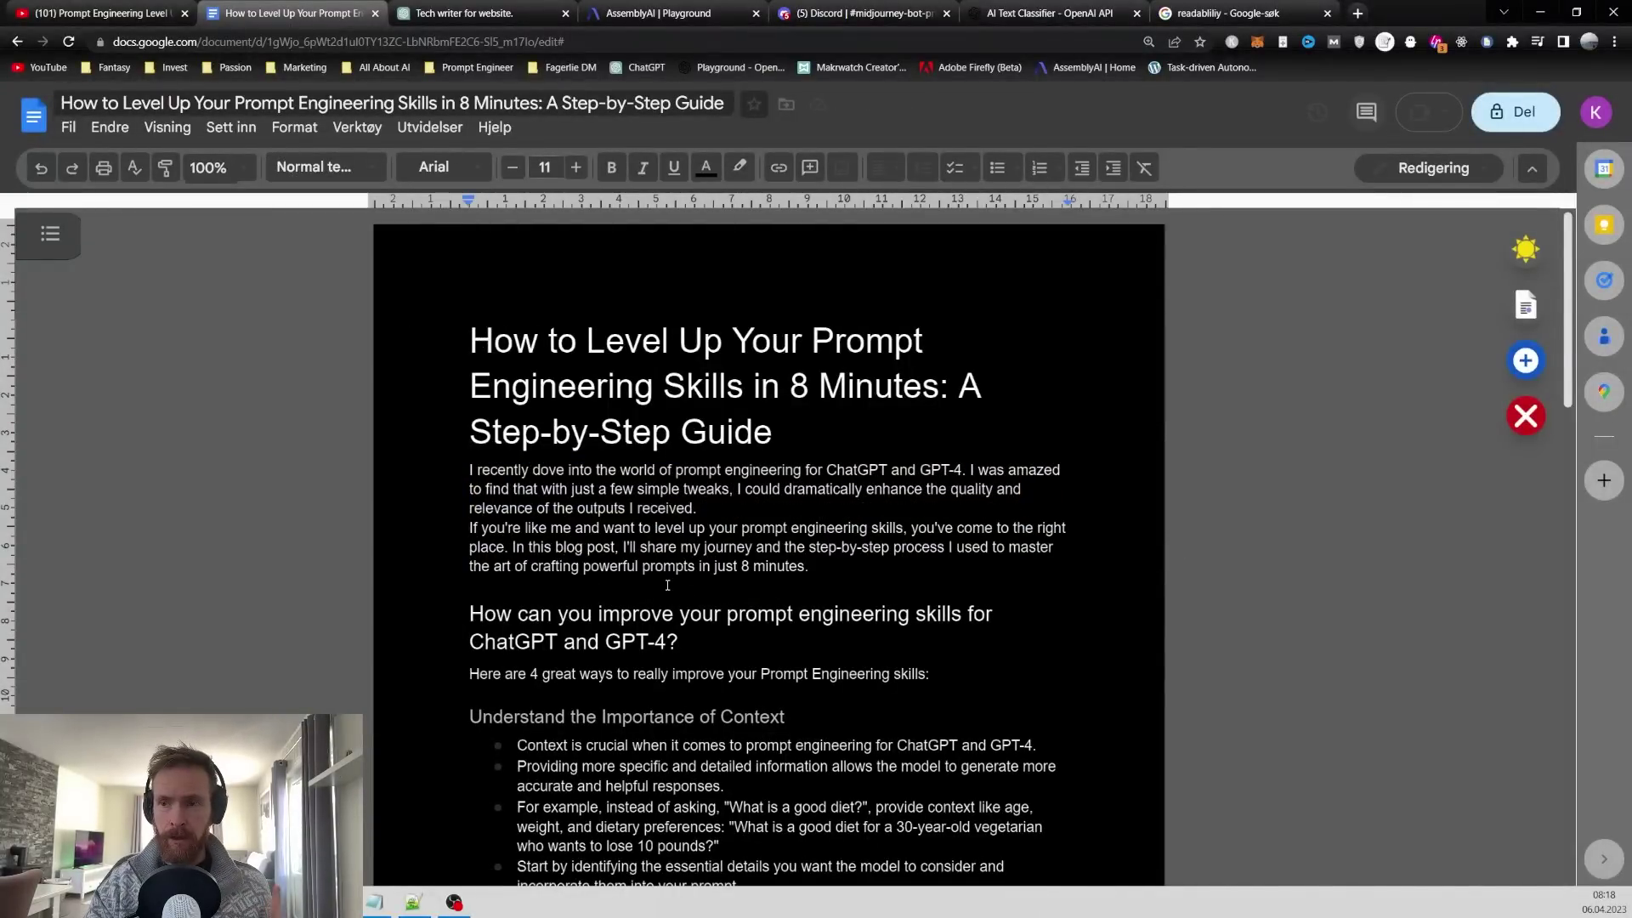
drag(470, 470, 808, 566)
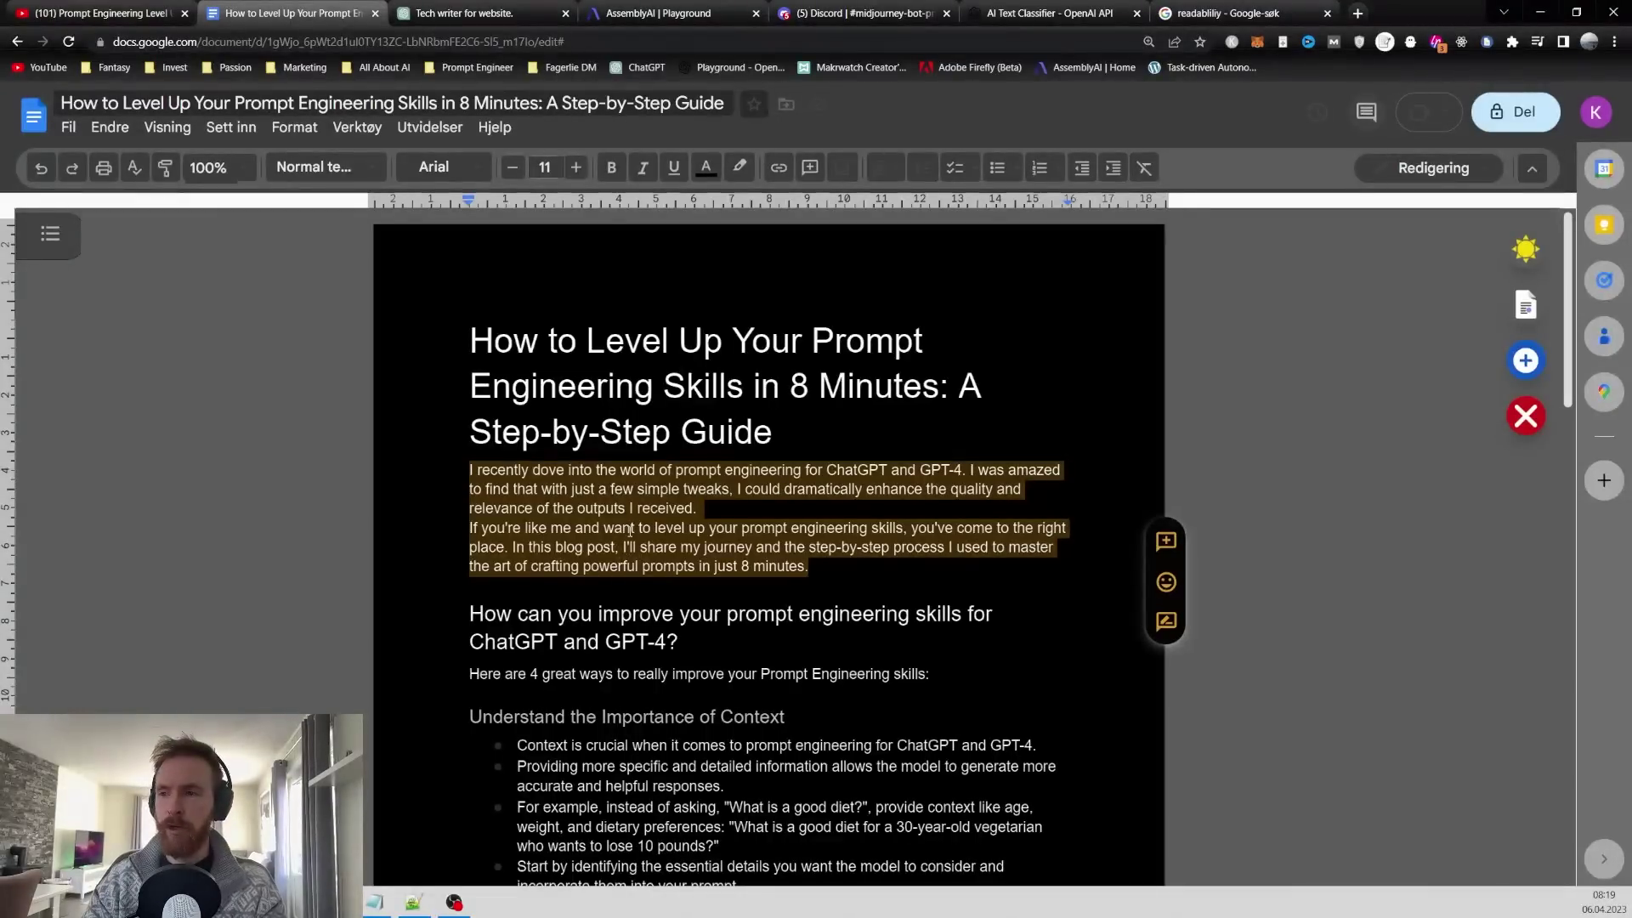
- In the tech writer chat, change the 'short intriging' INTRODUCTION prompt to an 'engaging' CONCLUSION prompt
click(466, 12)
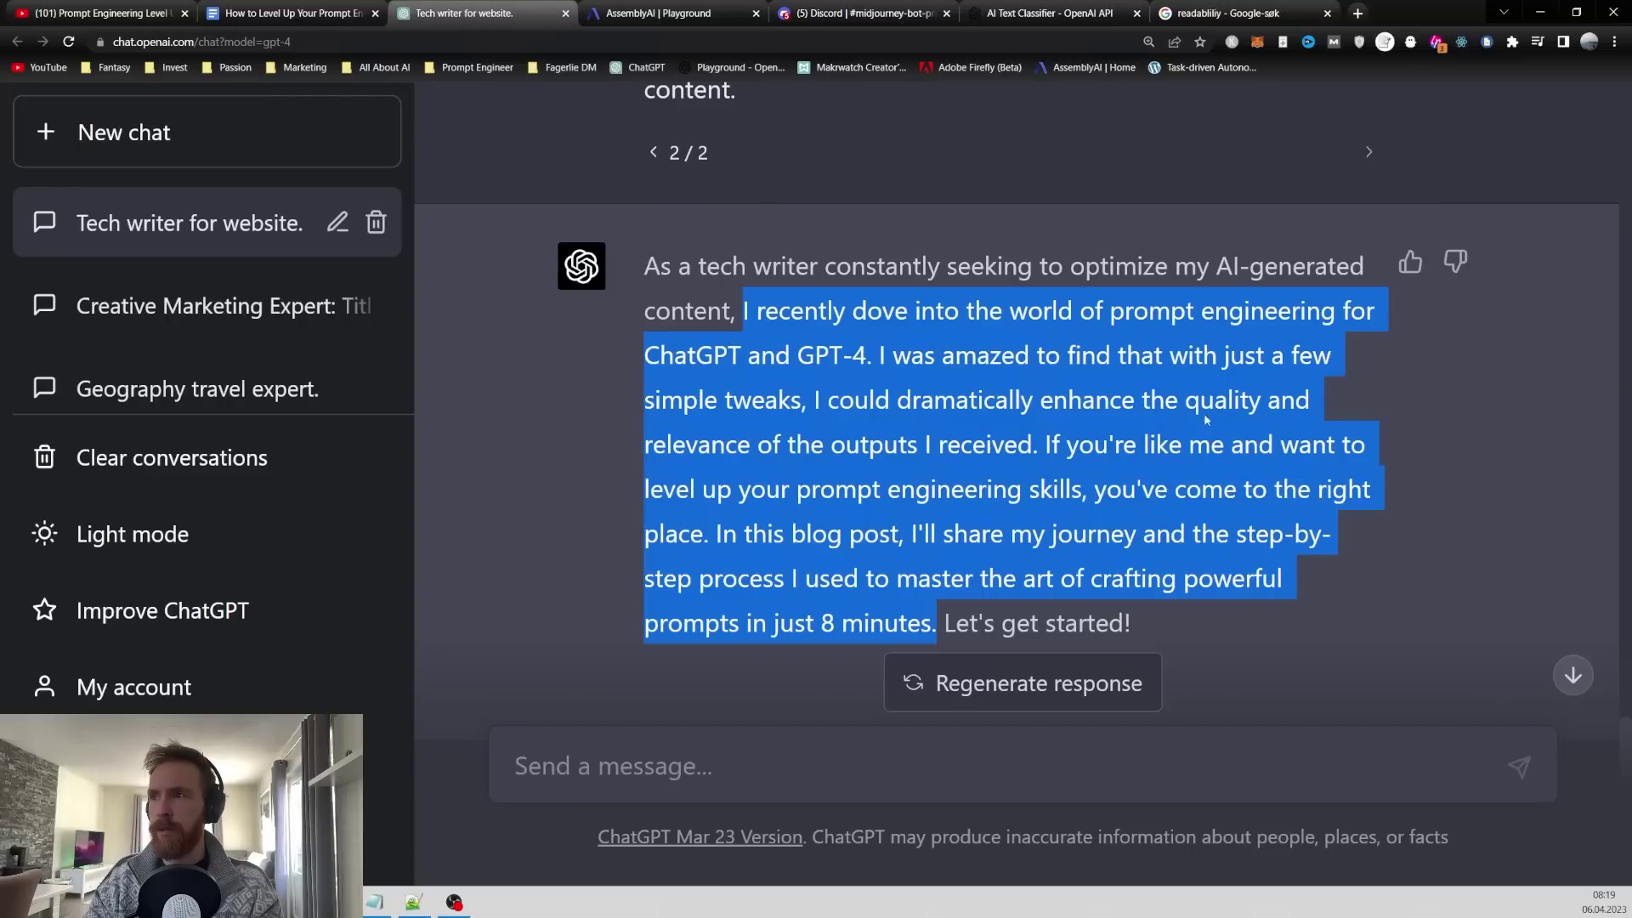
scroll(1319, 463, up, 20)
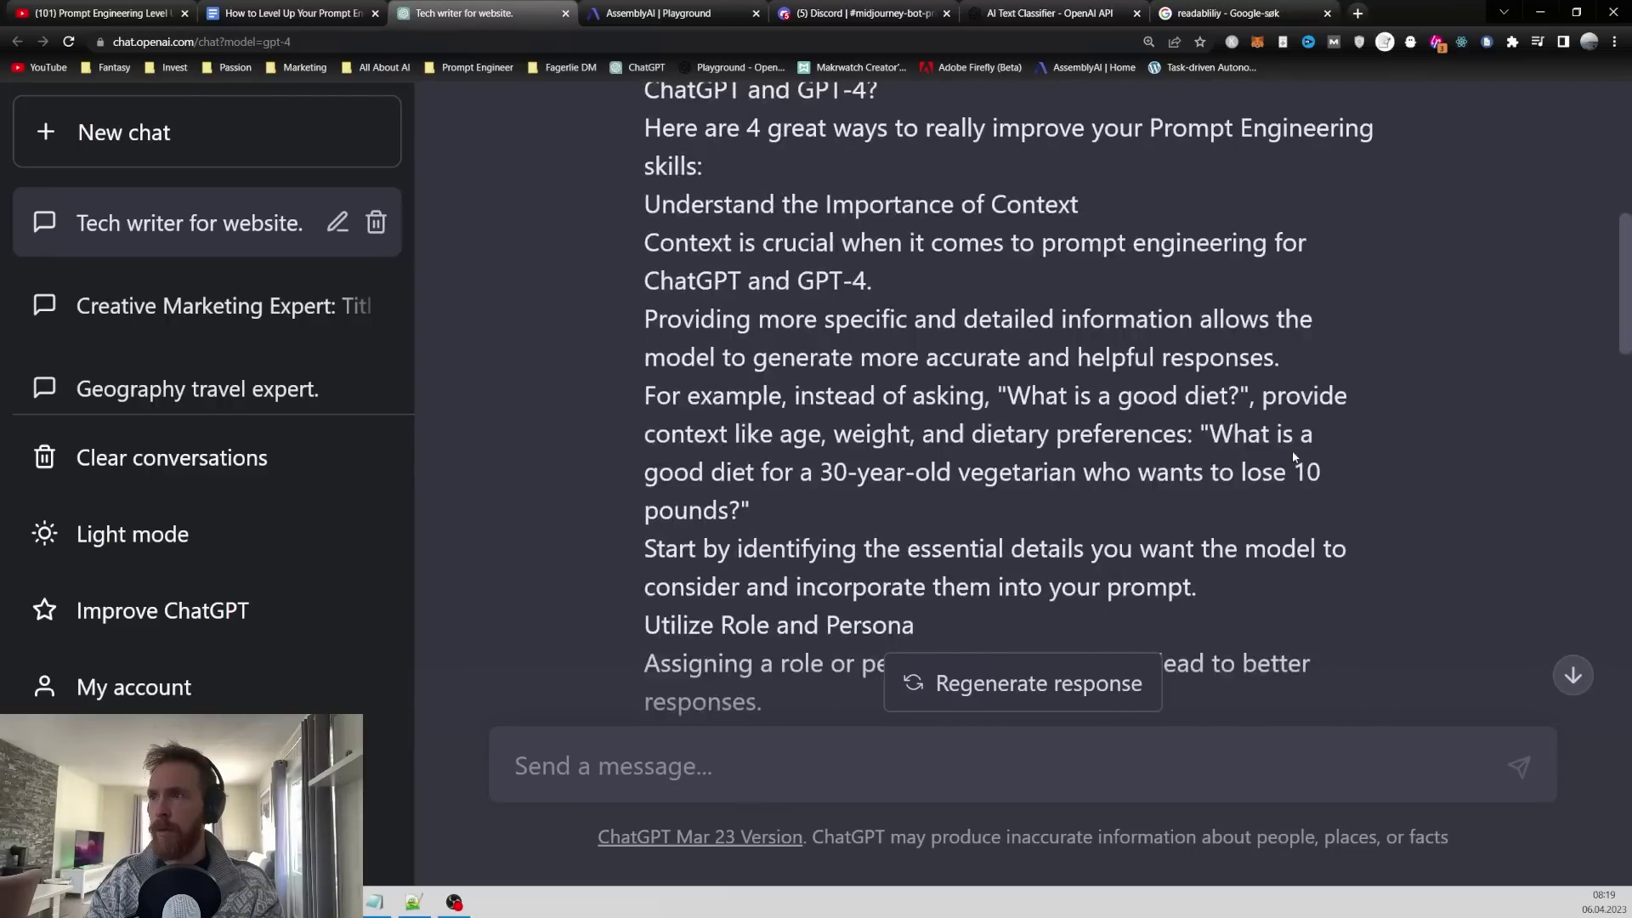
scroll(1292, 457, down, 2)
scroll(1378, 419, down, 1)
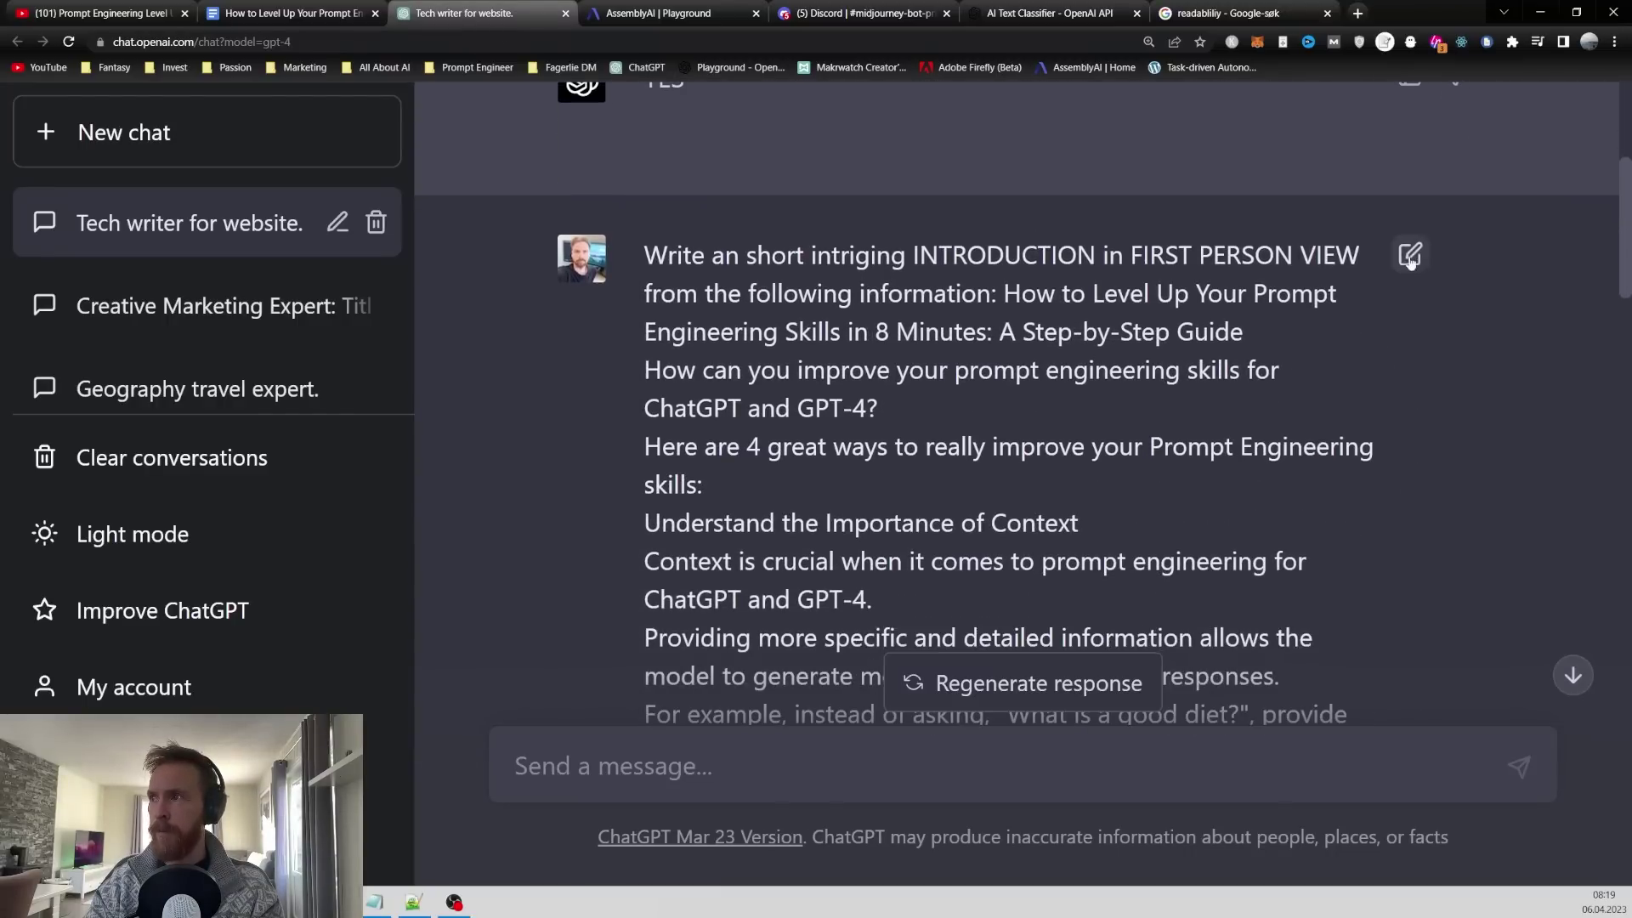
scroll(1028, 410, down, 2)
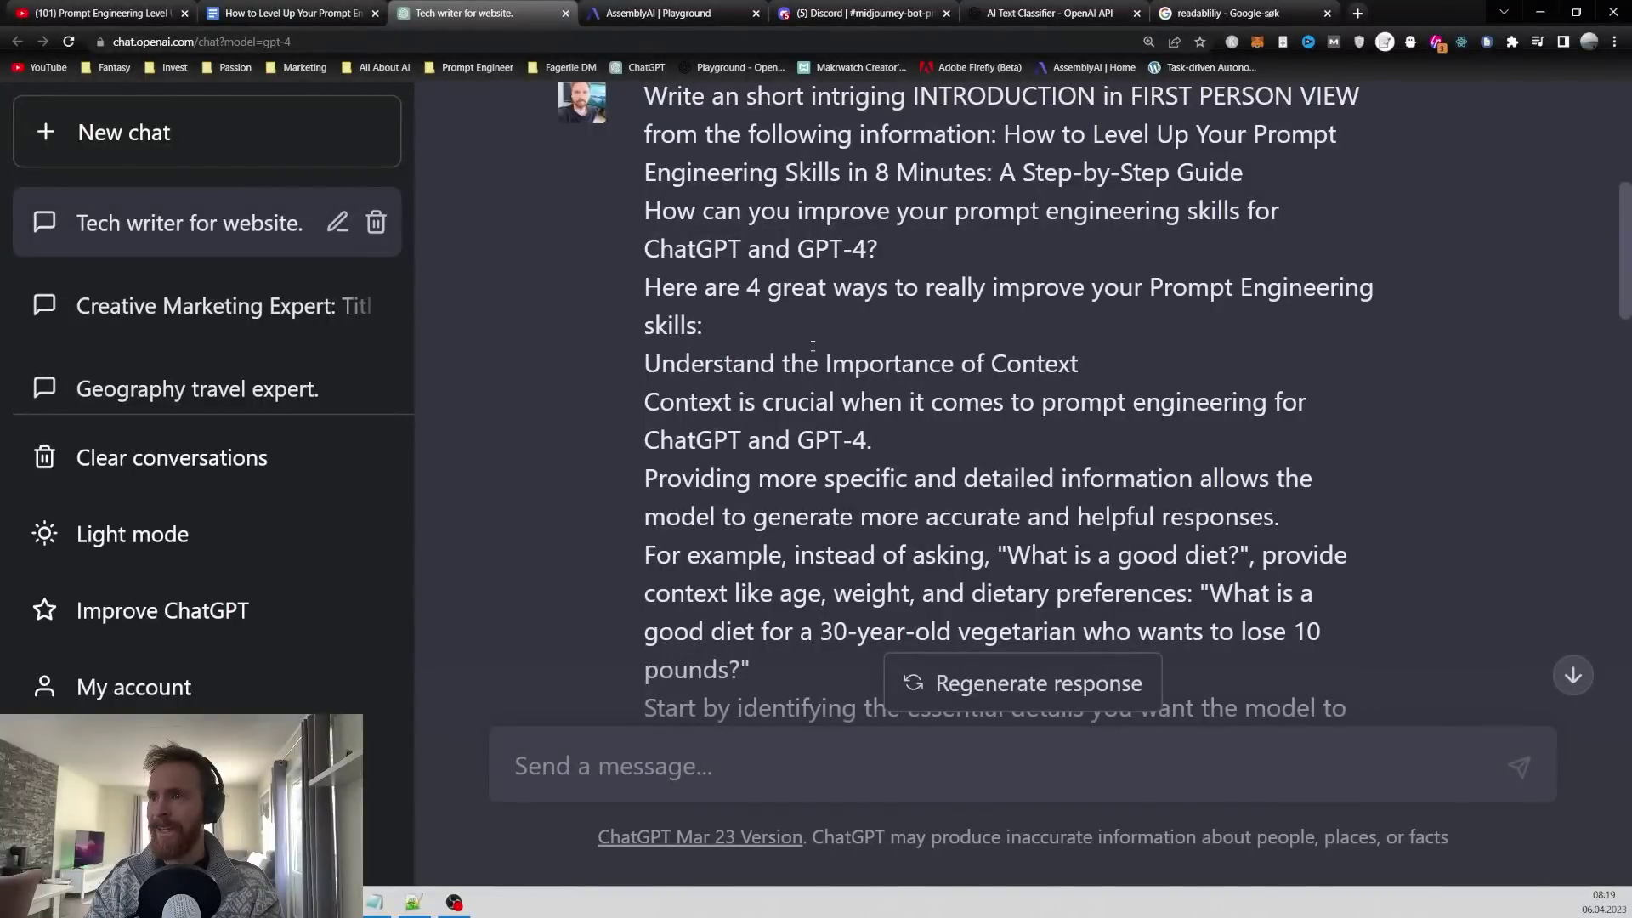
scroll(948, 412, up, 2)
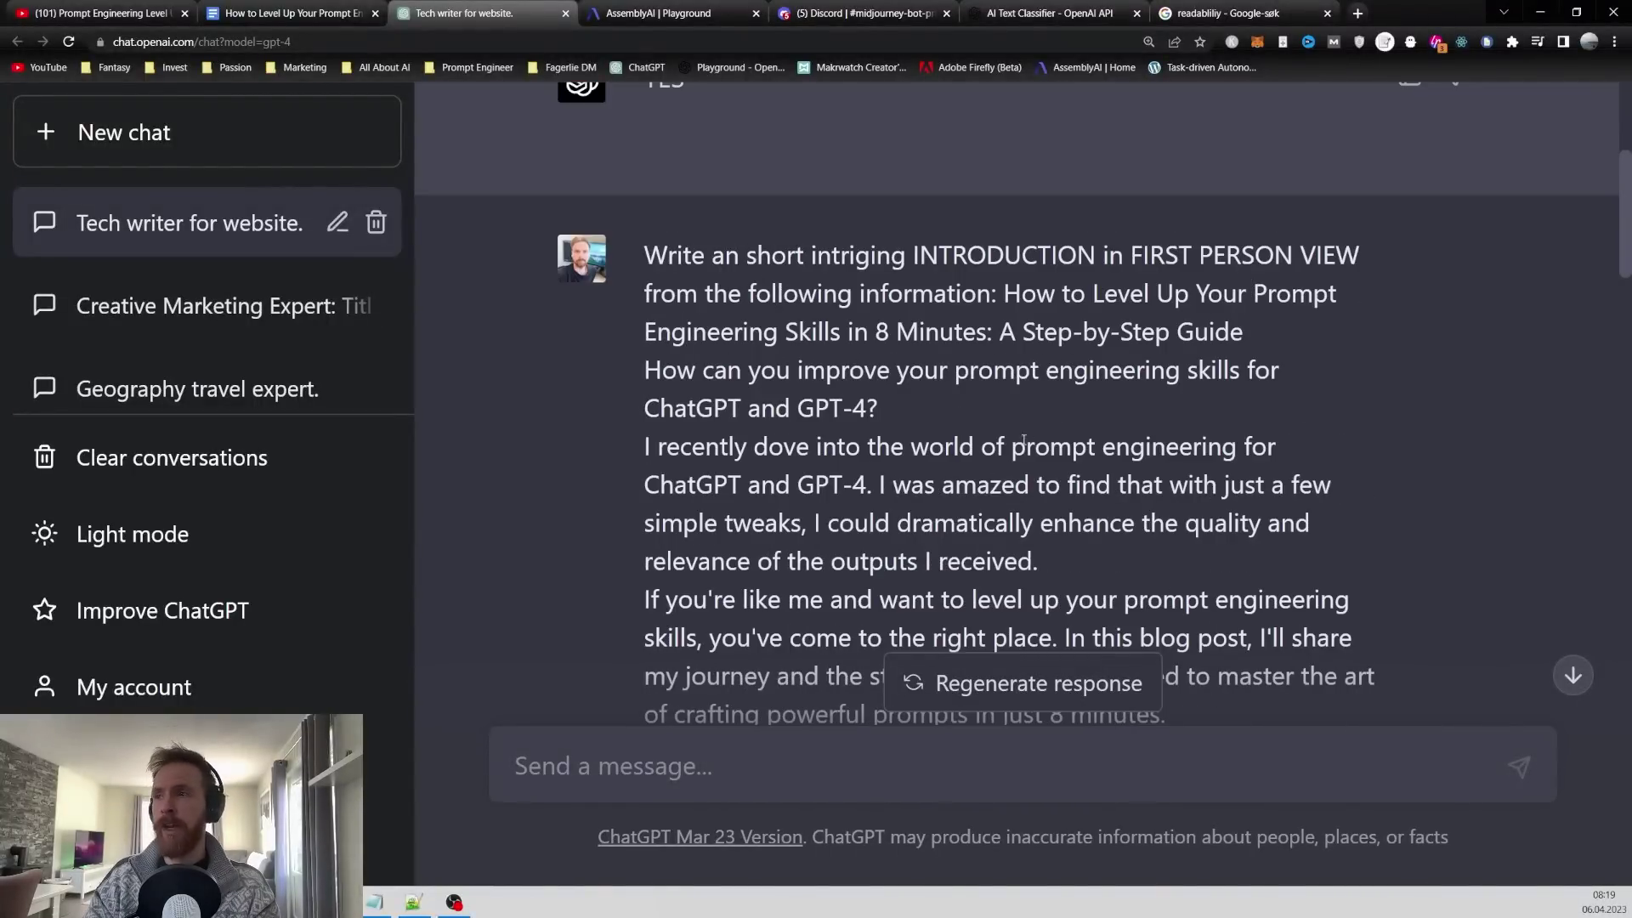
scroll(1024, 439, up, 2)
drag(1099, 418, 915, 416)
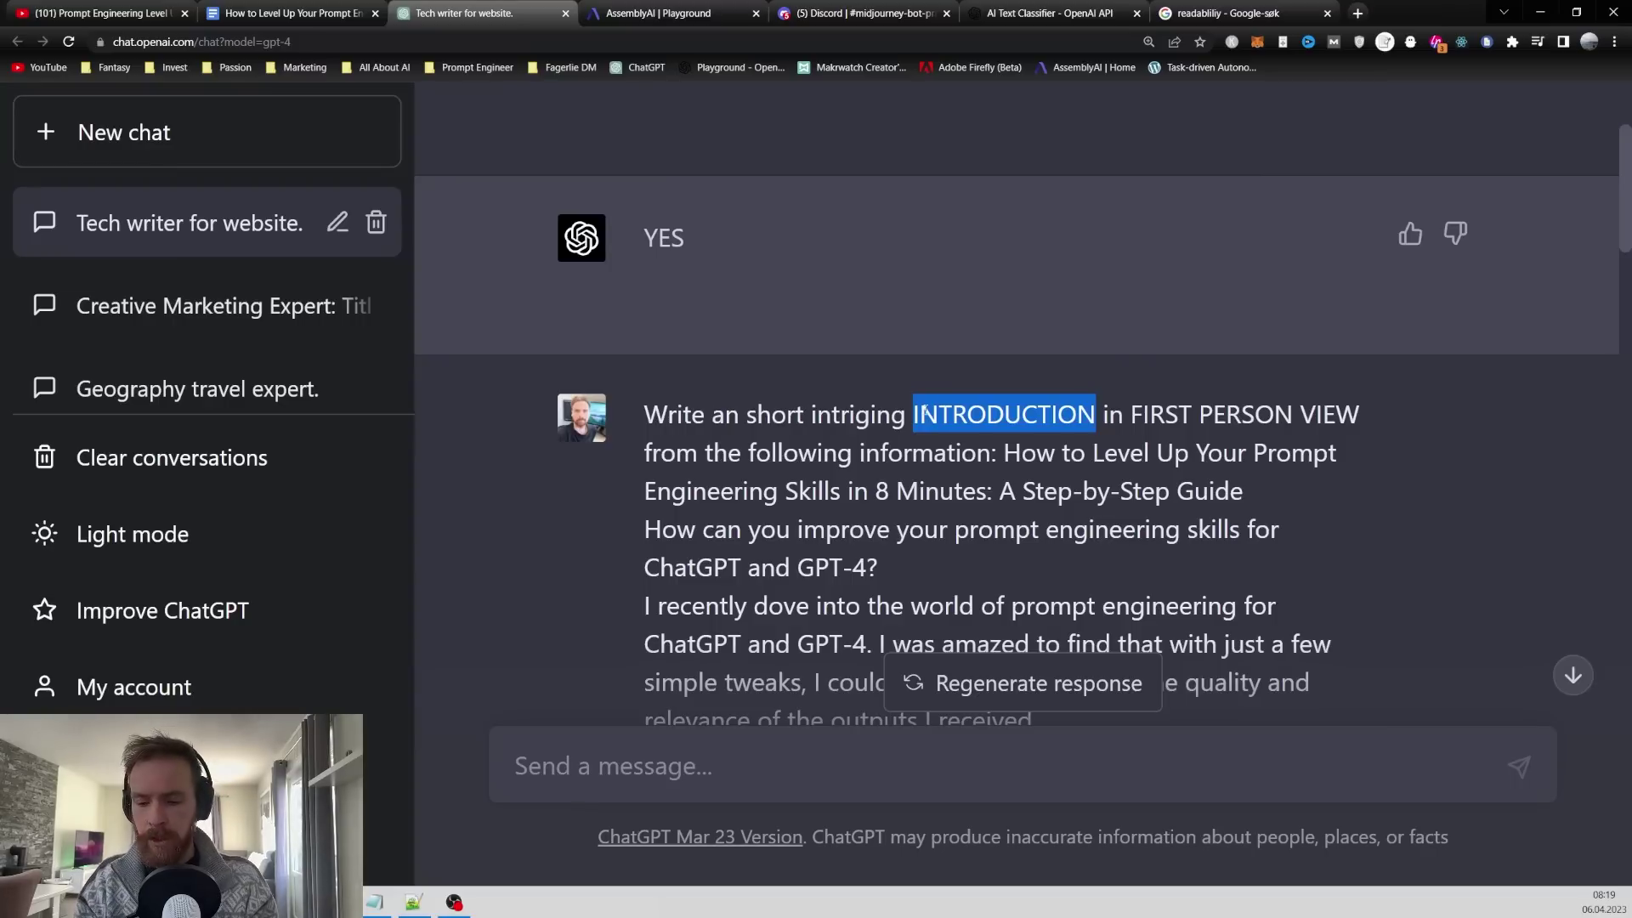
text(CONCLUSION)
double_click(800, 421)
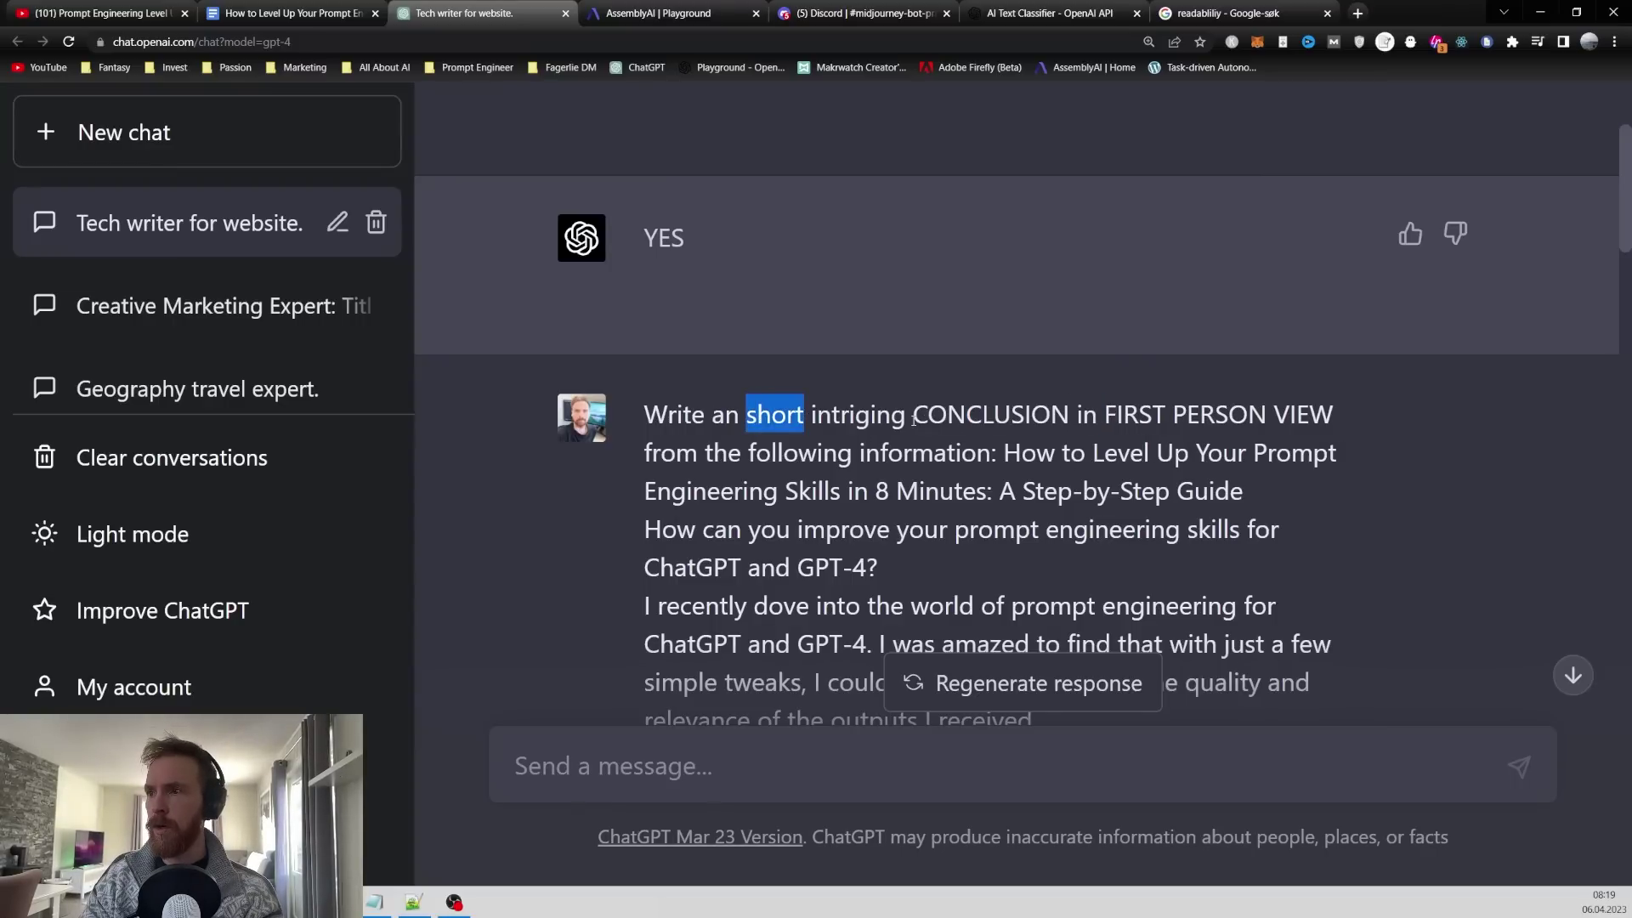
drag(913, 418, 748, 417)
key(BackSpace)
text(en)
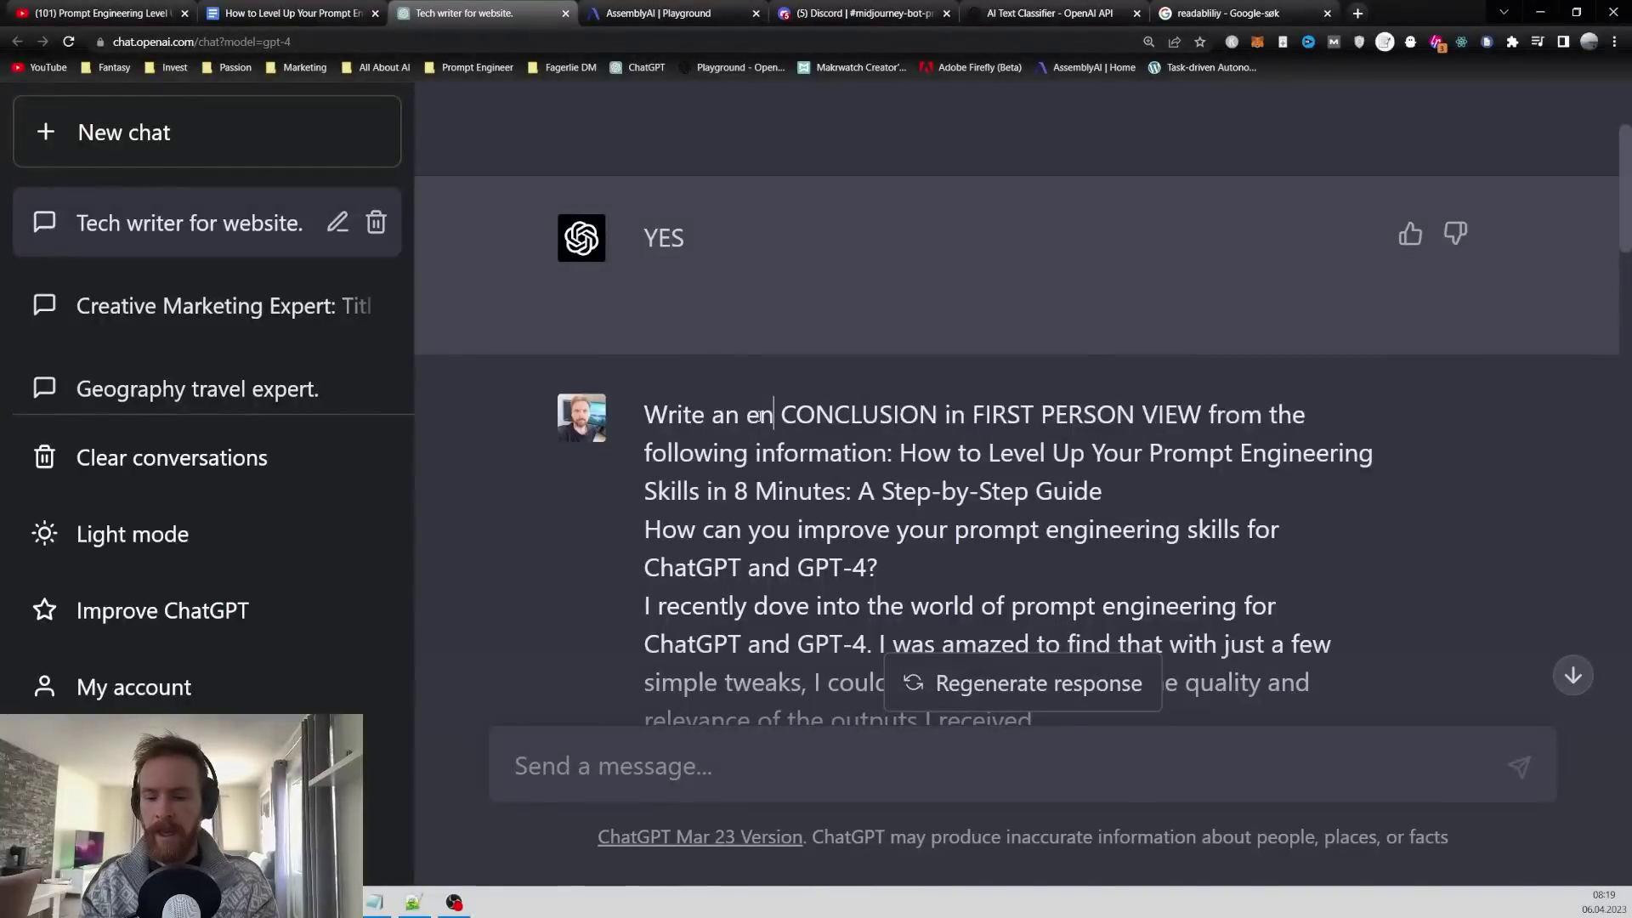
text(gaging)
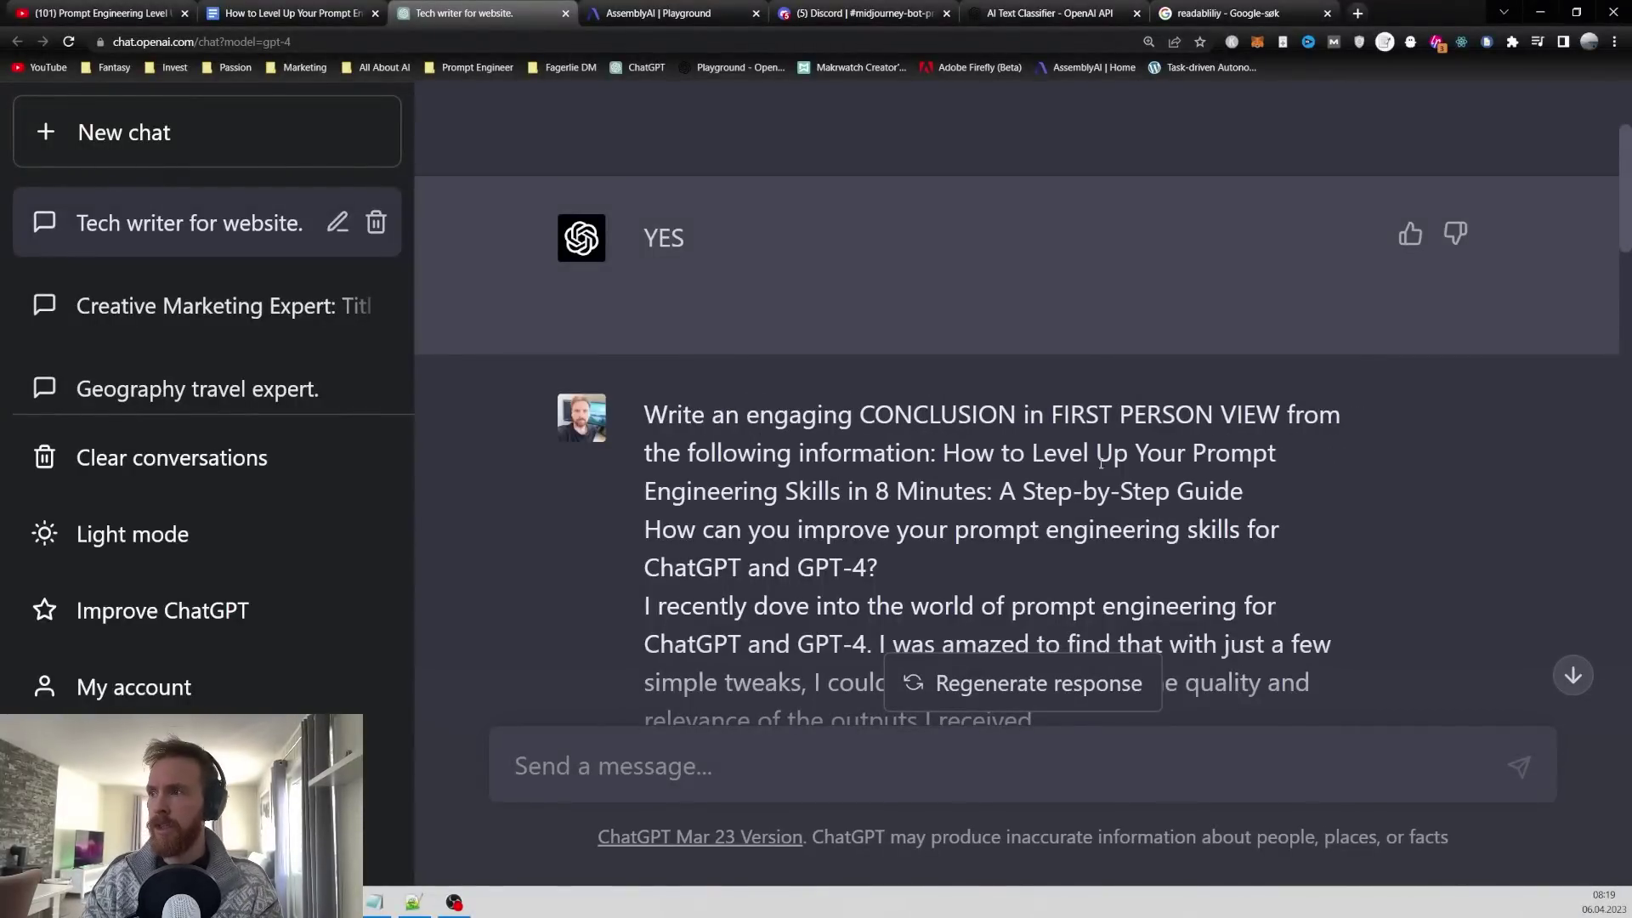
- Resubmit the edited prompt and select the generated first-person conclusion paragraph
scroll(961, 459, down, 20)
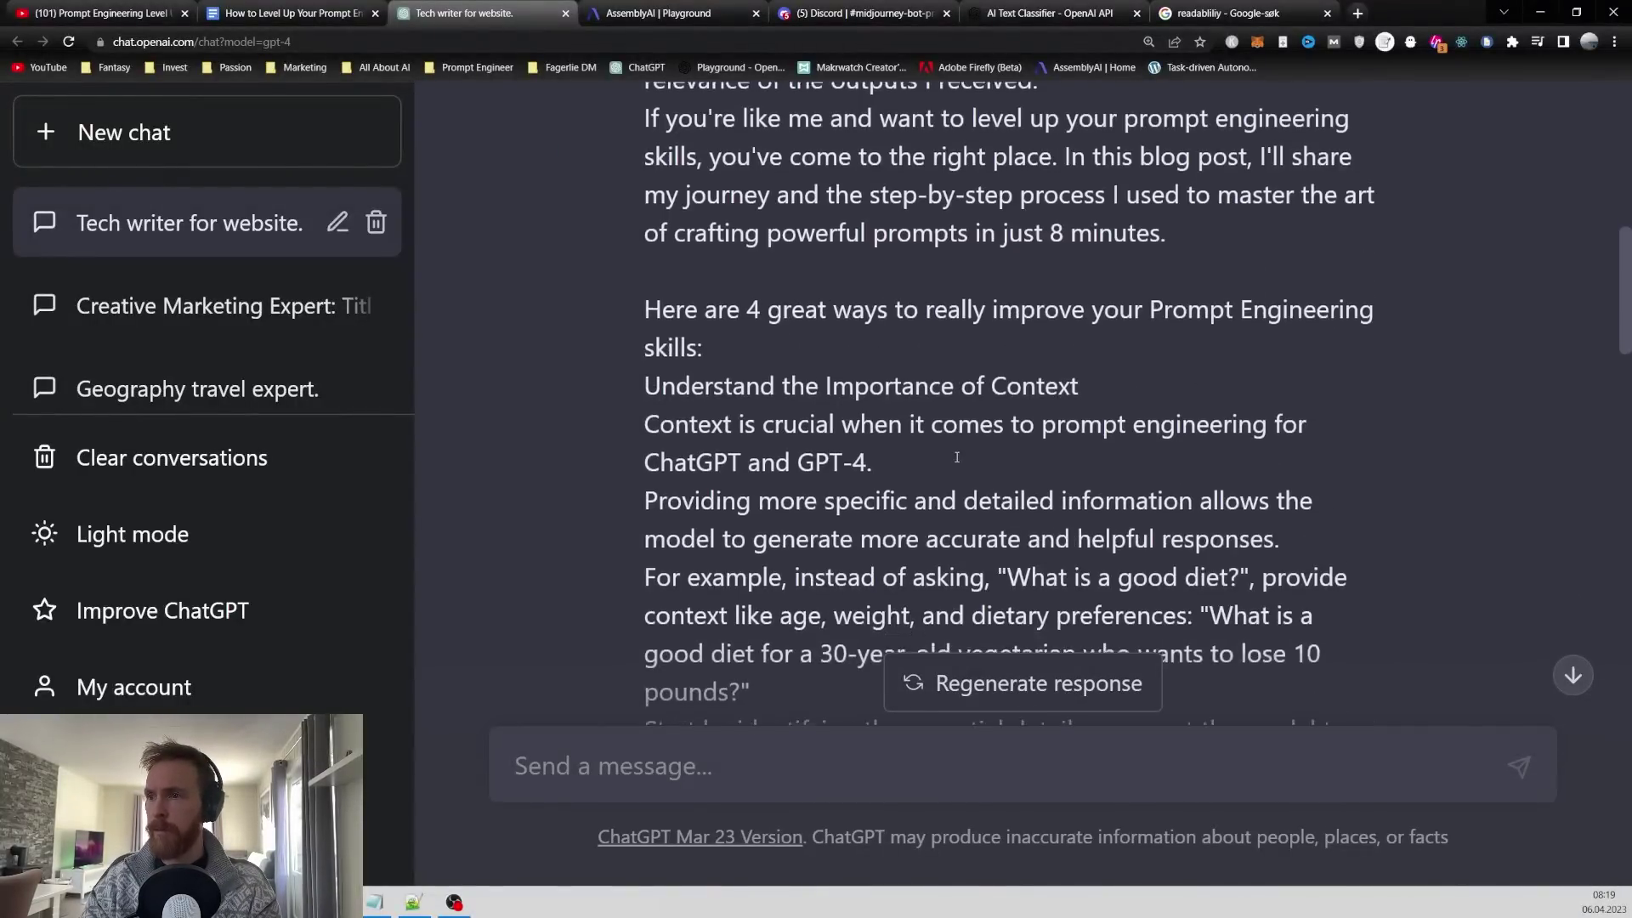
scroll(956, 457, down, 10)
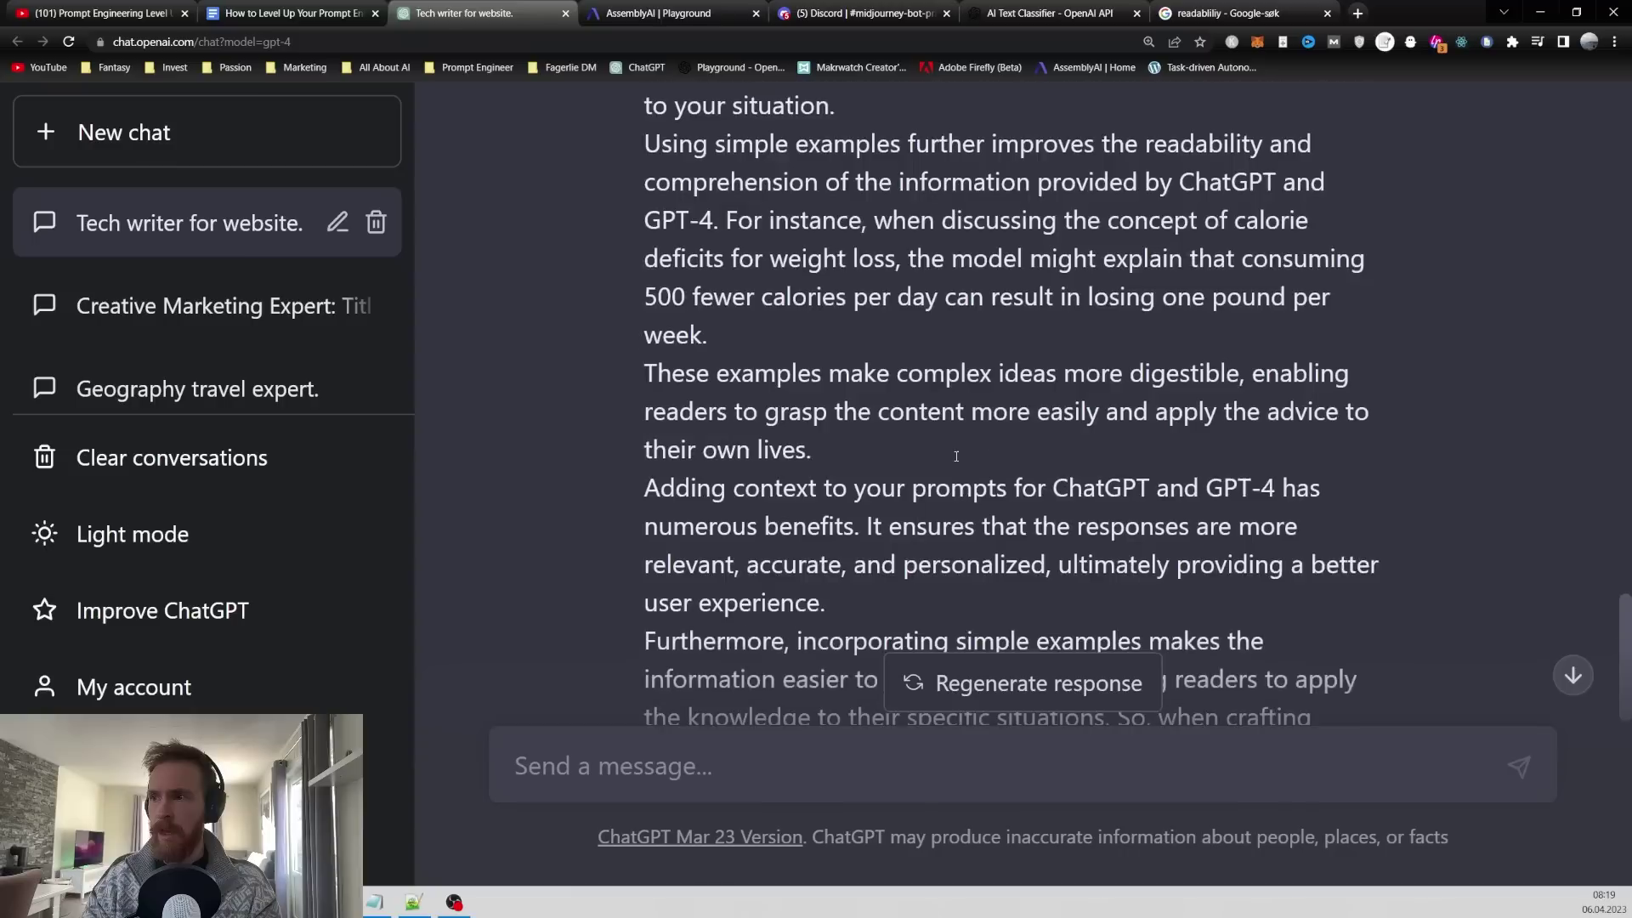
click(947, 473)
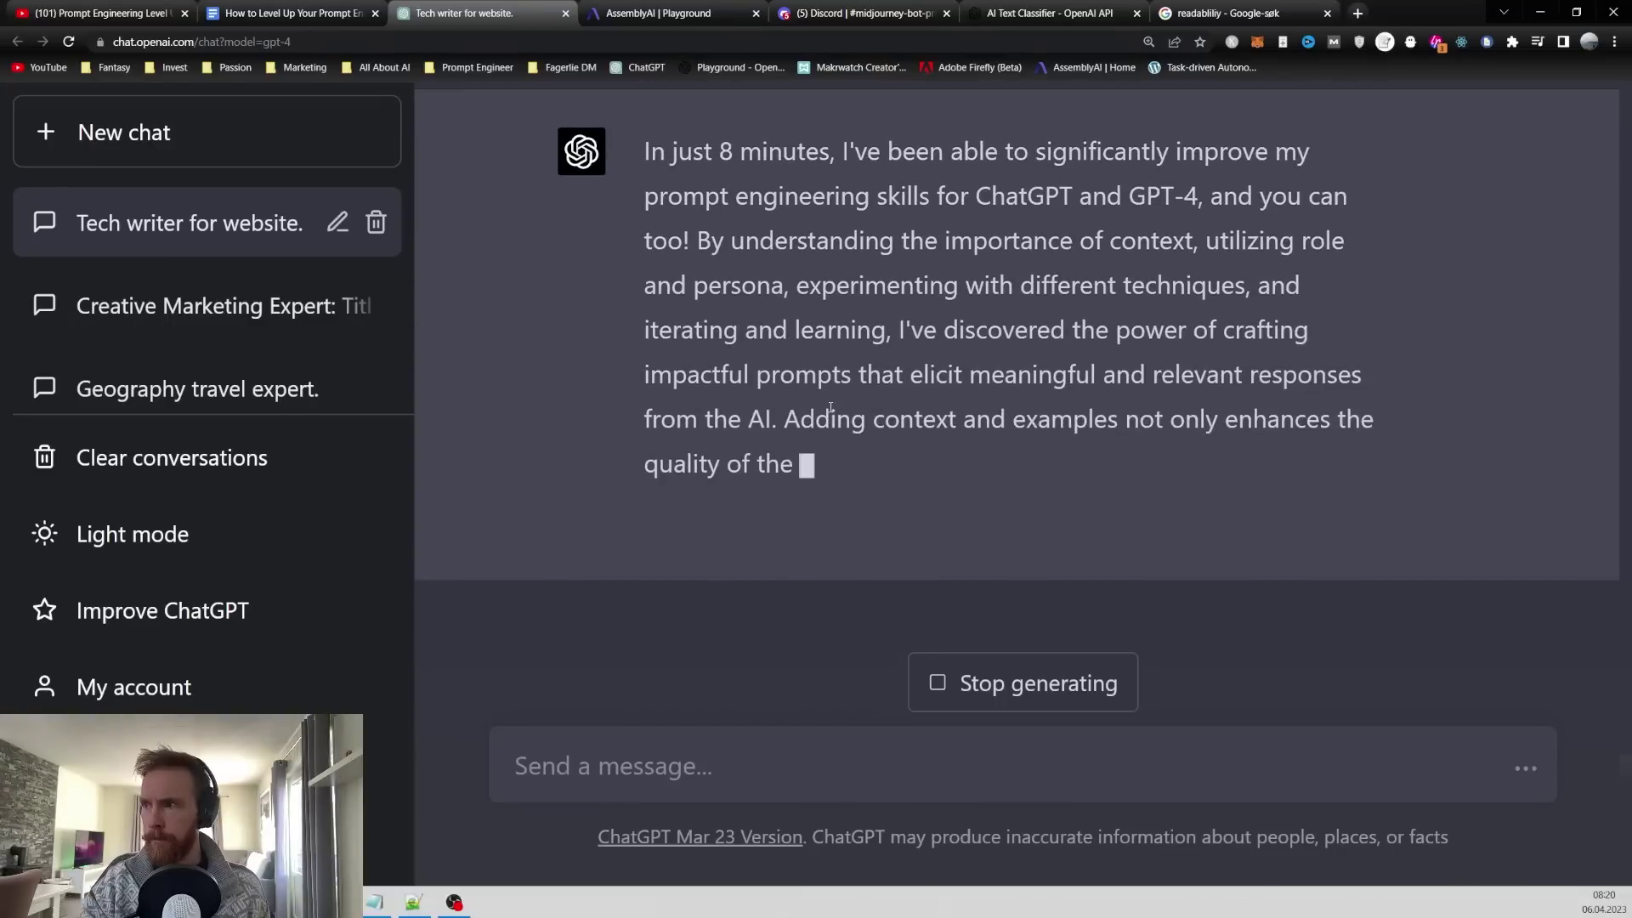
drag(644, 177, 1268, 313)
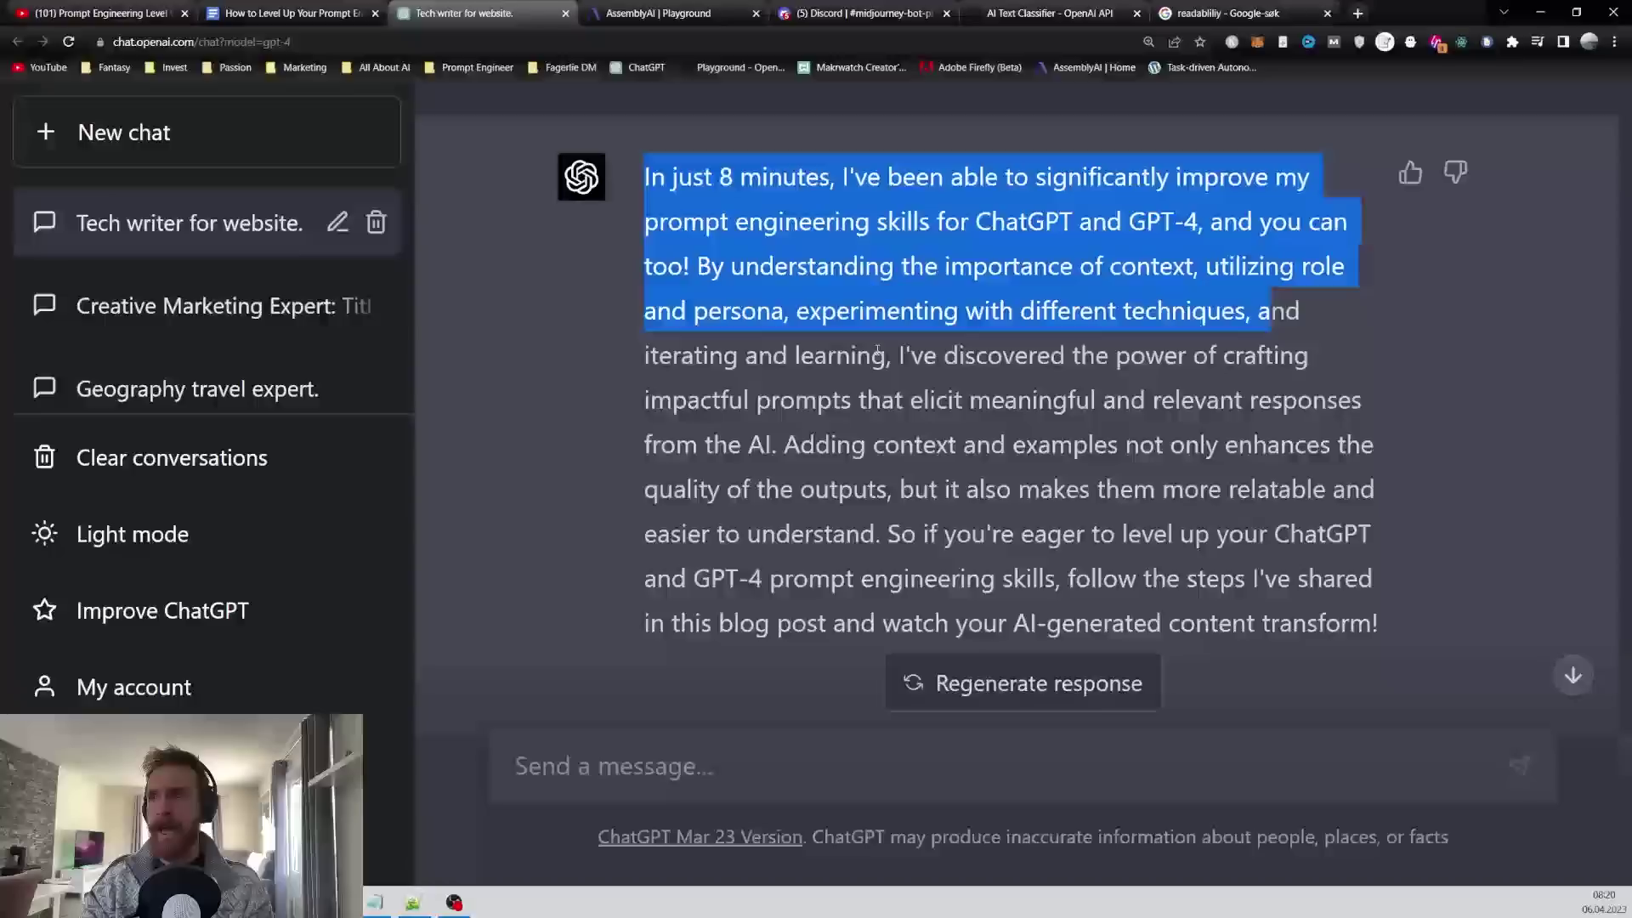
click(787, 387)
drag(646, 181, 1120, 419)
- Paste the ChatGPT conclusion under the Conclusion heading in the blog post document
click(294, 13)
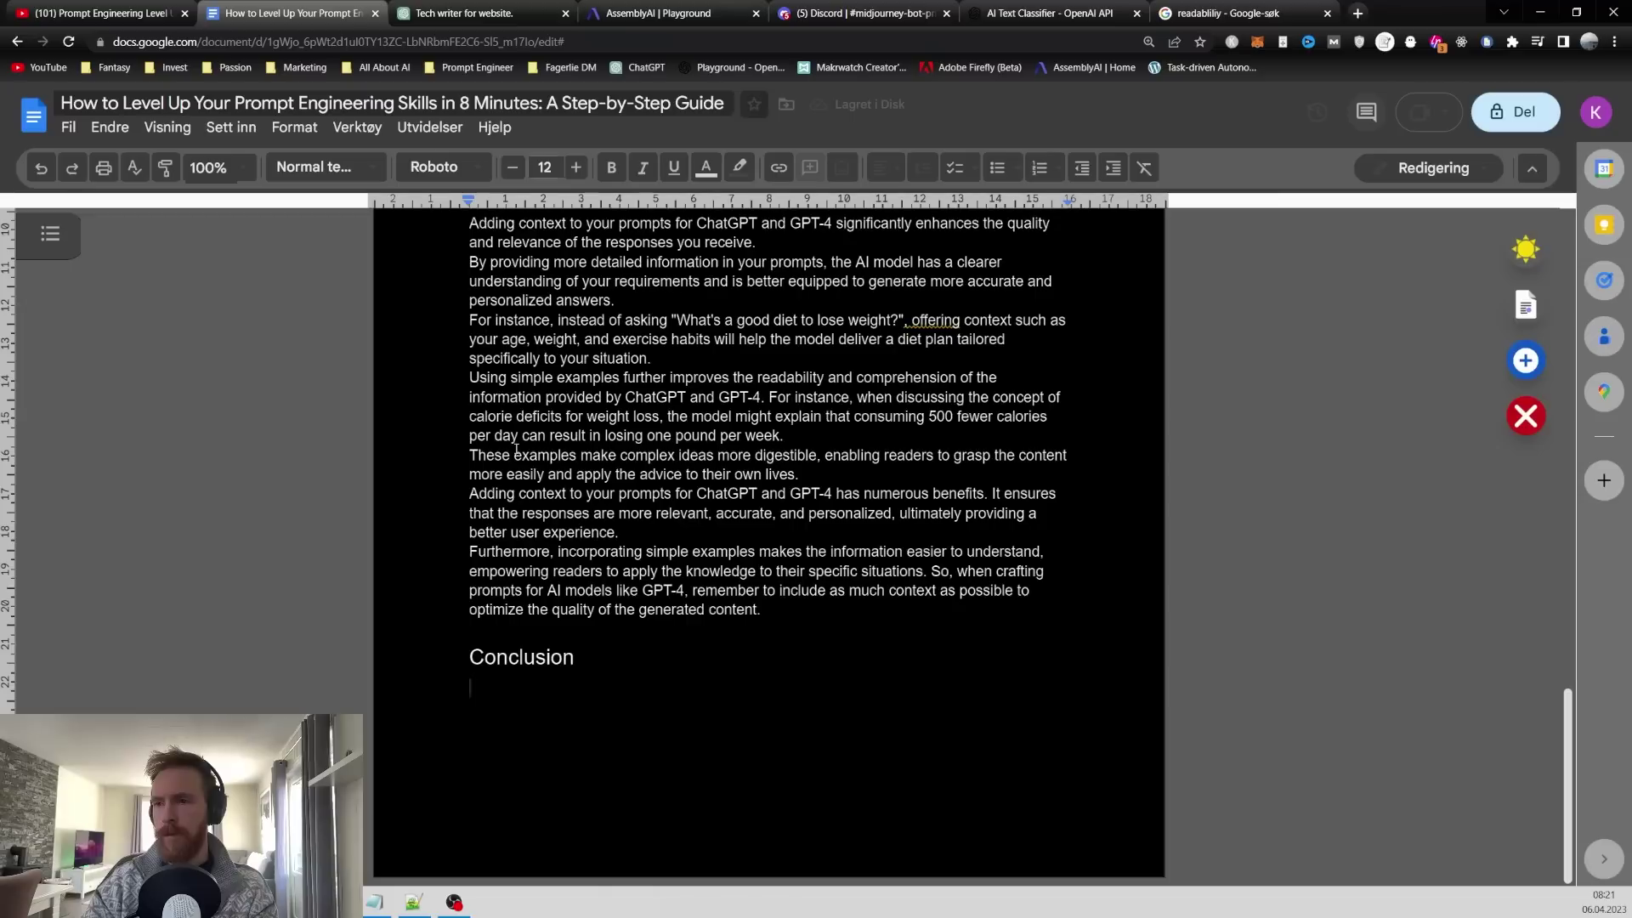
text(In just 8 minutes, I've been able to significantly improve my prompt engineering skills for ChatGPT and GPT-4, and you can too! By understanding the importance of context, utilizing role and persona, experimenting with different techniques, and iterating and learning, I've discovered the power of crafting impactful prompts that elicit meaningful and relevant responses from the AI. Adding context and examples not only enhances the quality of the outputs, but it also makes them more relatable and easier to understand. So if you're eager to level up your ChatGPT and GPT-4 prompt engineering skills, follow the steps I've shared in this blog post)
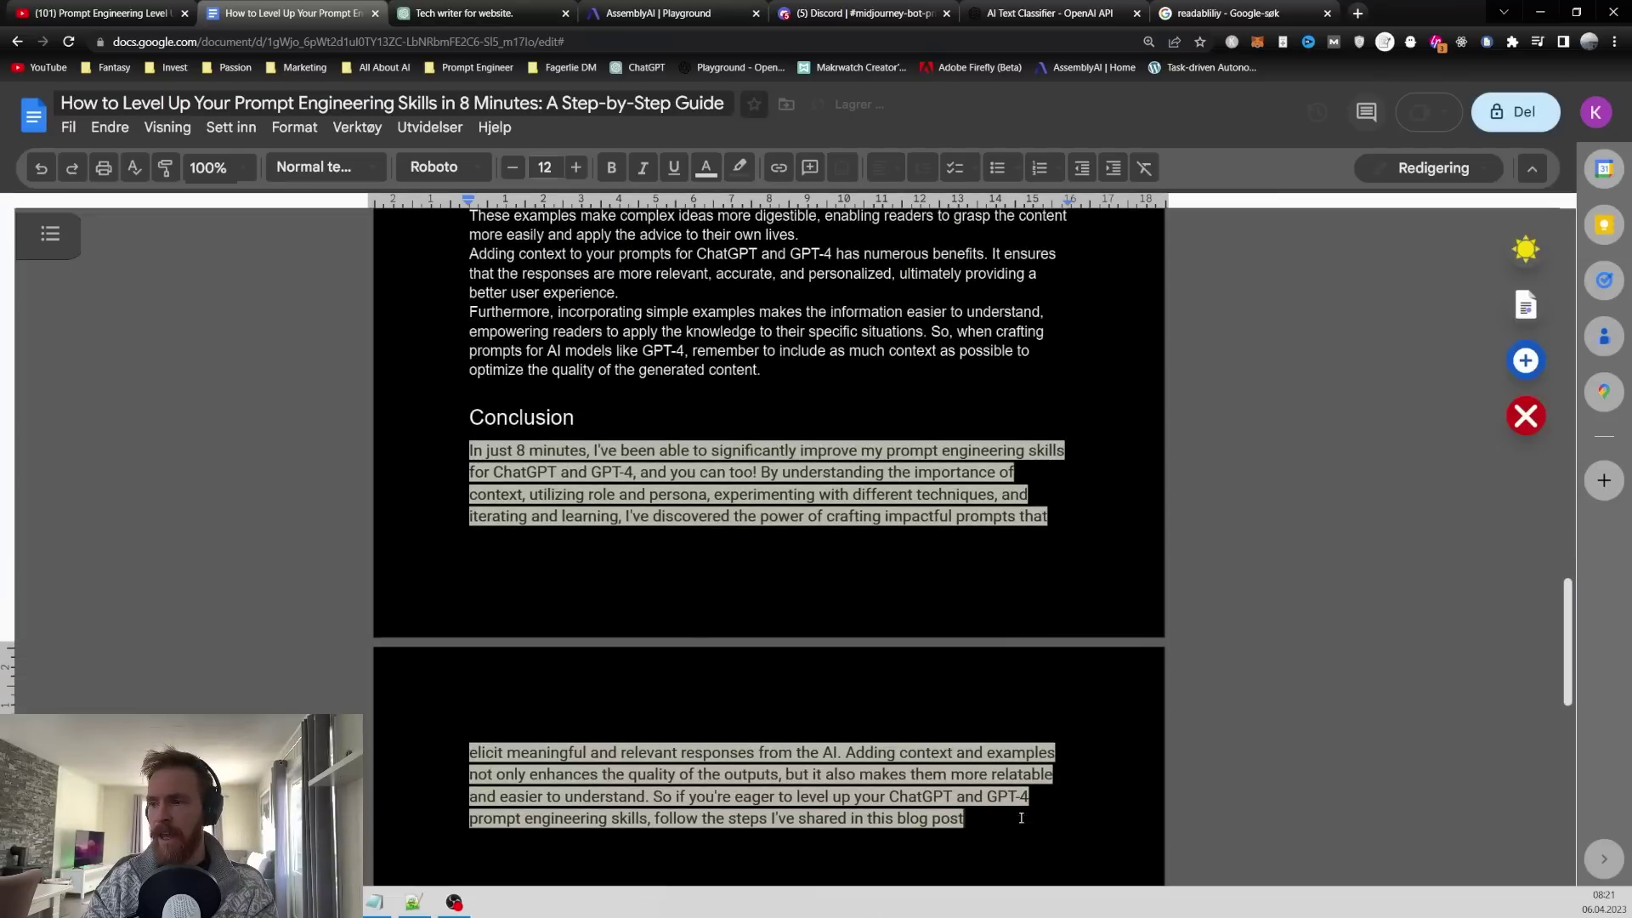
scroll(719, 607, up, 20)
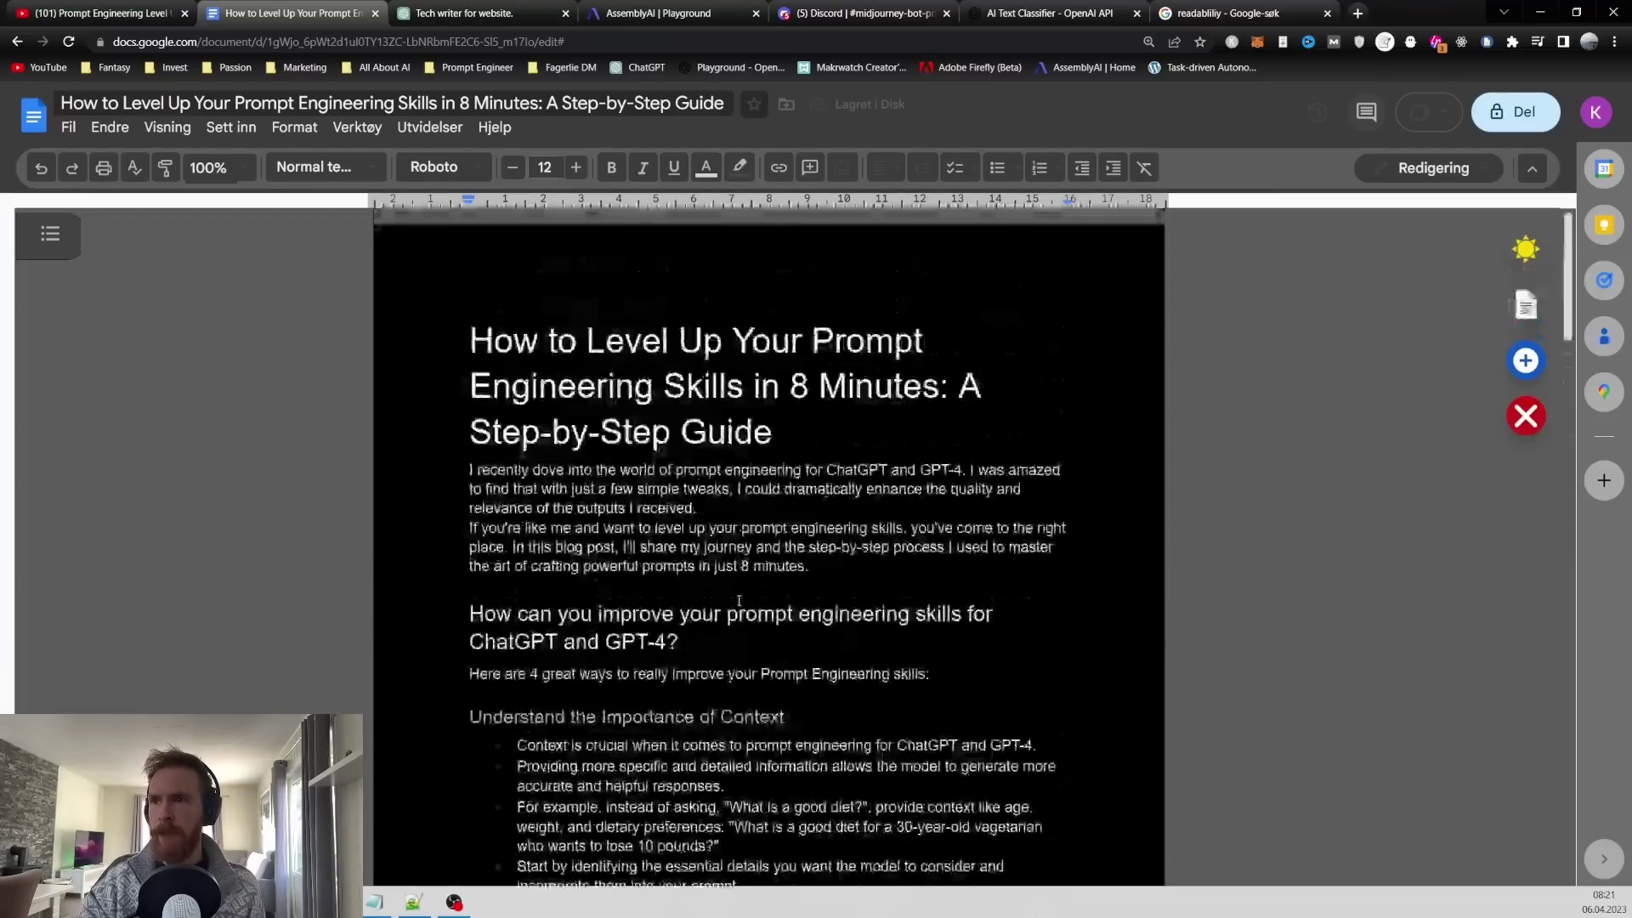
- Confirm the post now totals 765 words, then return to the document's top
click(357, 128)
click(420, 193)
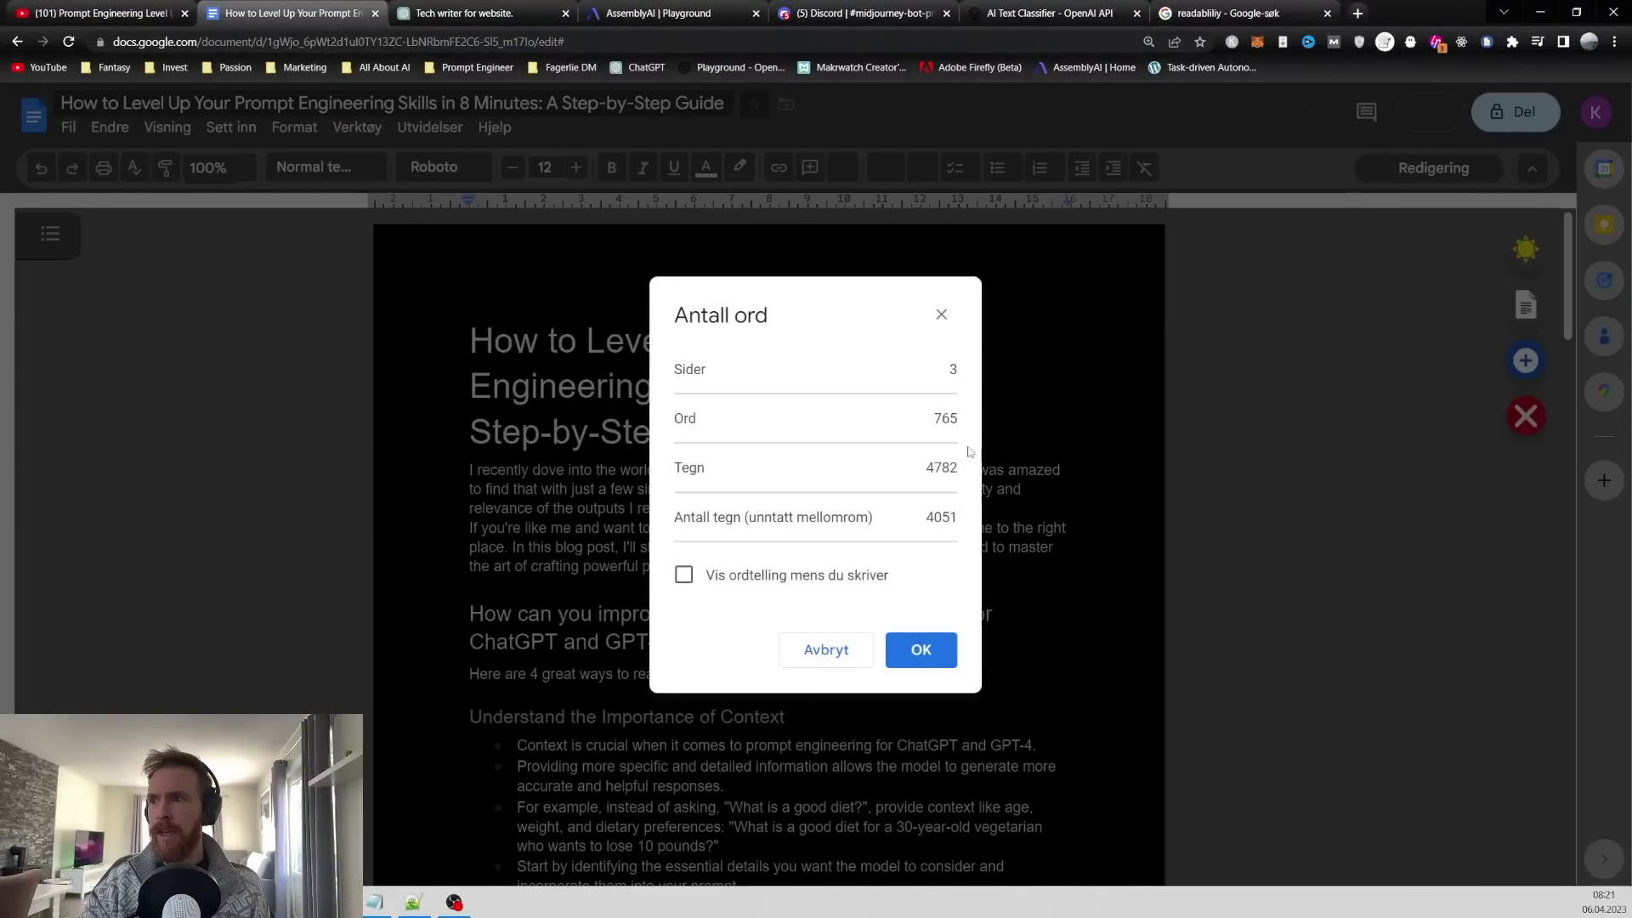
click(941, 315)
scroll(762, 493, down, 20)
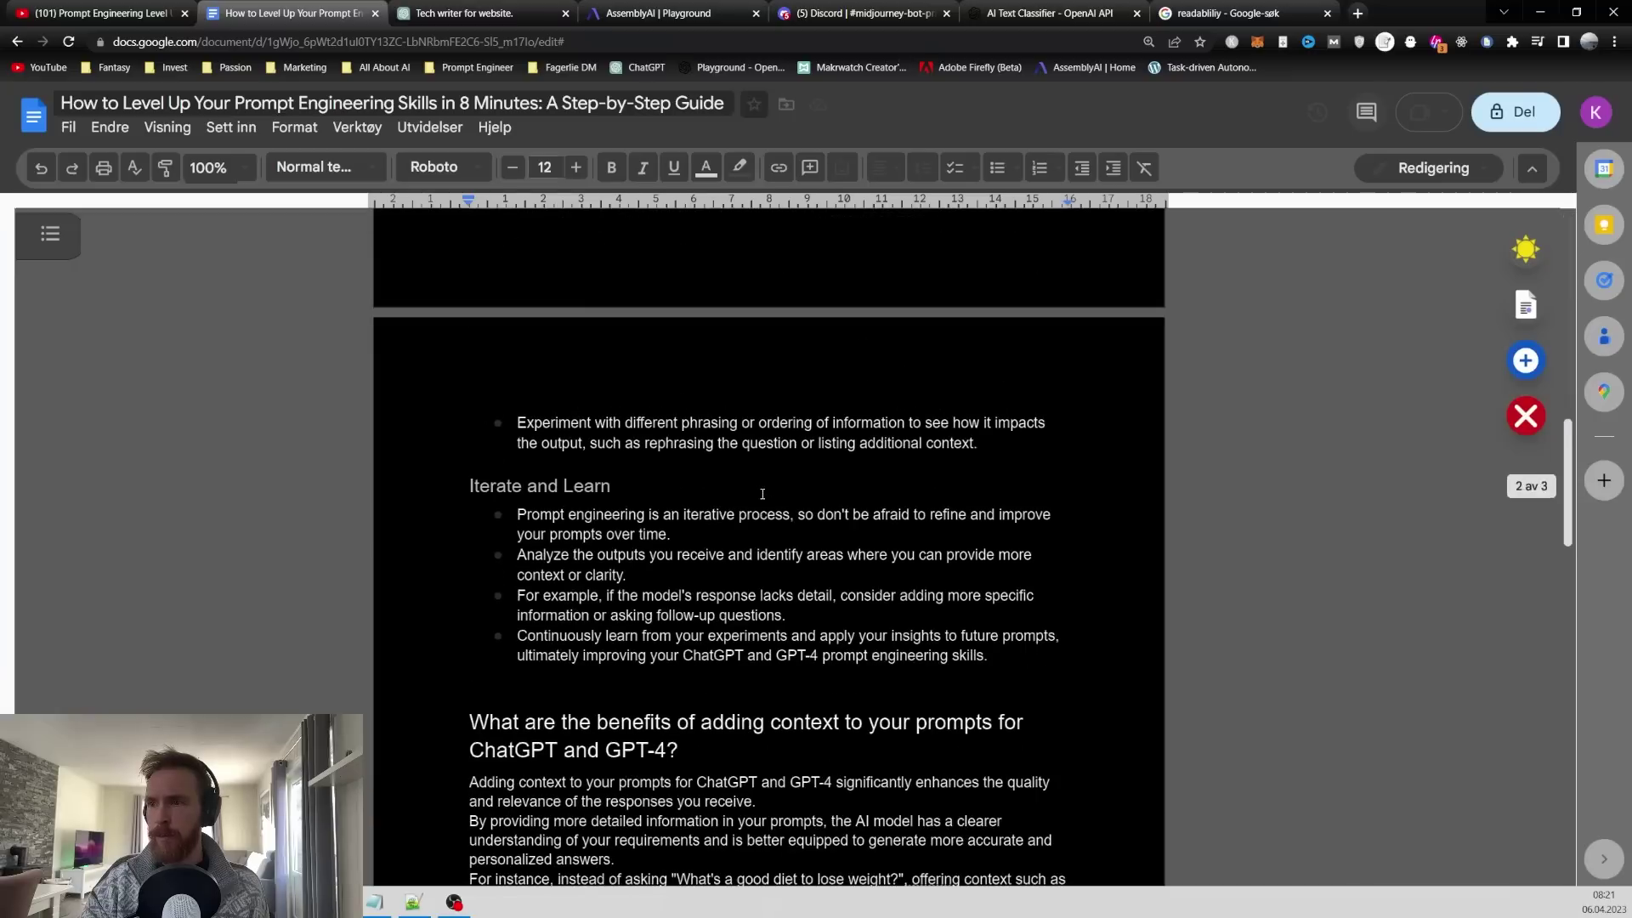
scroll(762, 493, down, 4)
key(ctrl+Home)
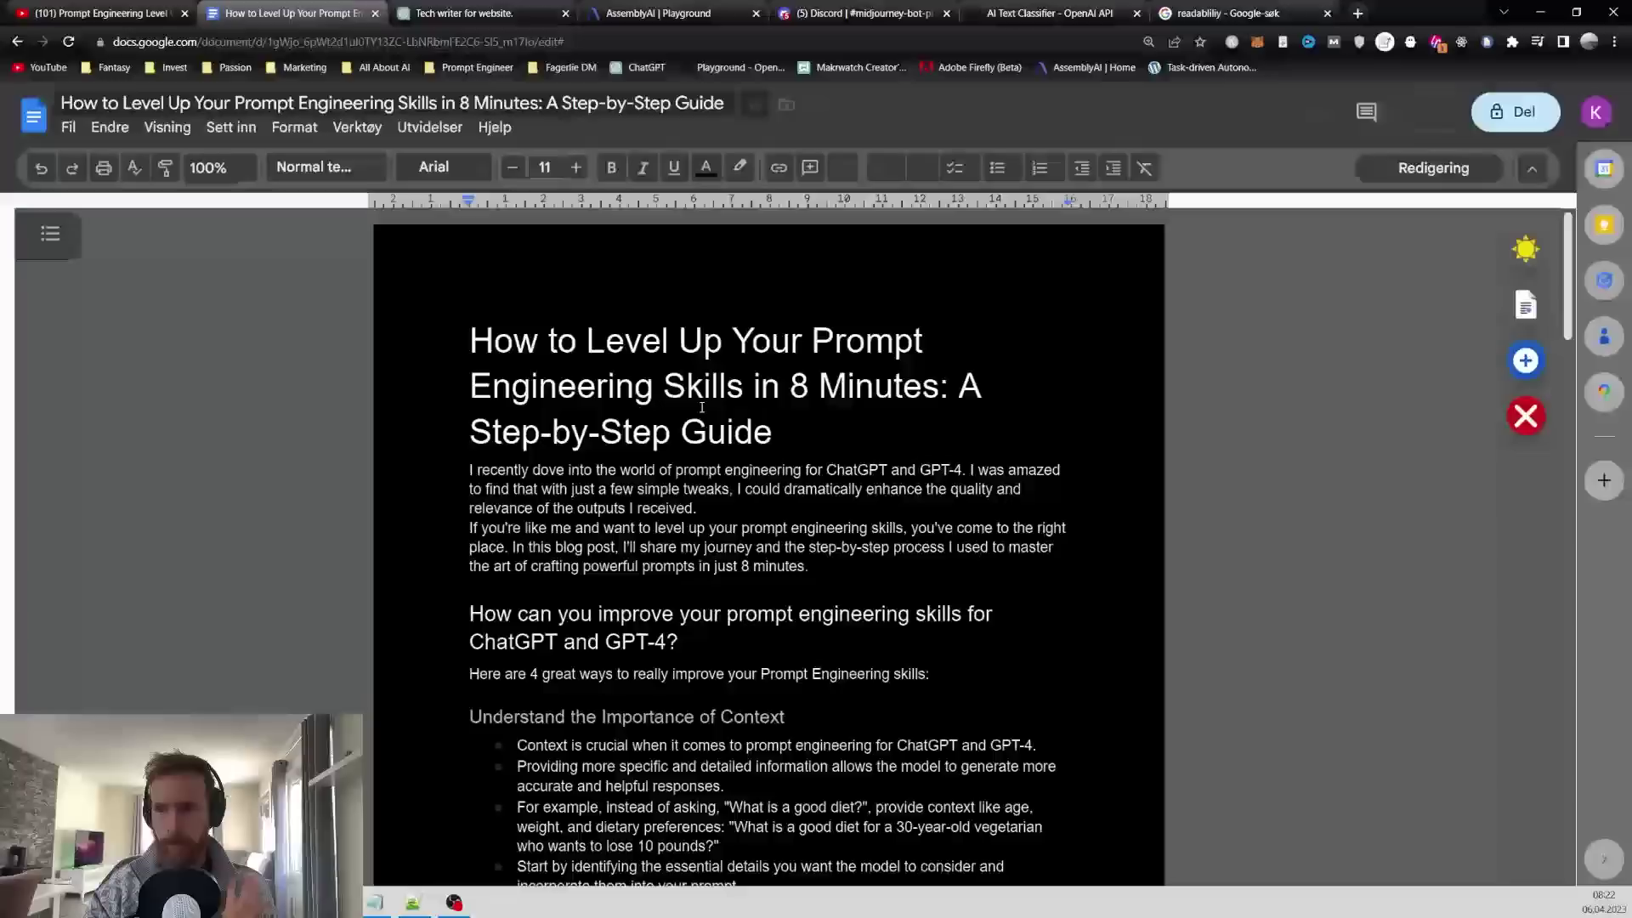
- Review the finished post and select all its text from the title to the closing 'blog post.' line
scroll(702, 407, down, 3)
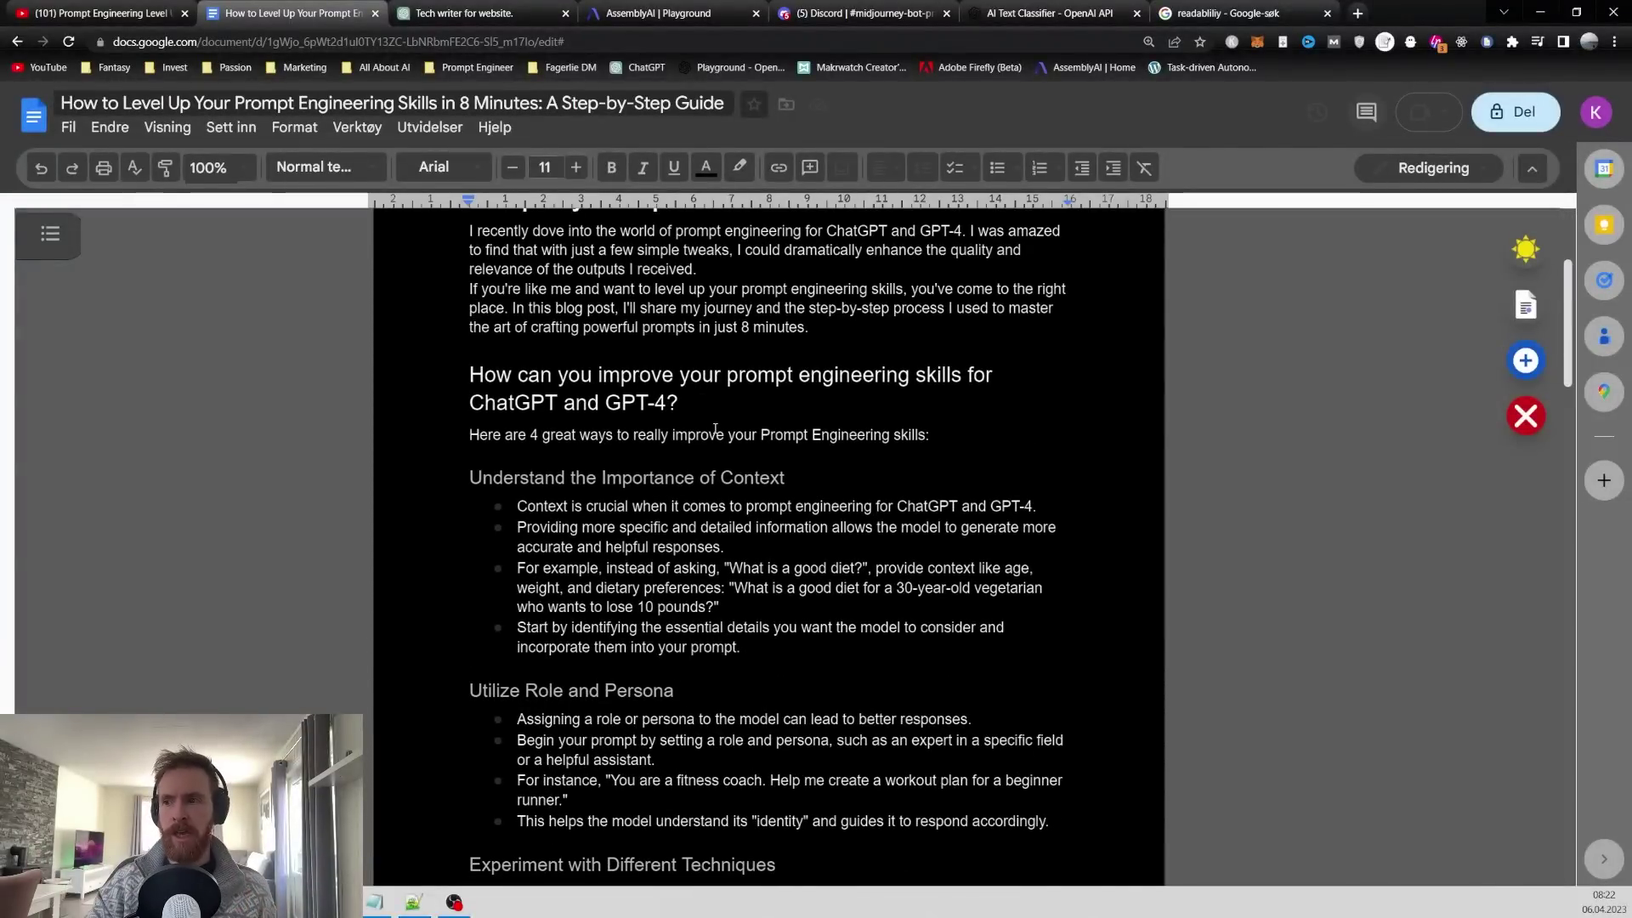
scroll(821, 503, down, 10)
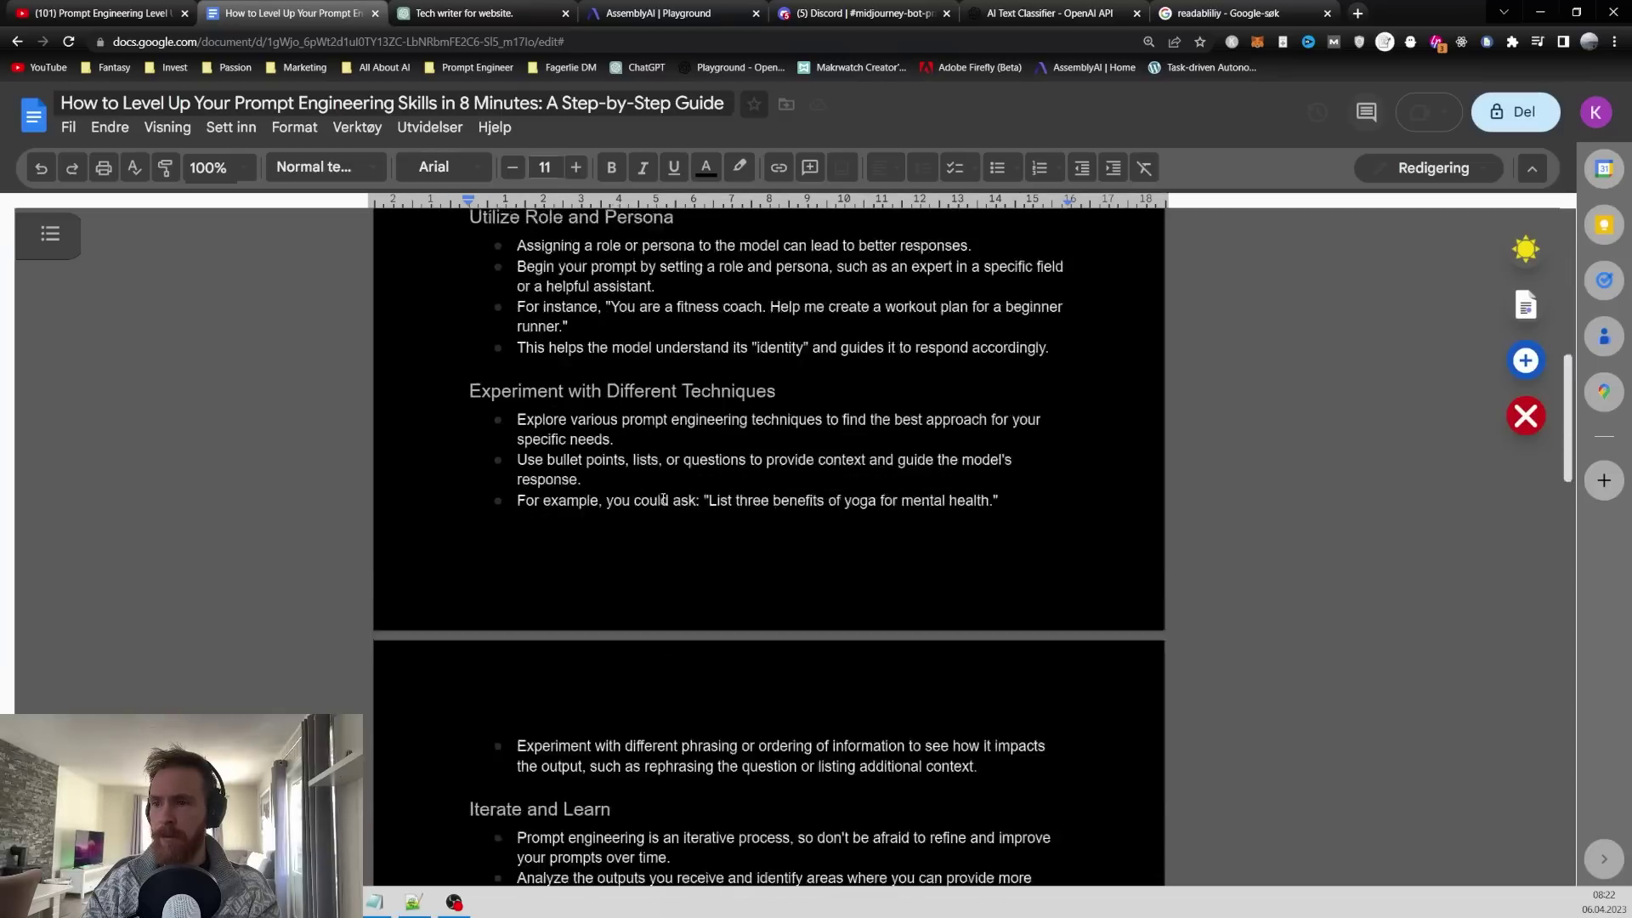
scroll(662, 500, down, 4)
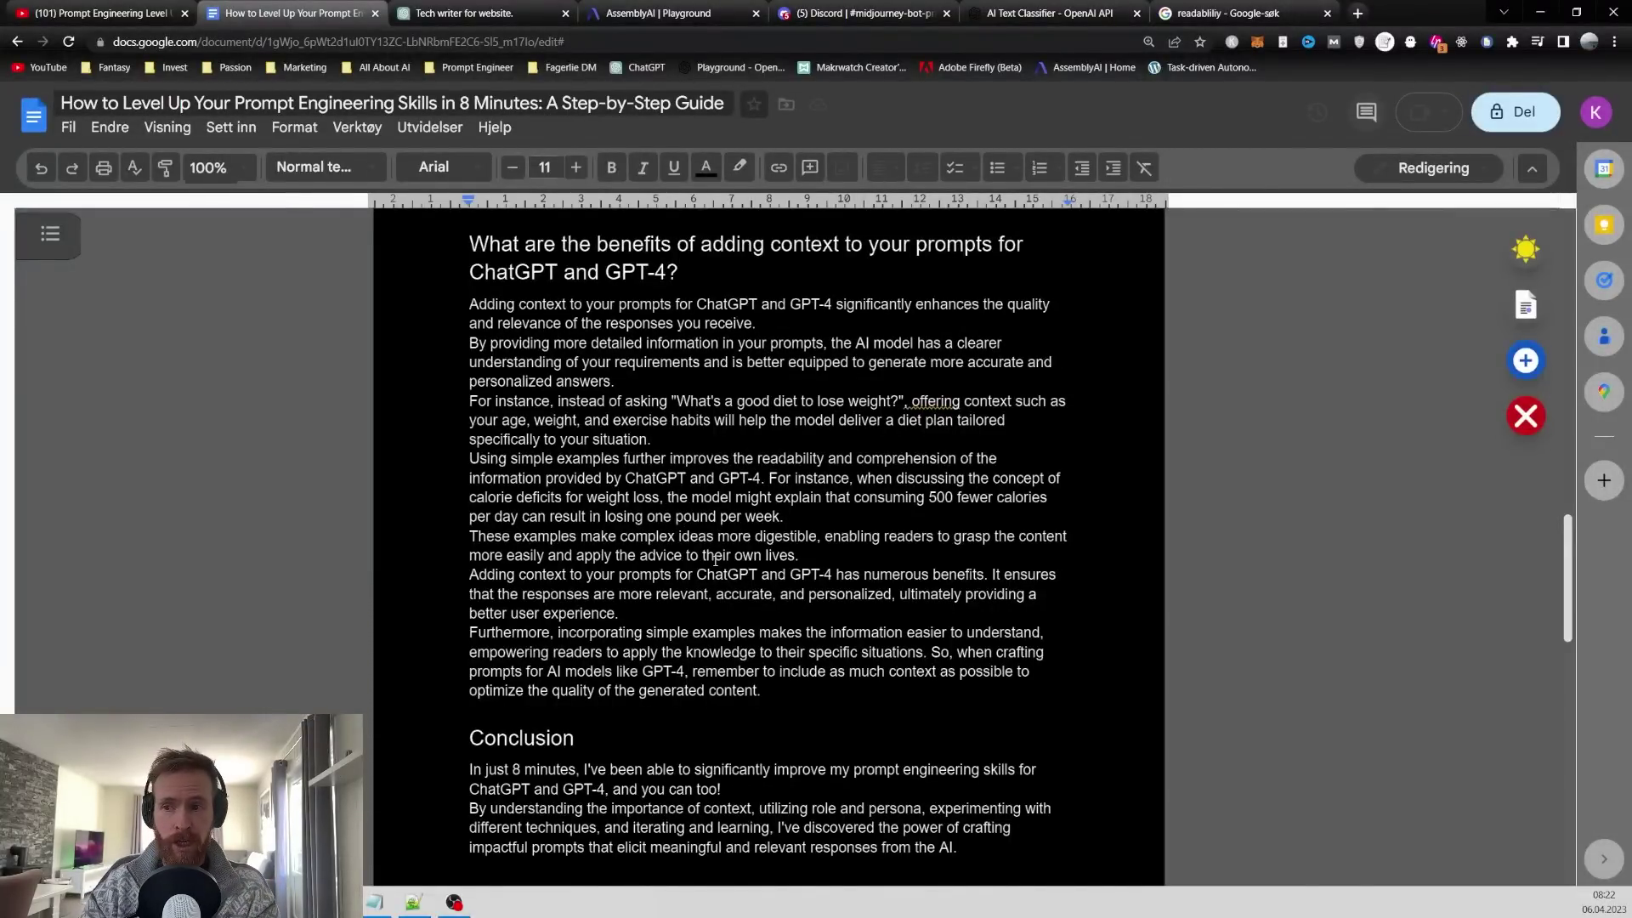
key(ctrl+Home)
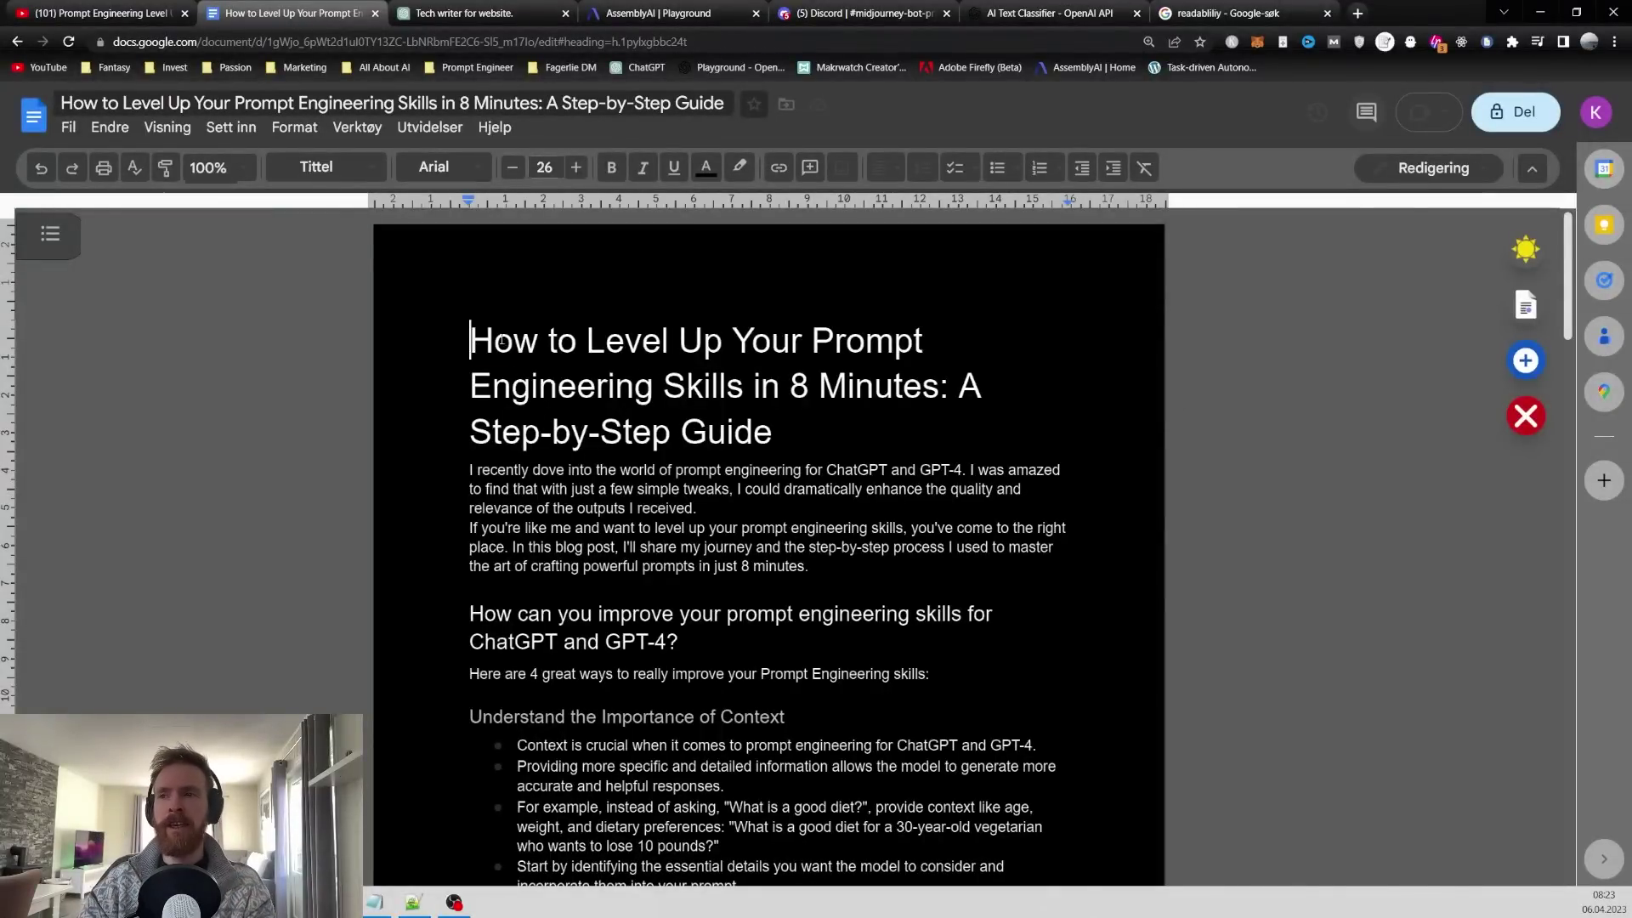
drag(470, 340, 776, 430)
scroll(838, 499, down, 20)
scroll(845, 507, down, 4)
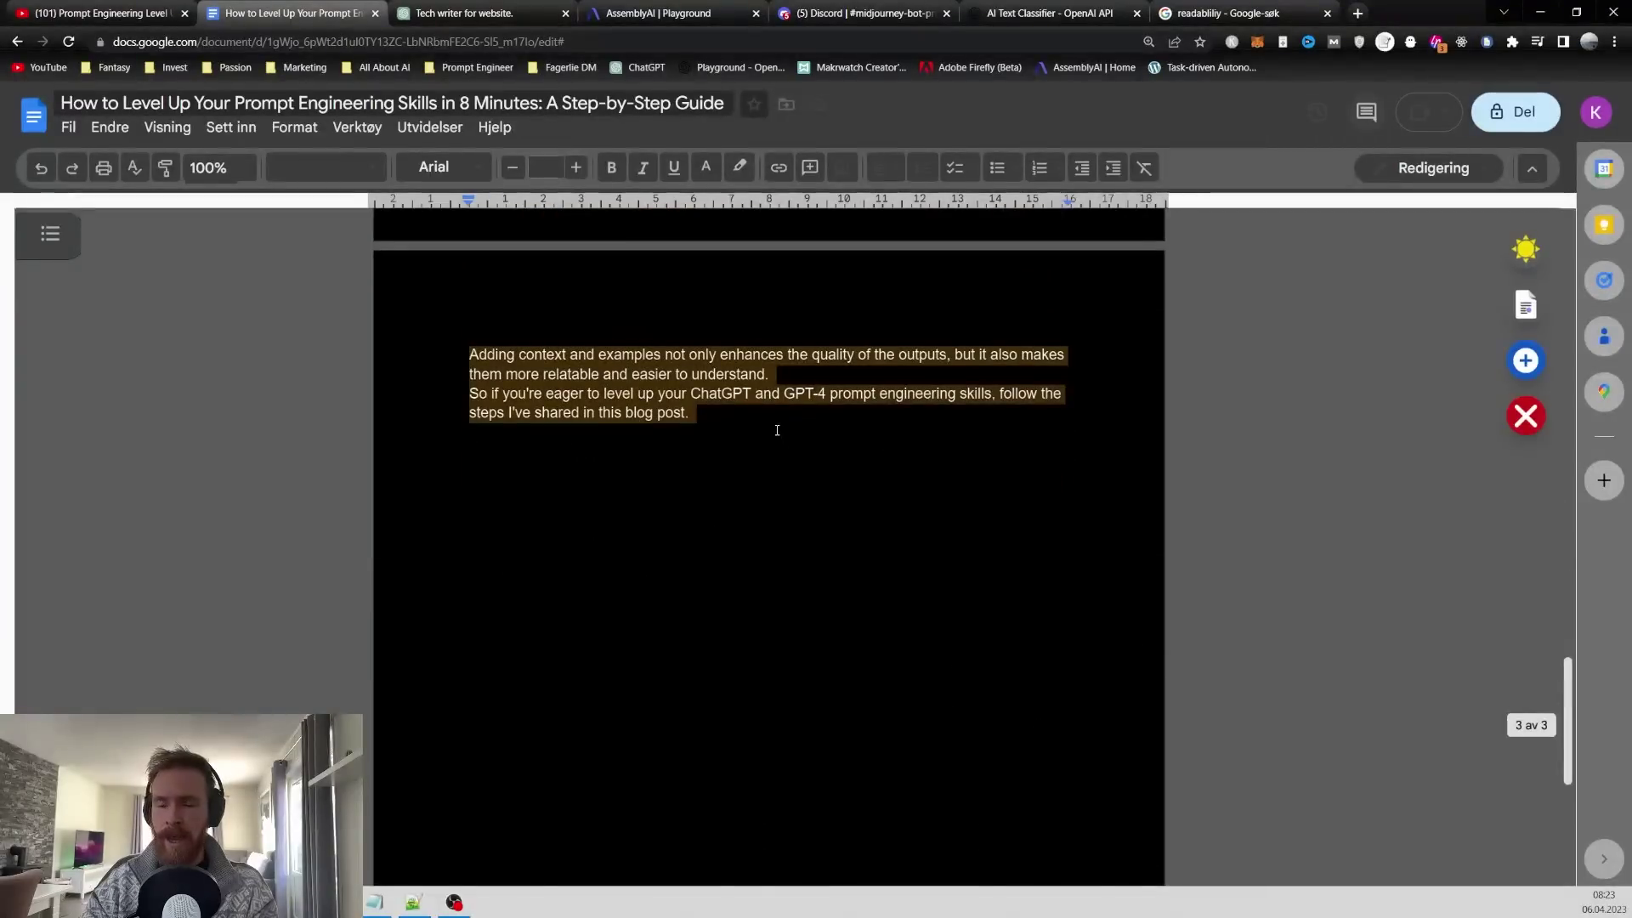
- Paste the full post into the AI Text Classifier and submit it, getting 'unclear if it is AI-generated'
click(1060, 15)
scroll(847, 513, down, 3)
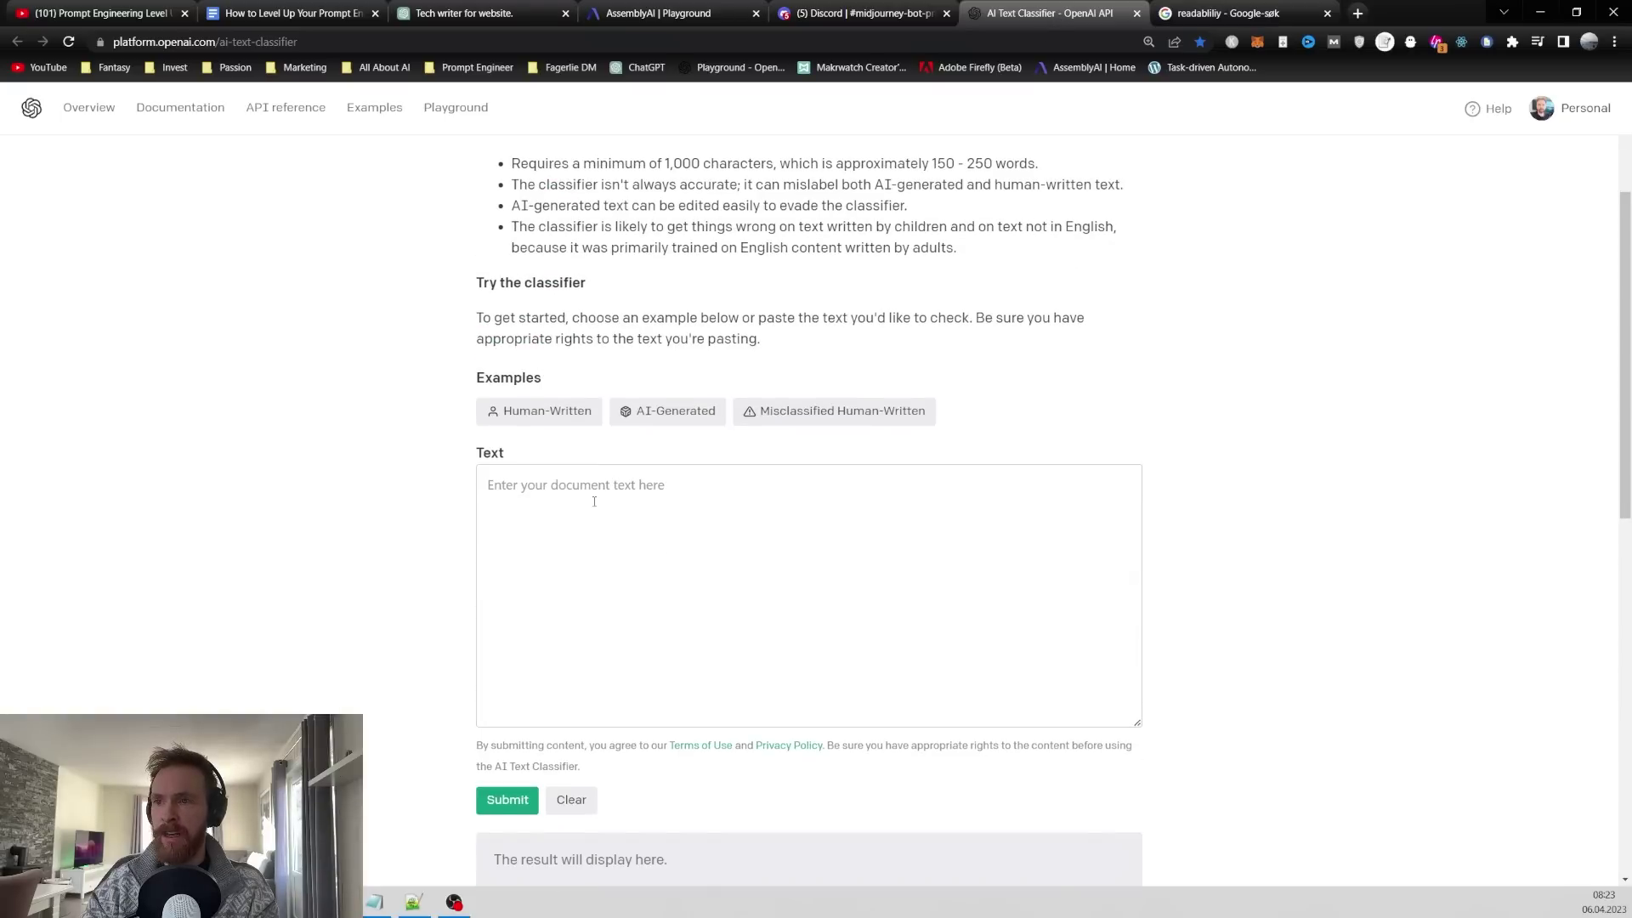
click(594, 498)
key(ctrl+v)
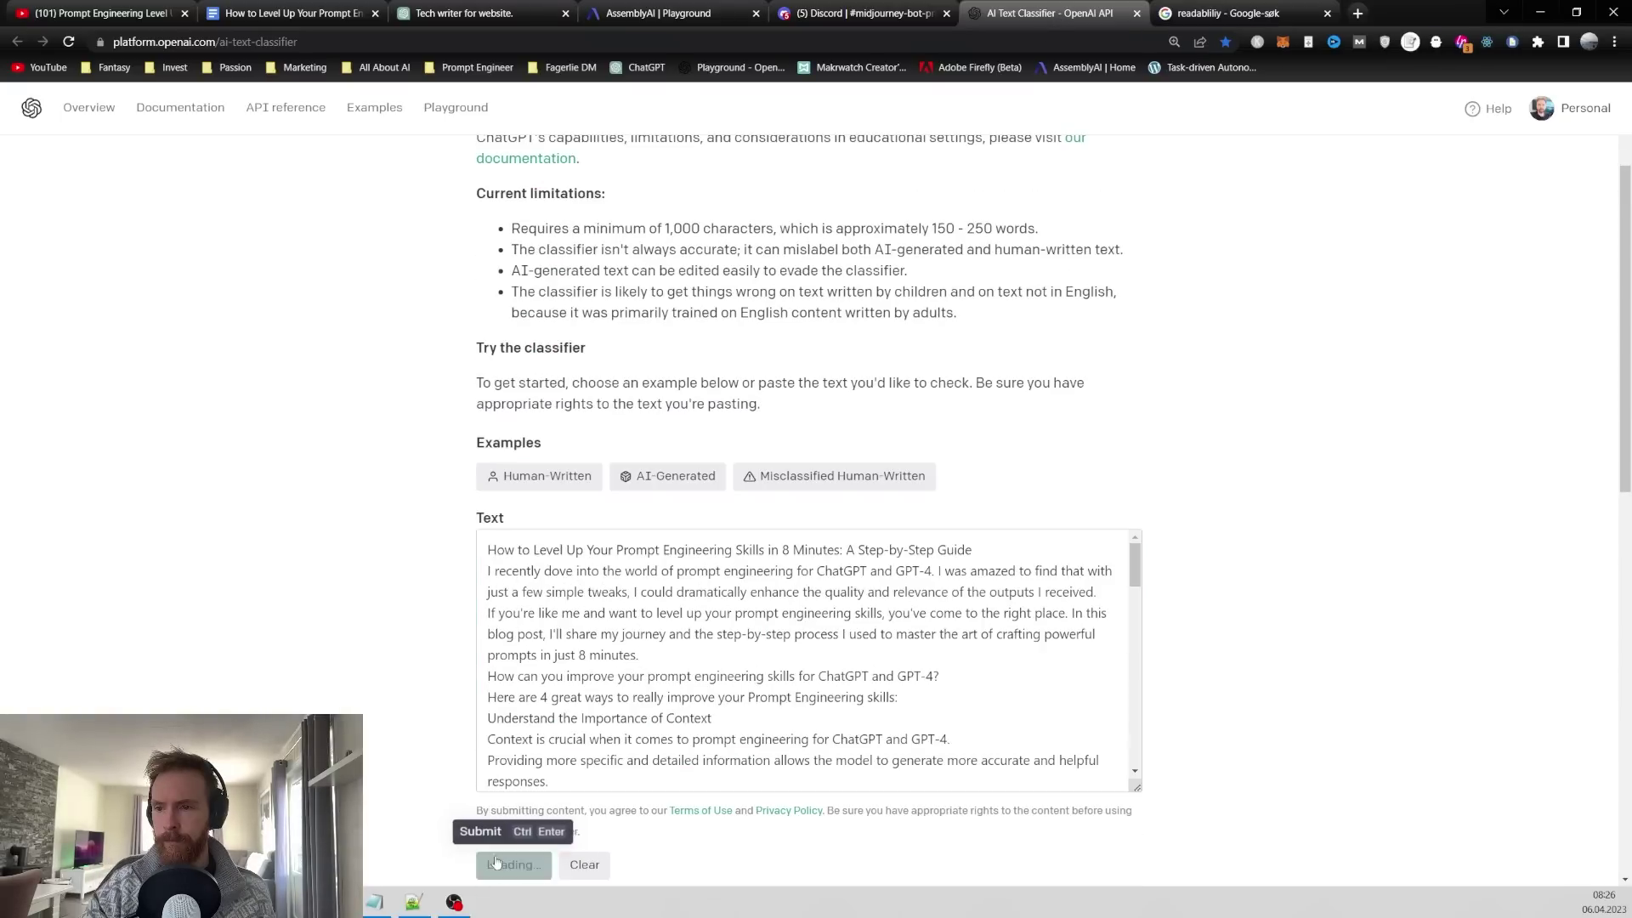
click(508, 864)
scroll(369, 673, down, 2)
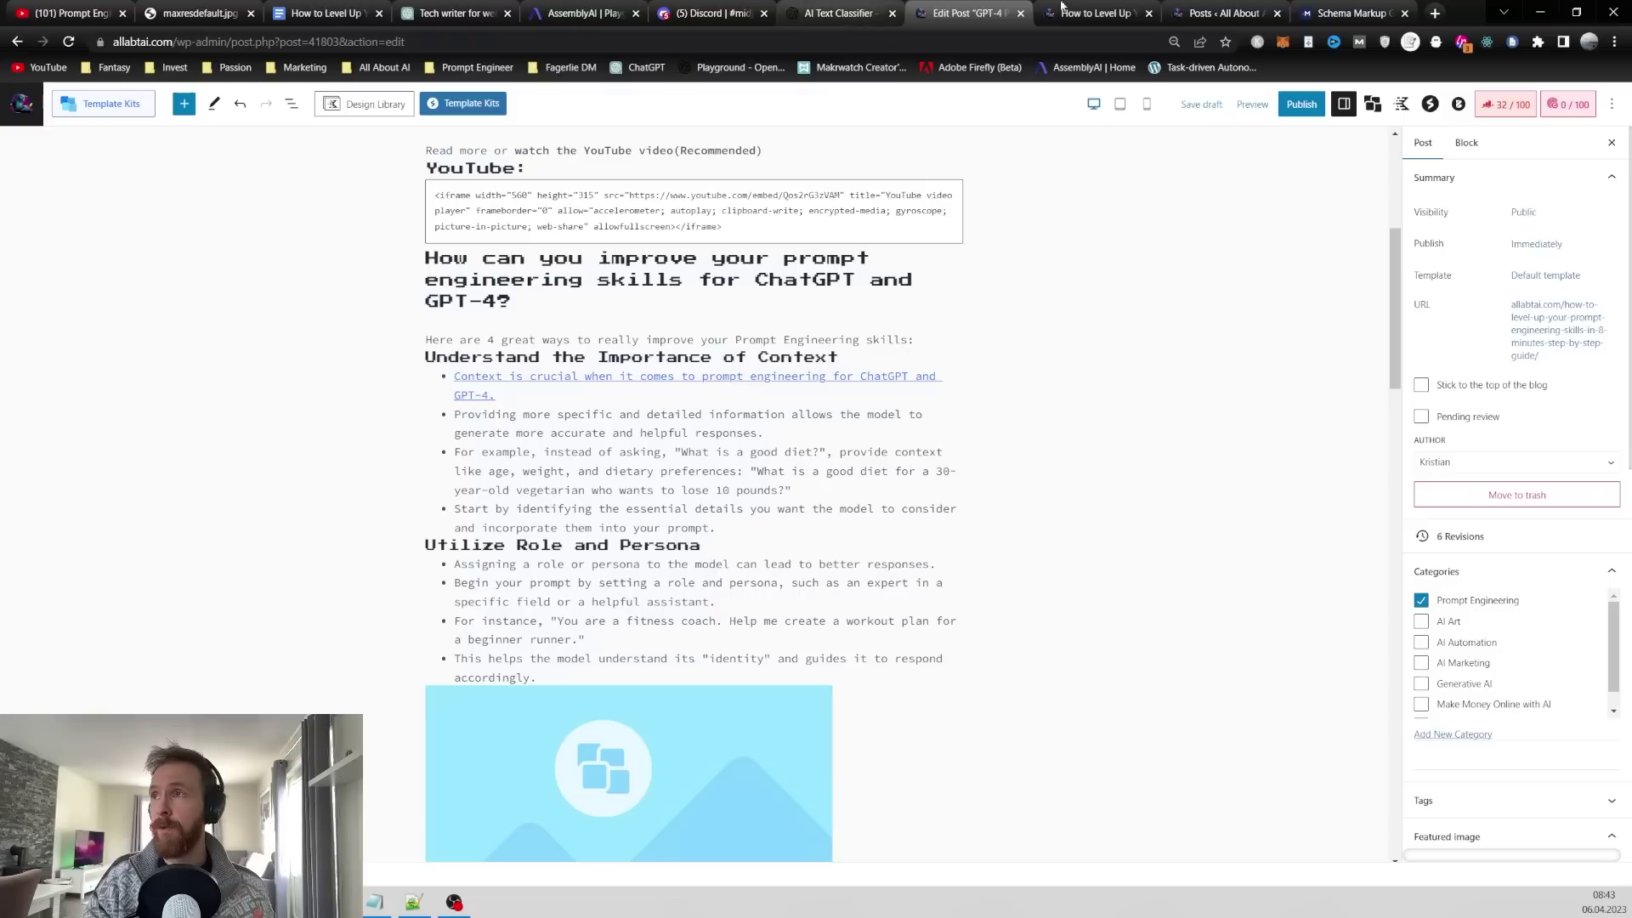
click(1075, 16)
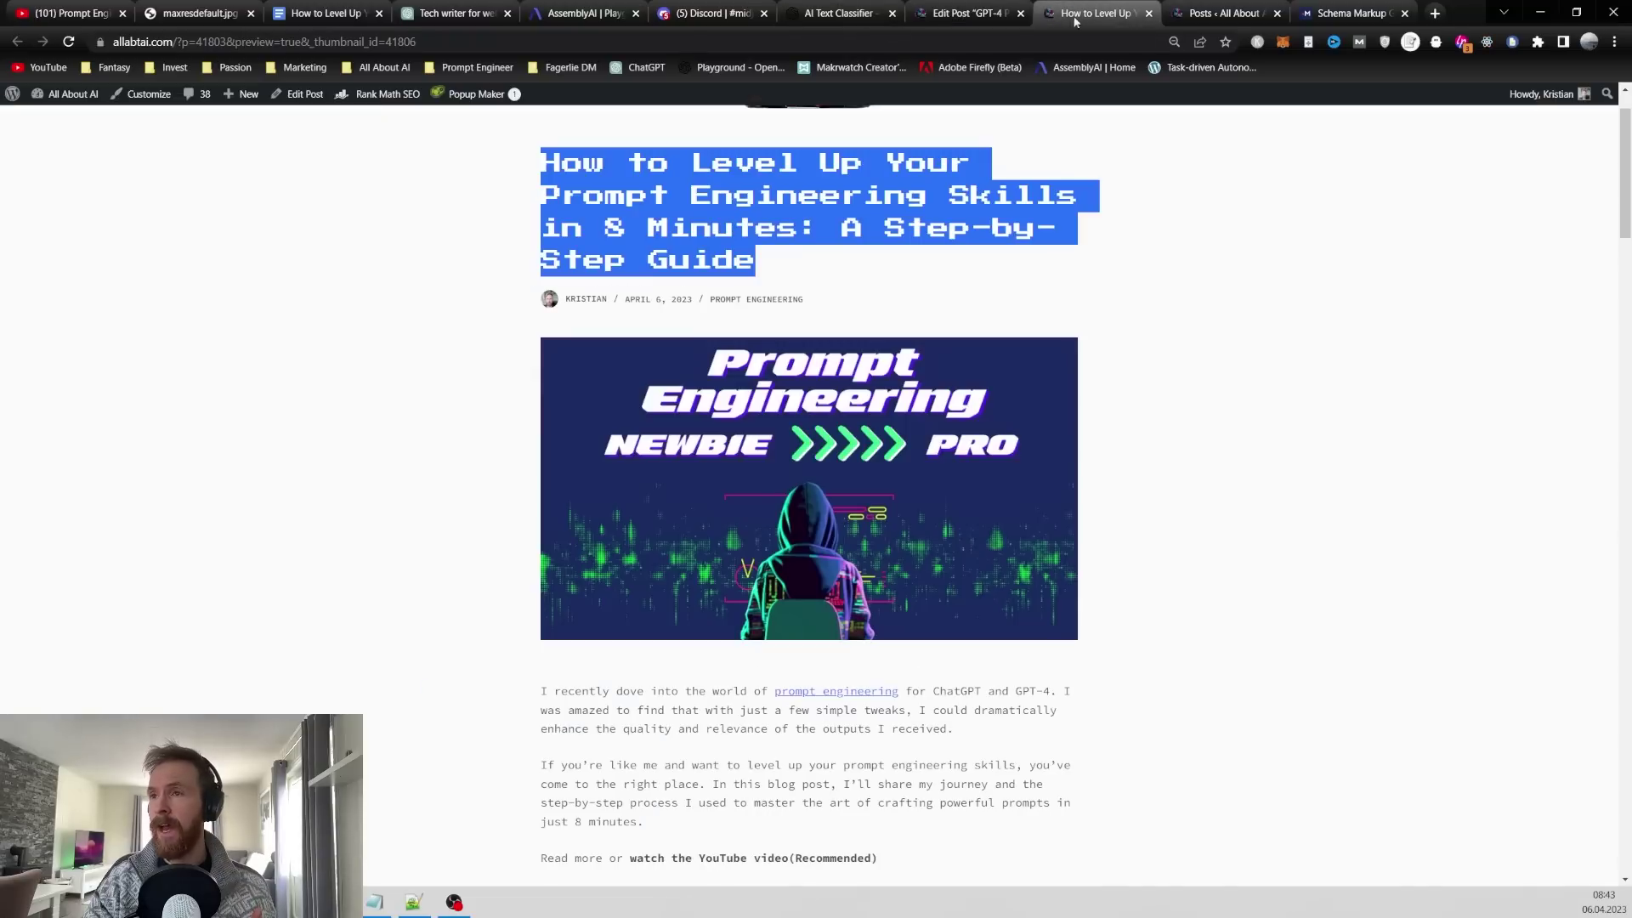
click(477, 362)
drag(775, 267, 503, 171)
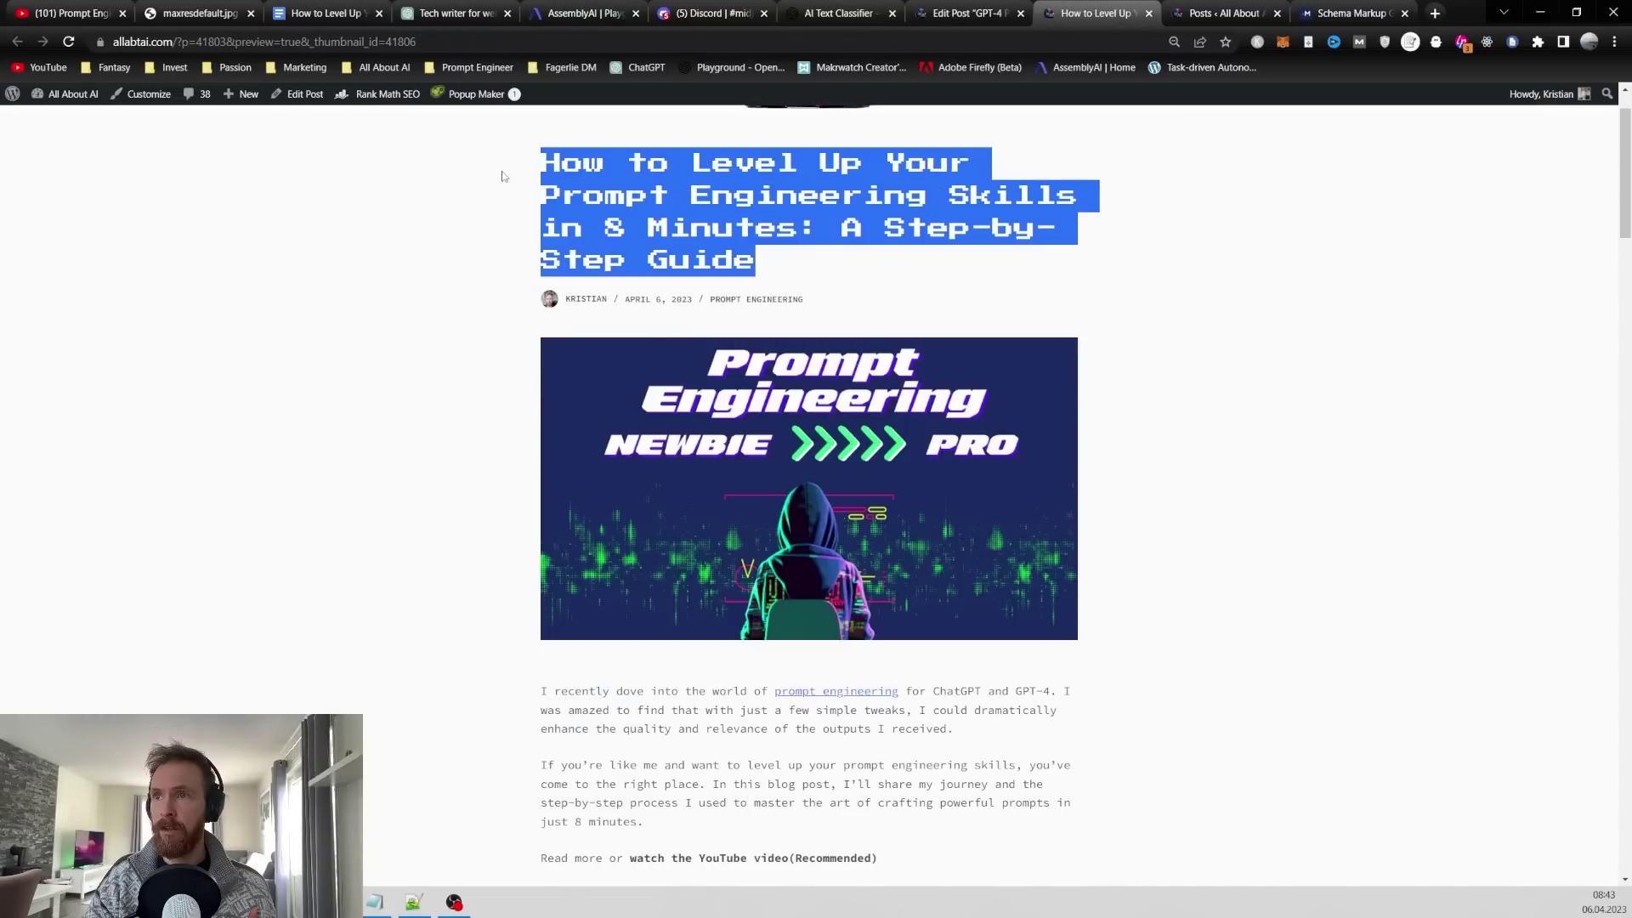
click(442, 312)
scroll(632, 340, down, 2)
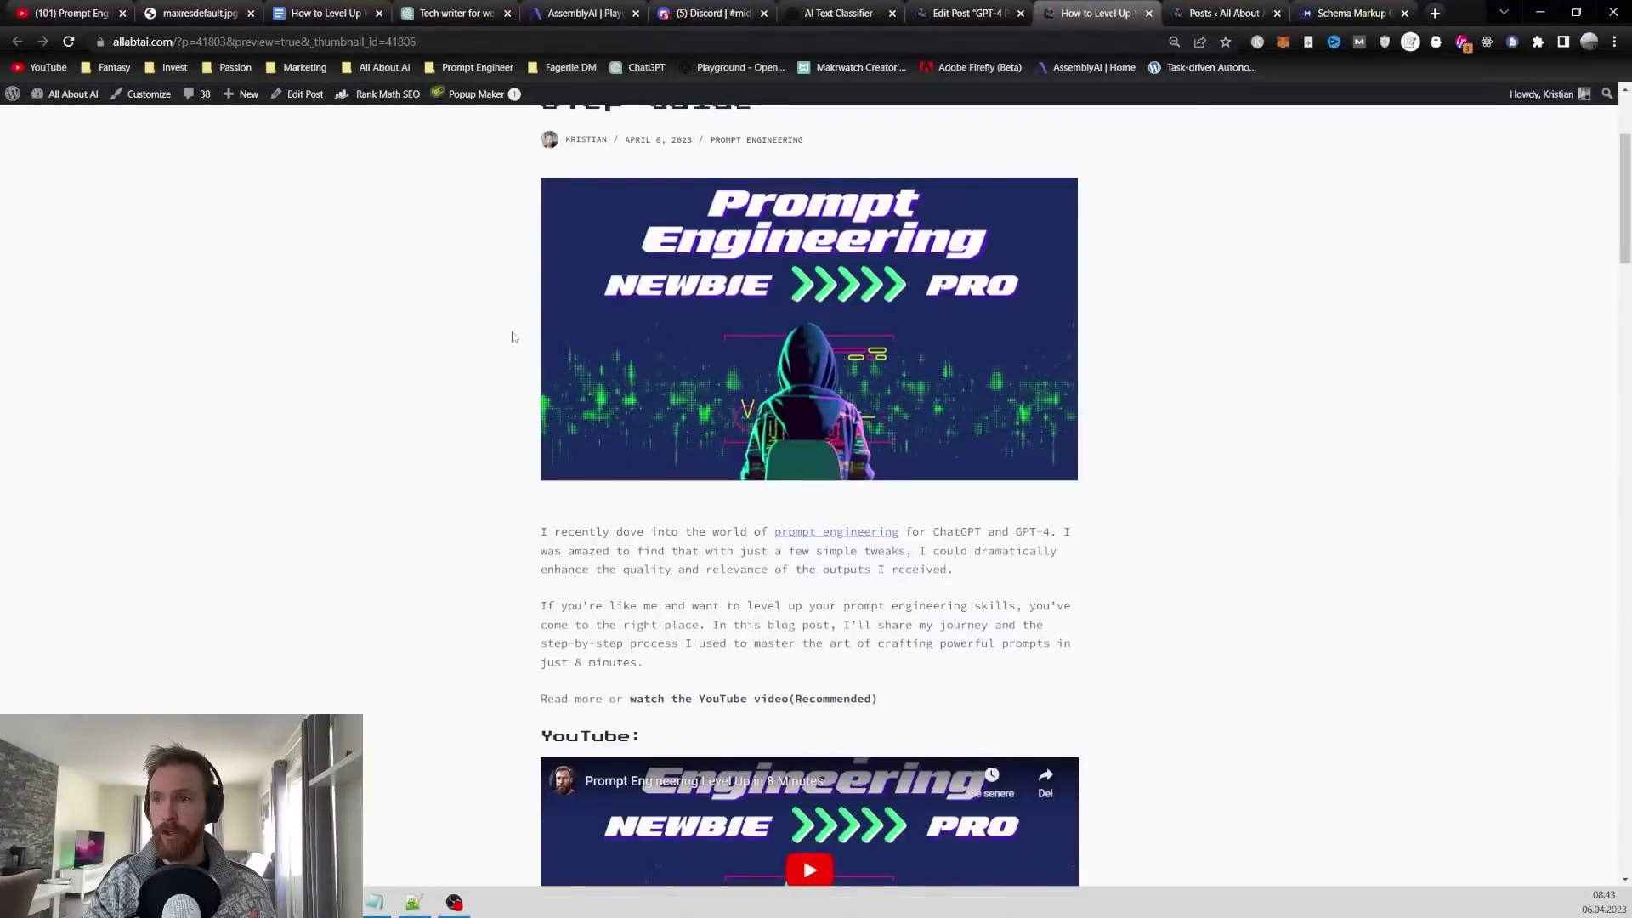
scroll(512, 337, down, 3)
drag(533, 293, 940, 385)
scroll(442, 450, down, 1)
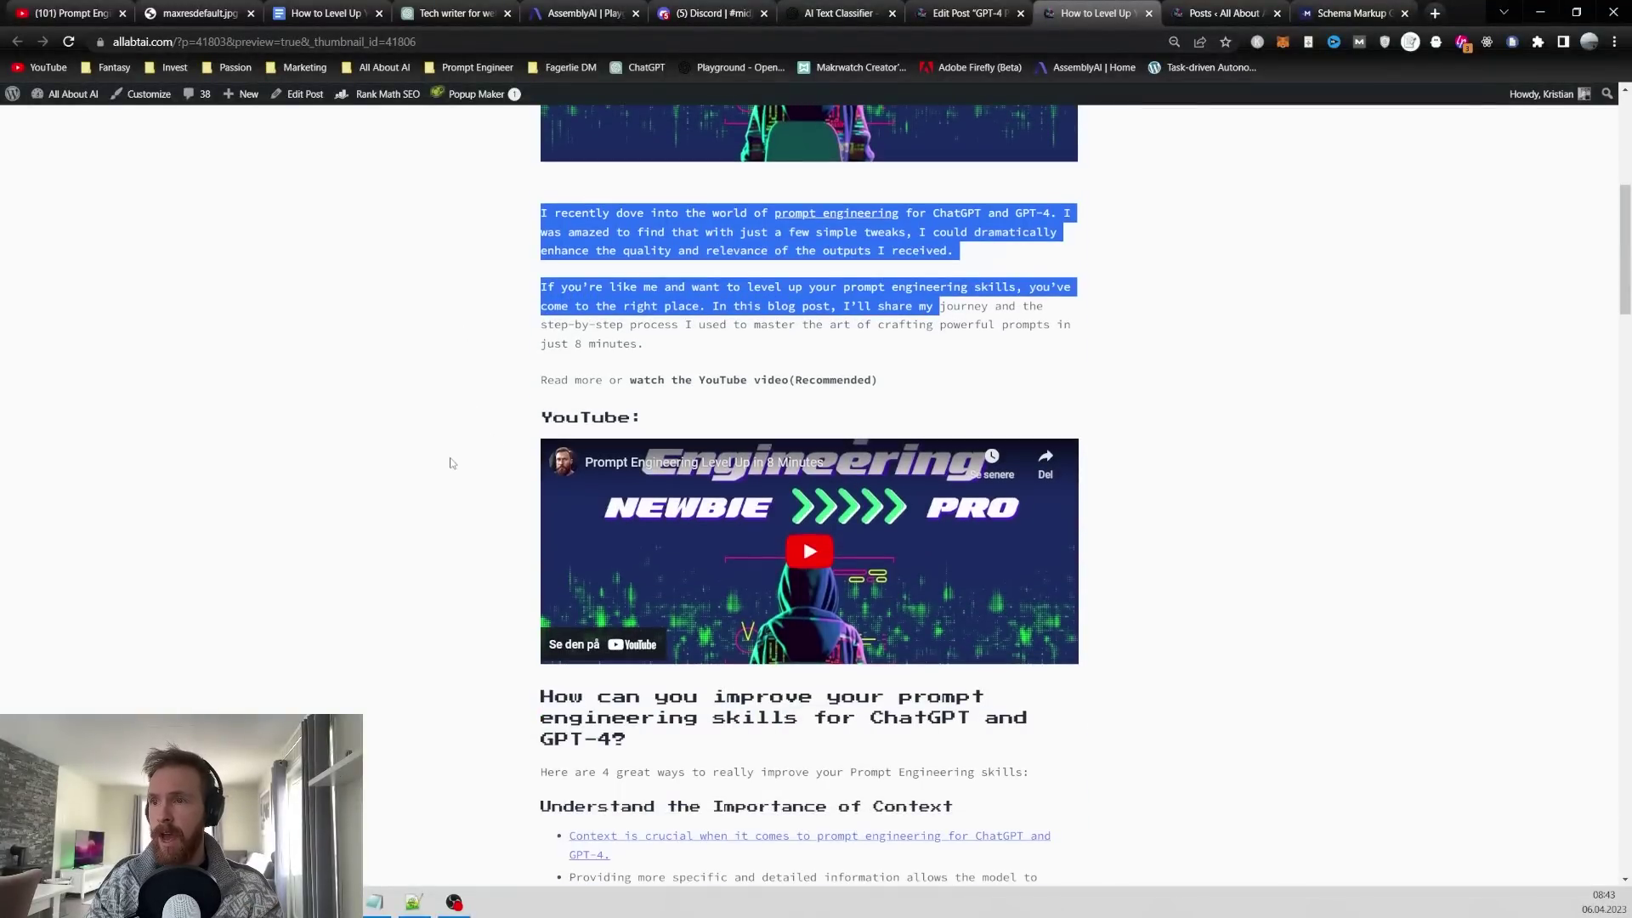
scroll(346, 474, down, 5)
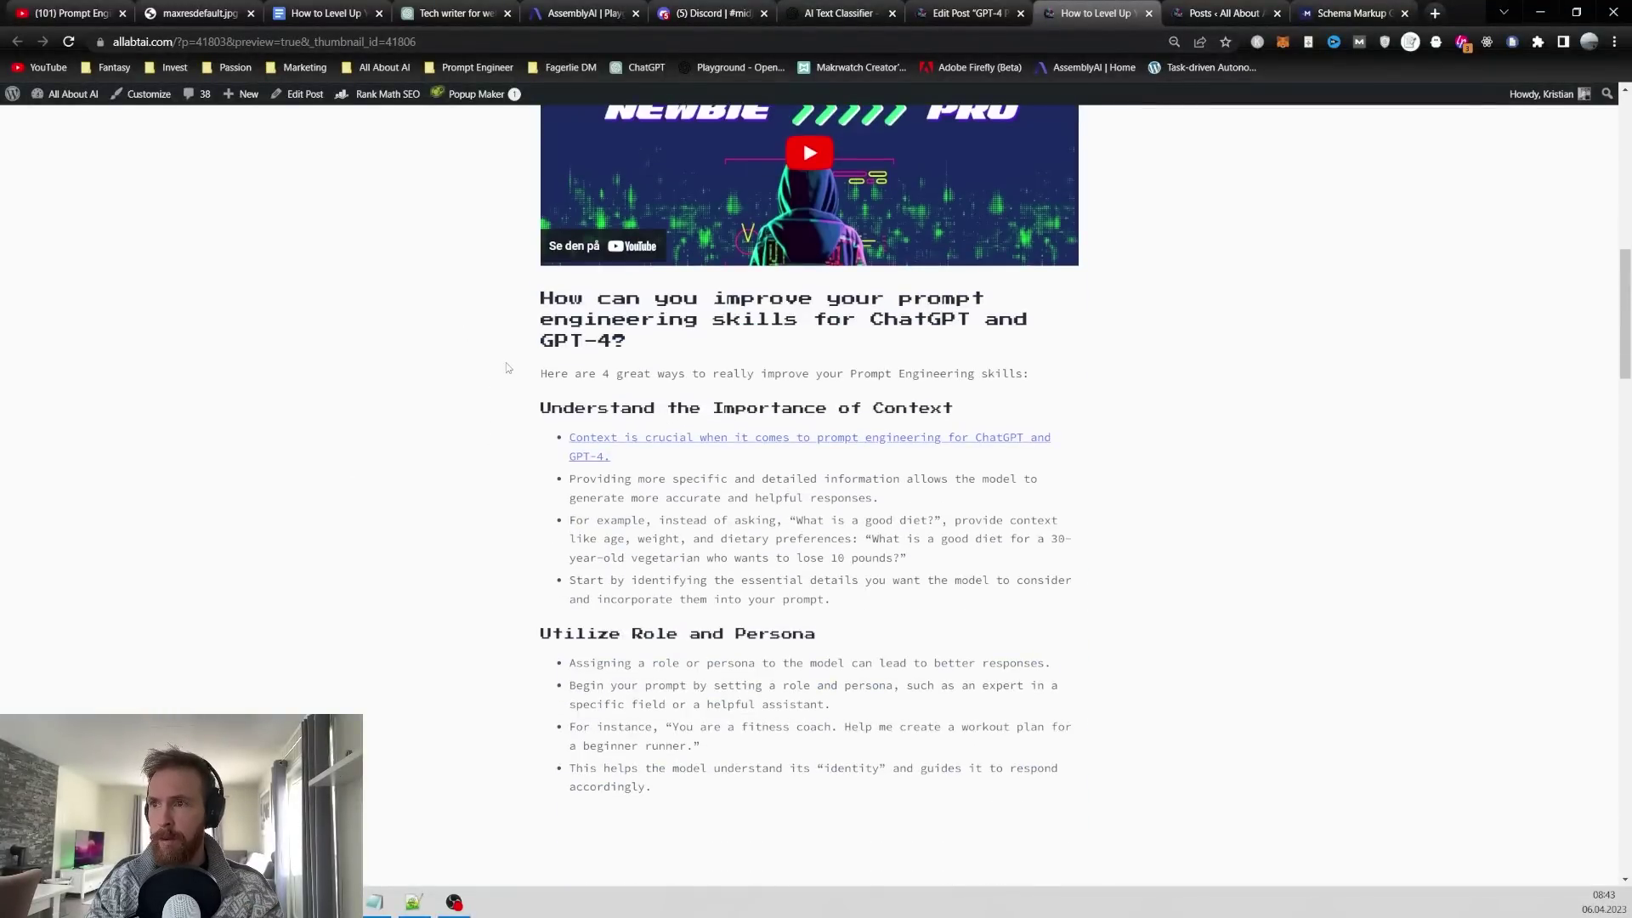
scroll(535, 439, down, 7)
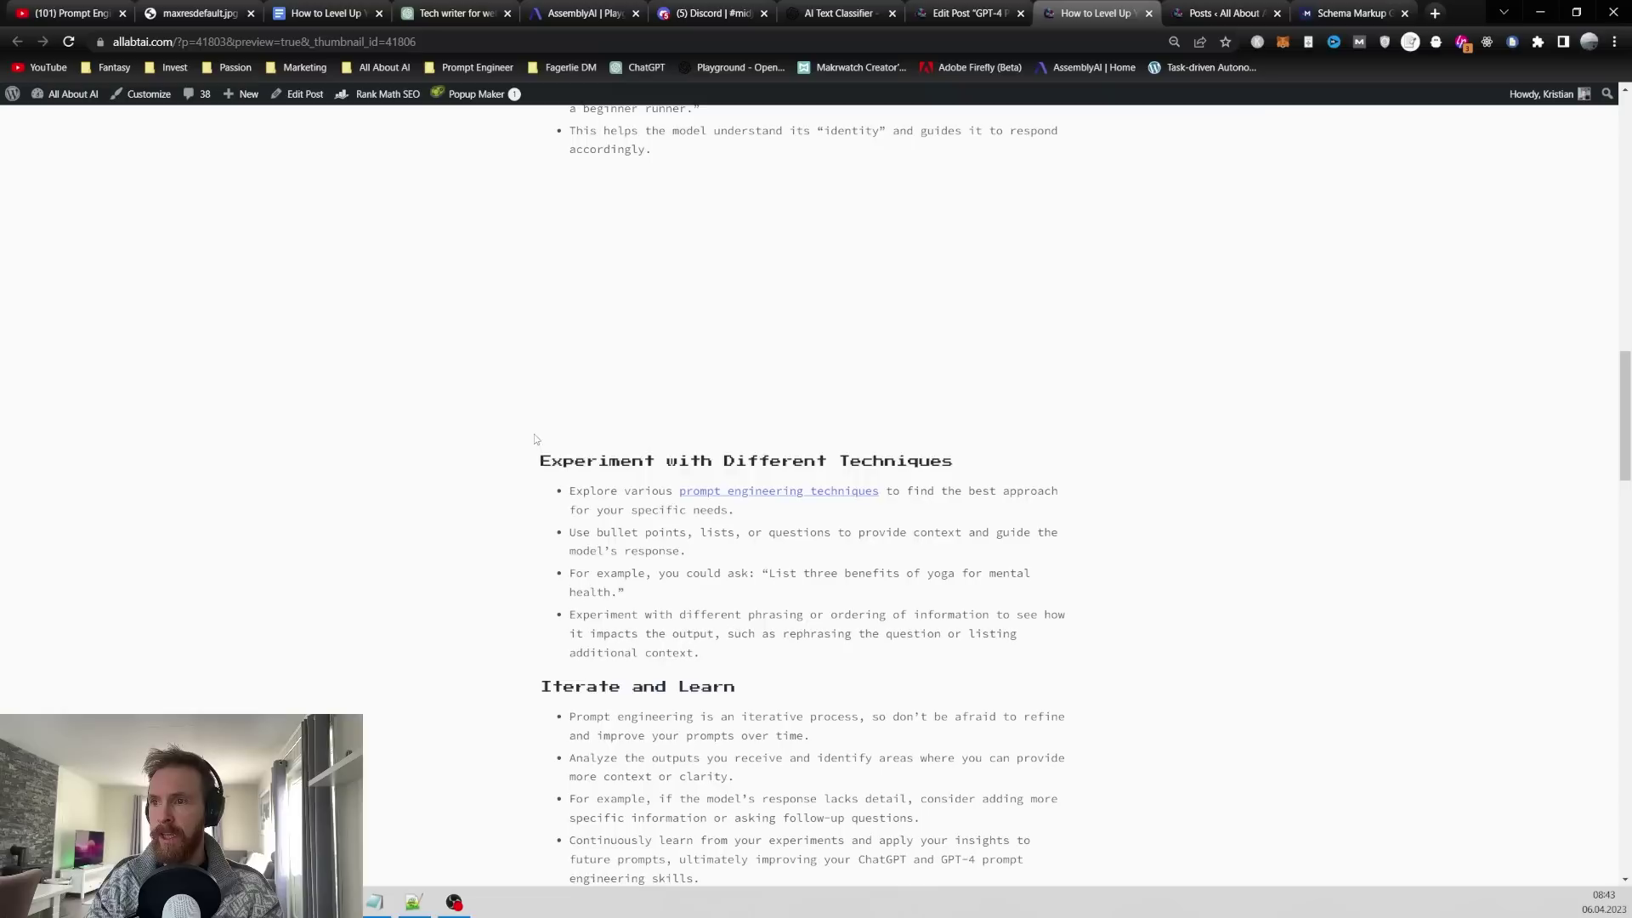
scroll(535, 440, down, 20)
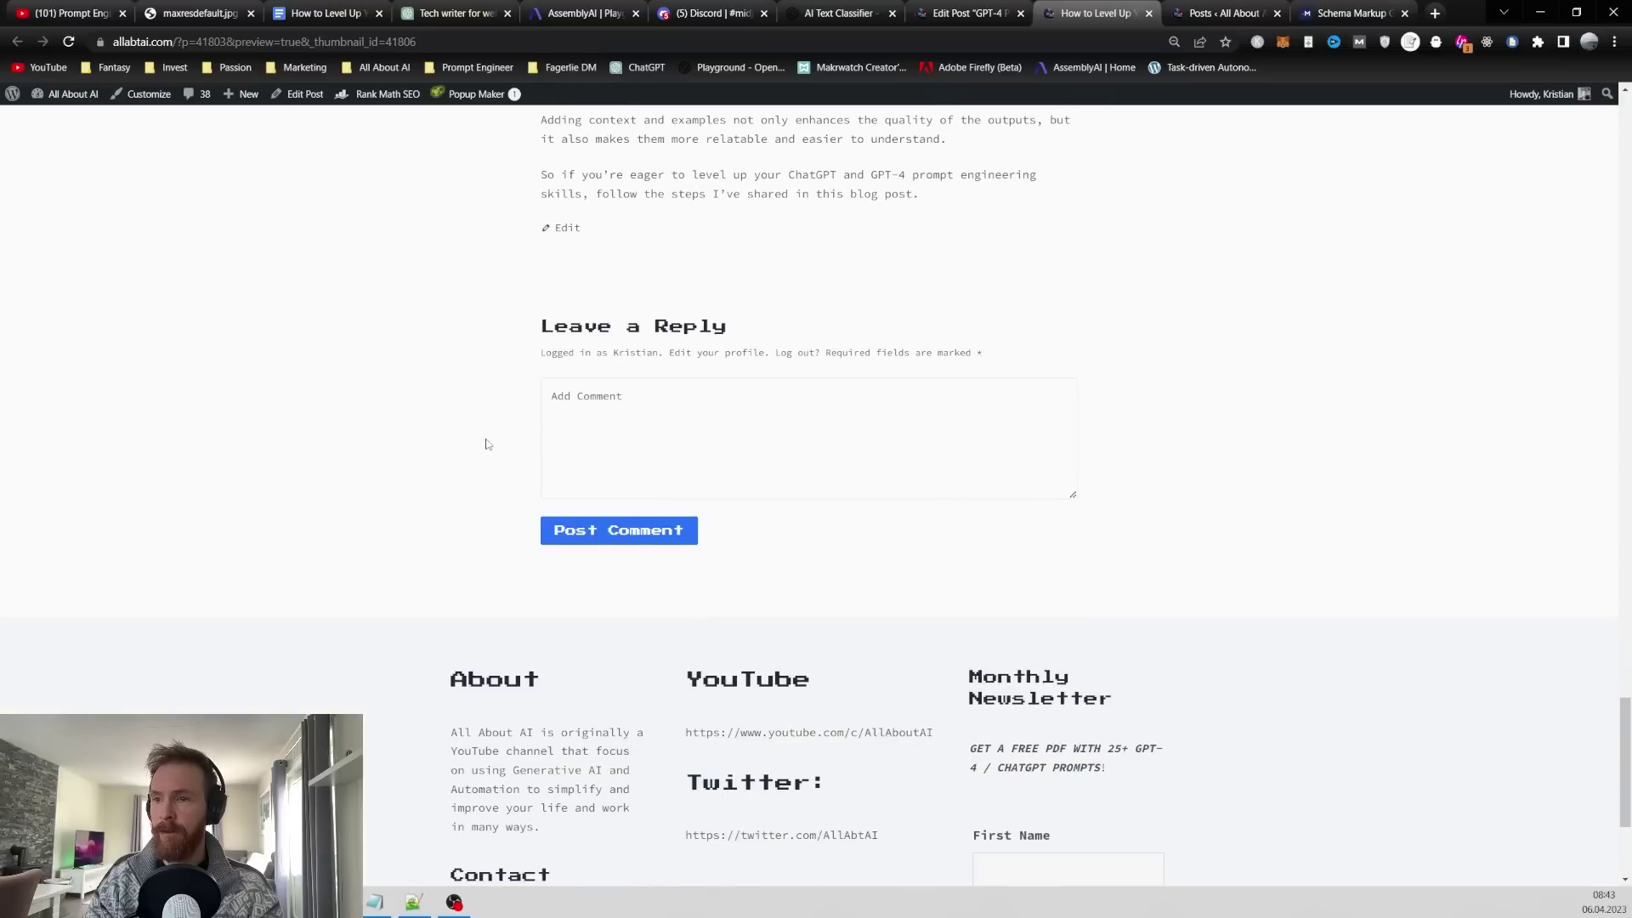
scroll(488, 445, up, 20)
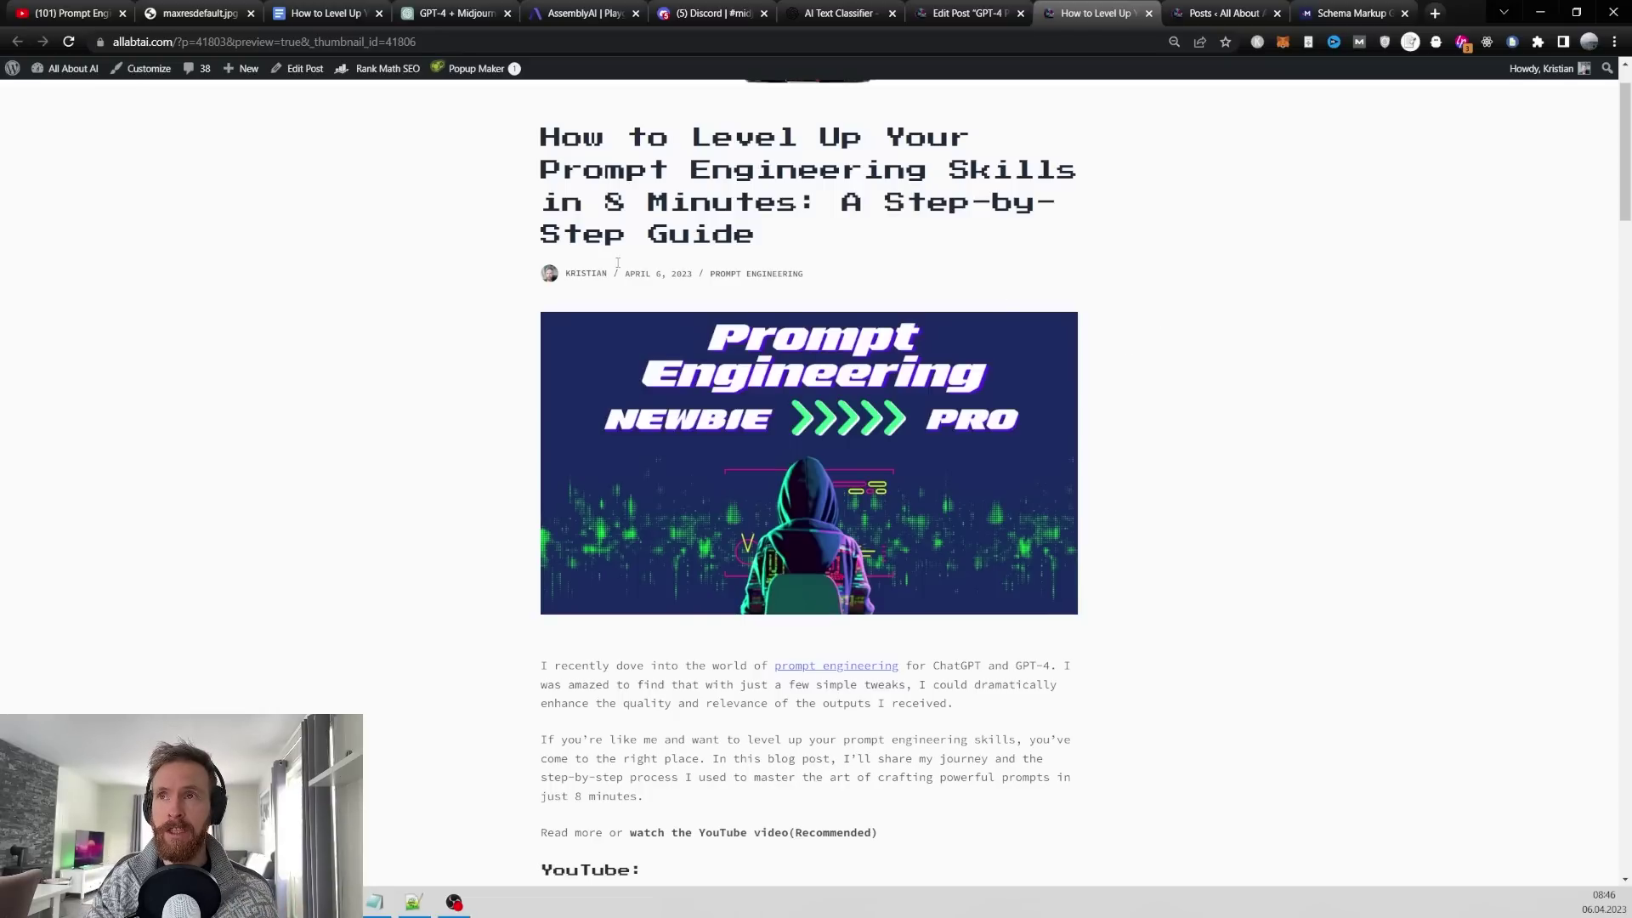
- Resubmit the Midjourney request and select the new Matrix-style, foggy prompt-engineer prompt
key(ctrl+4)
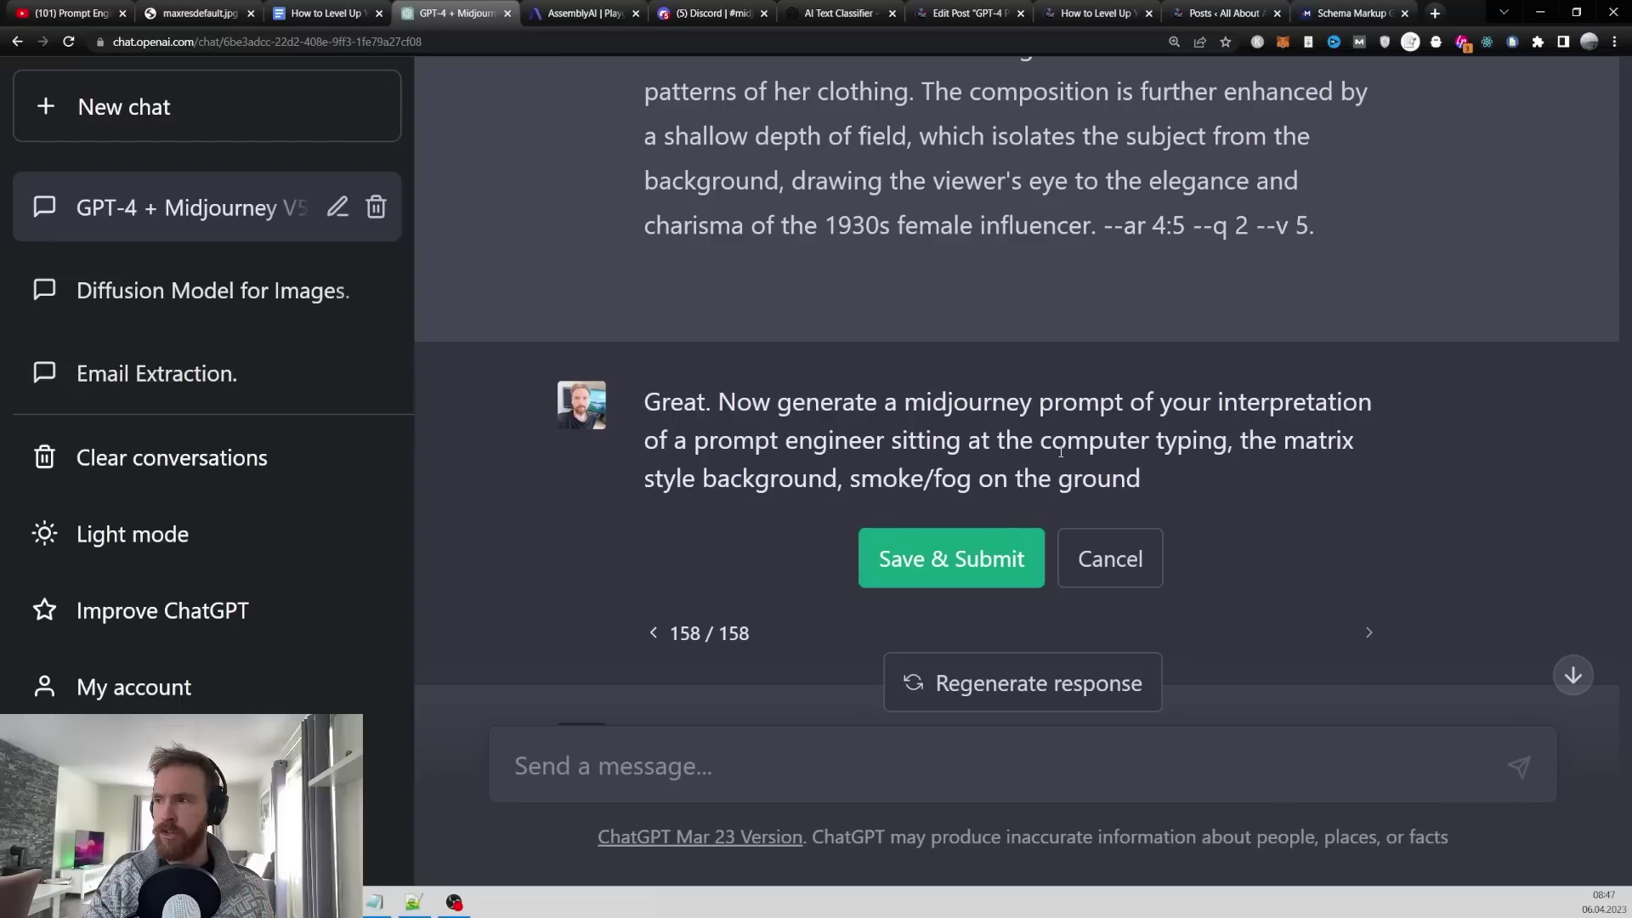
drag(719, 402, 1148, 482)
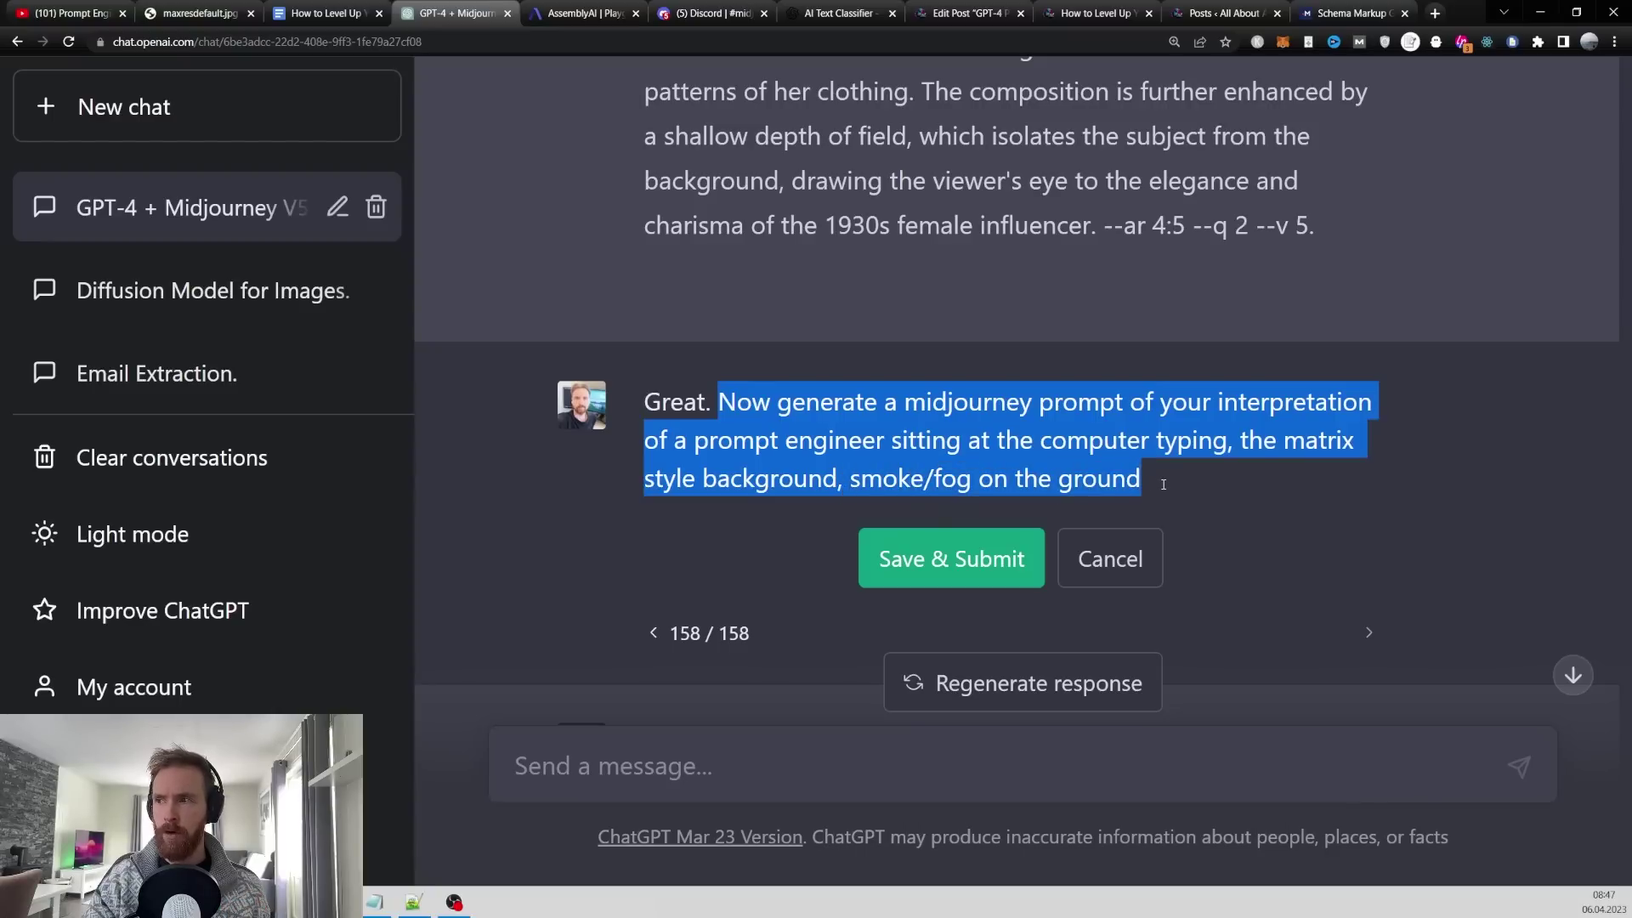
click(985, 557)
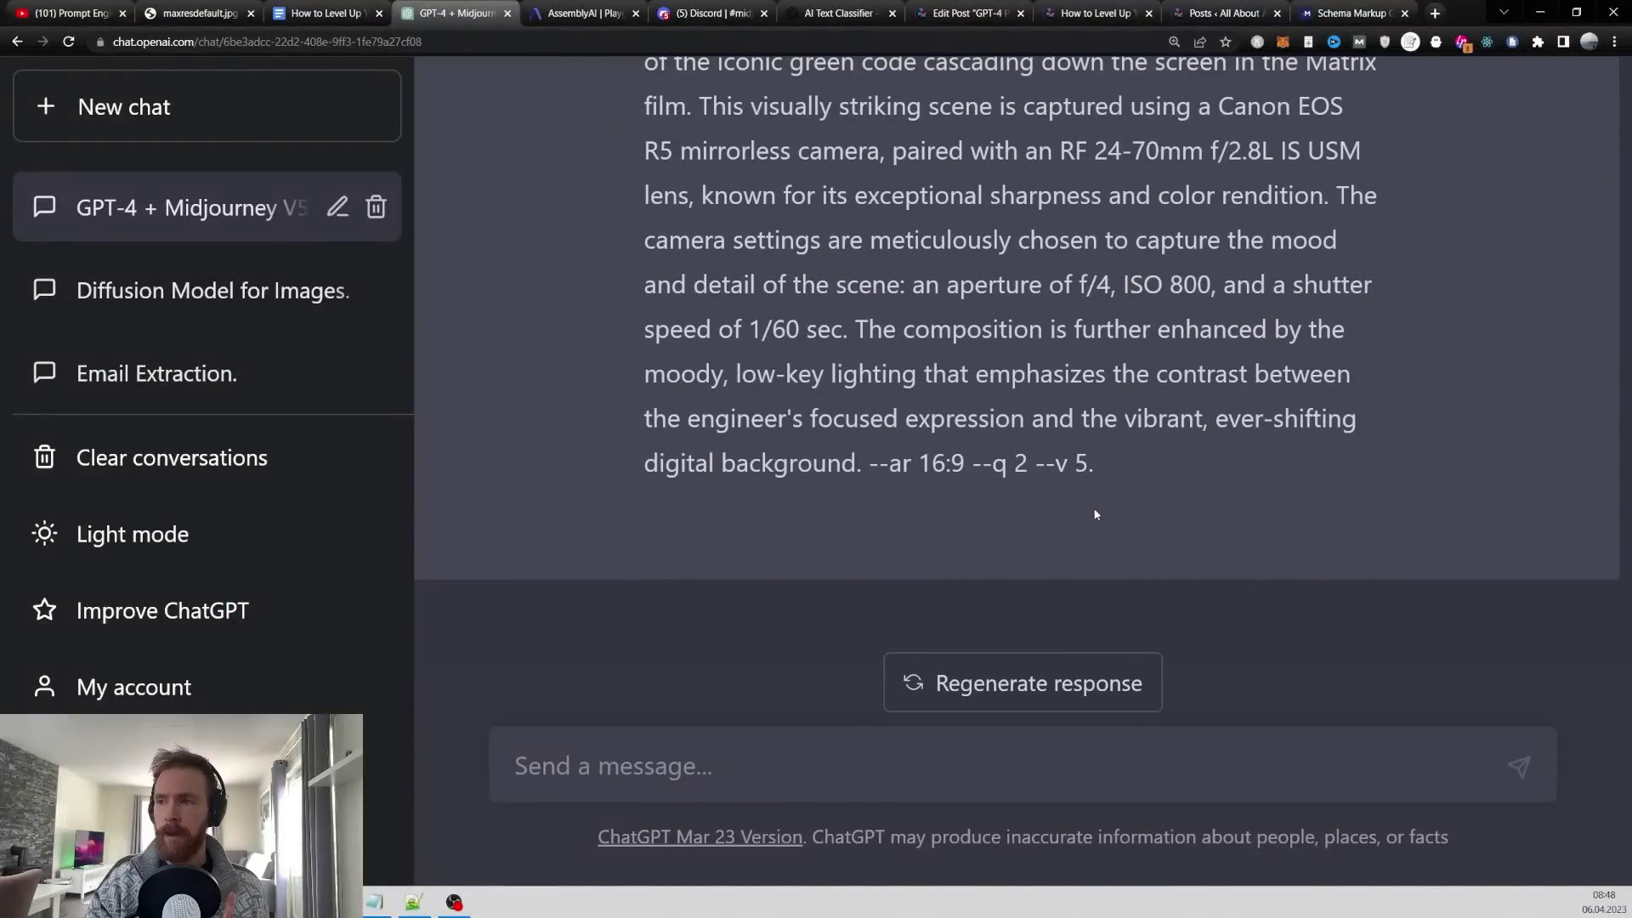
scroll(1057, 470, up, 1)
drag(1032, 539, 770, 278)
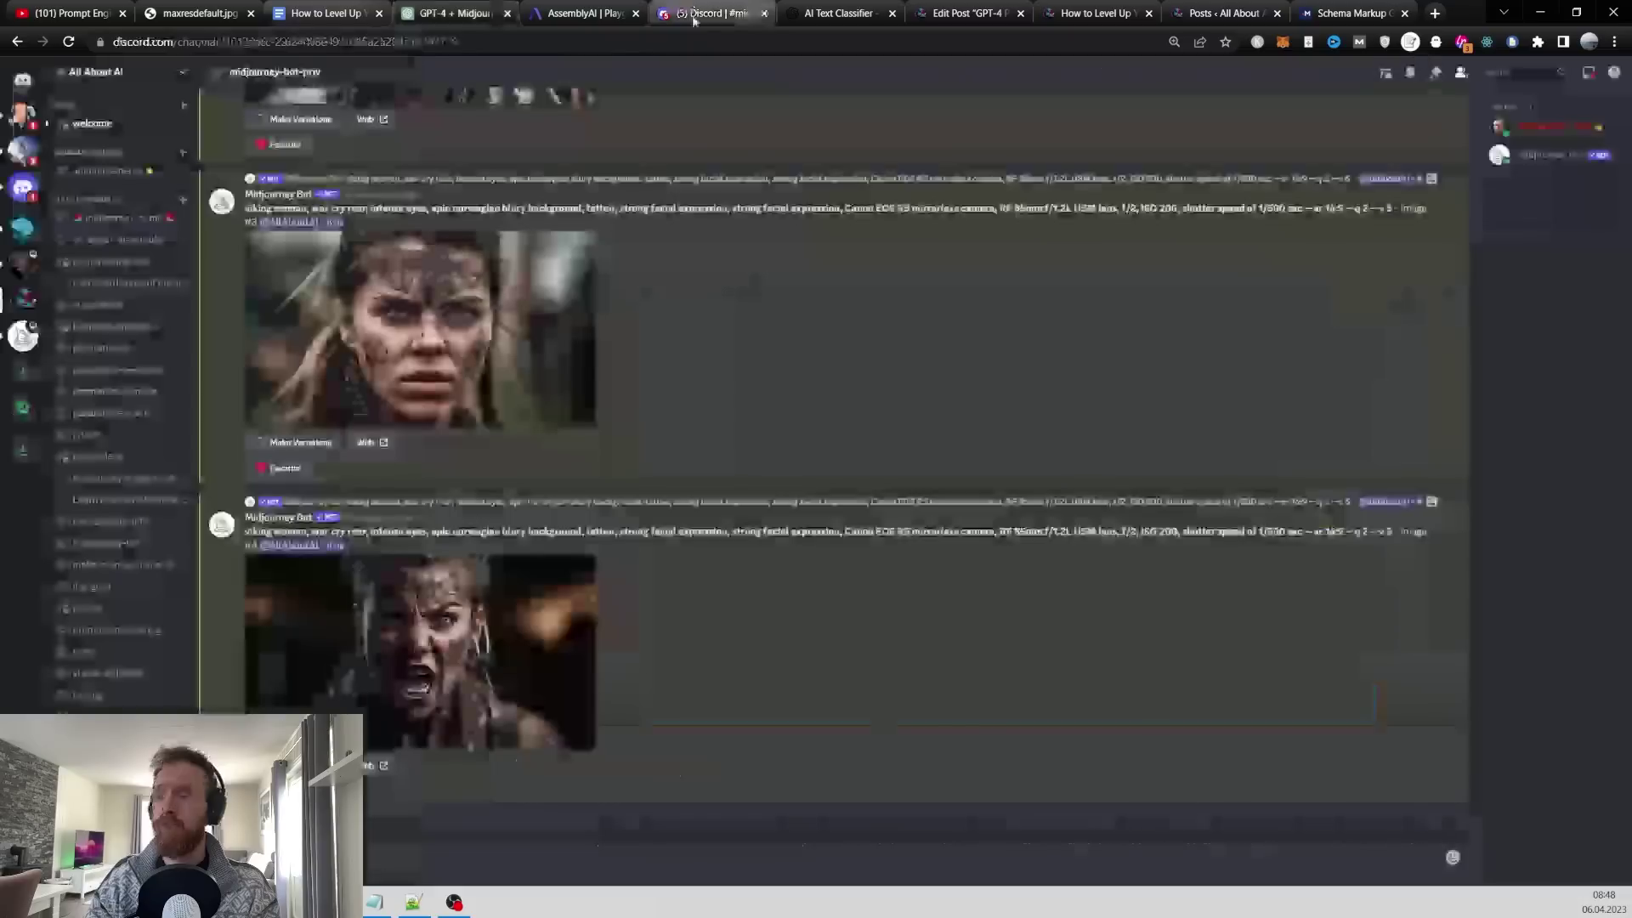
- Send the ChatGPT-written prompt engineer prompt to the Midjourney bot in Discord
click(713, 13)
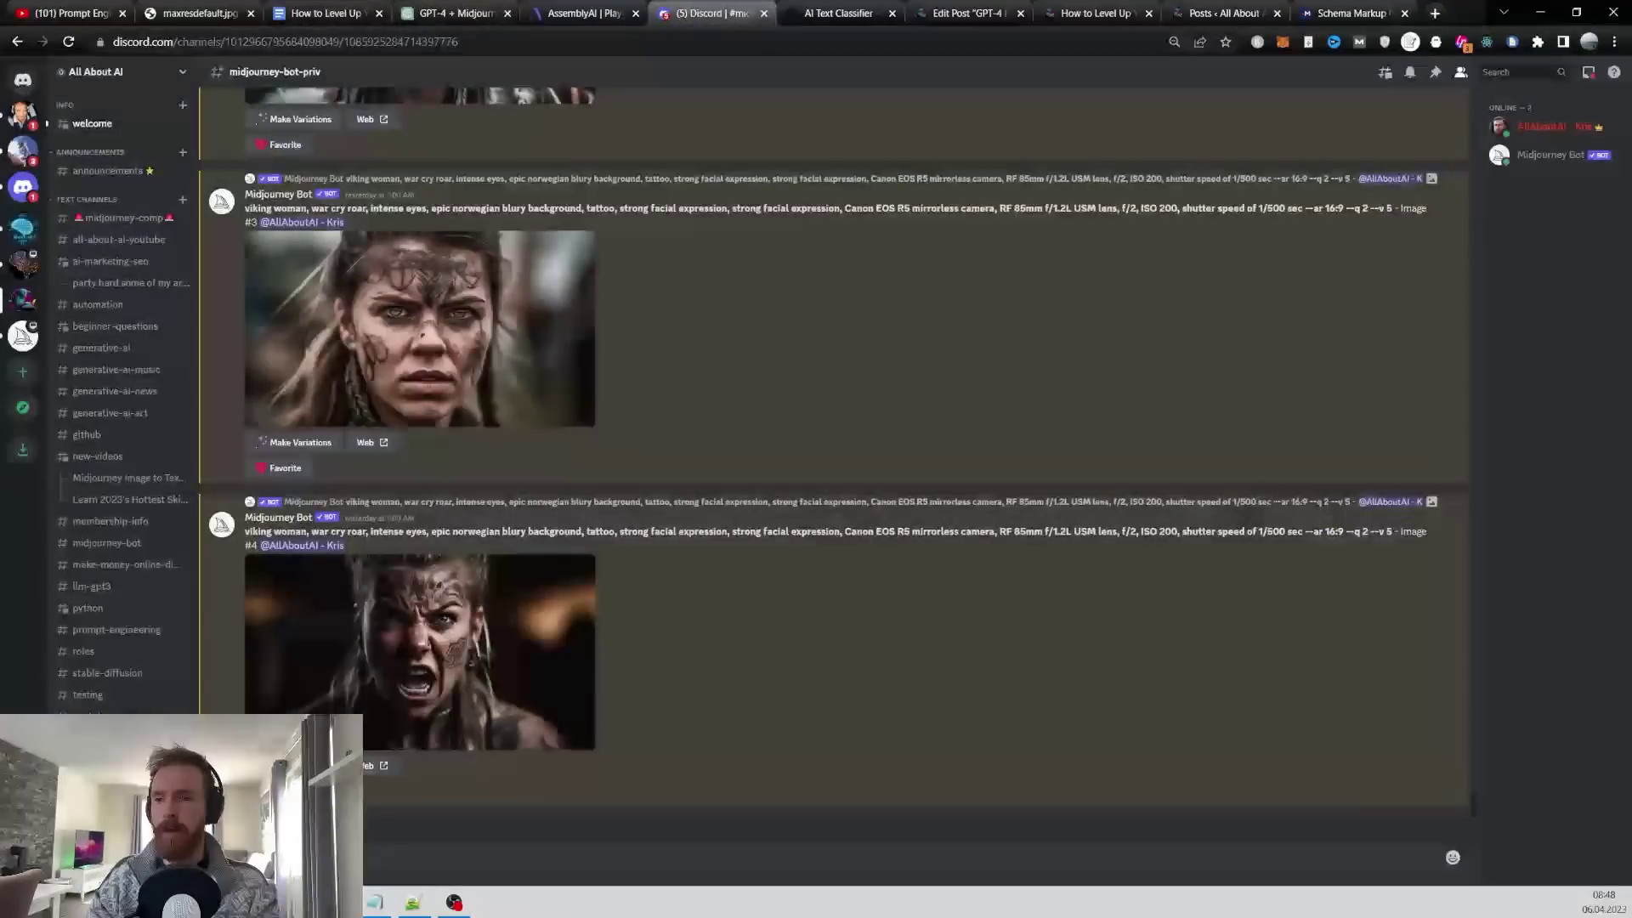
key(ctrl+v)
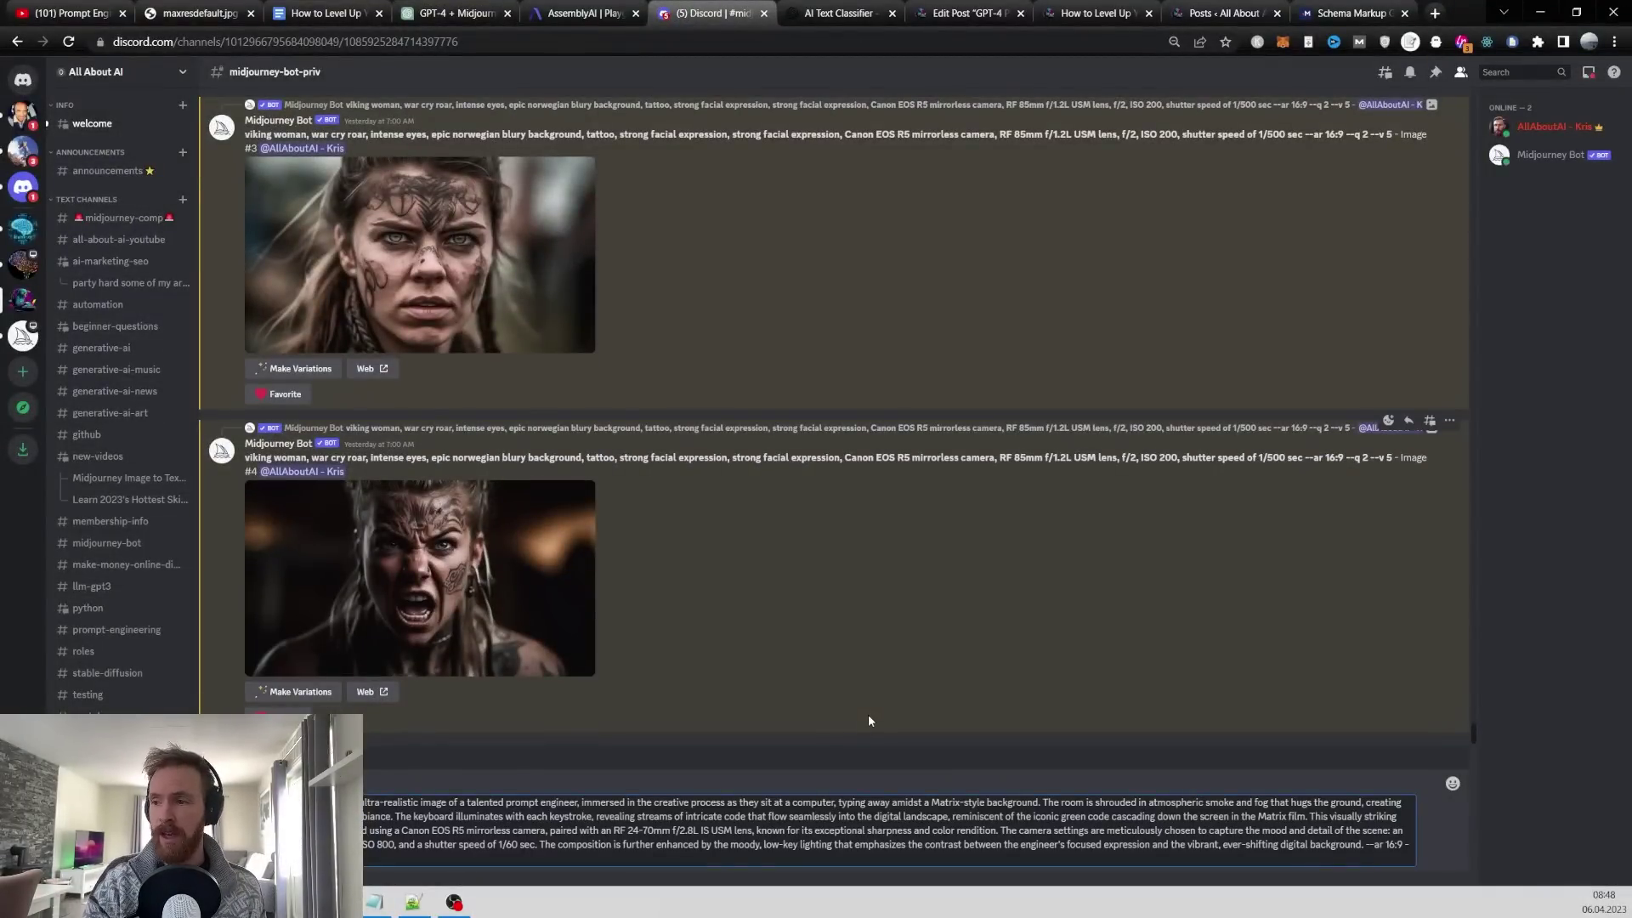
key(Return)
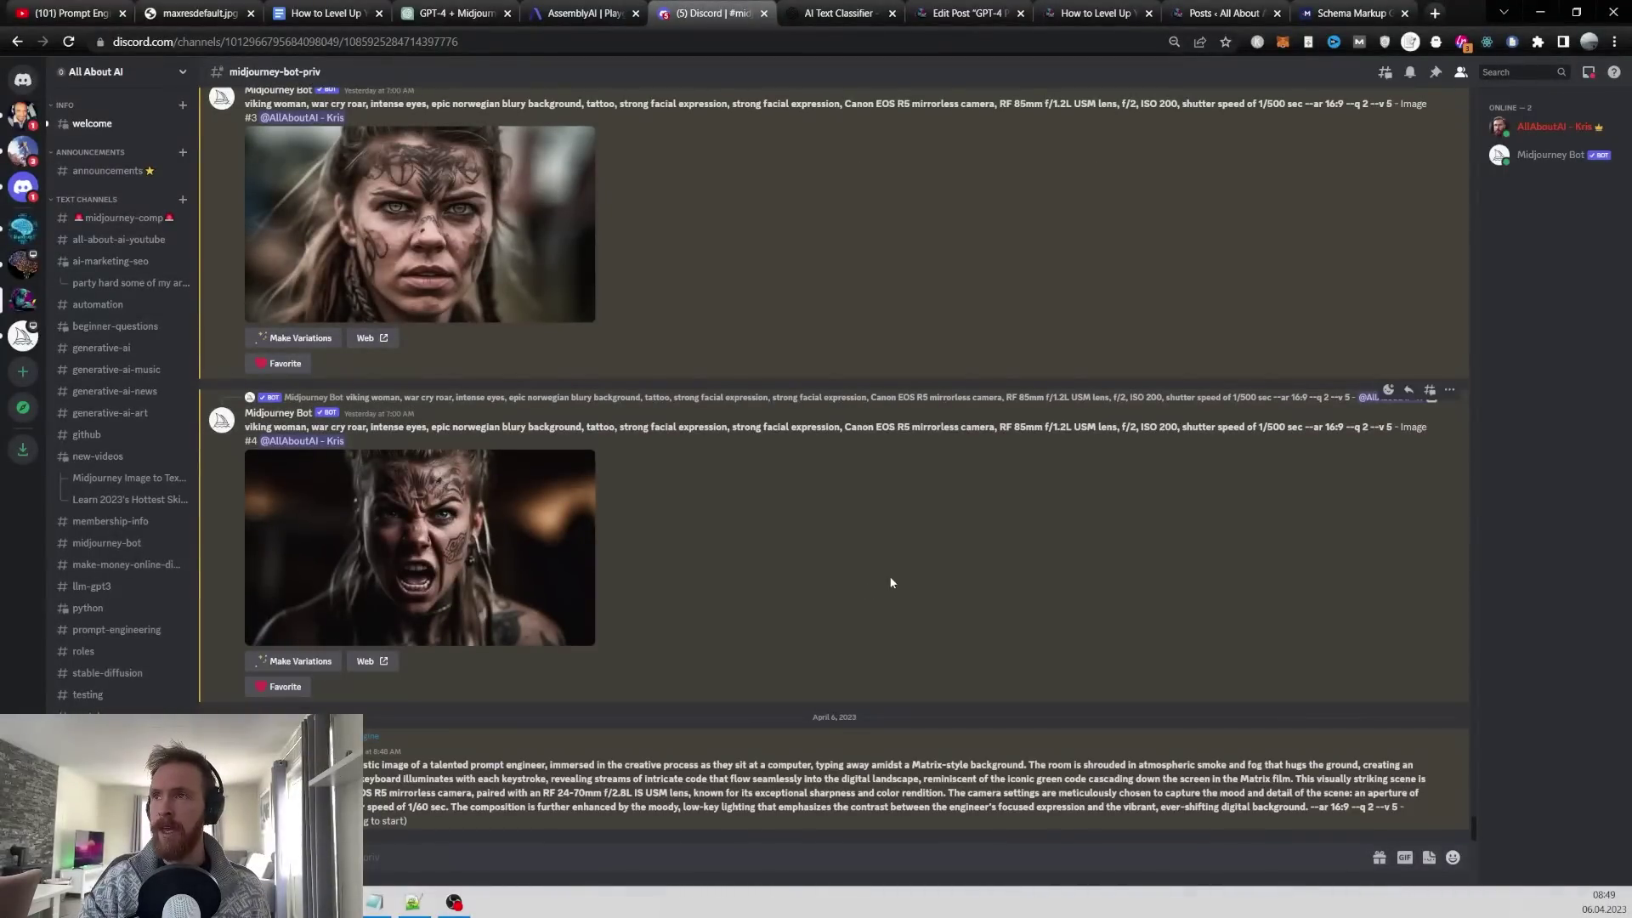
- Regenerate ChatGPT's Midjourney prompt response for another variation
click(493, 14)
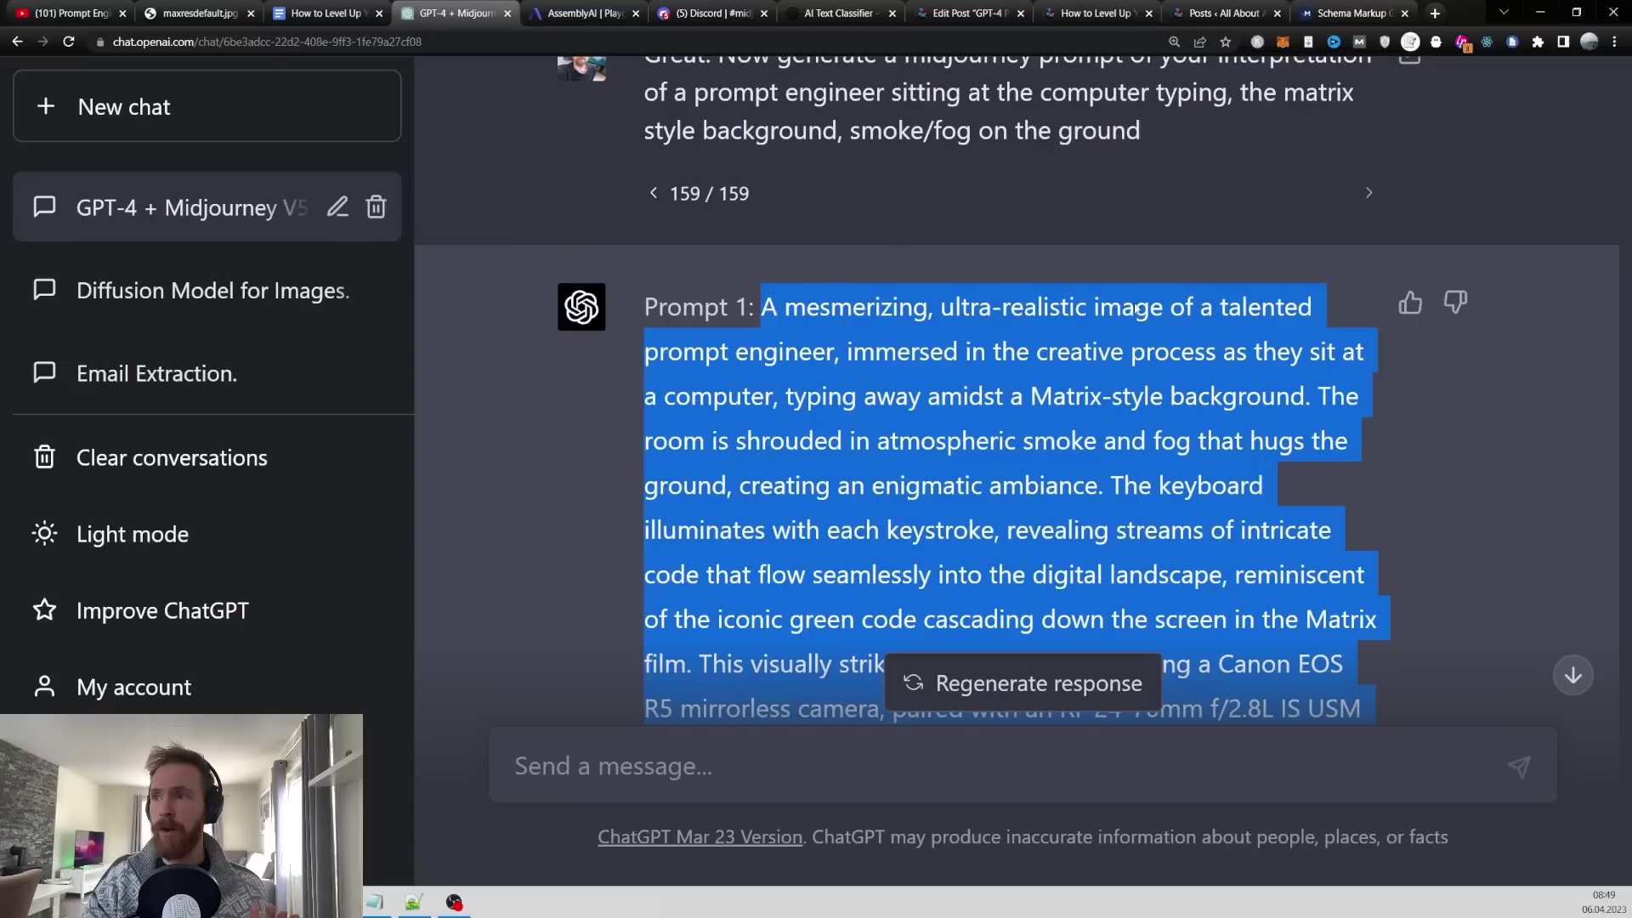
scroll(1105, 425, down, 2)
click(1034, 684)
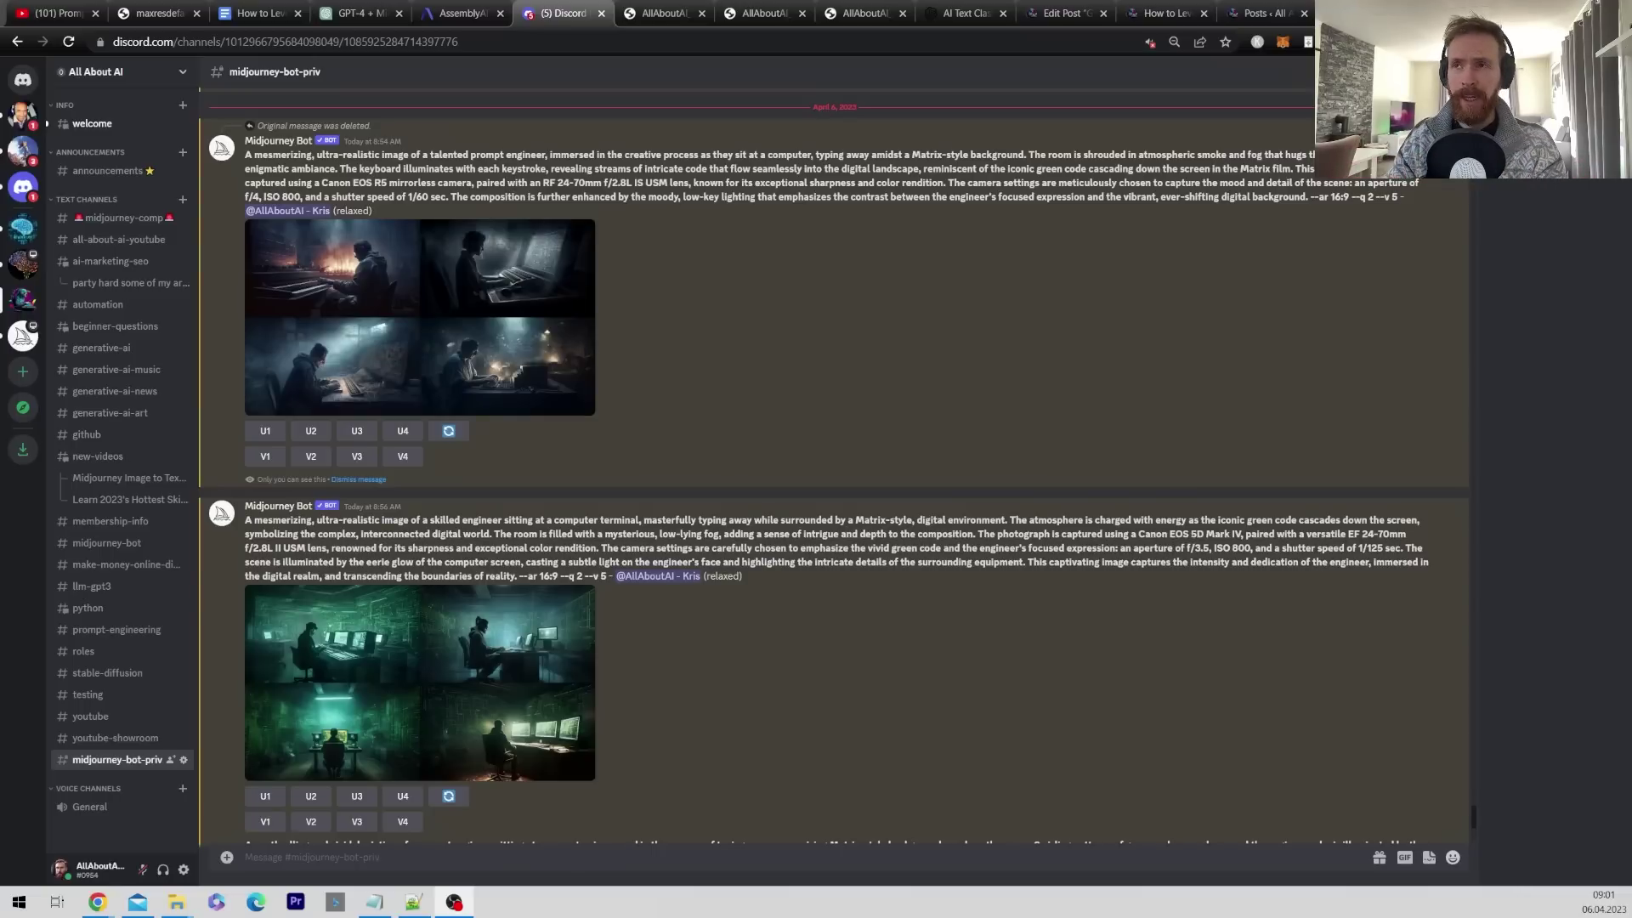
- Browse the three full-size Midjourney image grids, ending on the green glowing-lines version
click(662, 13)
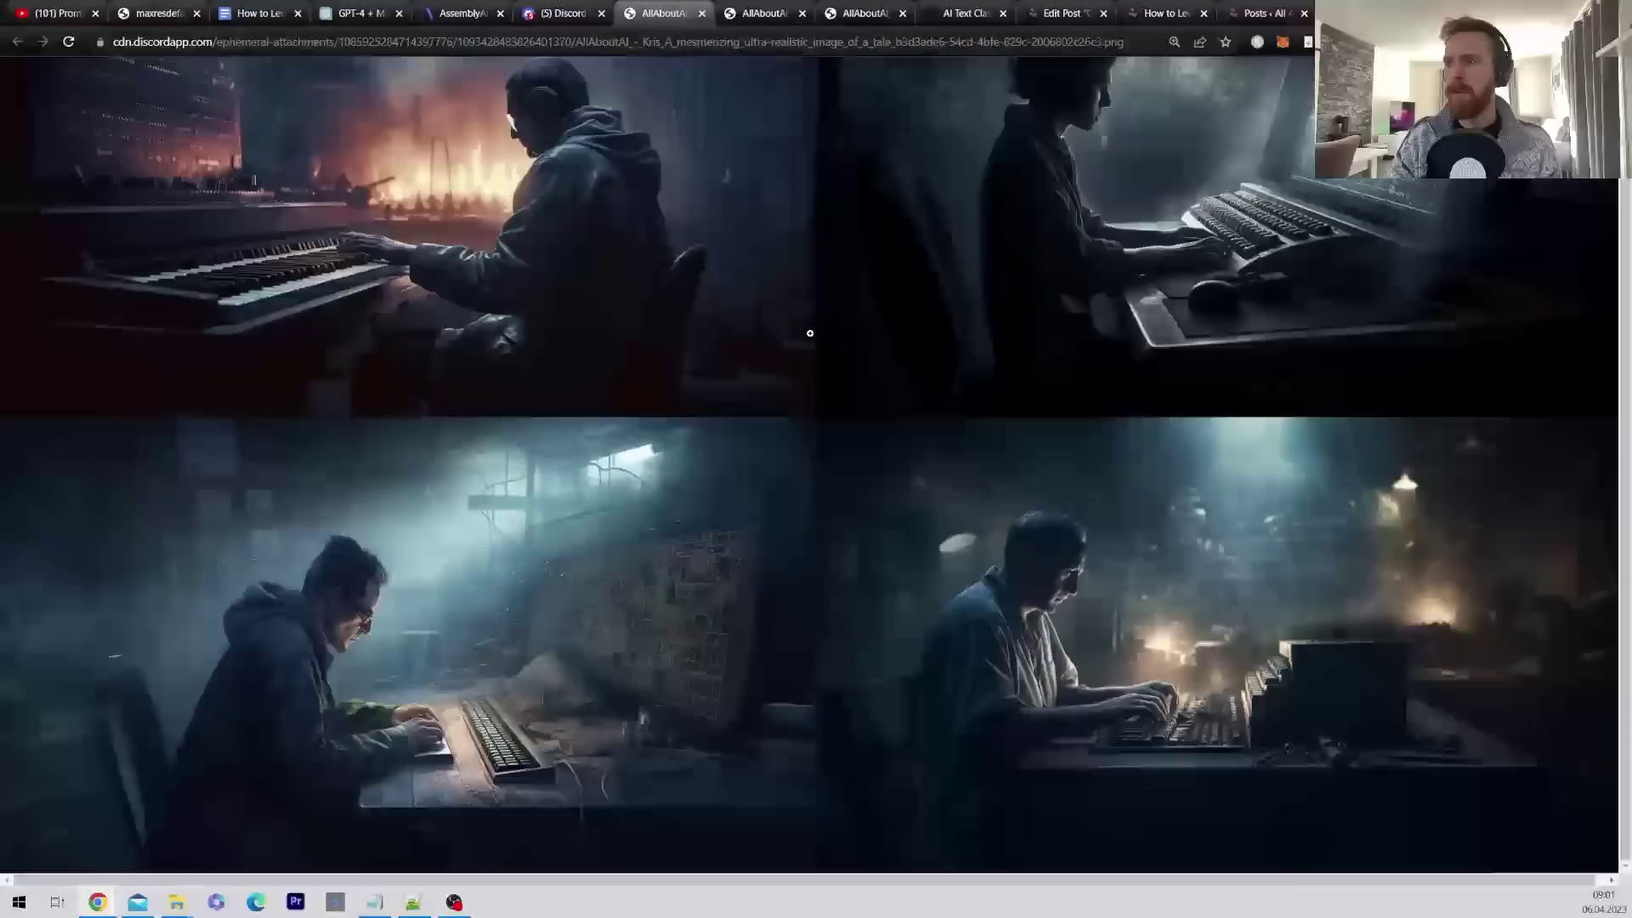
scroll(810, 333, down, 1)
key(ctrl+Tab)
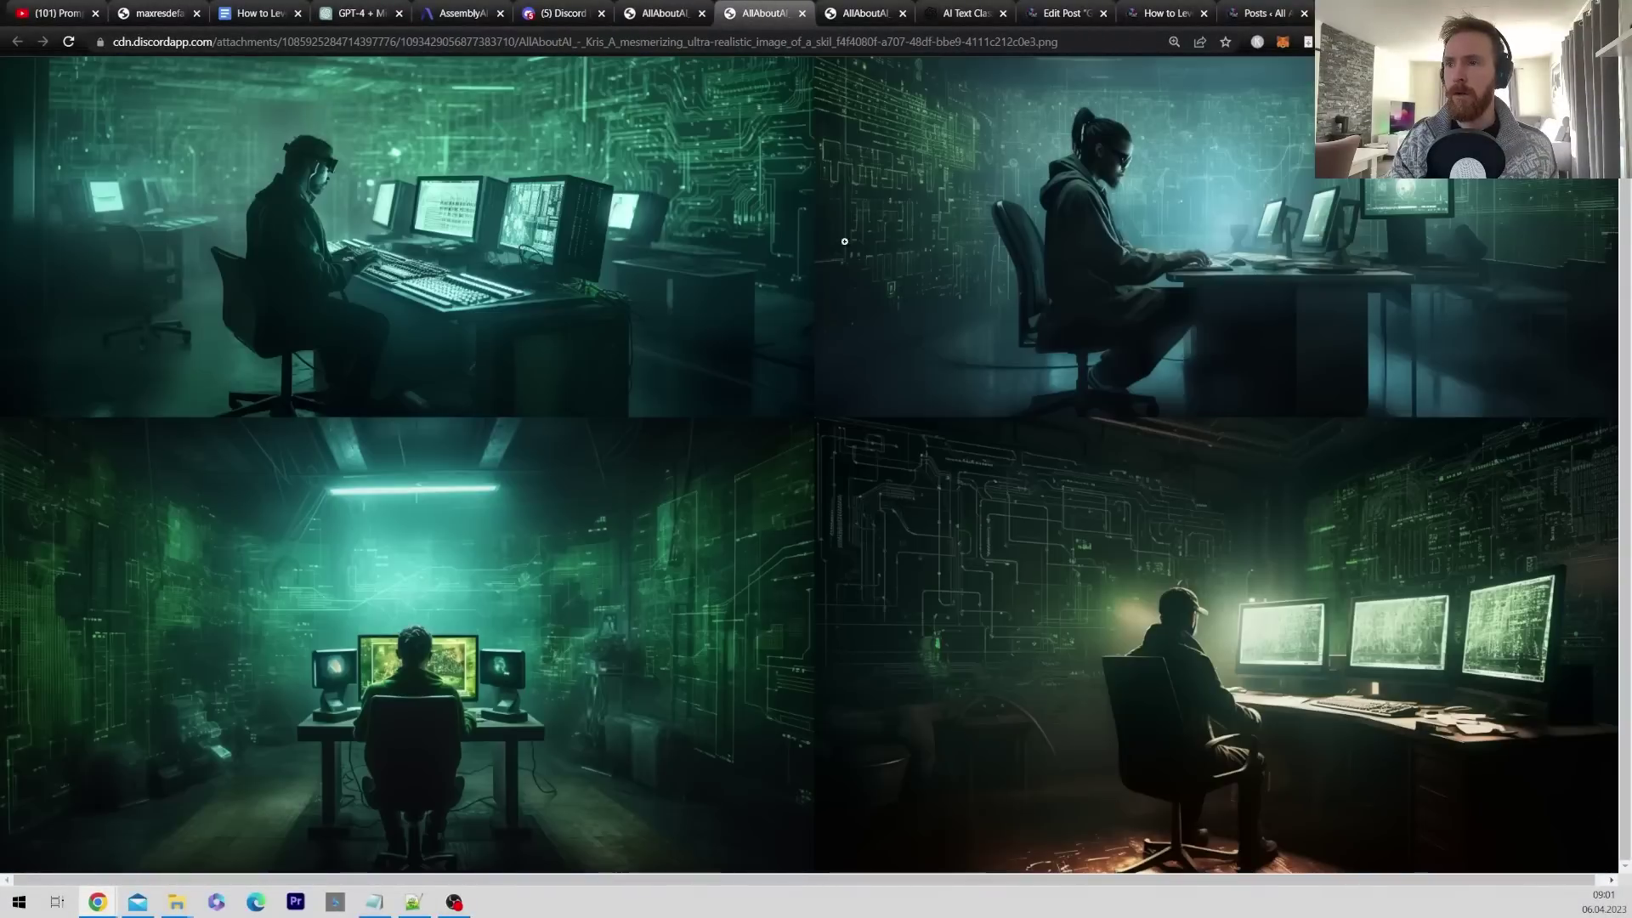
scroll(931, 431, down, 1)
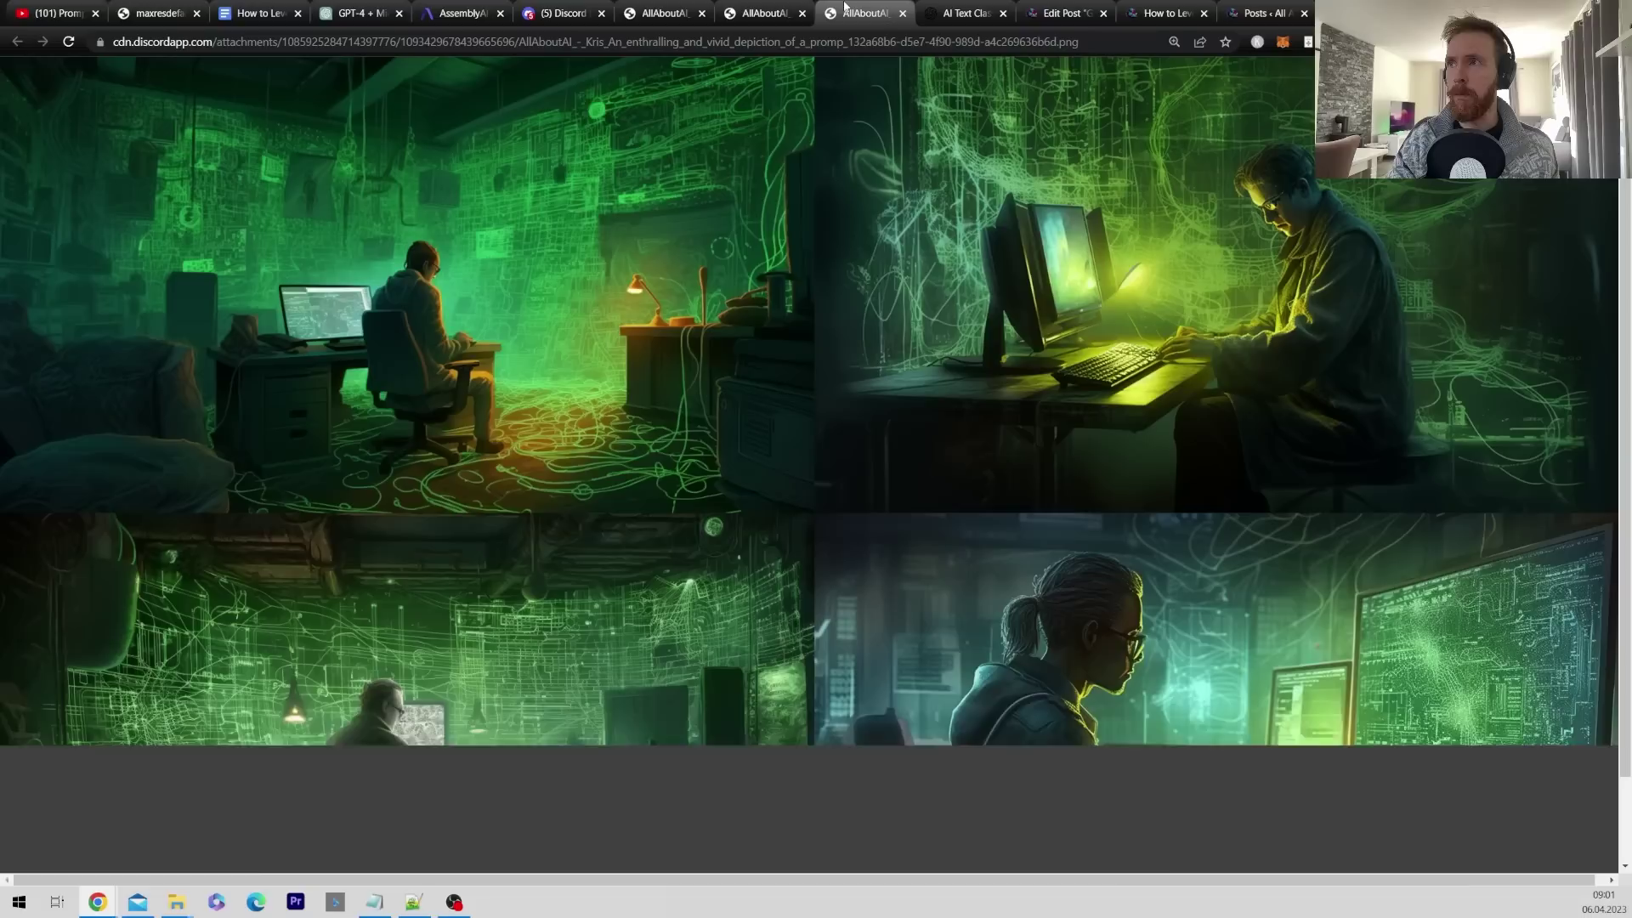
click(859, 14)
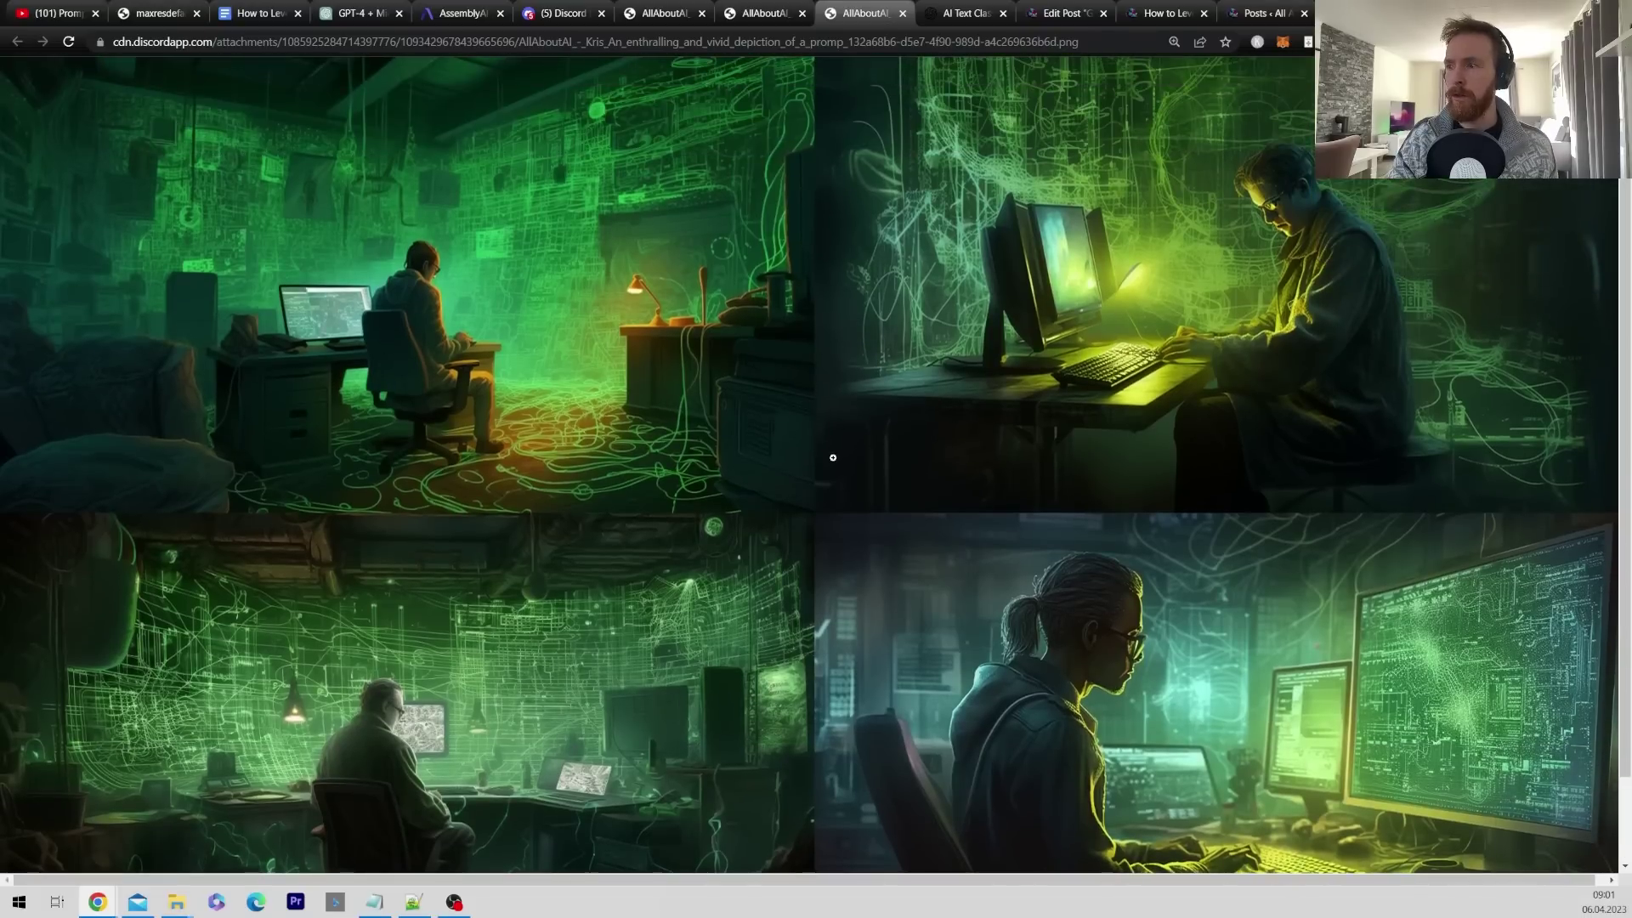
scroll(833, 457, down, 1)
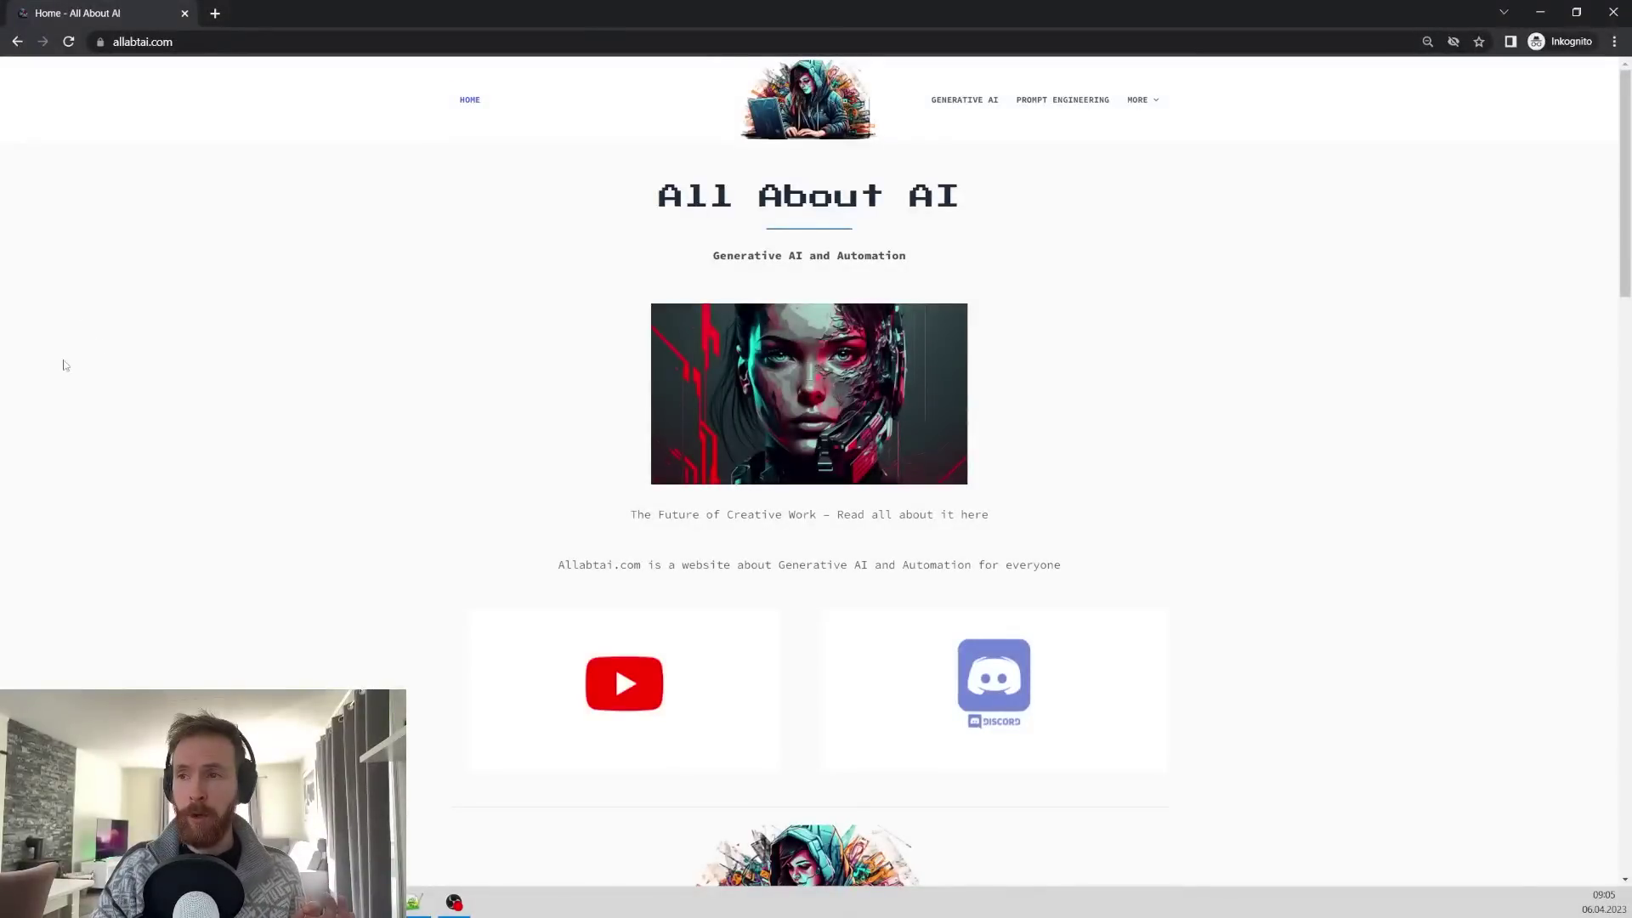
- Open the 'How to Level Up Your Prompt Engineering Skills' post from the allabtai.com homepage
scroll(532, 437, down, 12)
scroll(387, 400, up, 4)
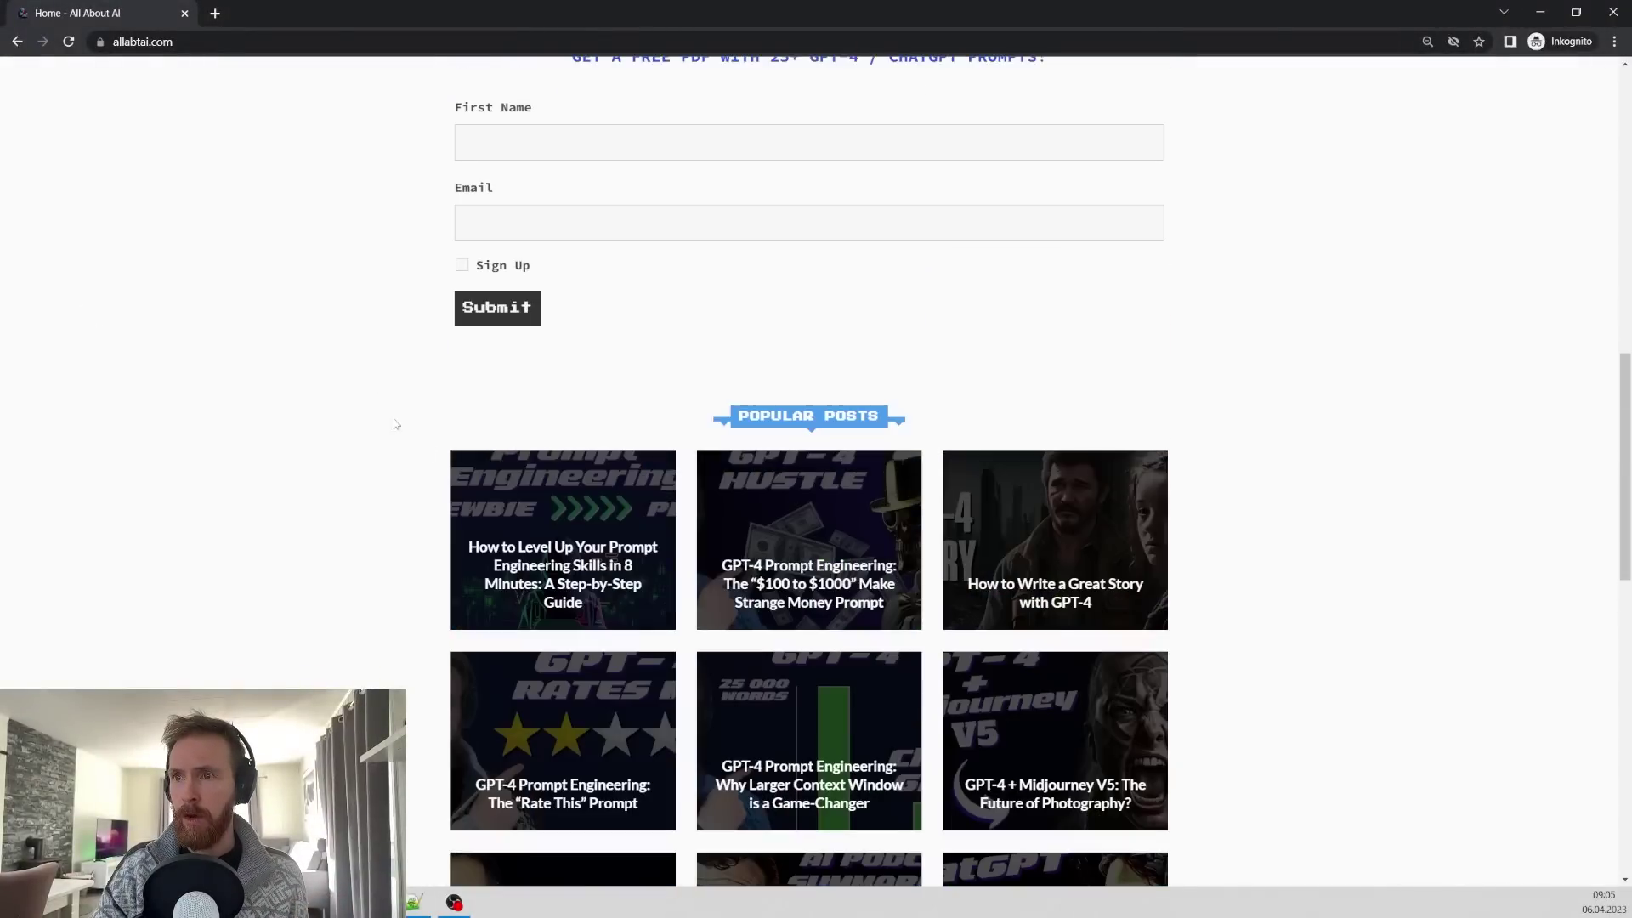
click(552, 527)
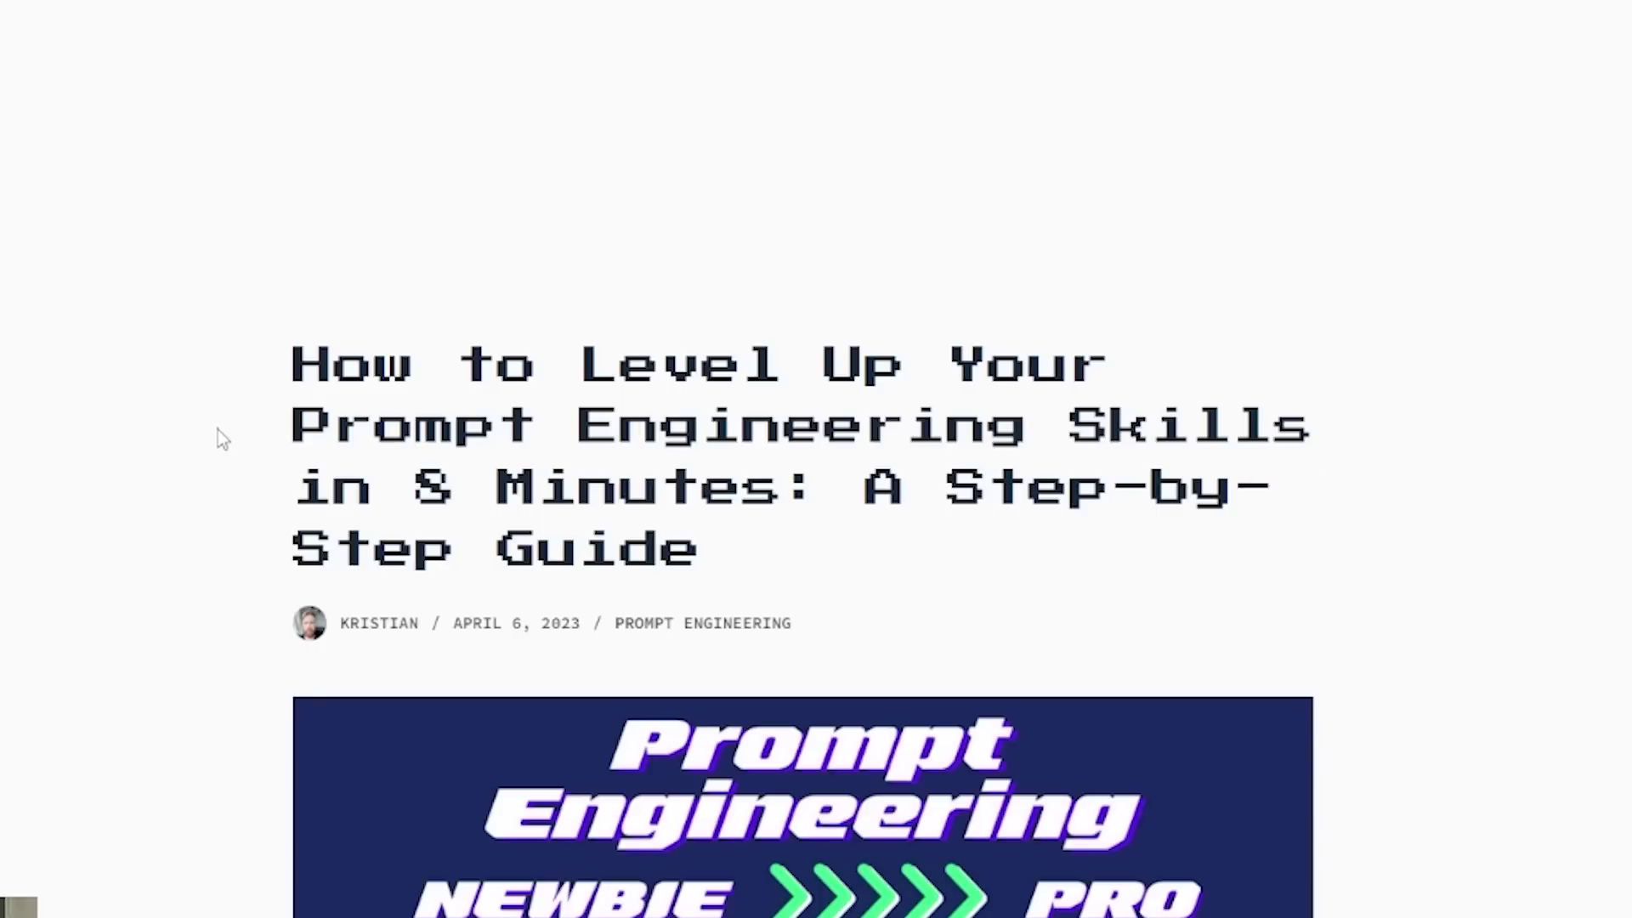
- Scroll through the published article, including its embedded video
scroll(187, 447, down, 10)
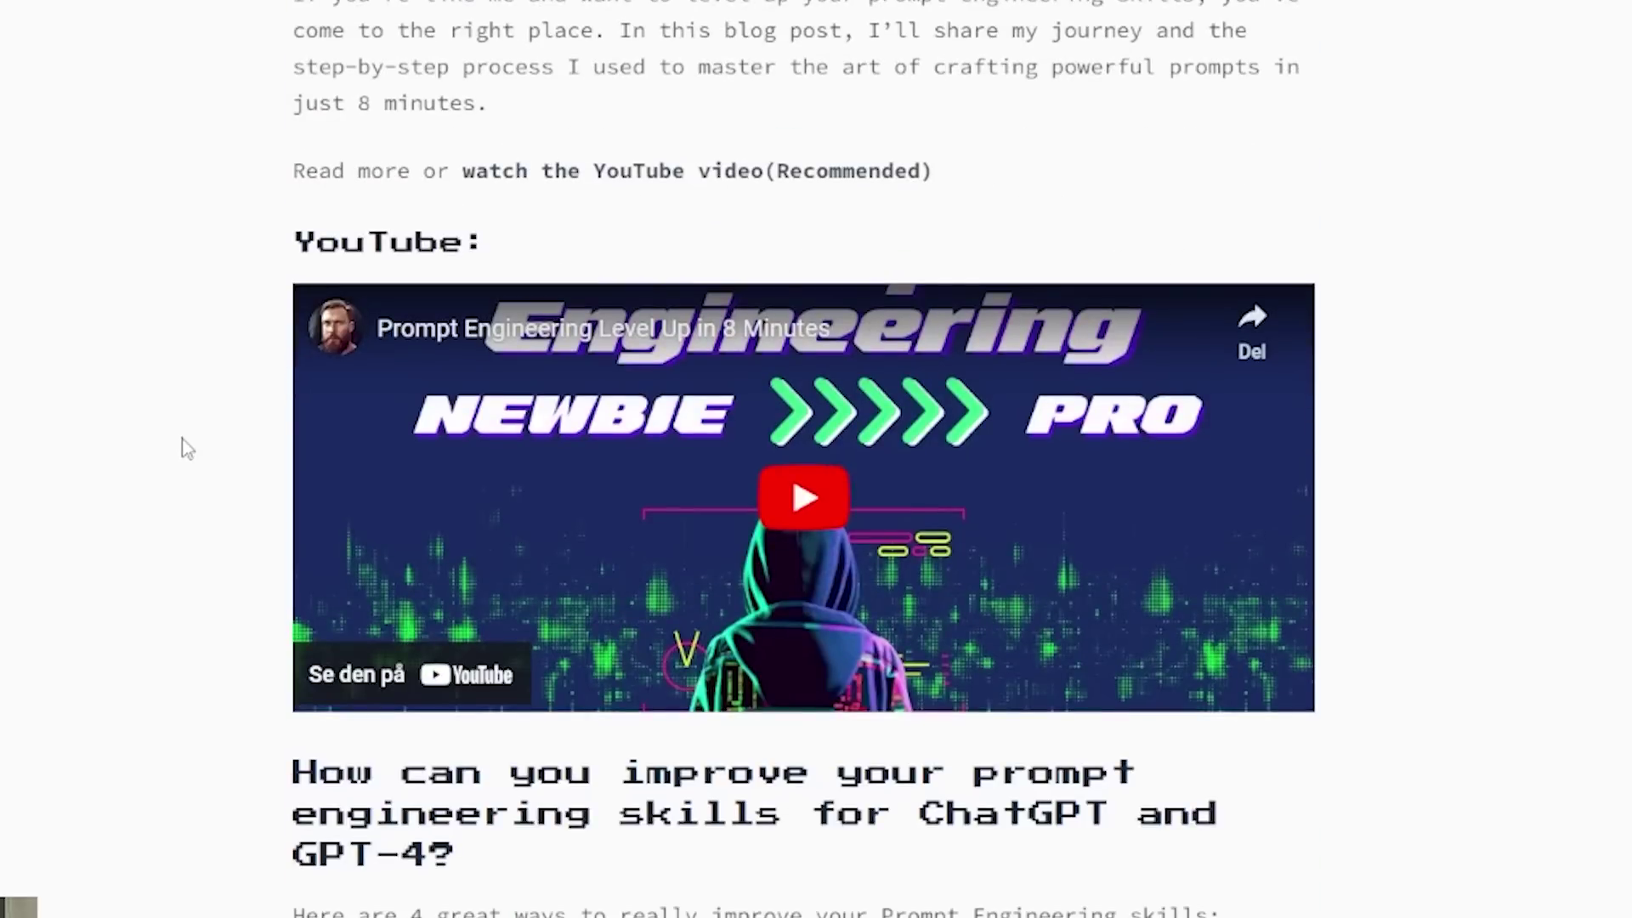
scroll(182, 439, up, 5)
scroll(176, 442, down, 5)
scroll(153, 416, down, 5)
scroll(153, 416, up, 5)
scroll(193, 430, down, 7)
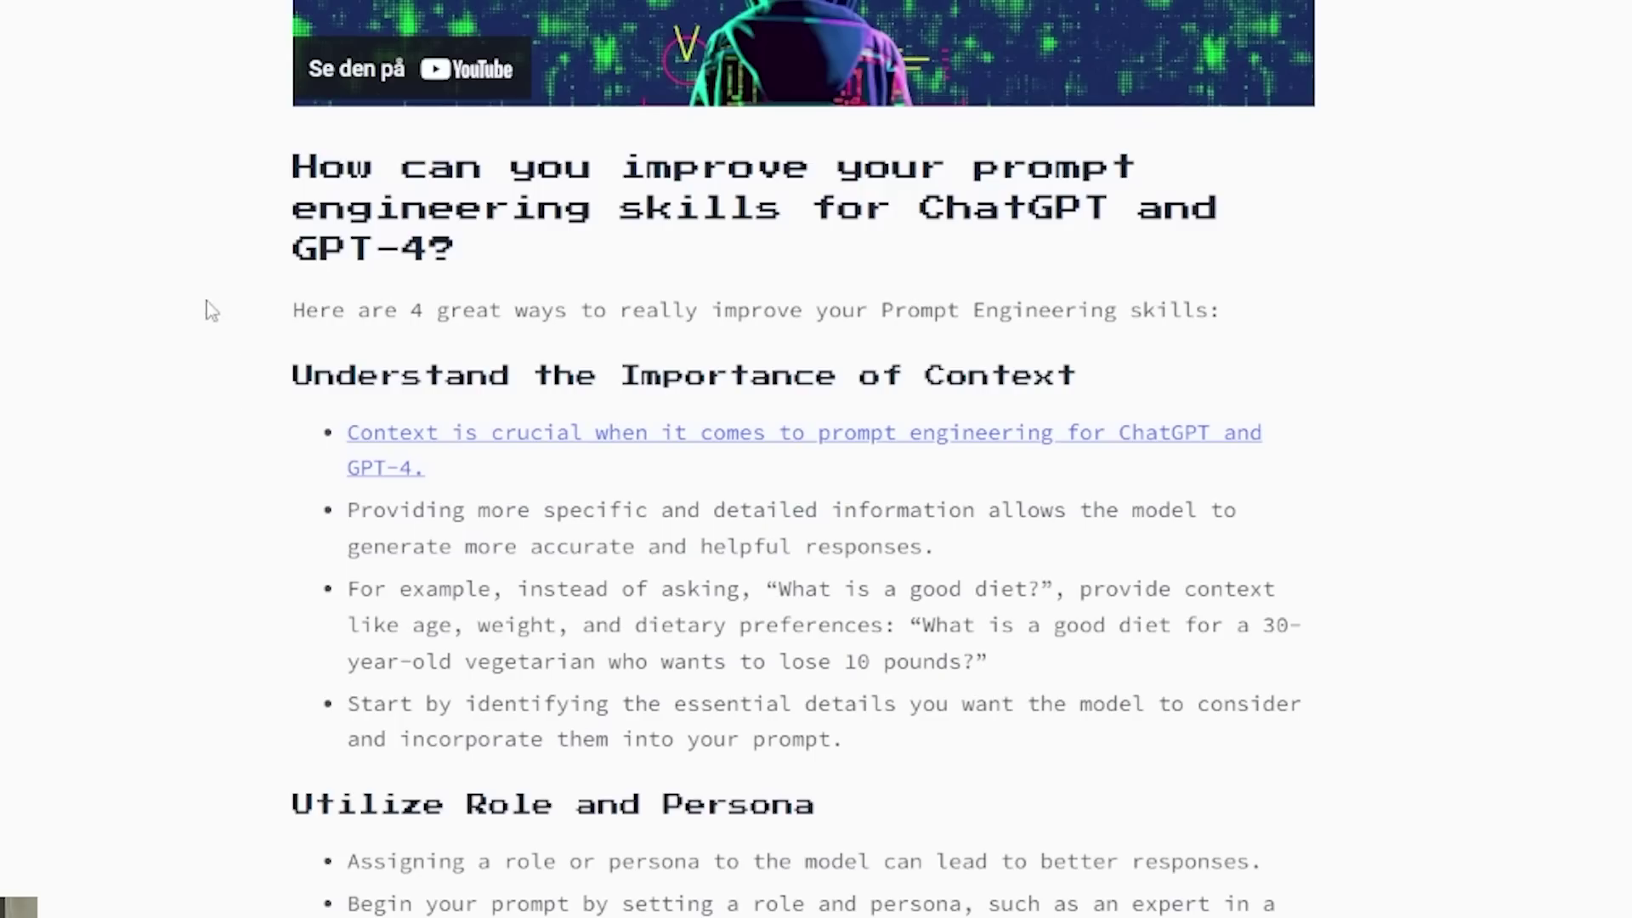
scroll(244, 346, down, 14)
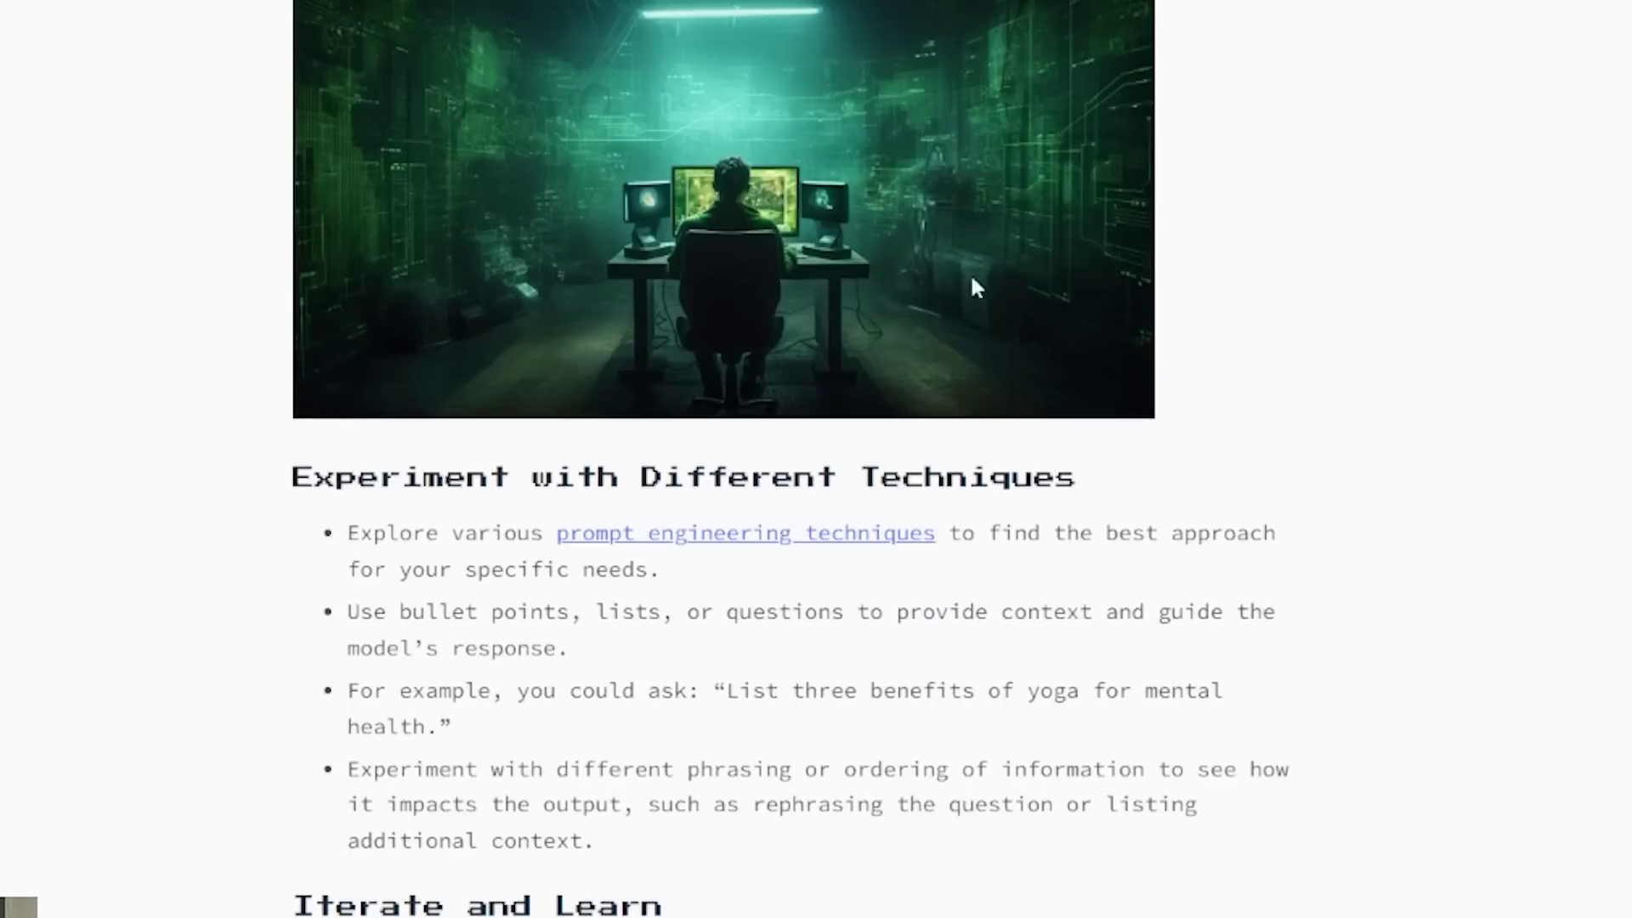
scroll(127, 309, down, 20)
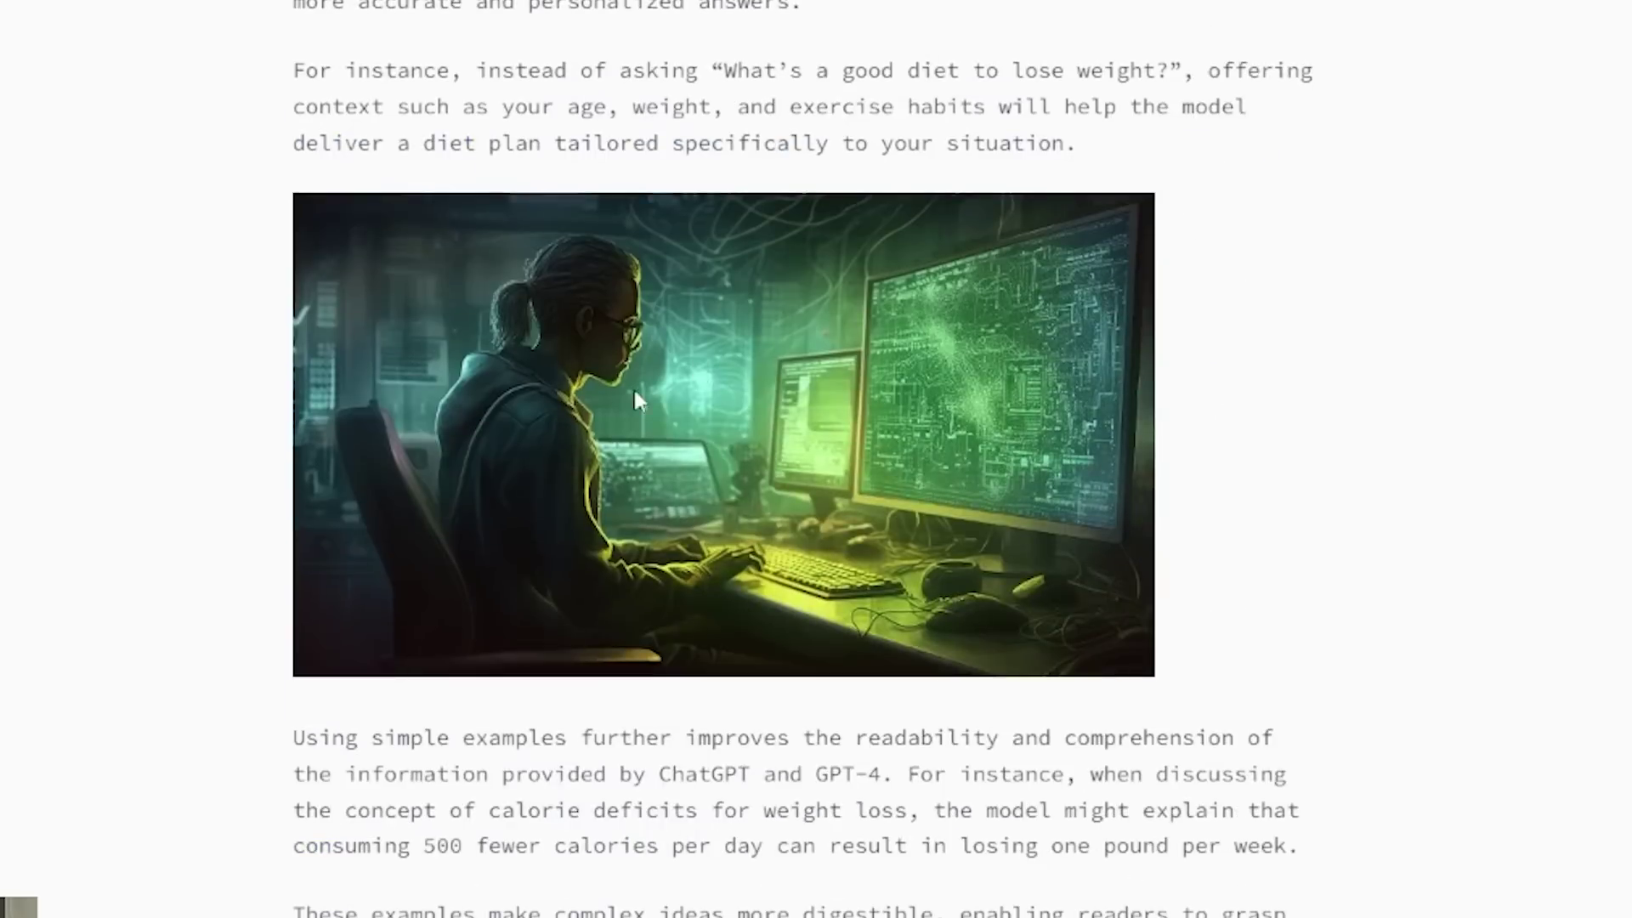
scroll(638, 398, down, 6)
scroll(208, 399, up, 13)
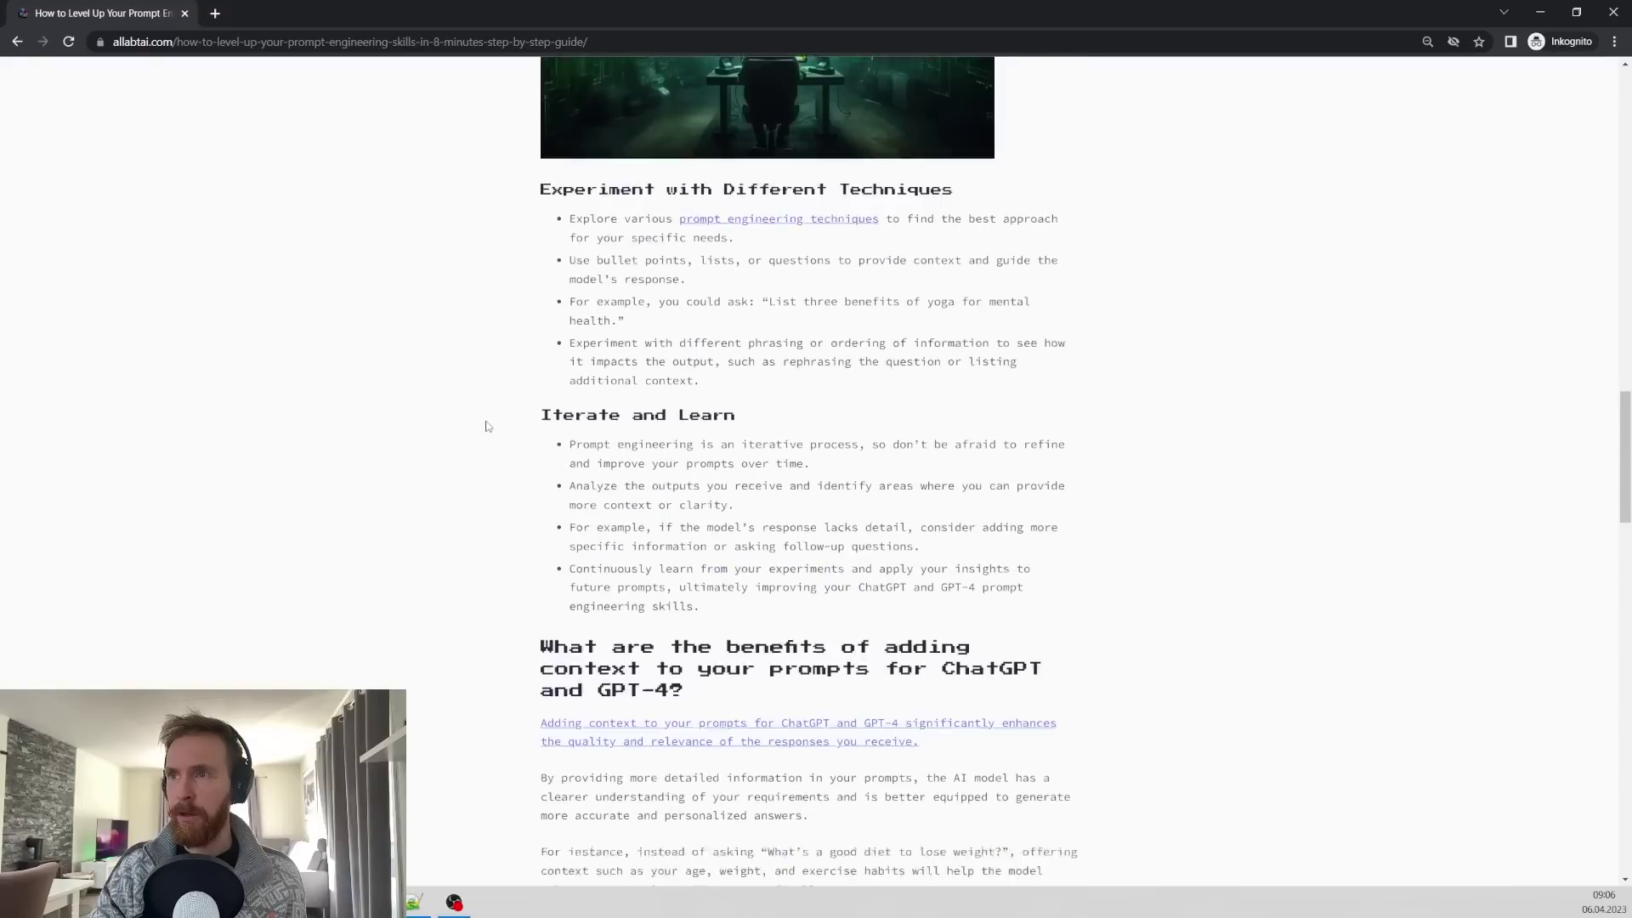
scroll(476, 425, up, 20)
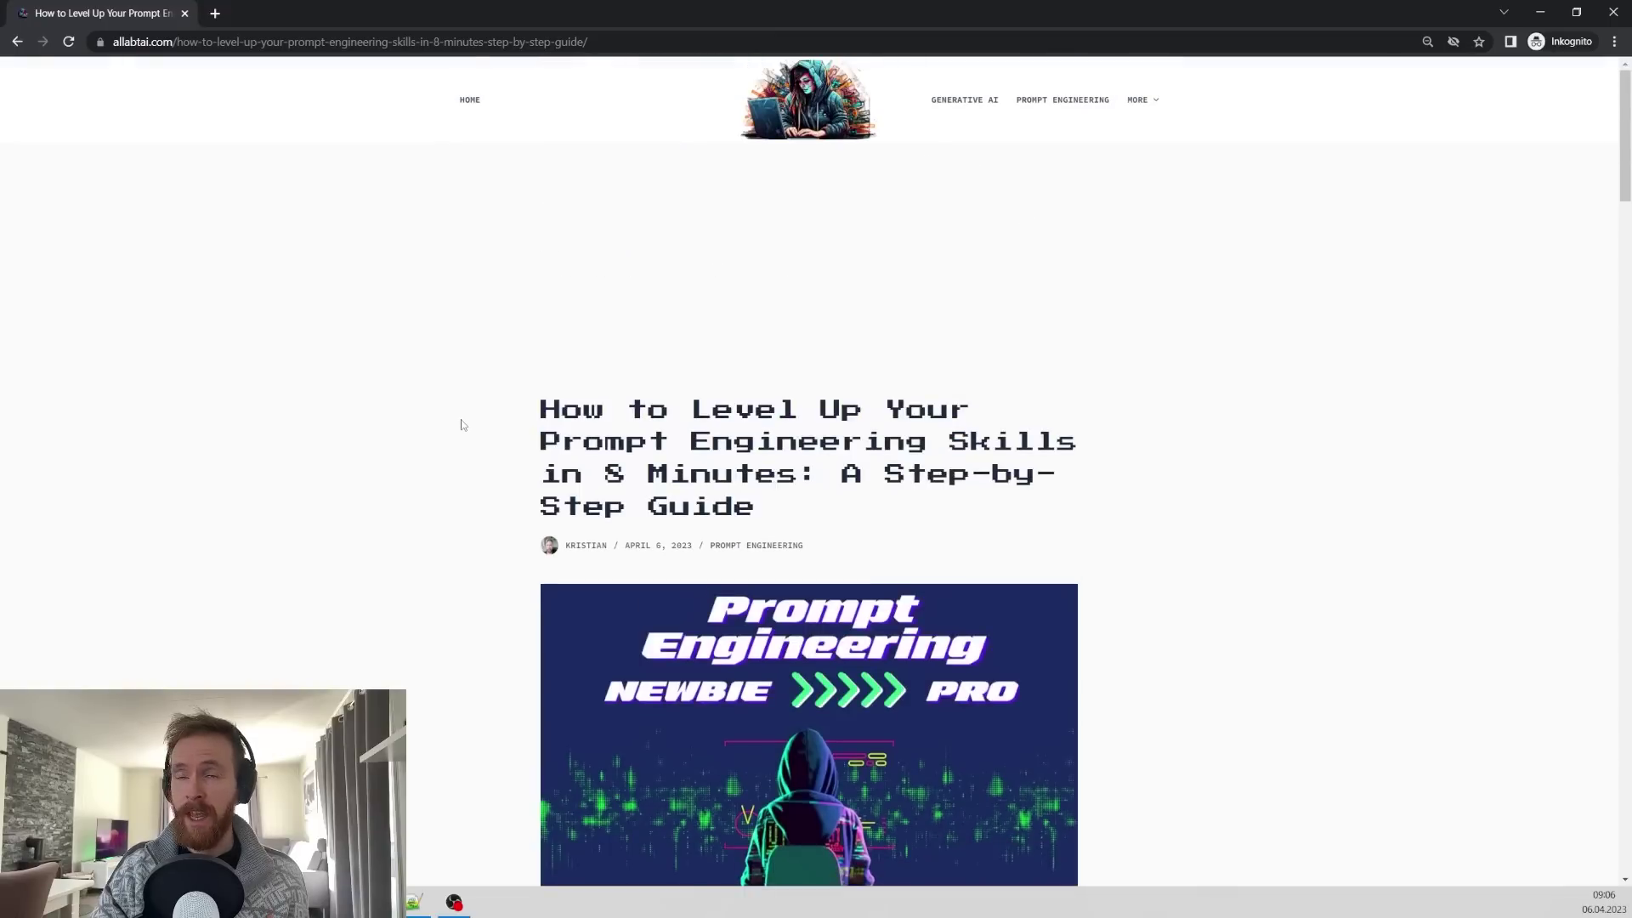